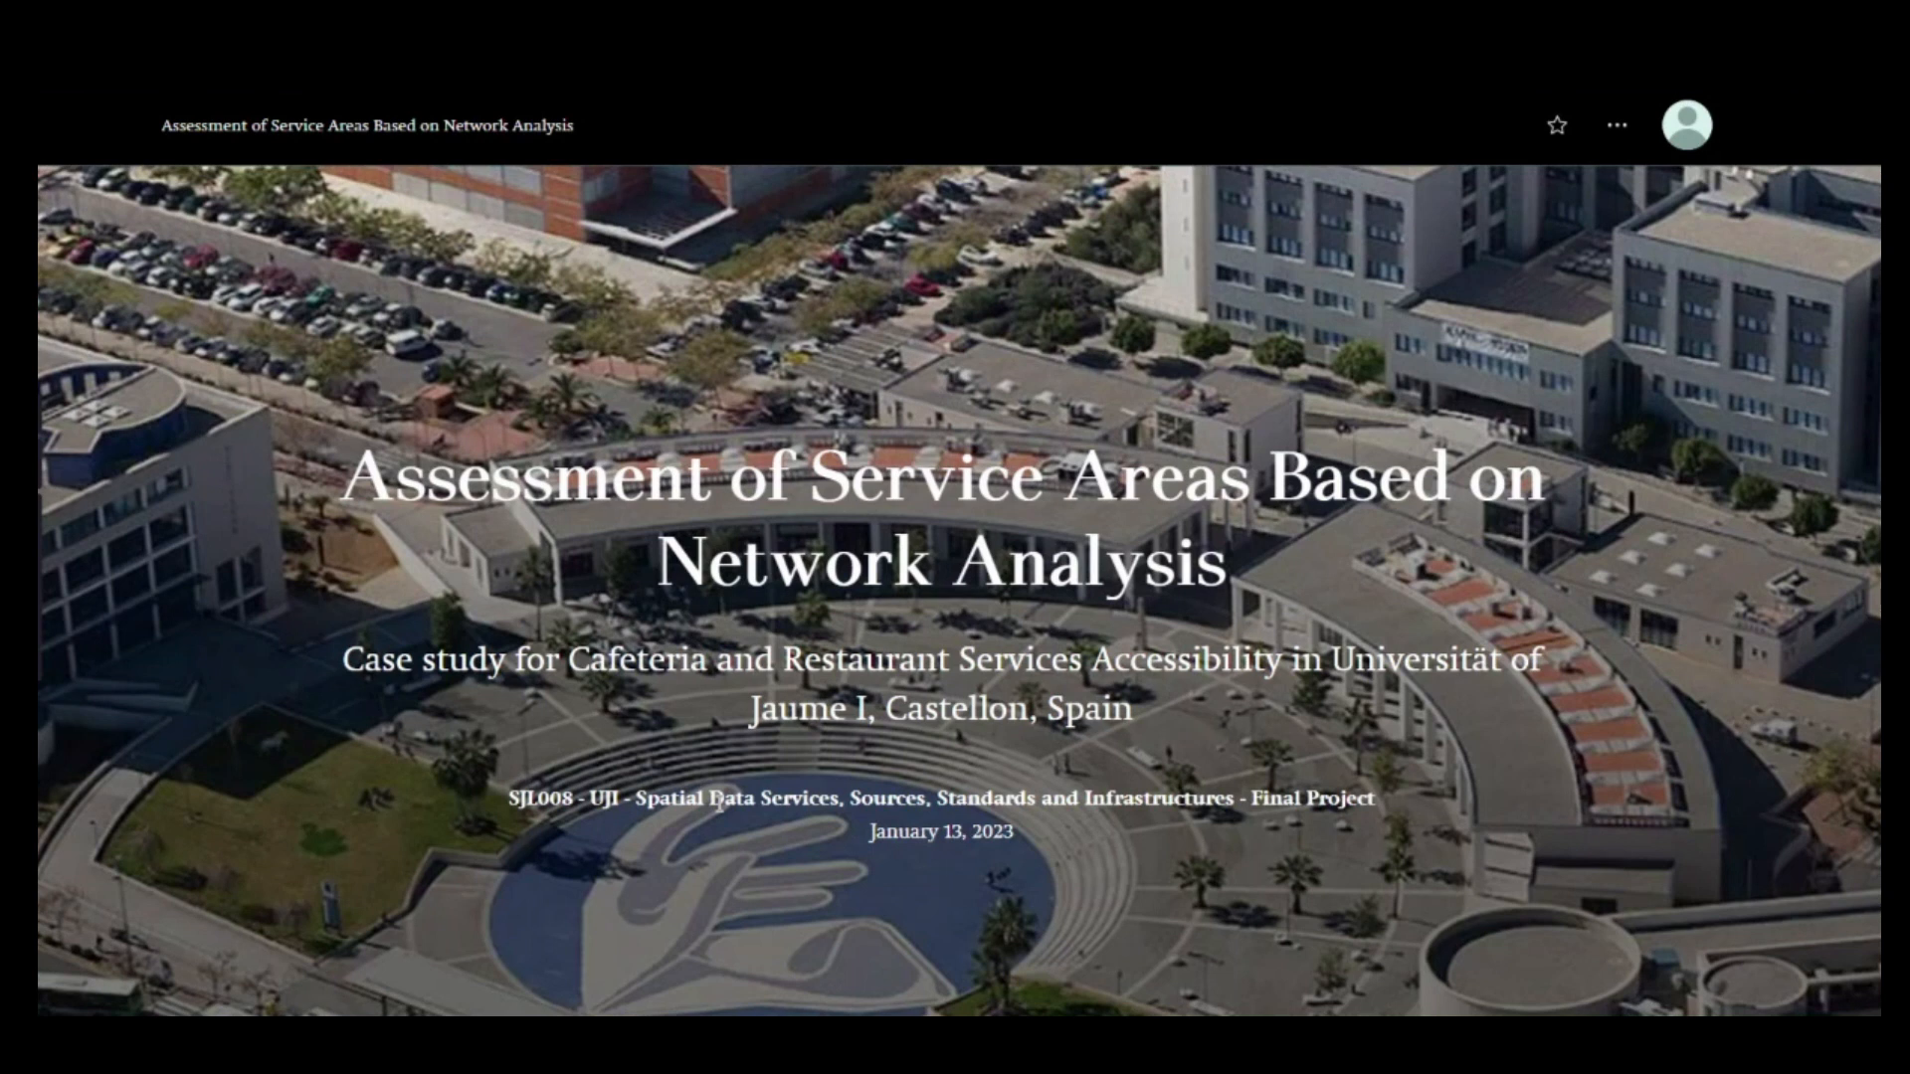
Switch to the QGIS campus project and start an OpenStreetMap quick query with the key amenity
mouse_move(1073, 1040)
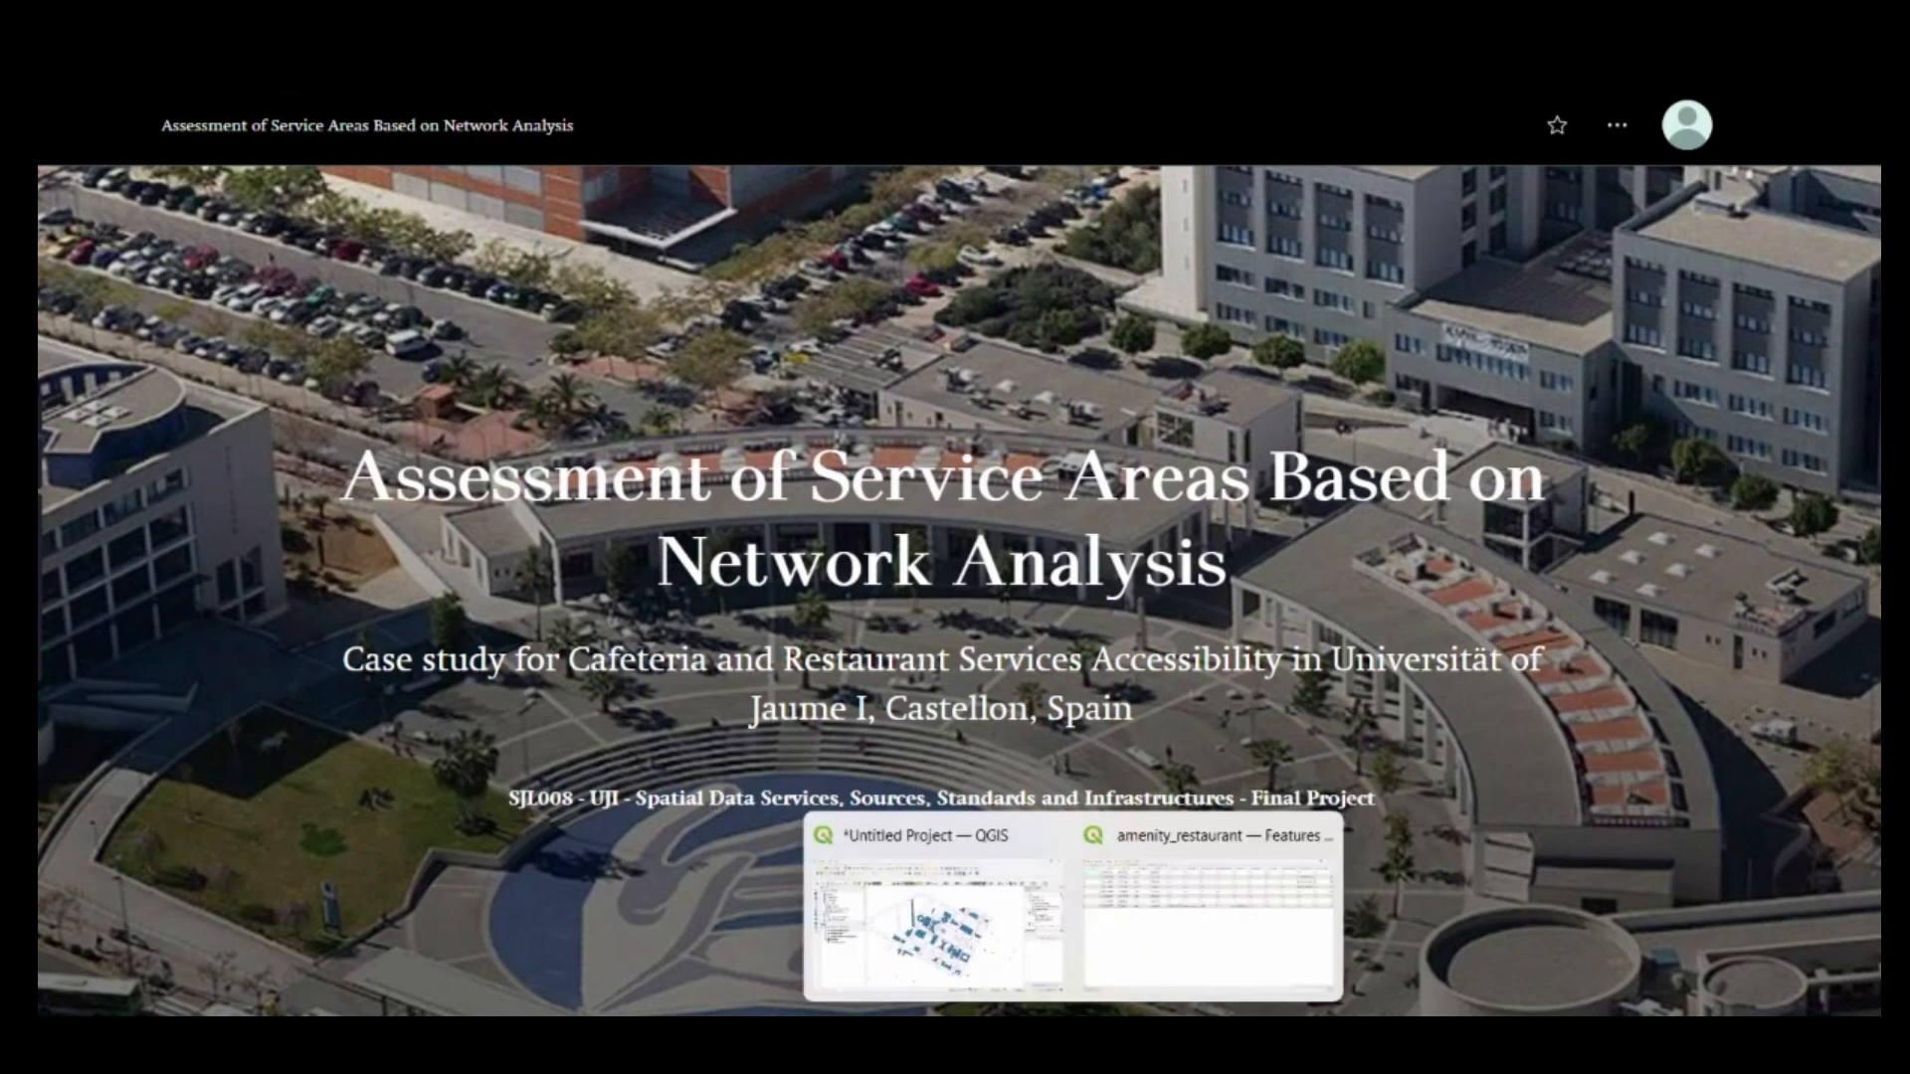
click(1034, 990)
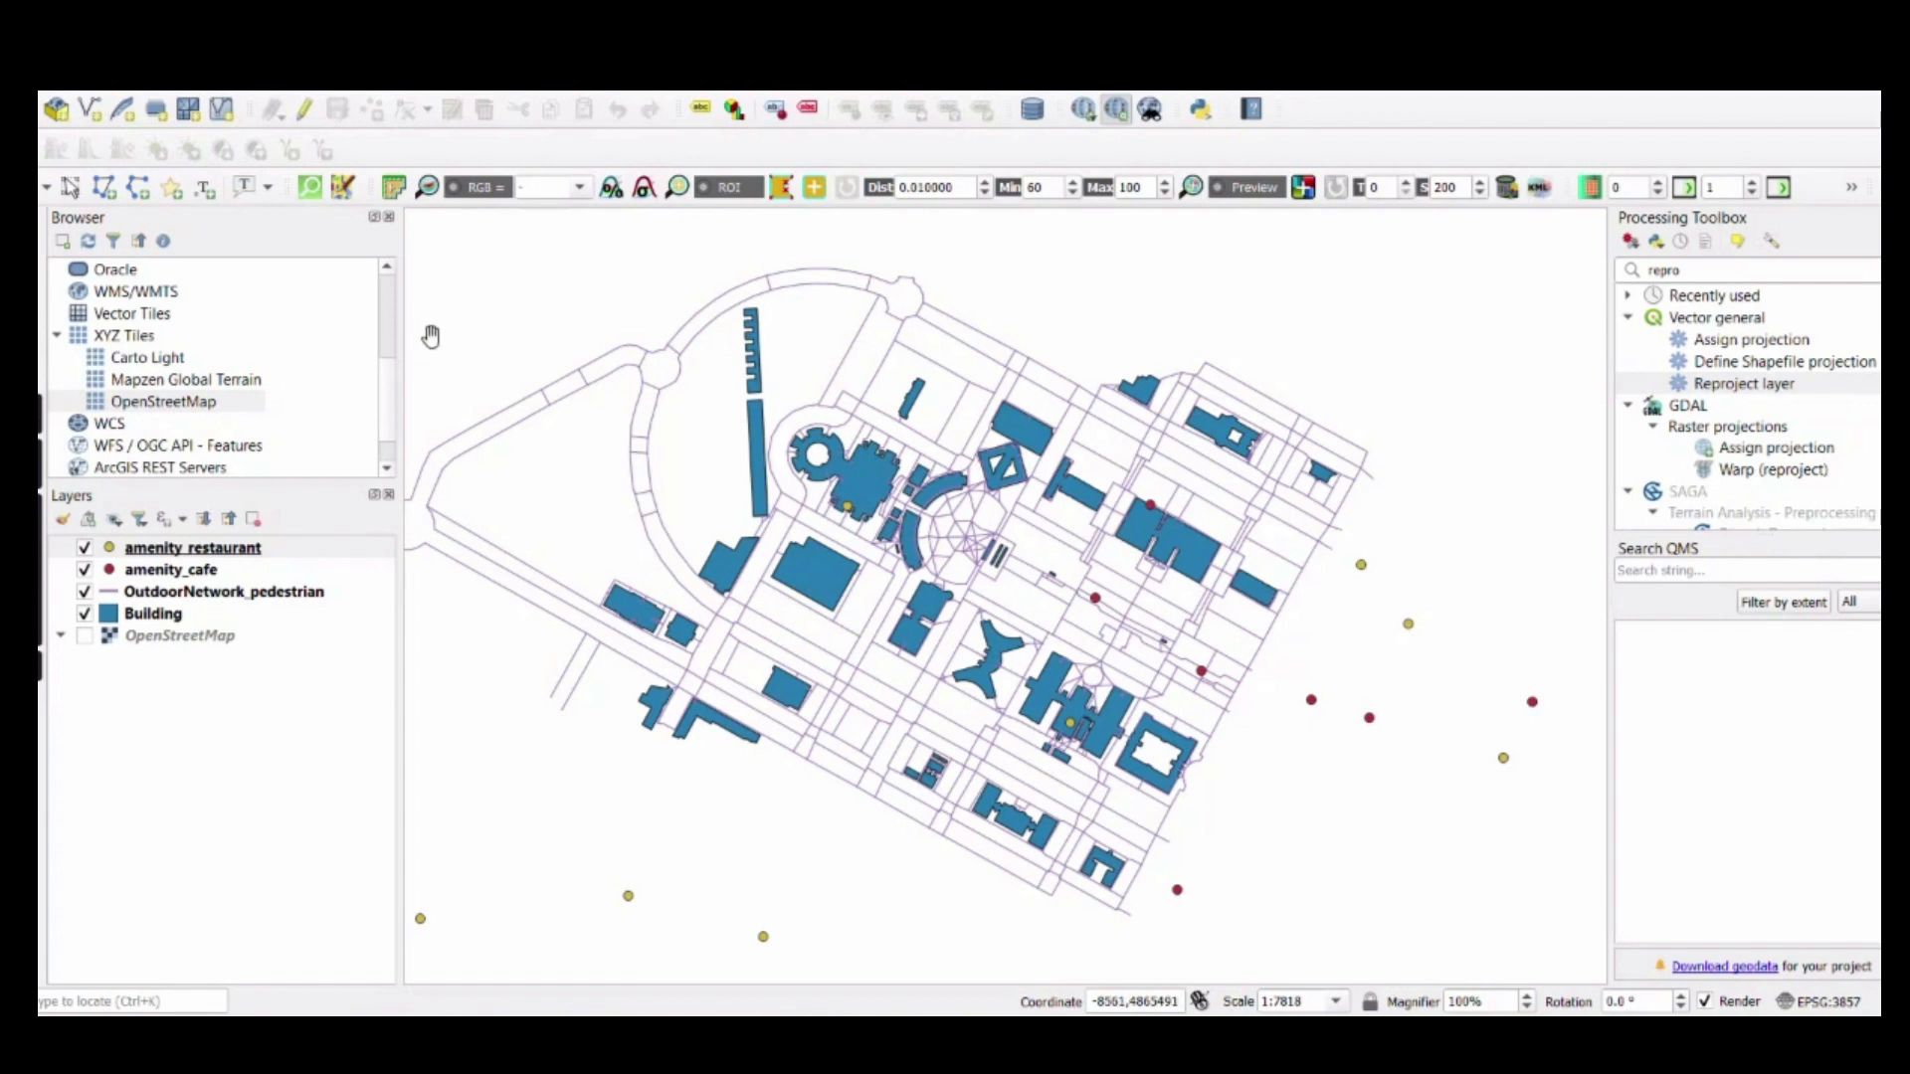
click(307, 195)
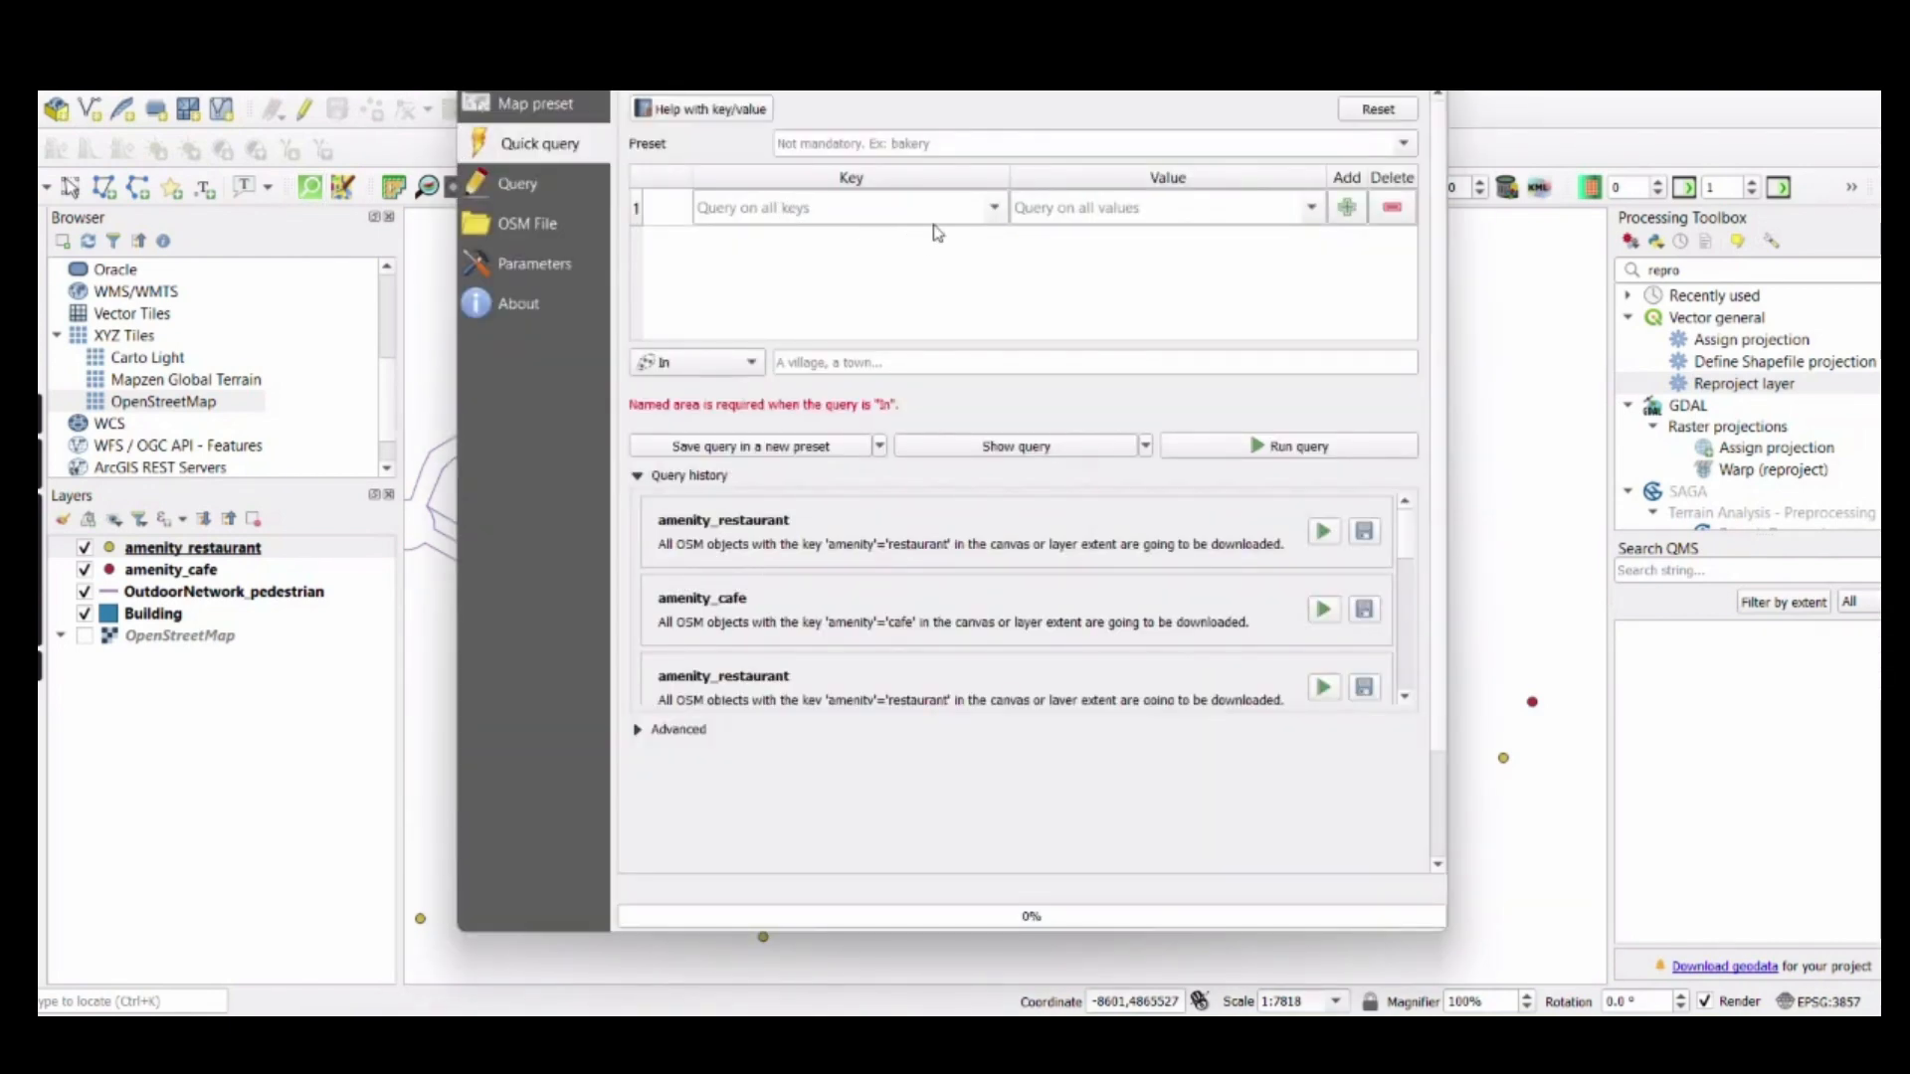
click(993, 216)
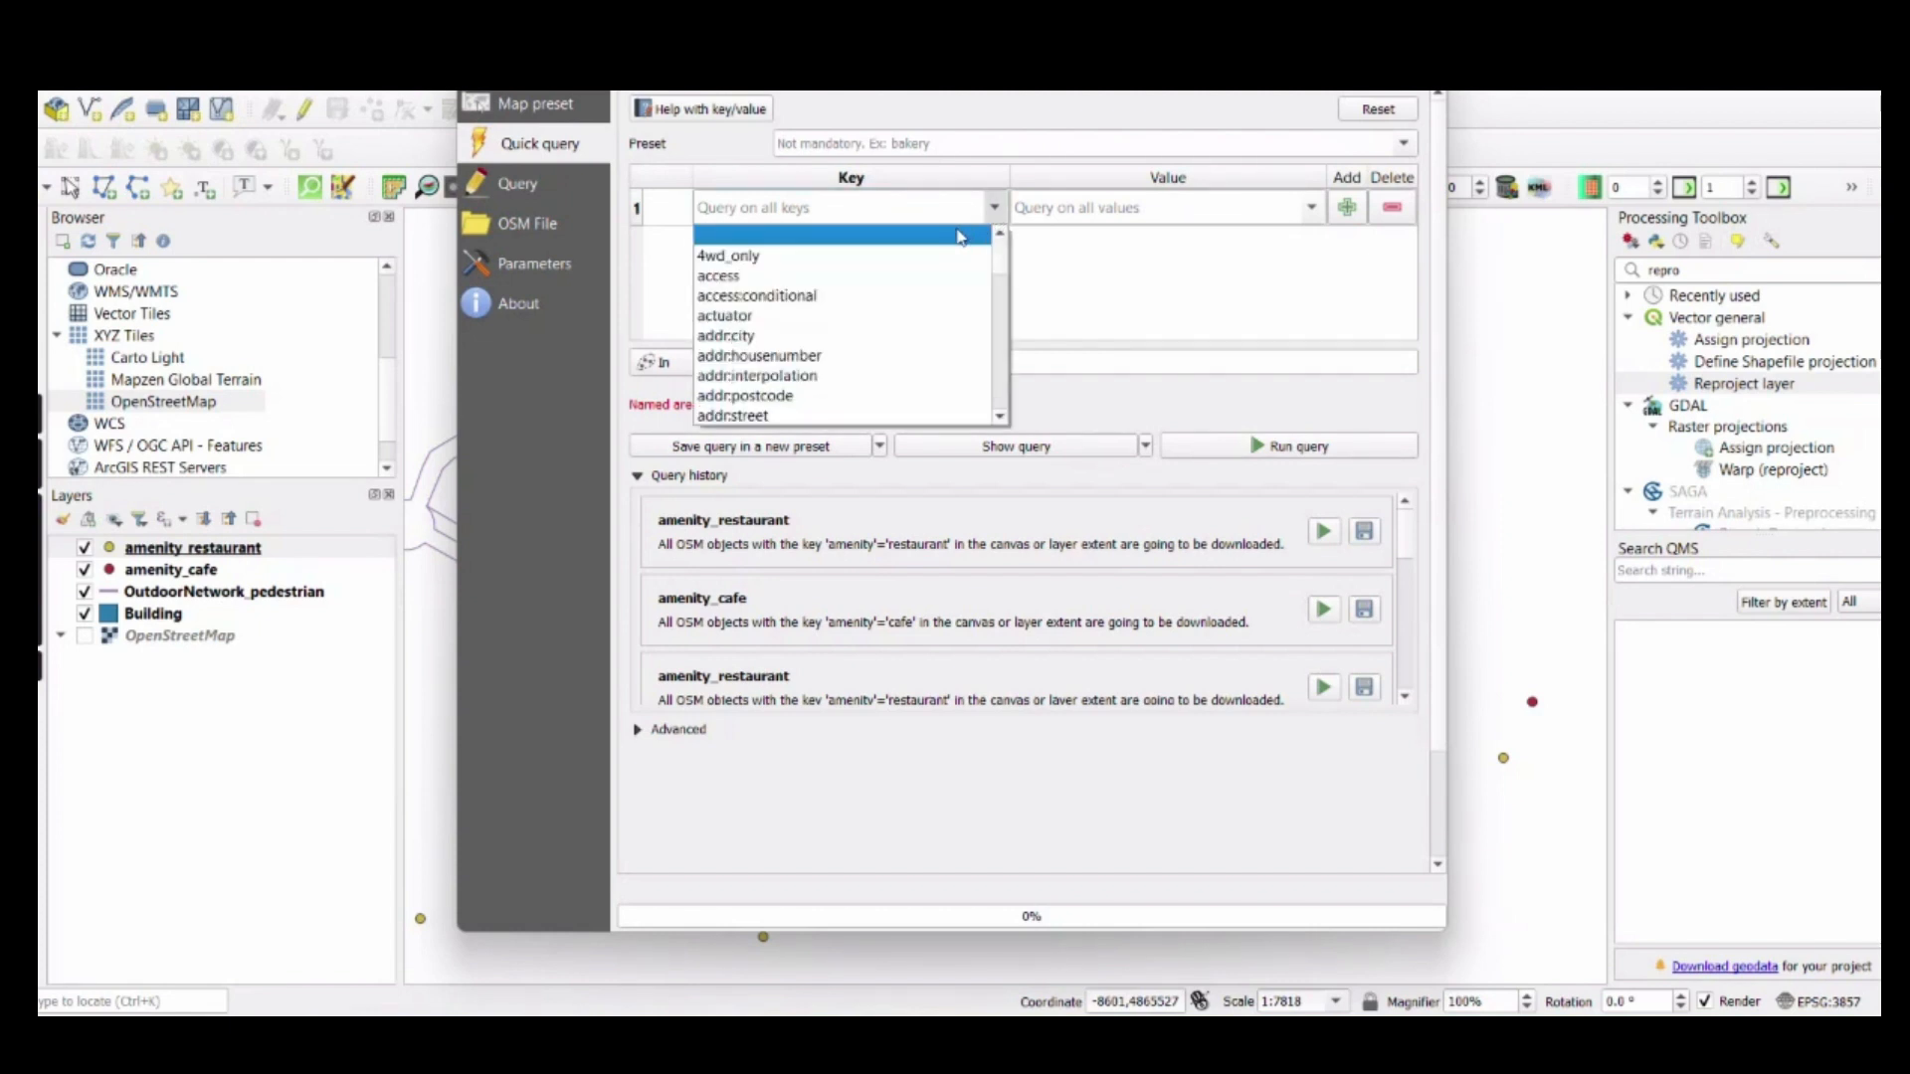
key(a)
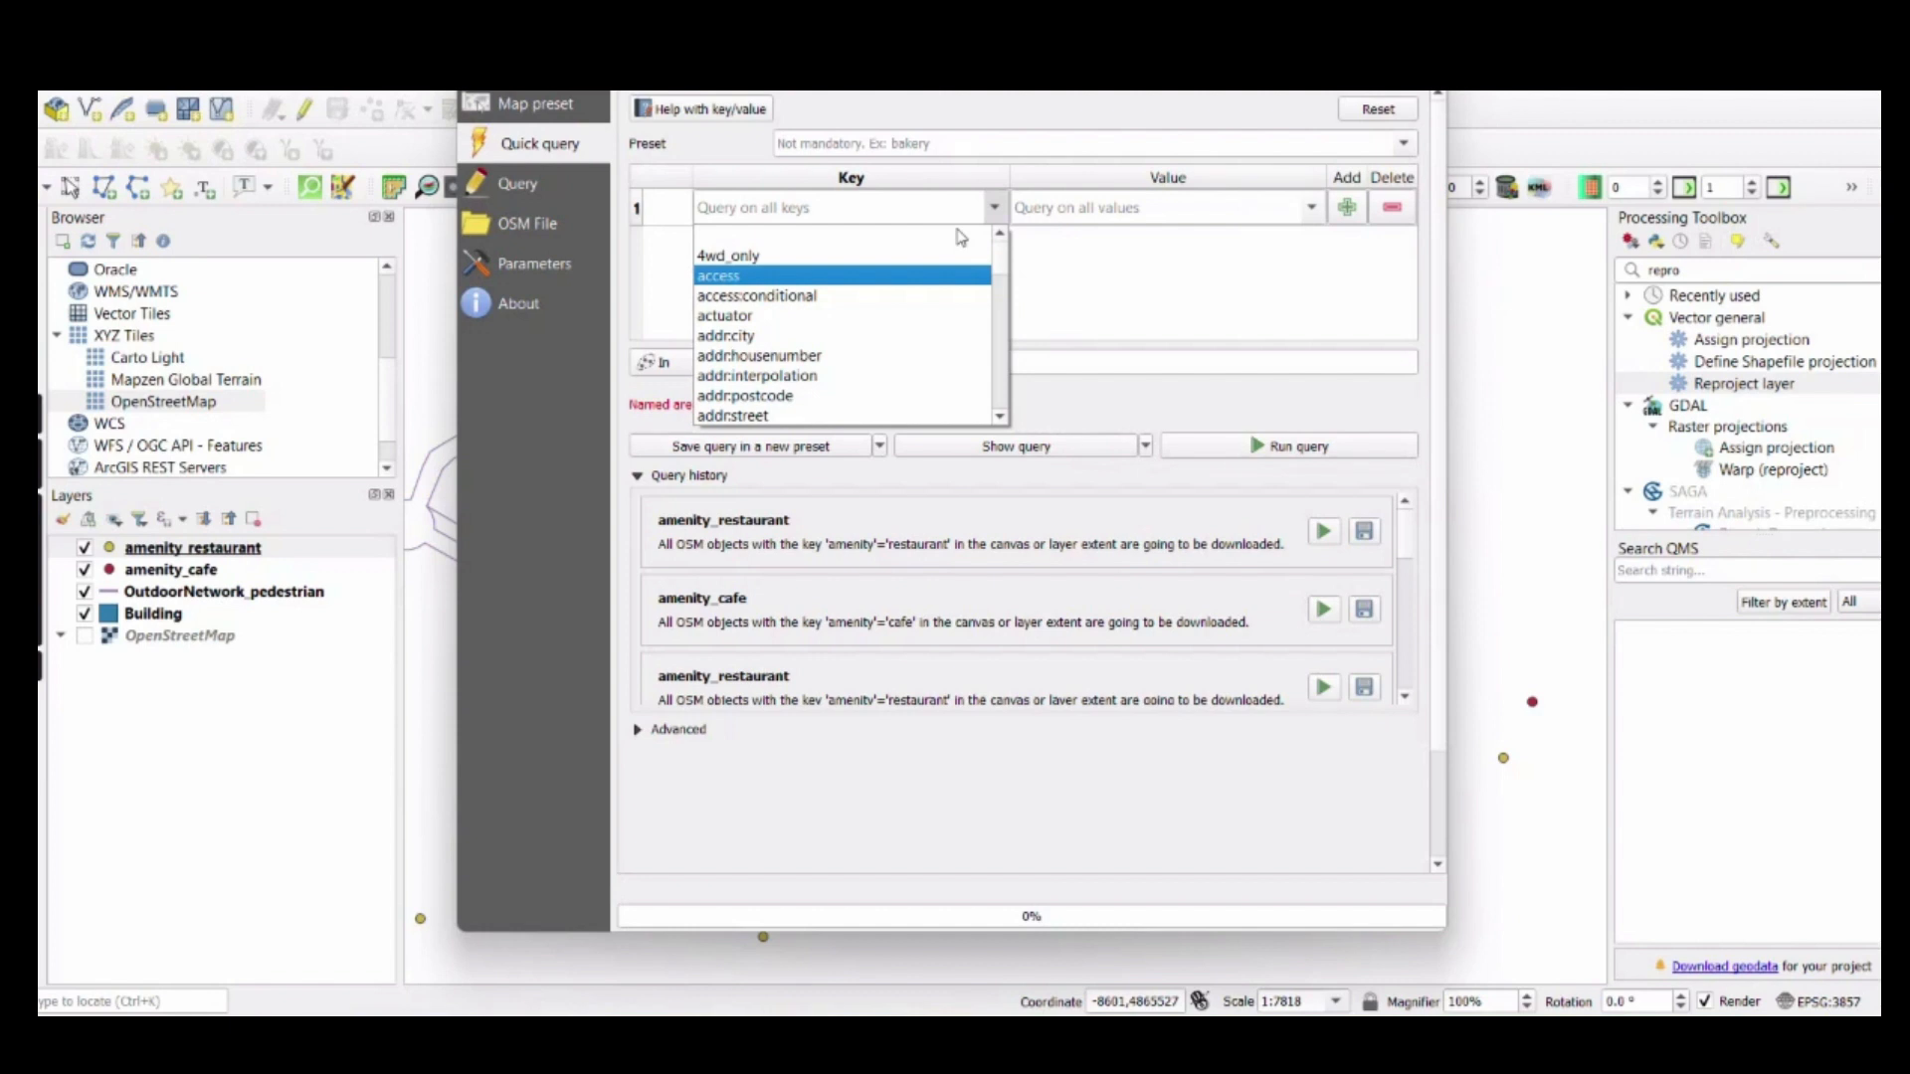
key(m)
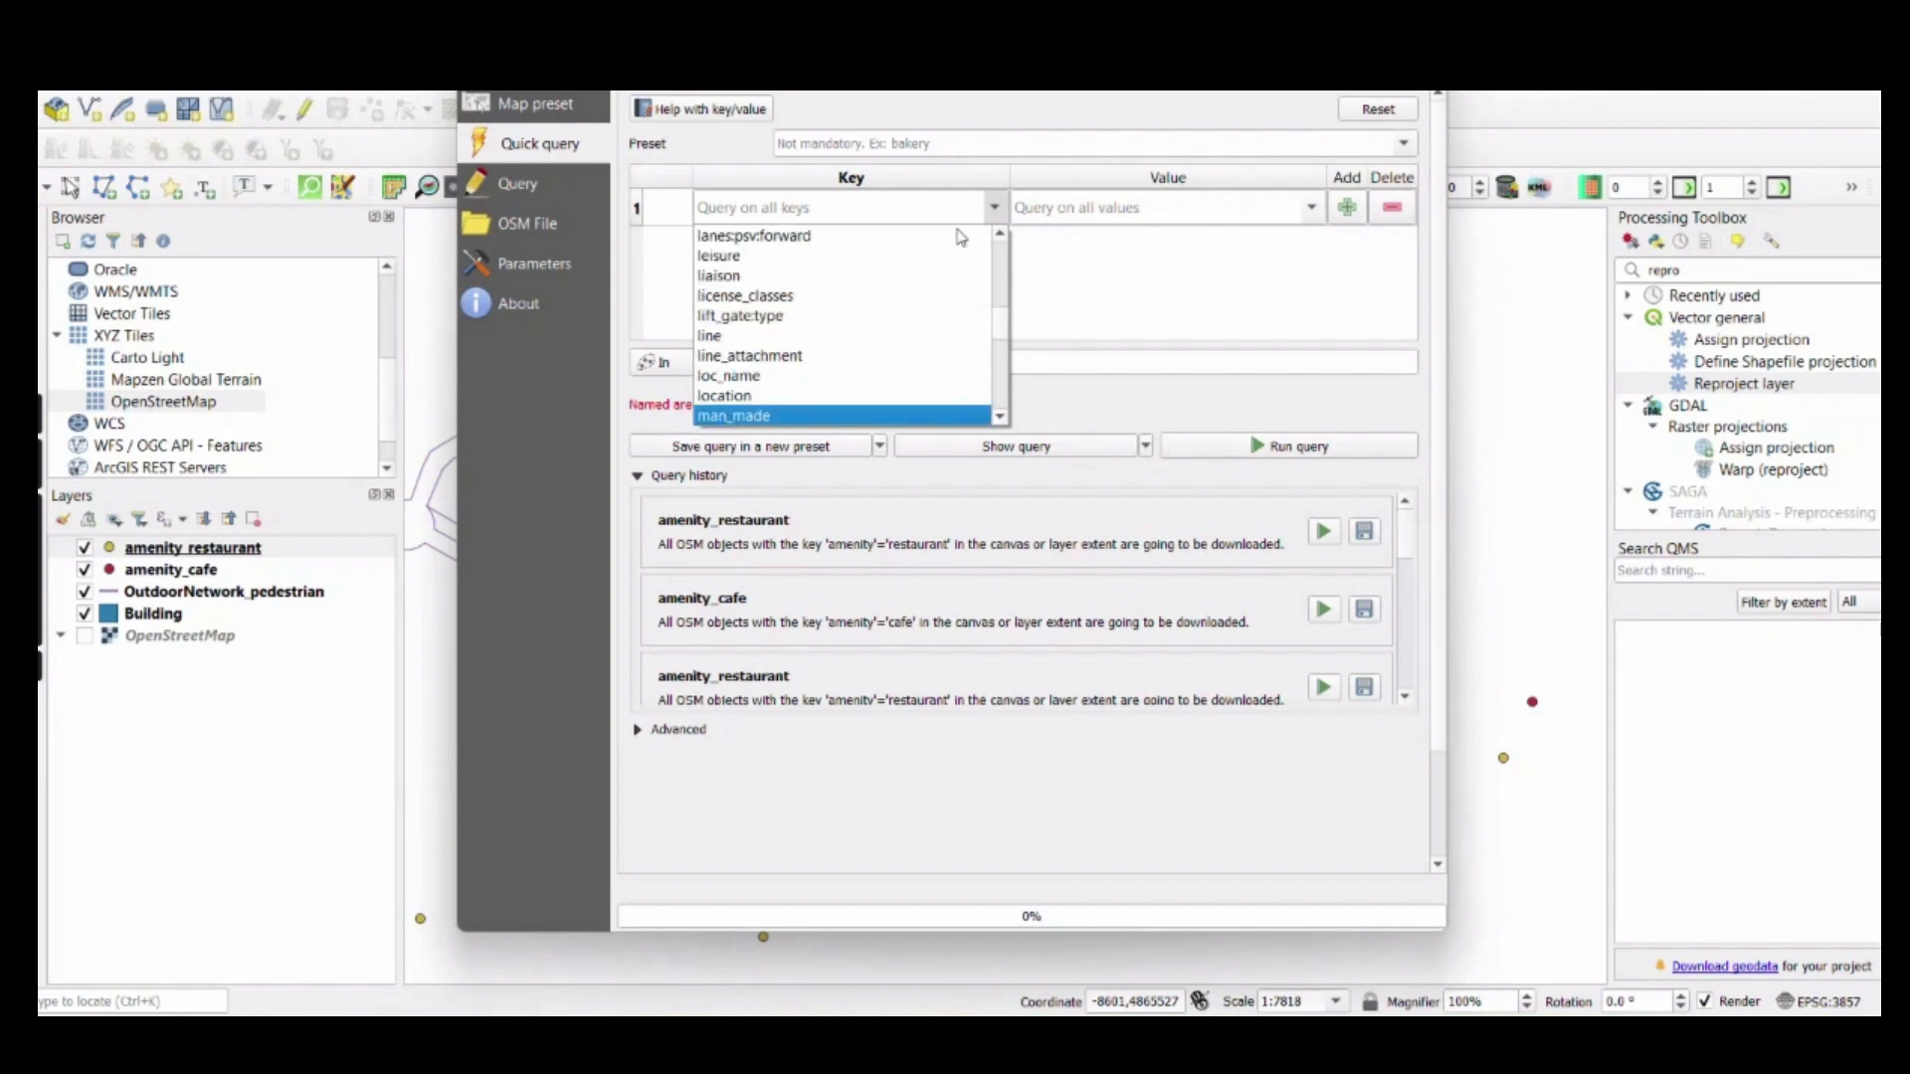
key(a)
key(m)
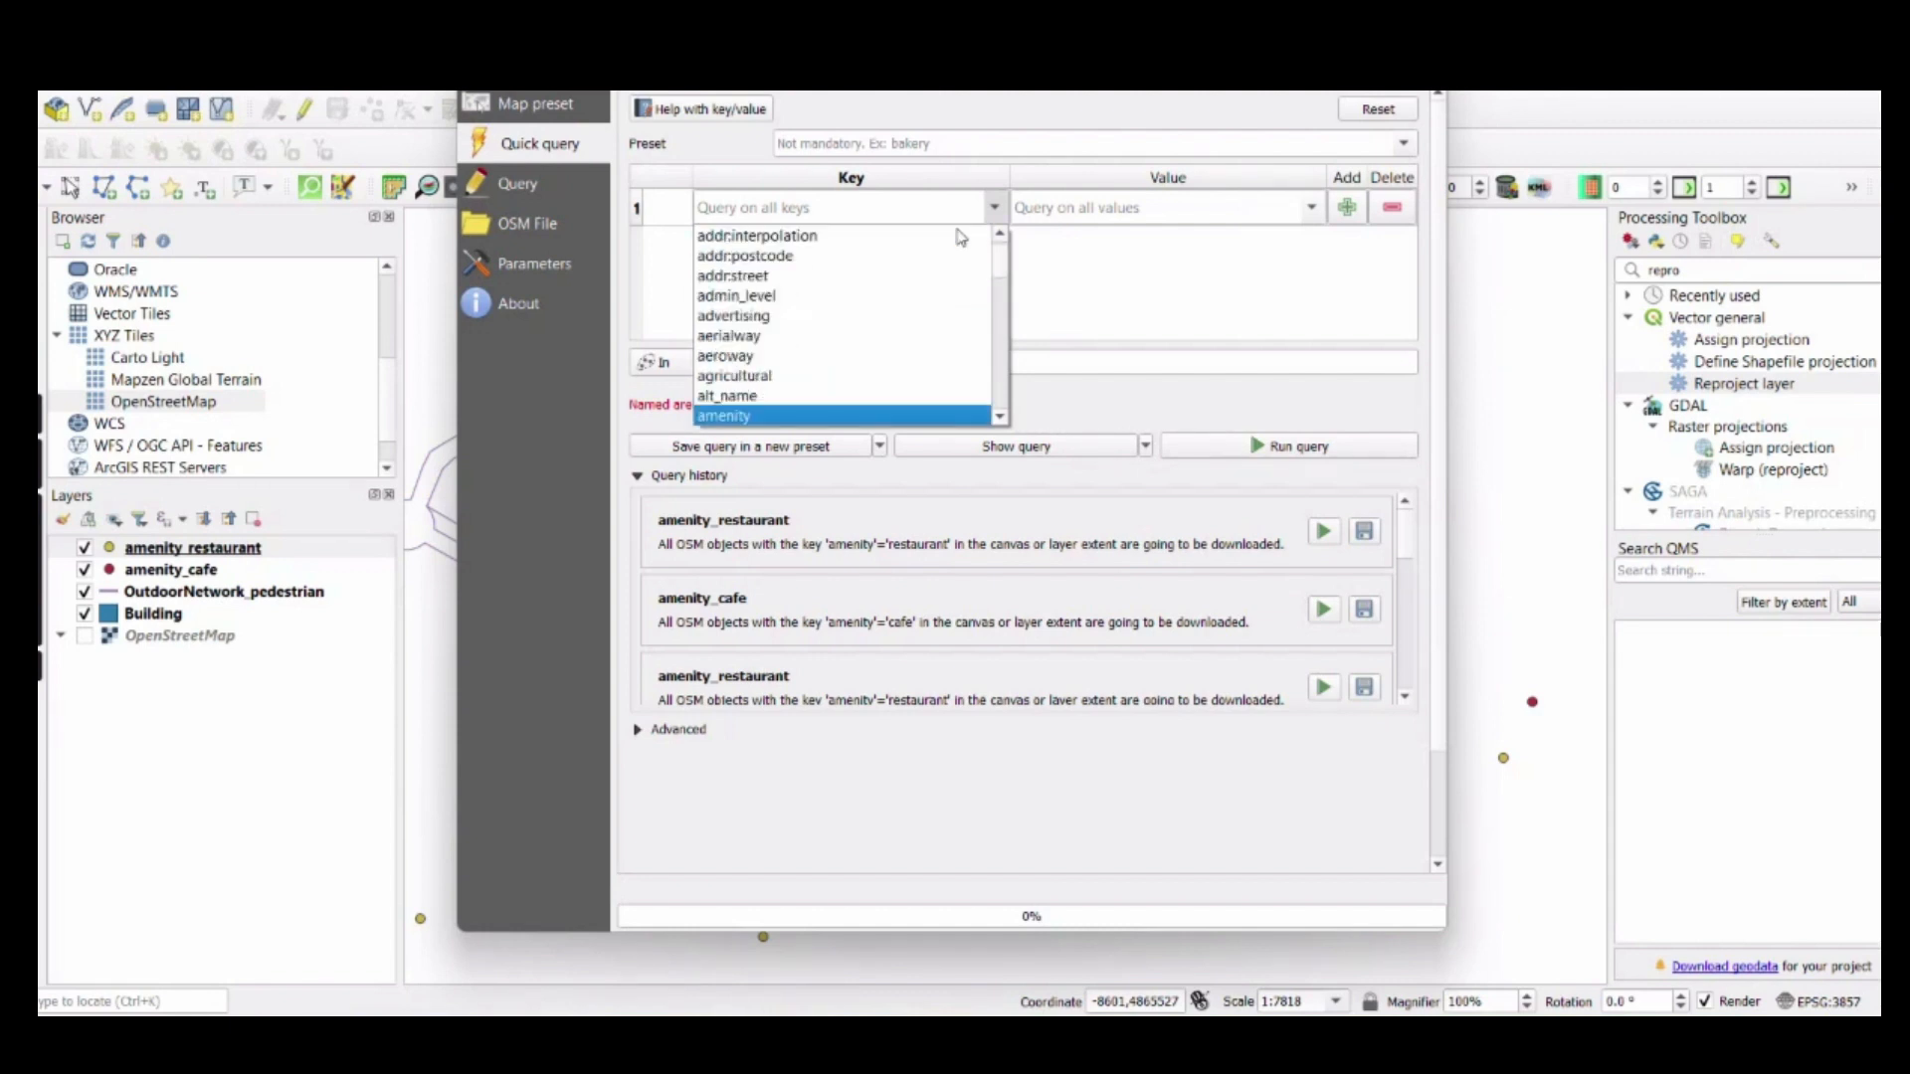
click(771, 416)
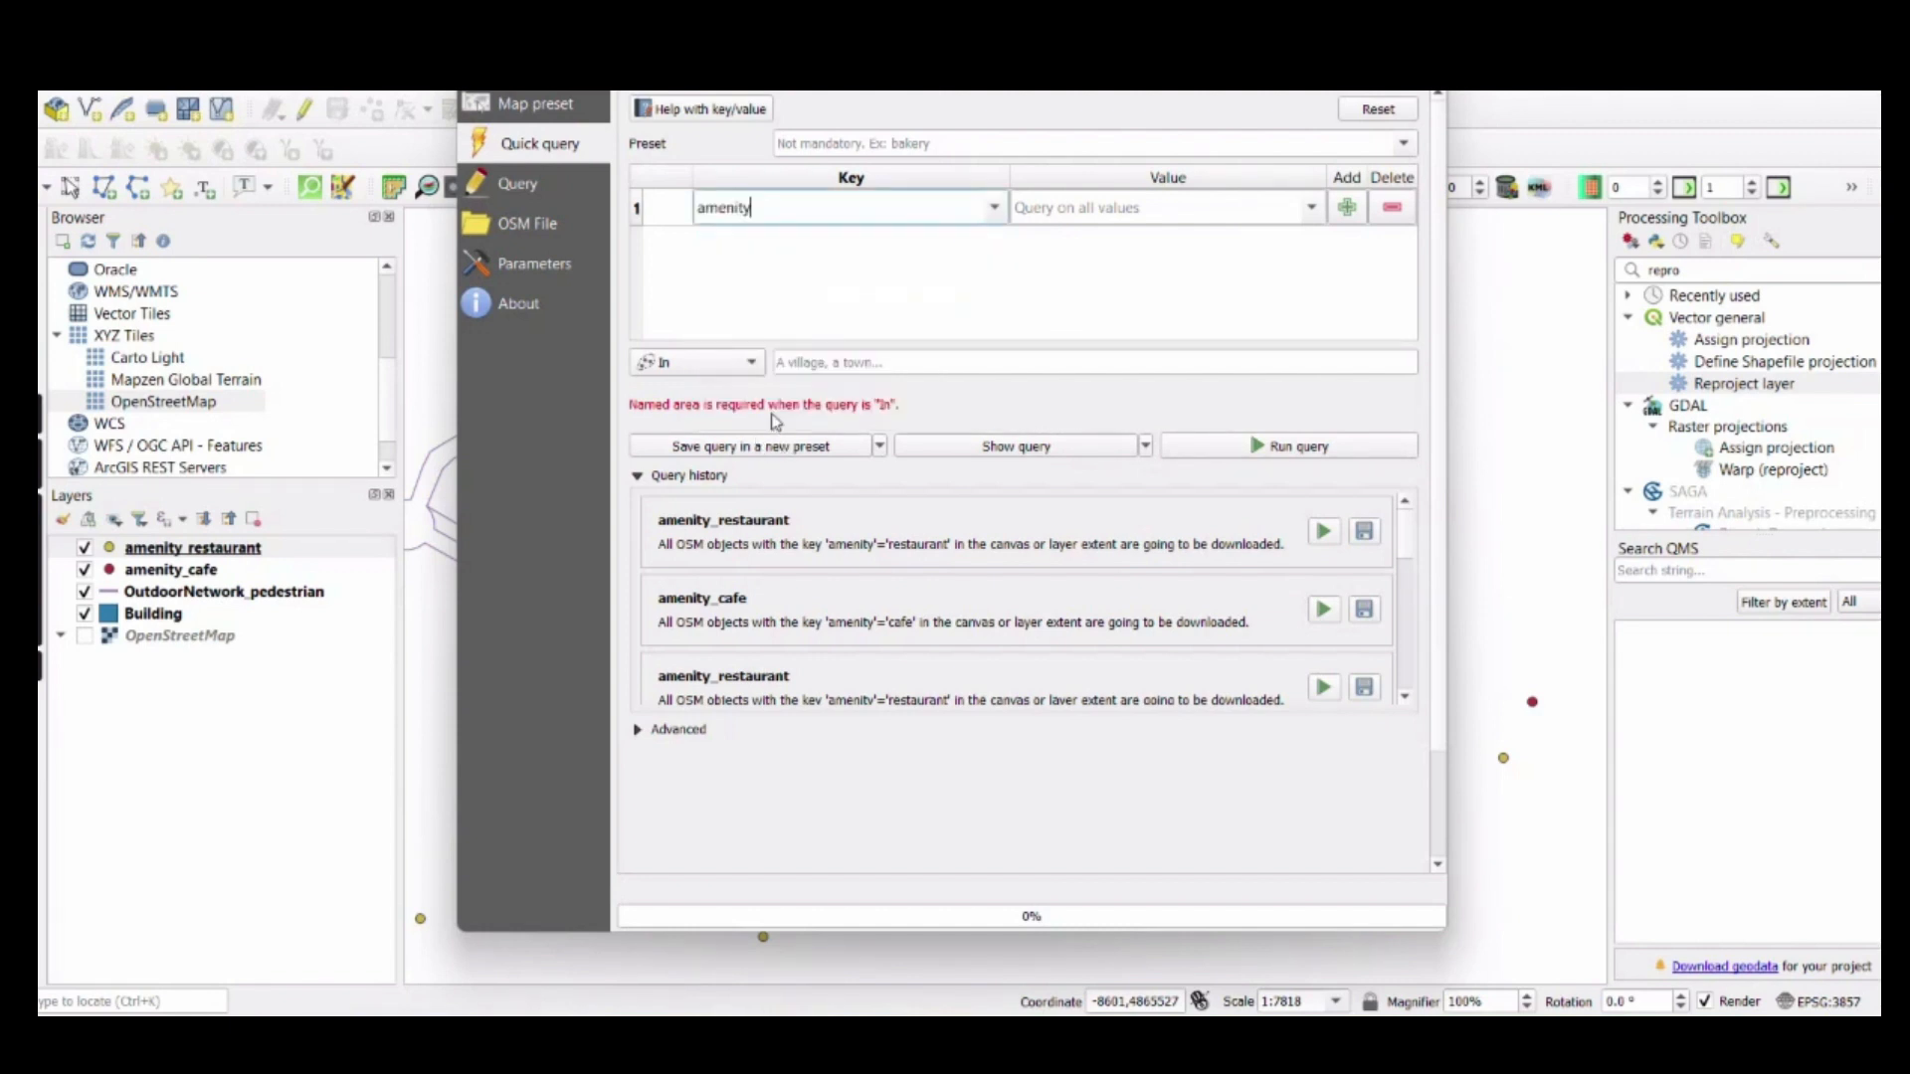
Choose cafe as the value for the amenity key in the quick query
click(1312, 209)
scroll(1057, 363, down, 5)
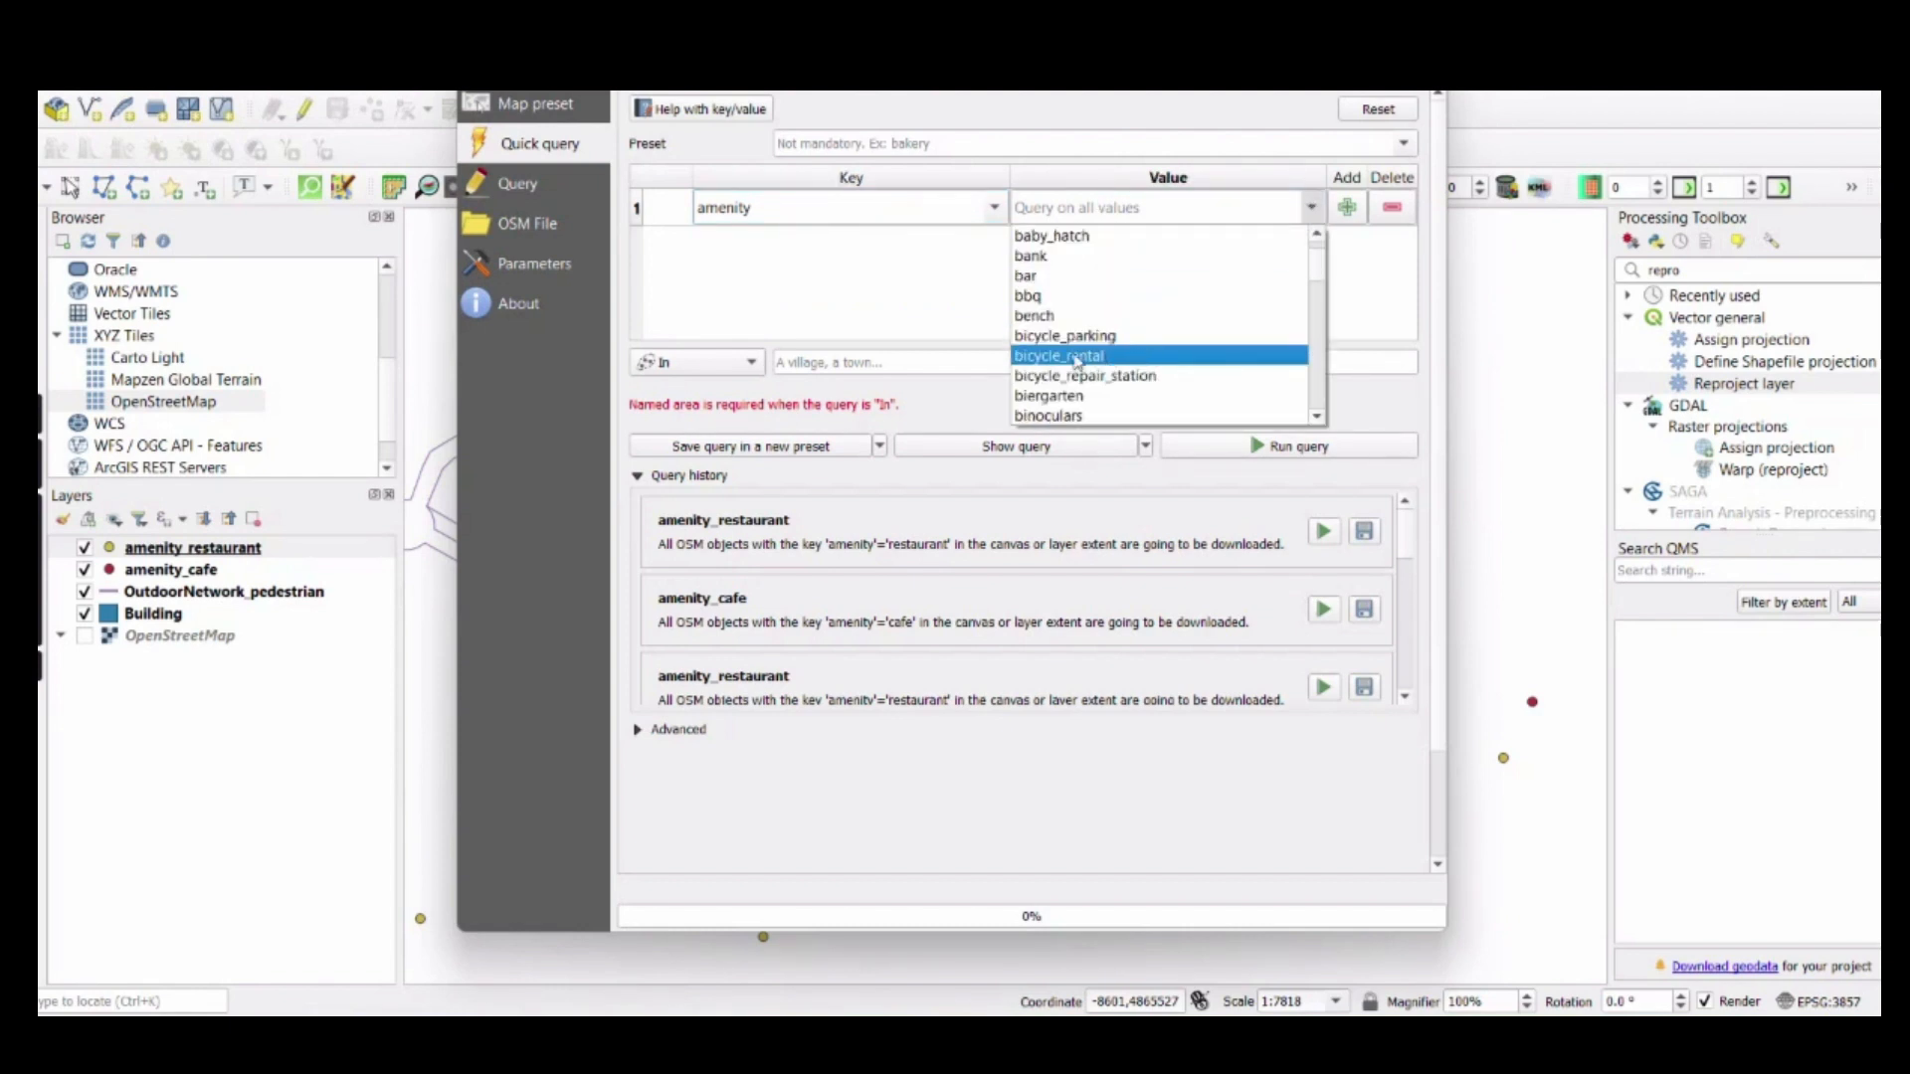
click(1057, 363)
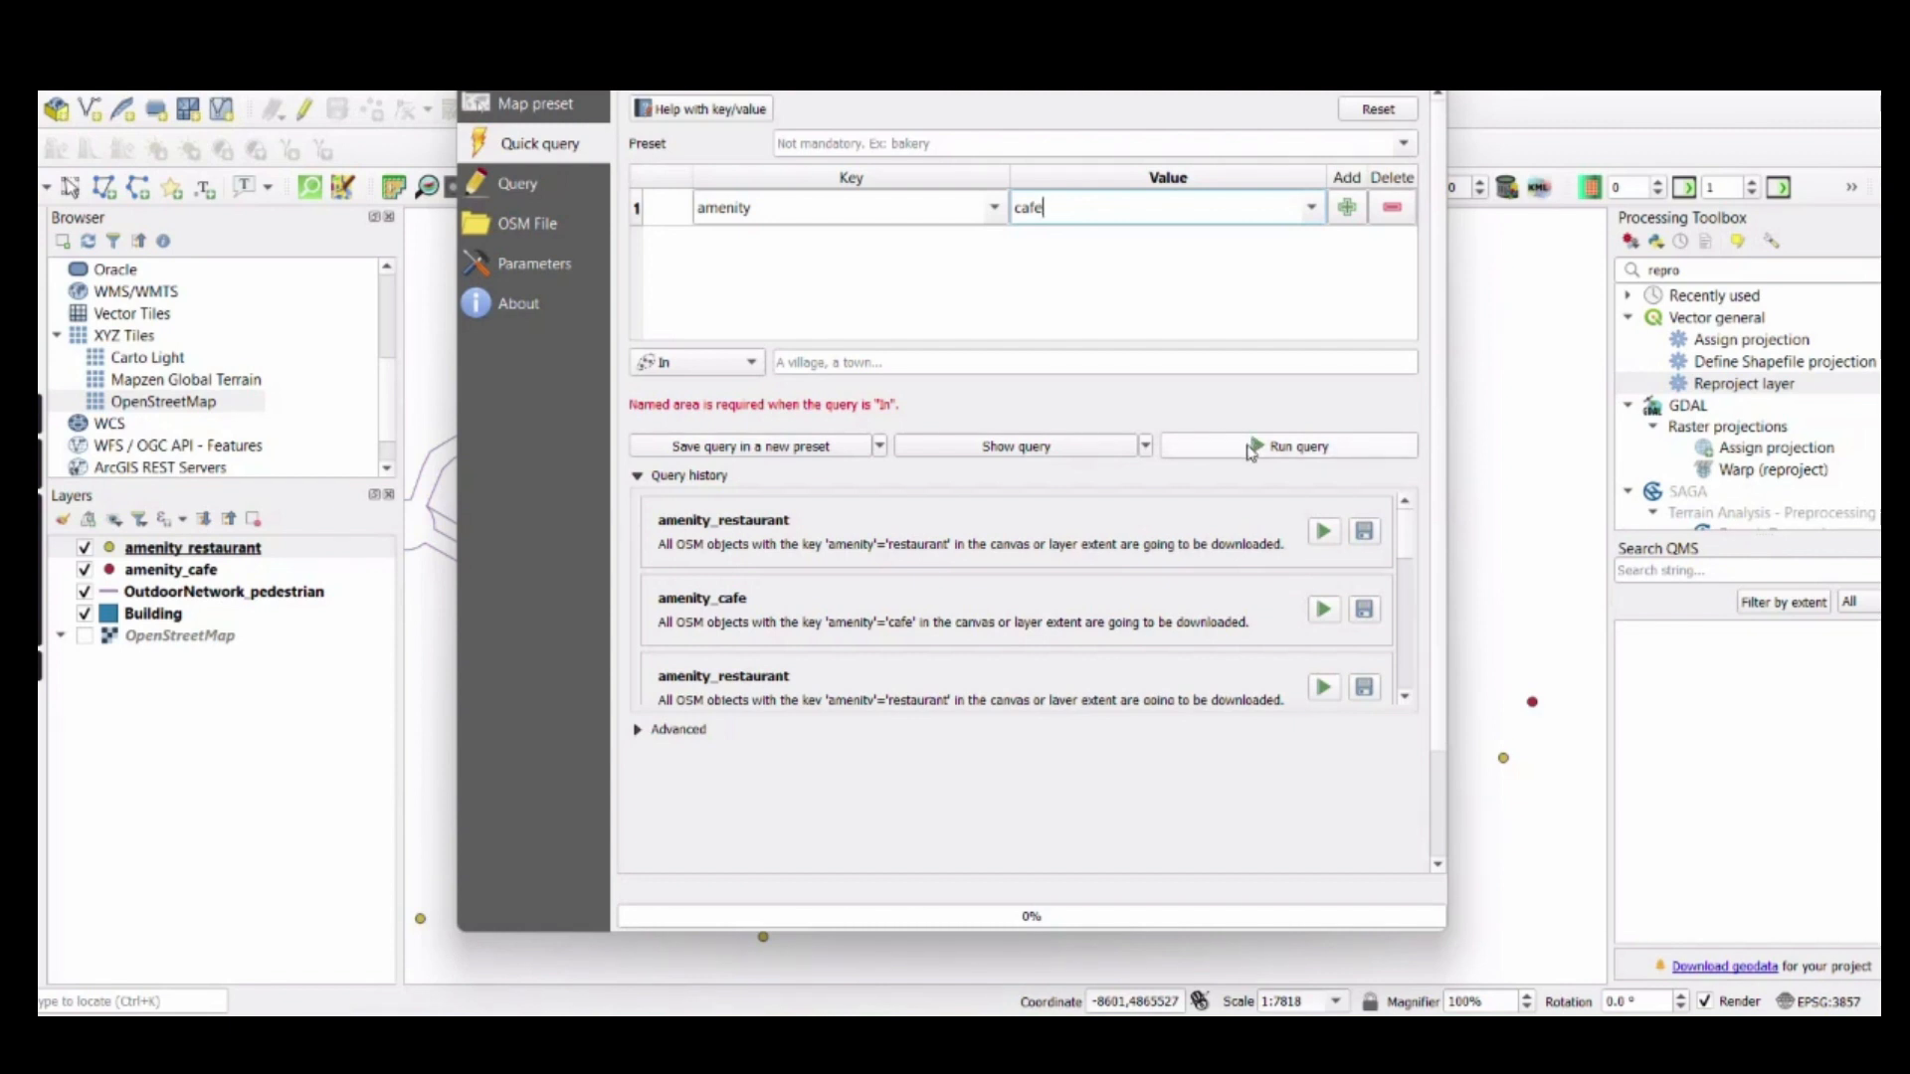
Set the query output to the project folder under Documents in GeoPackage format, and close the query dialog without running it
click(638, 729)
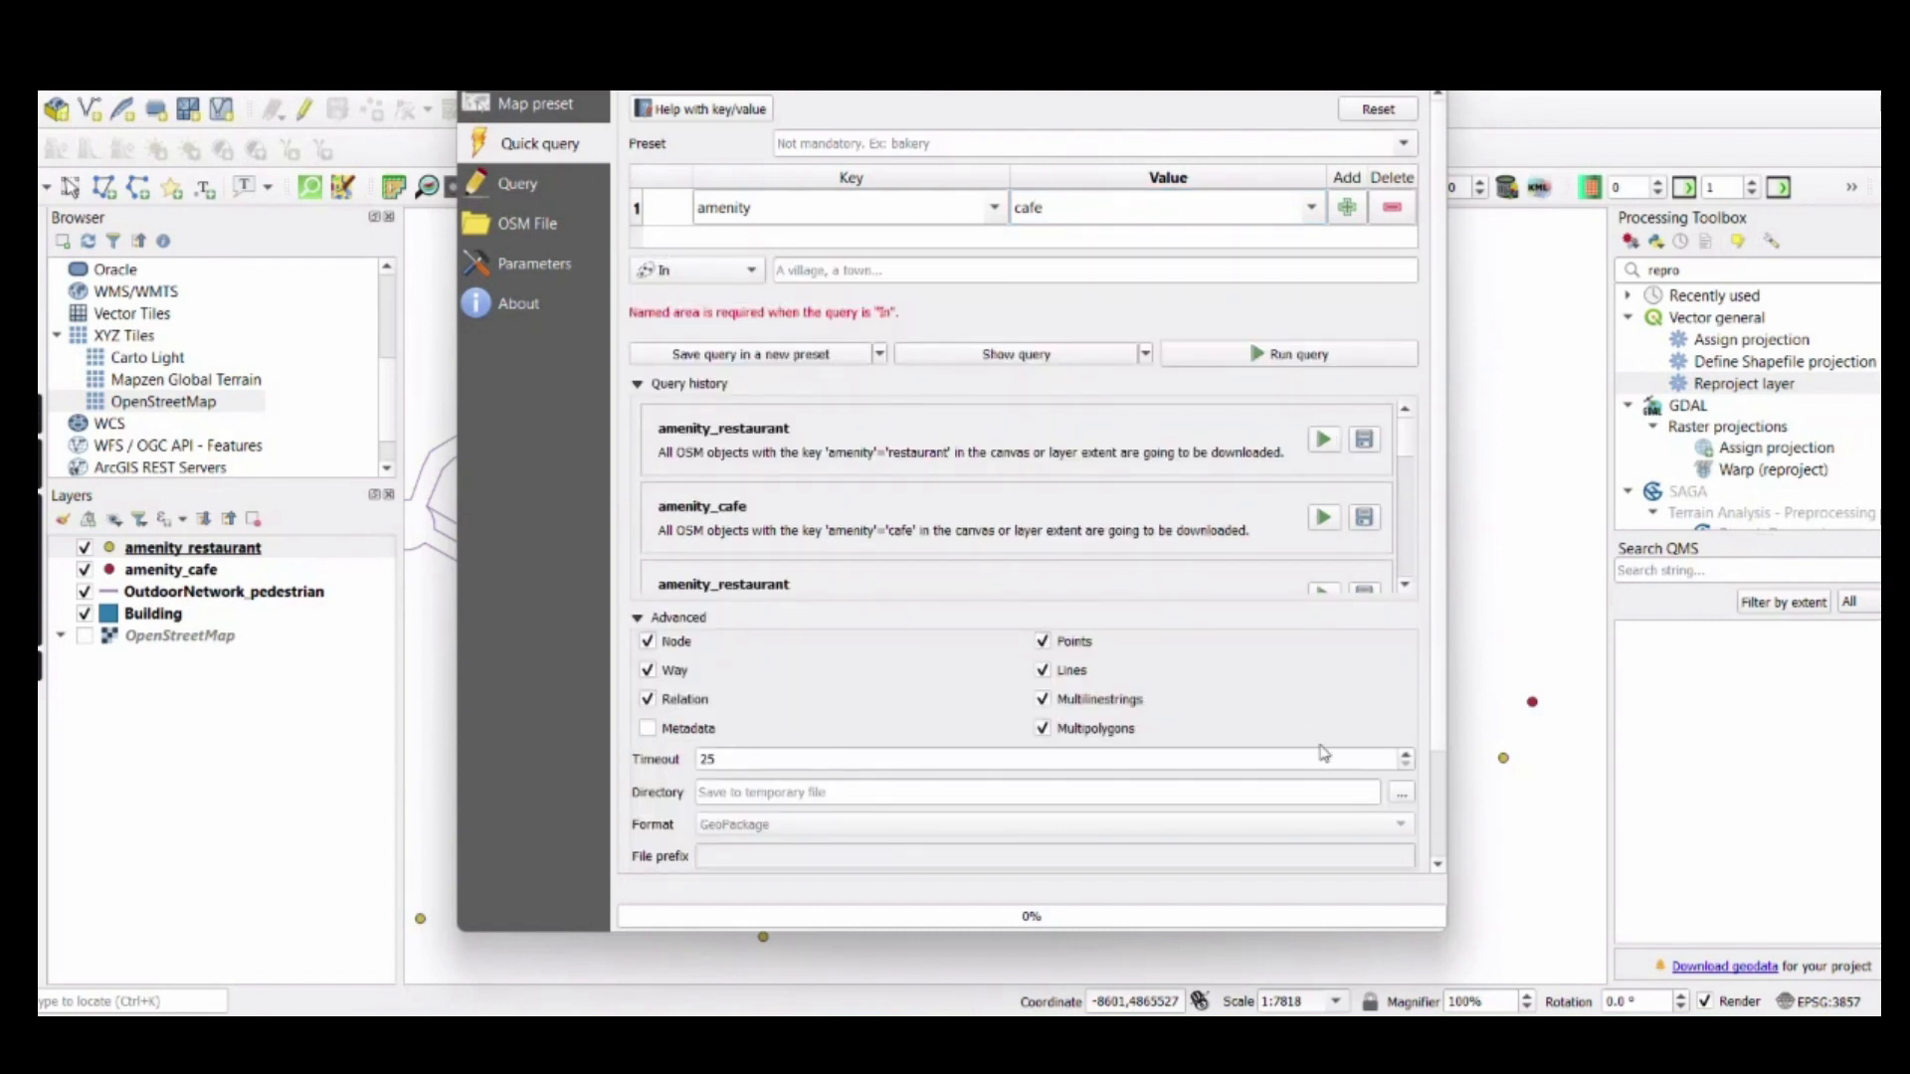
click(1402, 800)
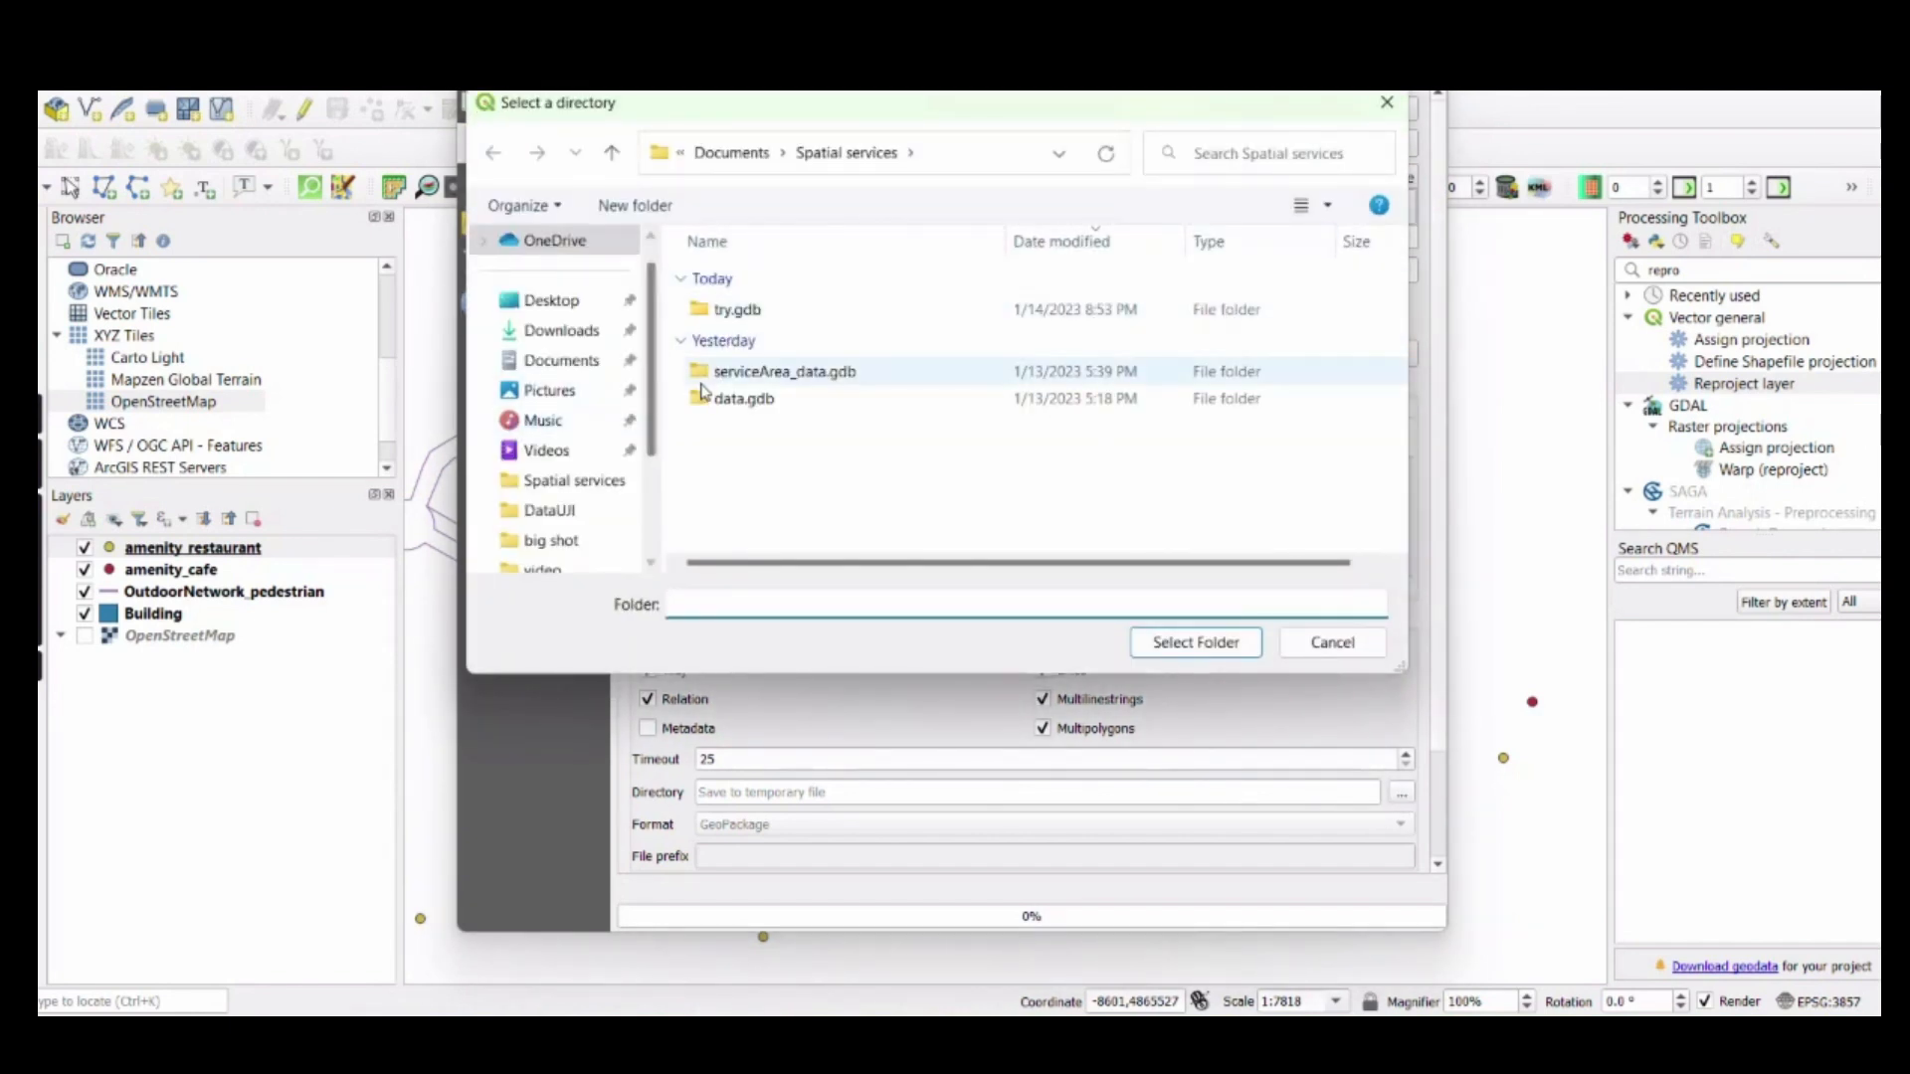
click(731, 152)
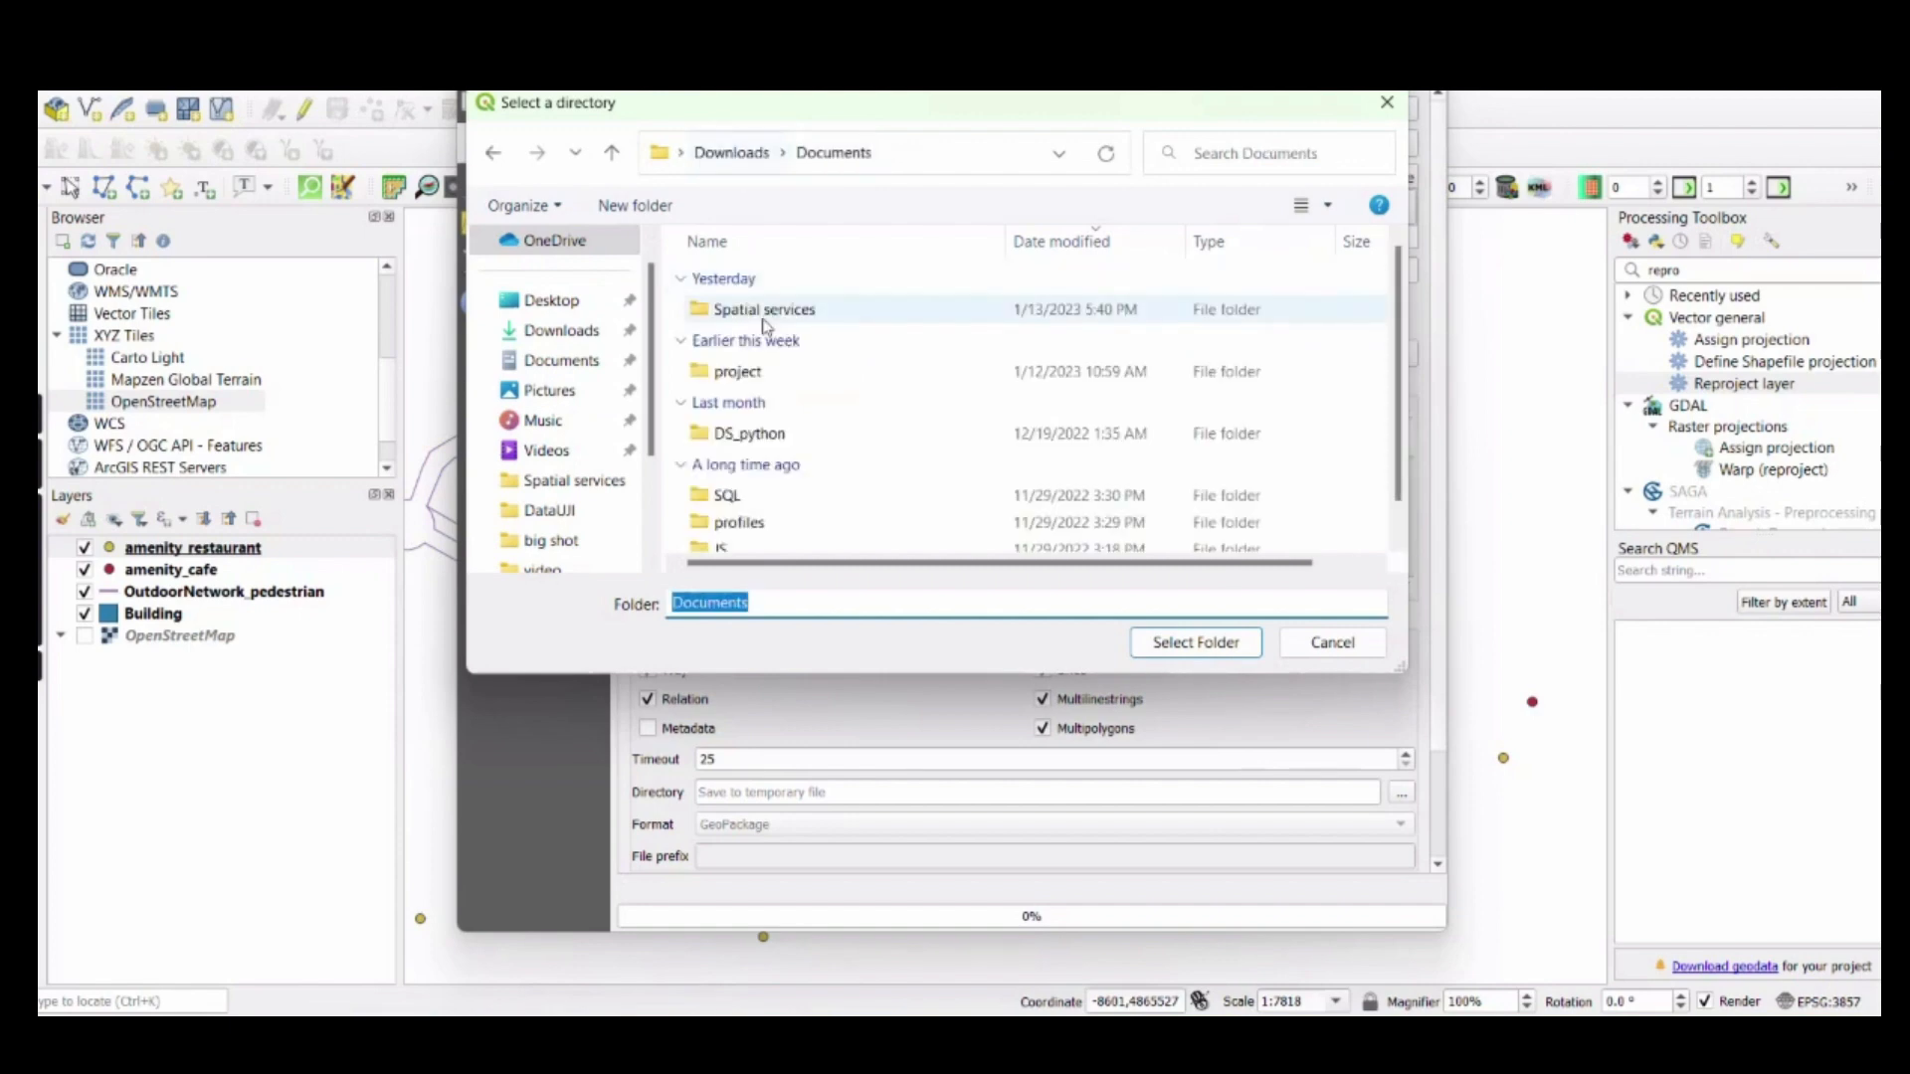
click(744, 375)
click(1191, 643)
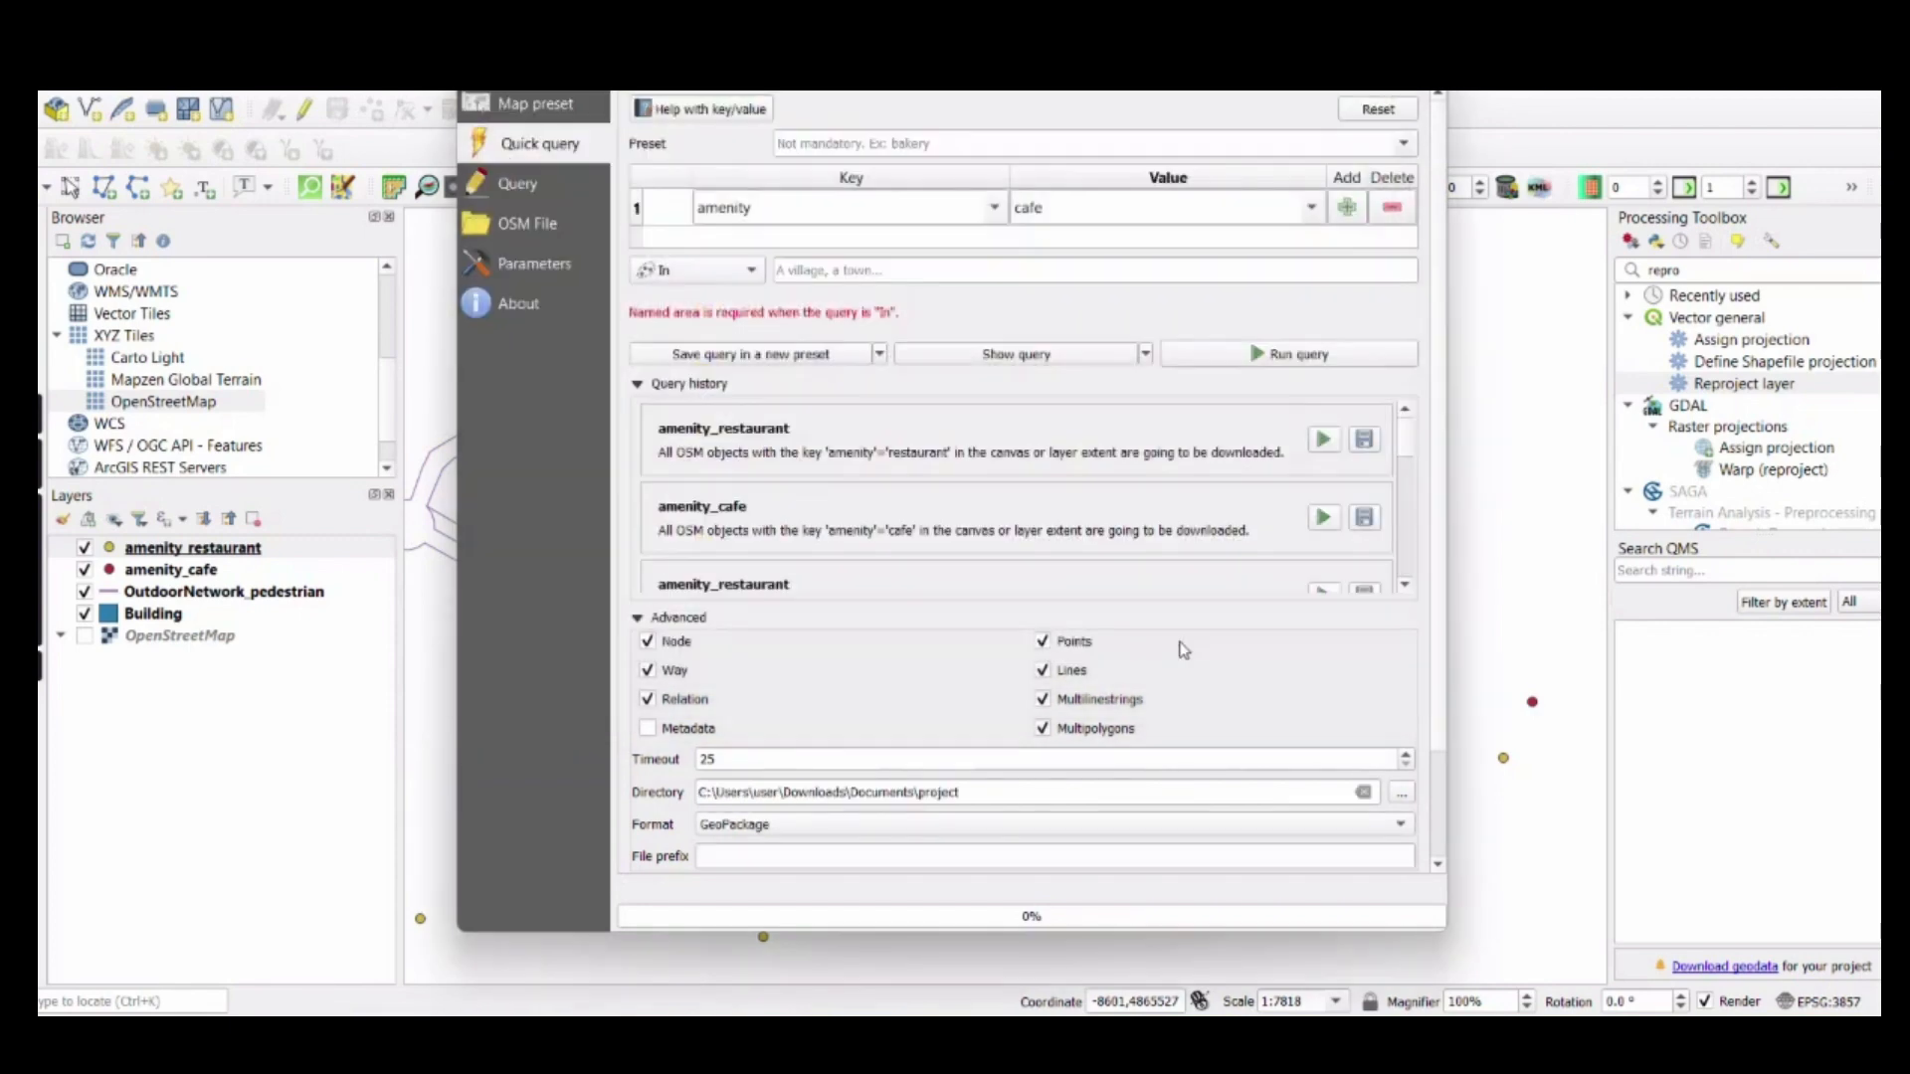
click(1106, 825)
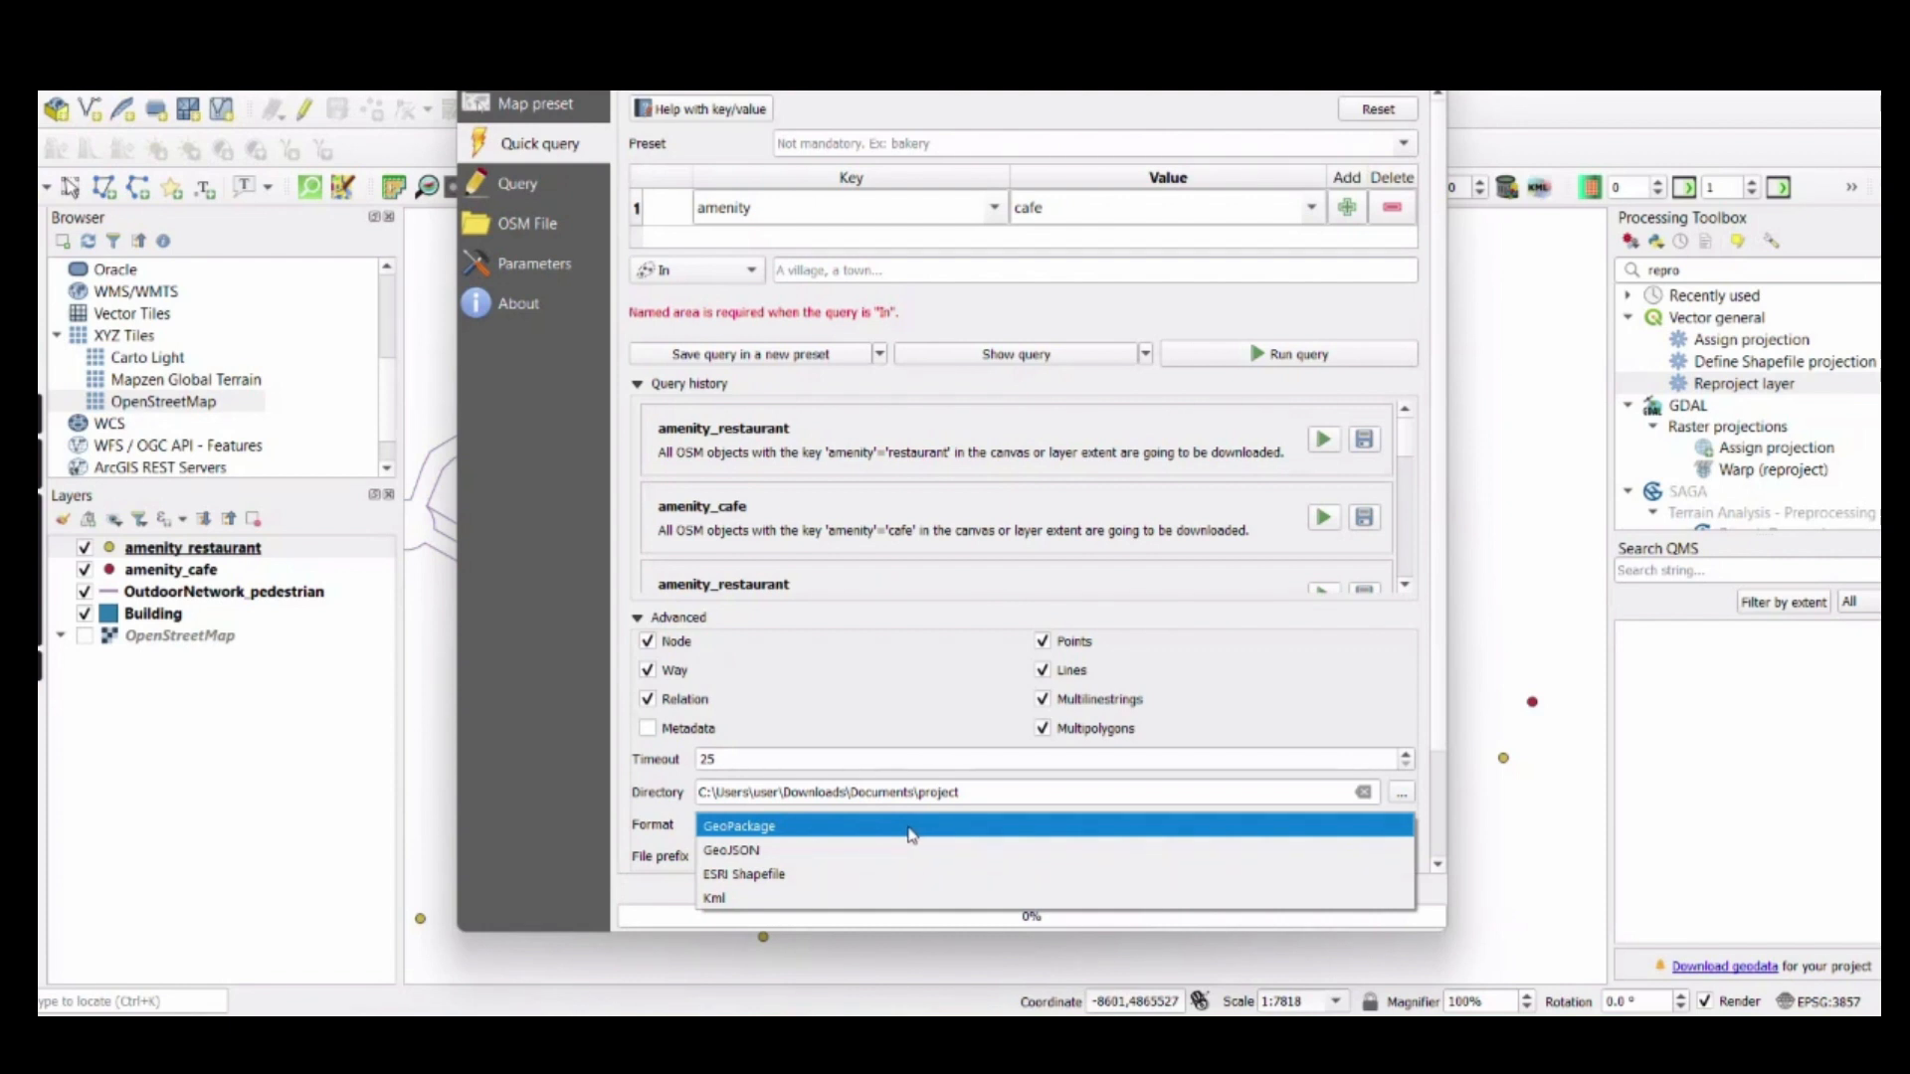
click(756, 828)
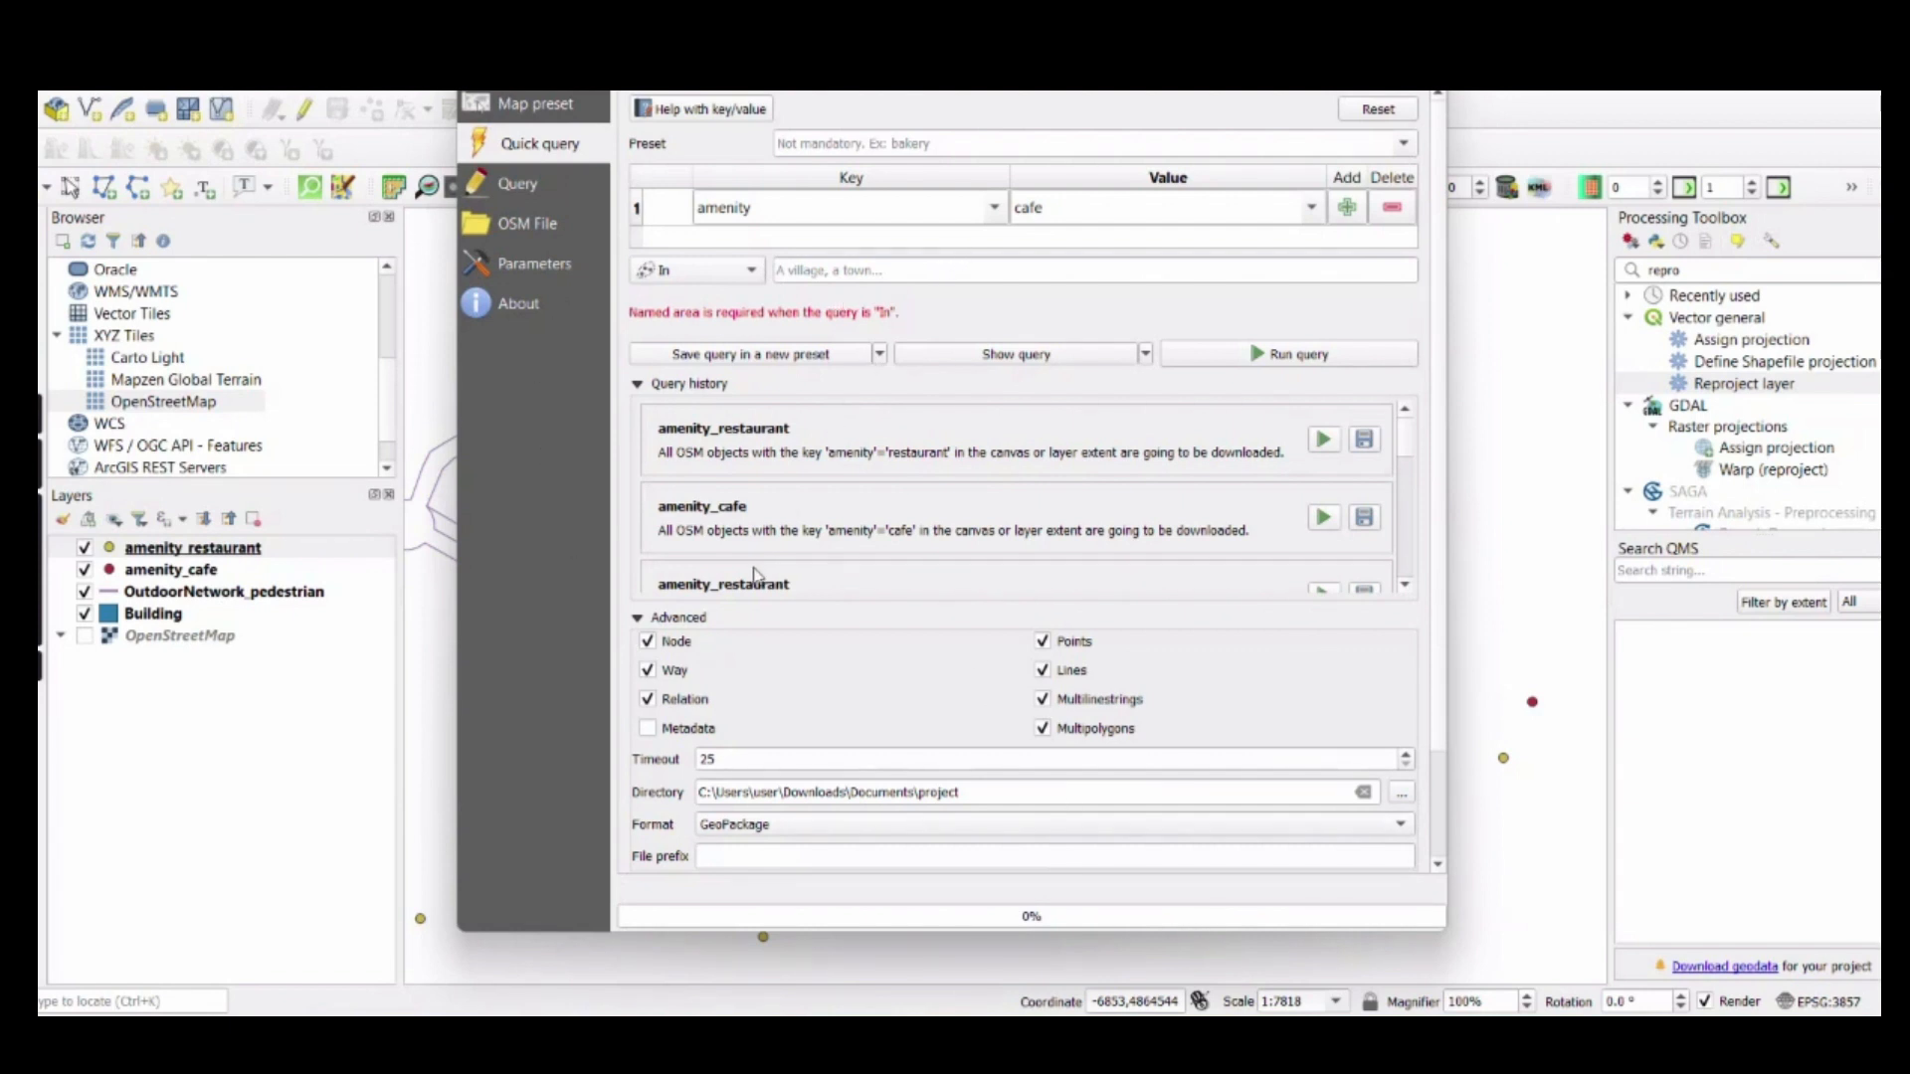
click(1424, 65)
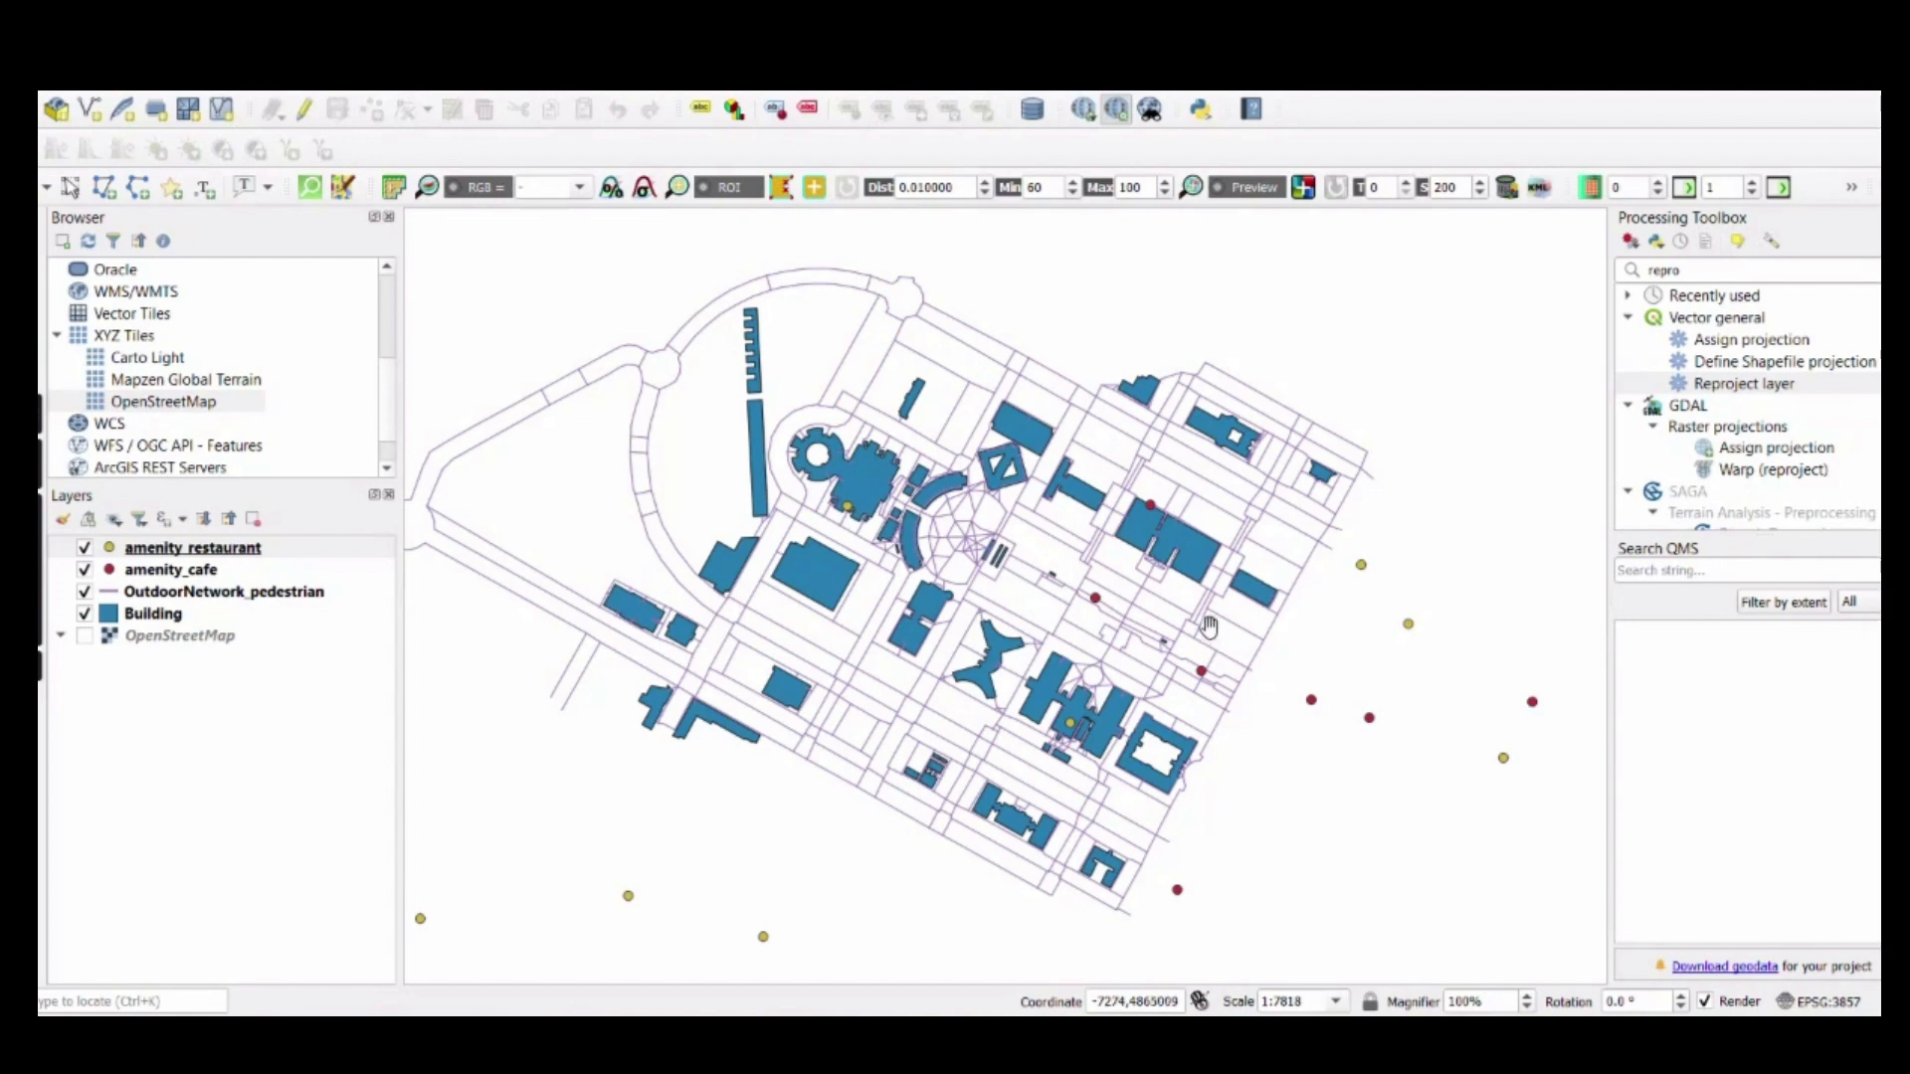
Switch to ArcGIS Pro and start a new Spatial ETL tool in the SDI.atbx toolbox
click(1293, 1038)
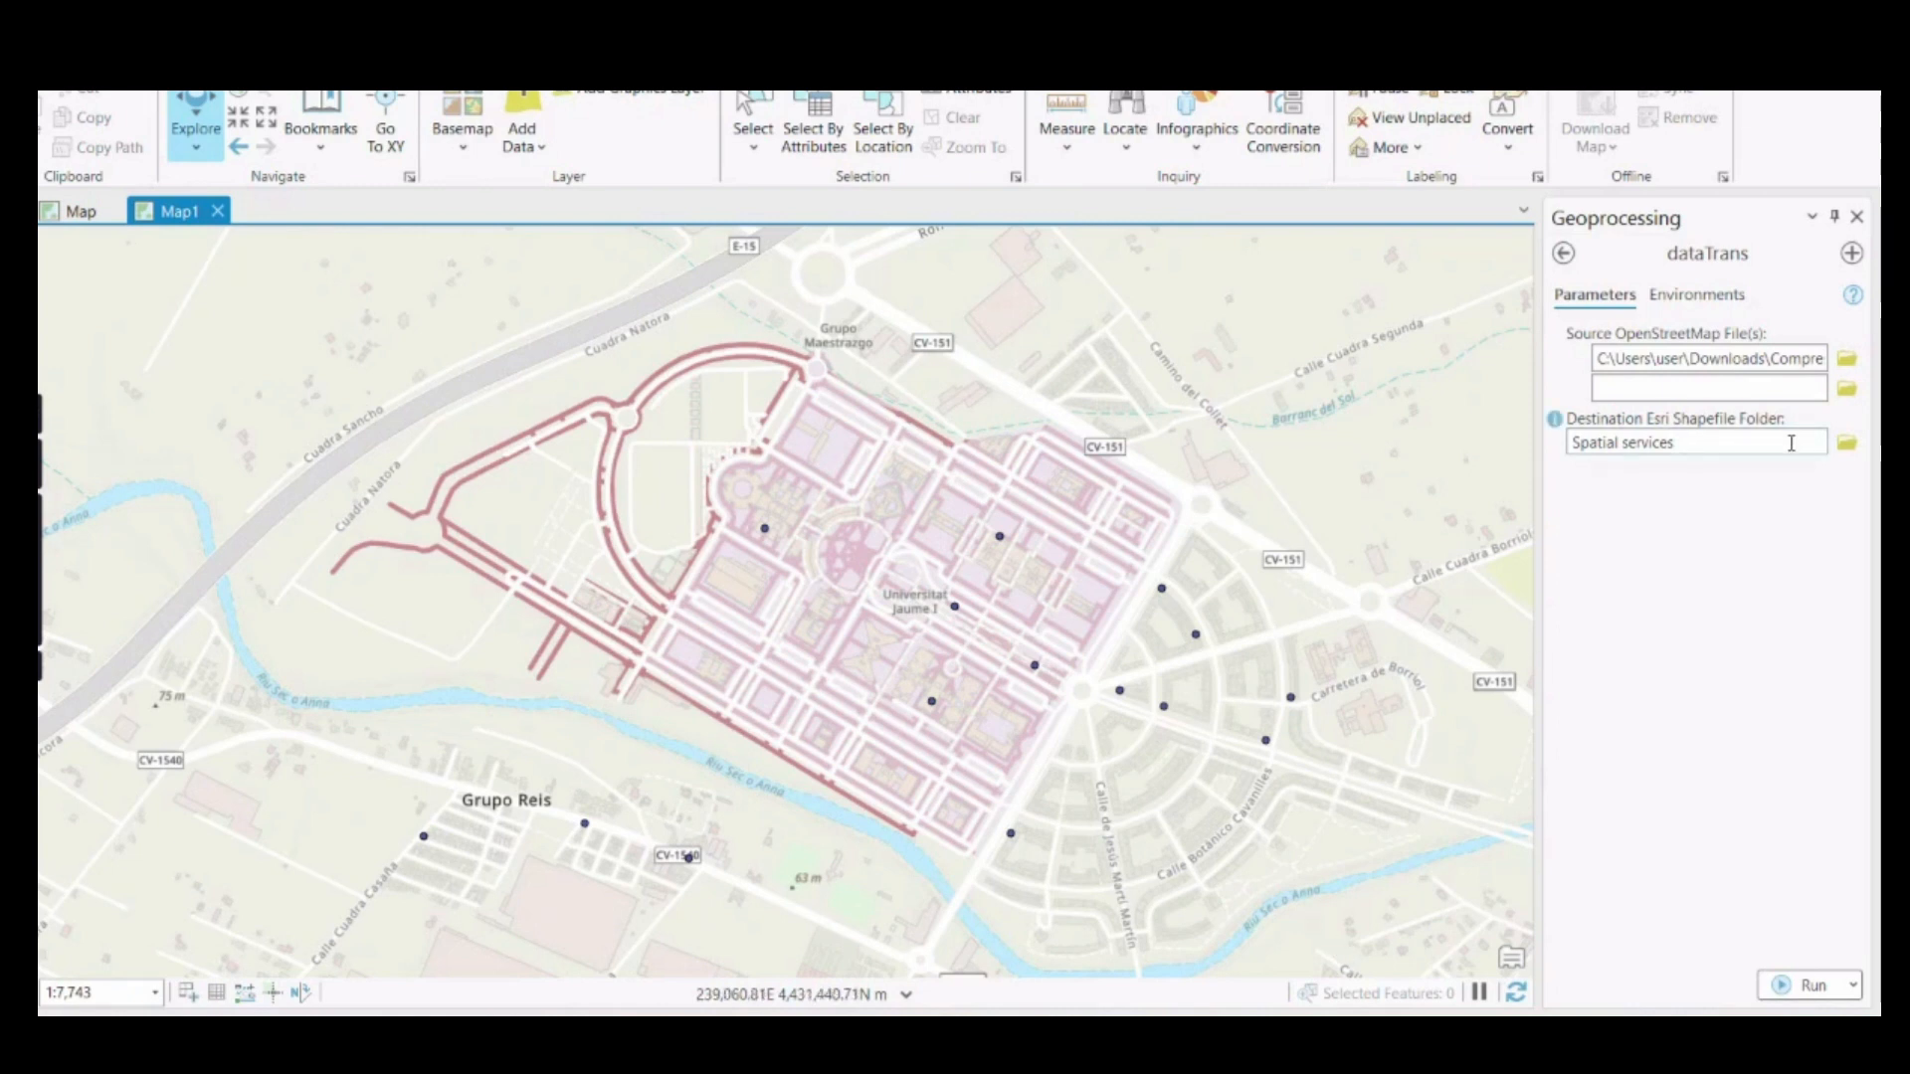
click(1888, 234)
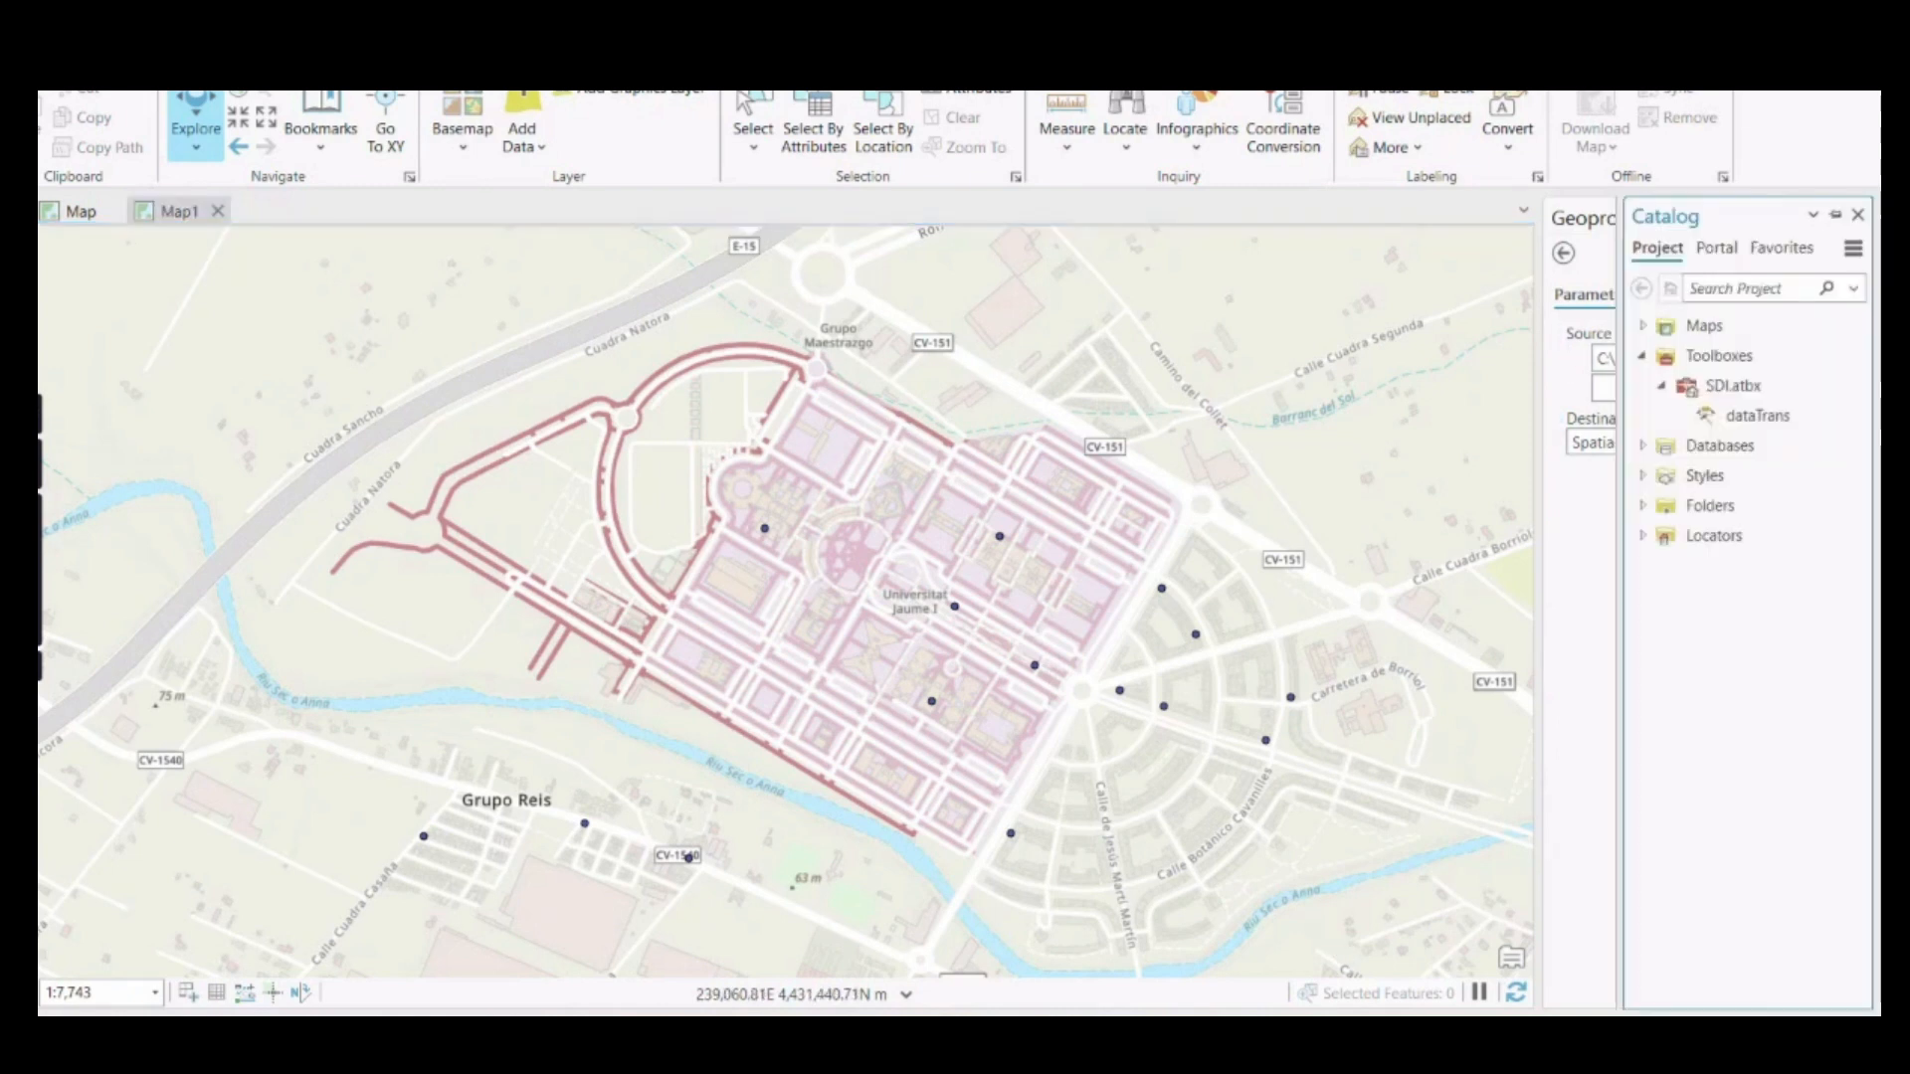
right_click(1728, 387)
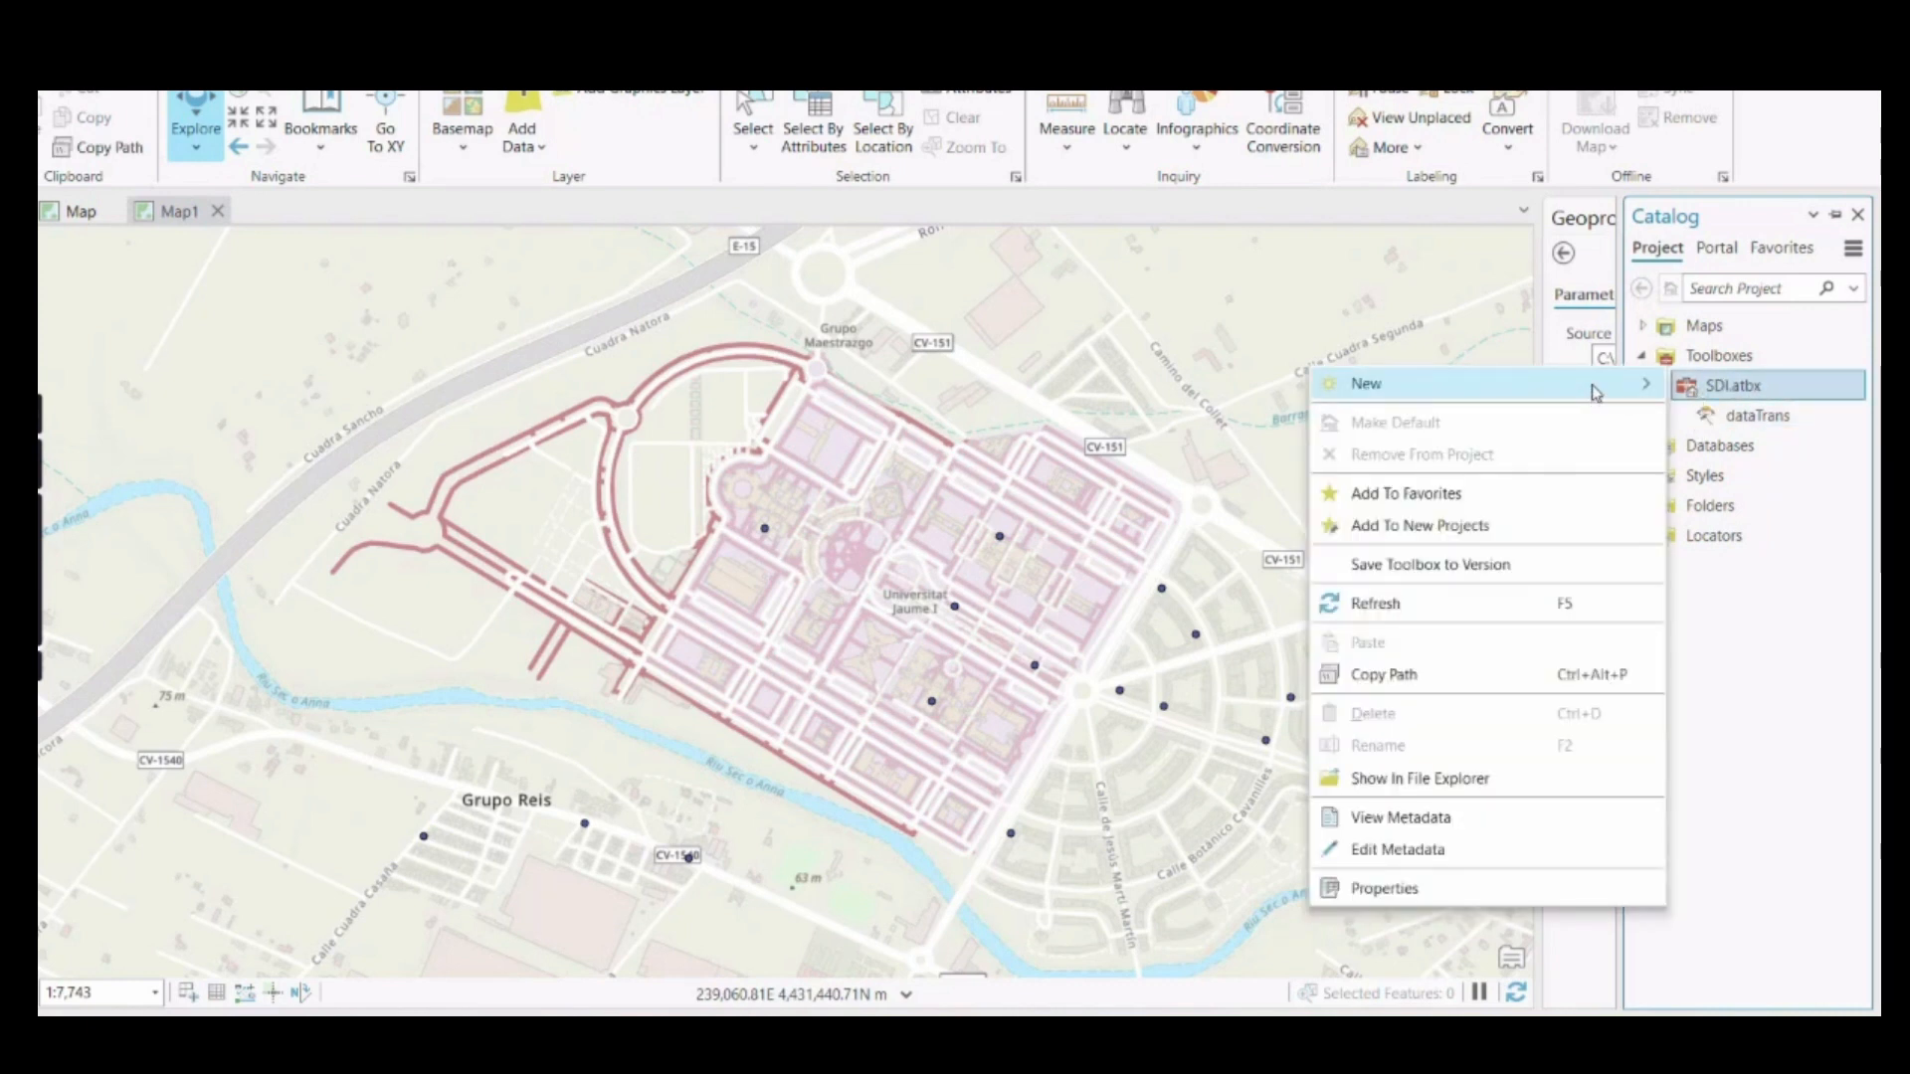
mouse_move(1596, 391)
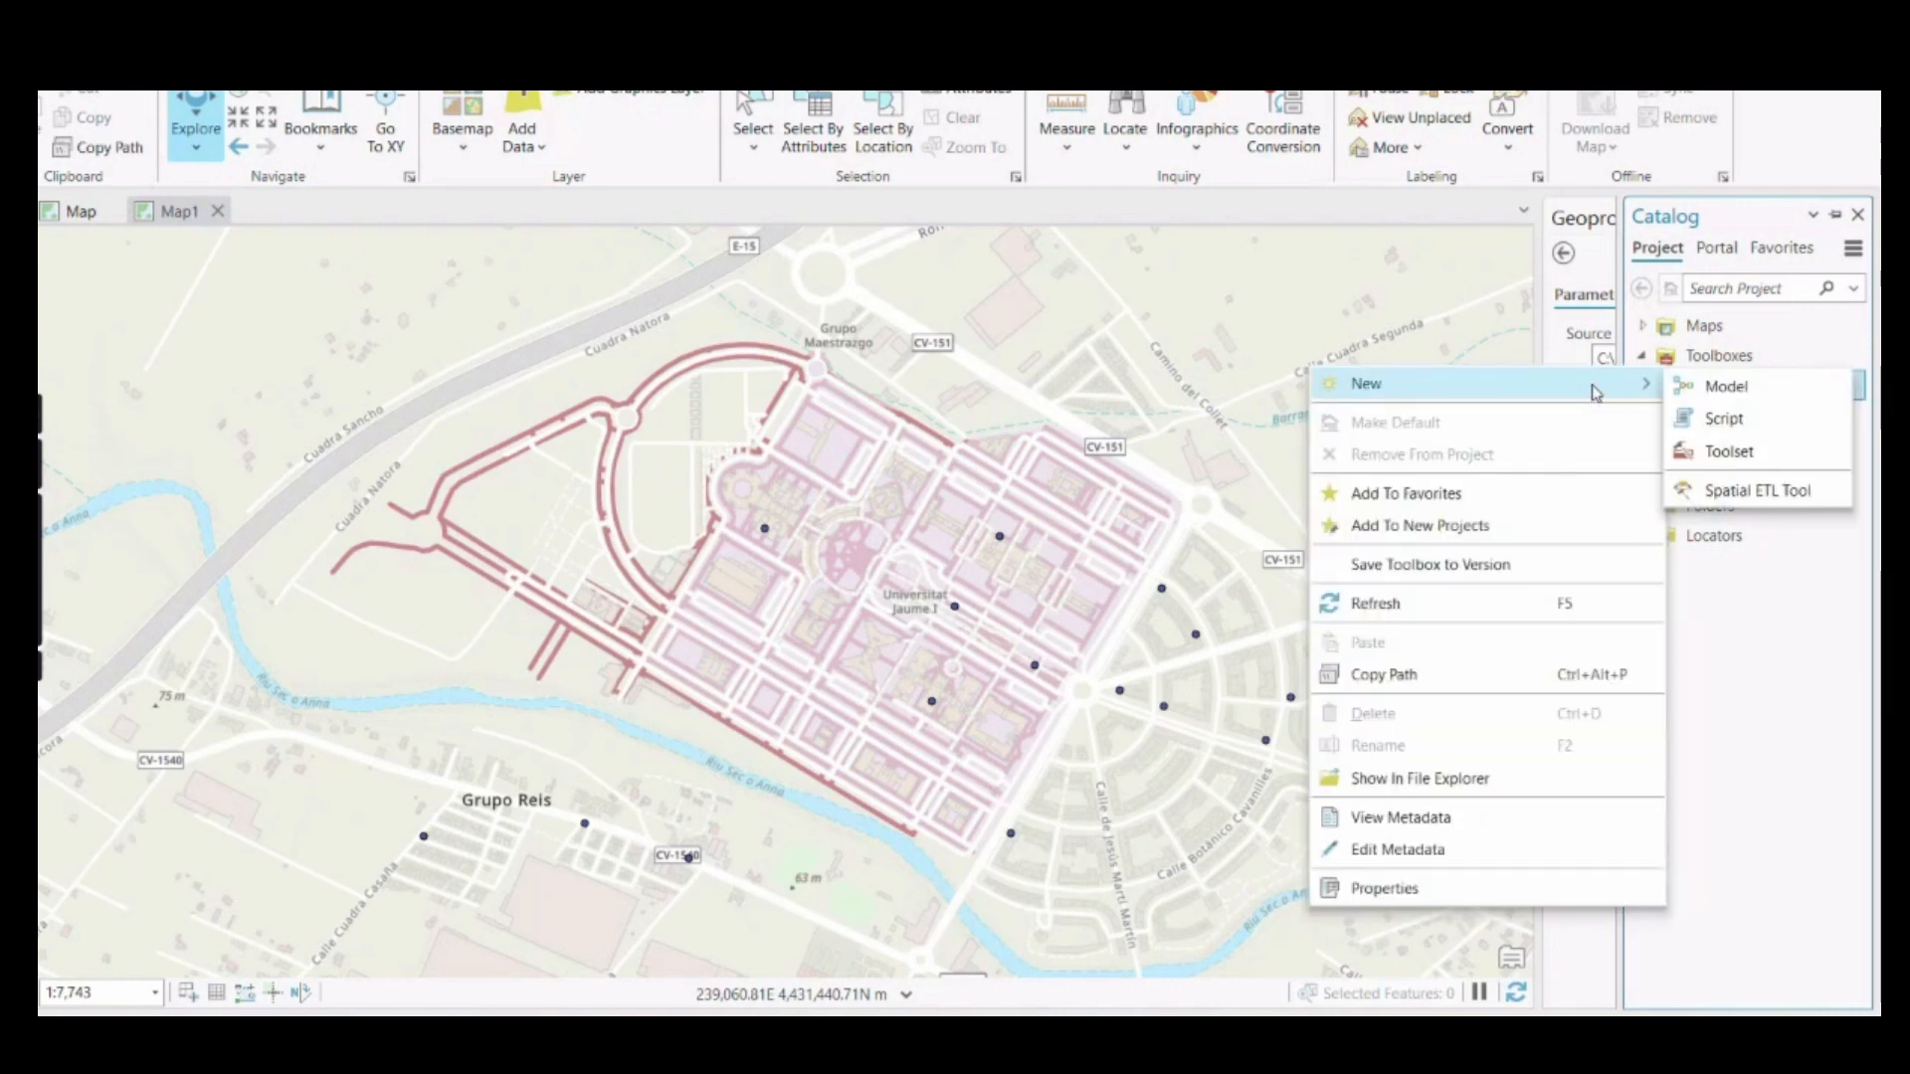
click(1739, 490)
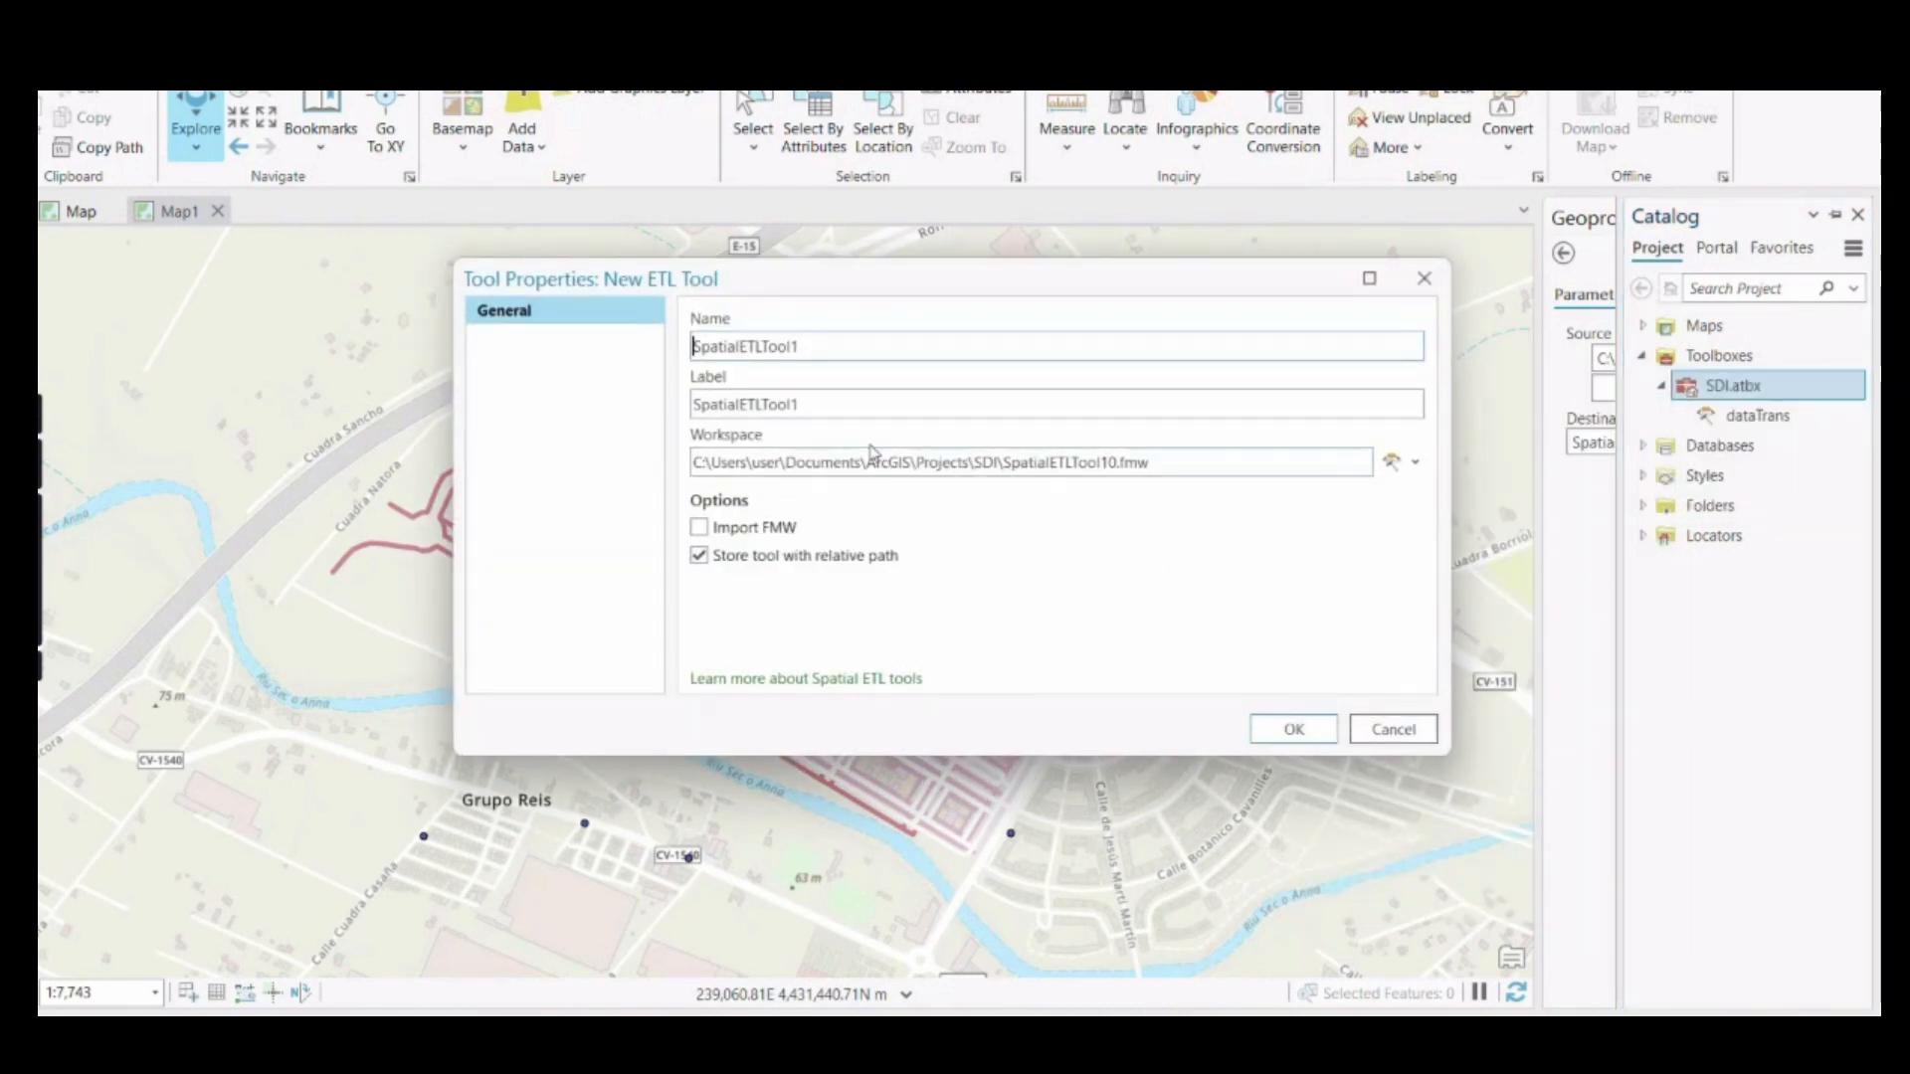
Label the new ETL tool transformation, enable Import FMW, and create the tool
double_click(813, 403)
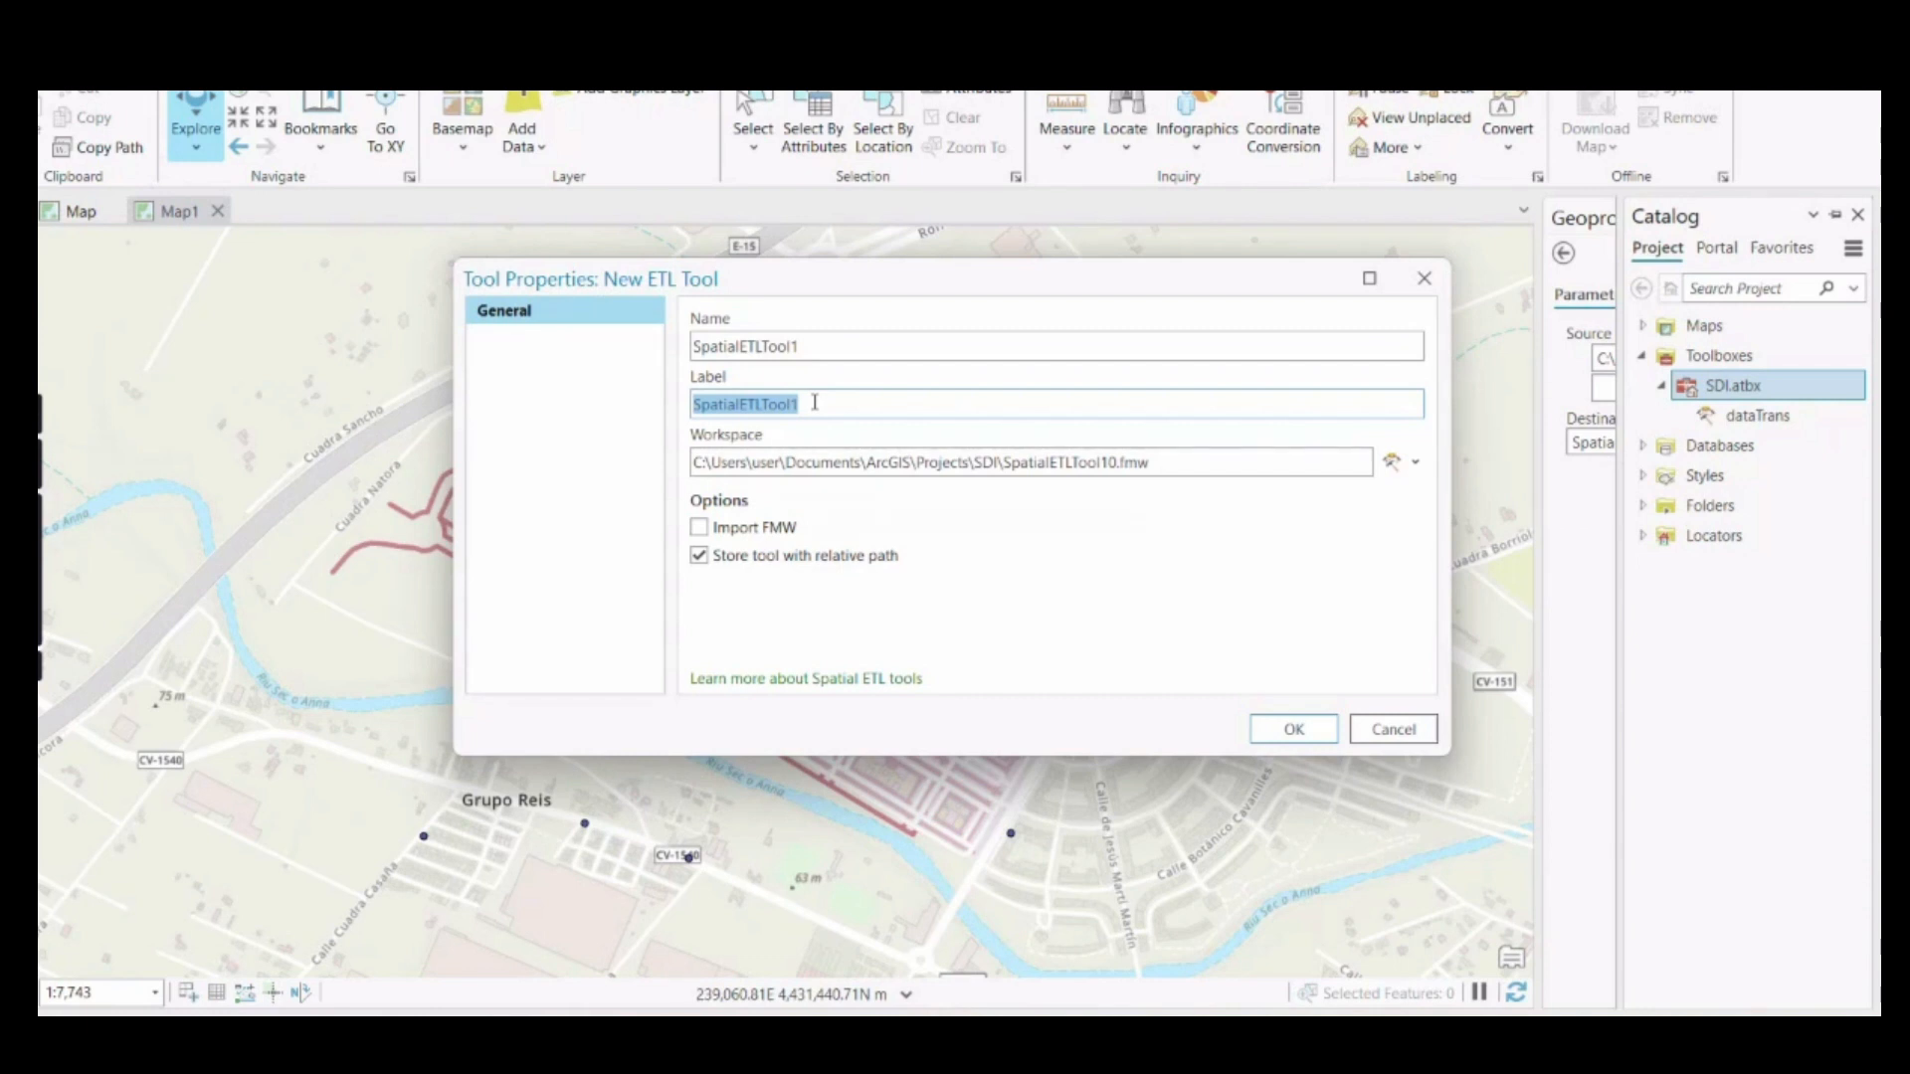
text(transforma)
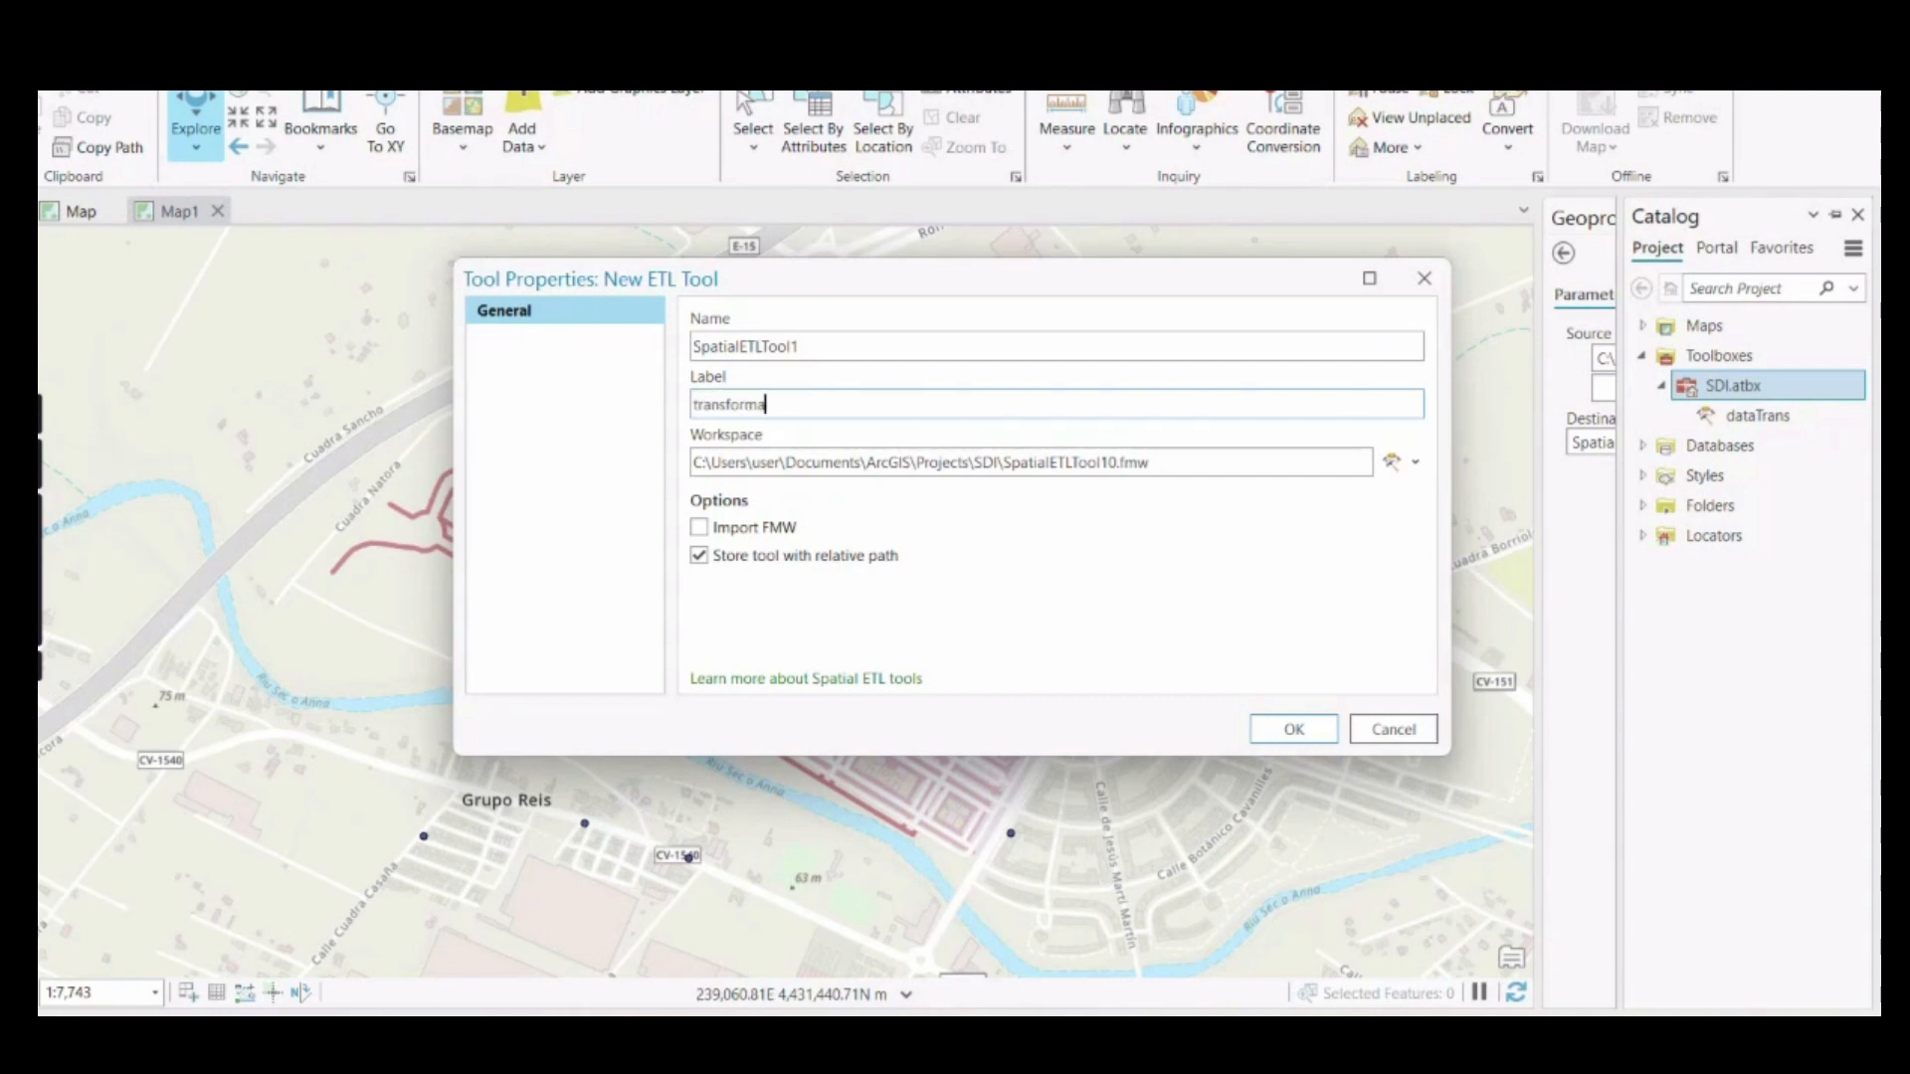
text(tion)
click(699, 527)
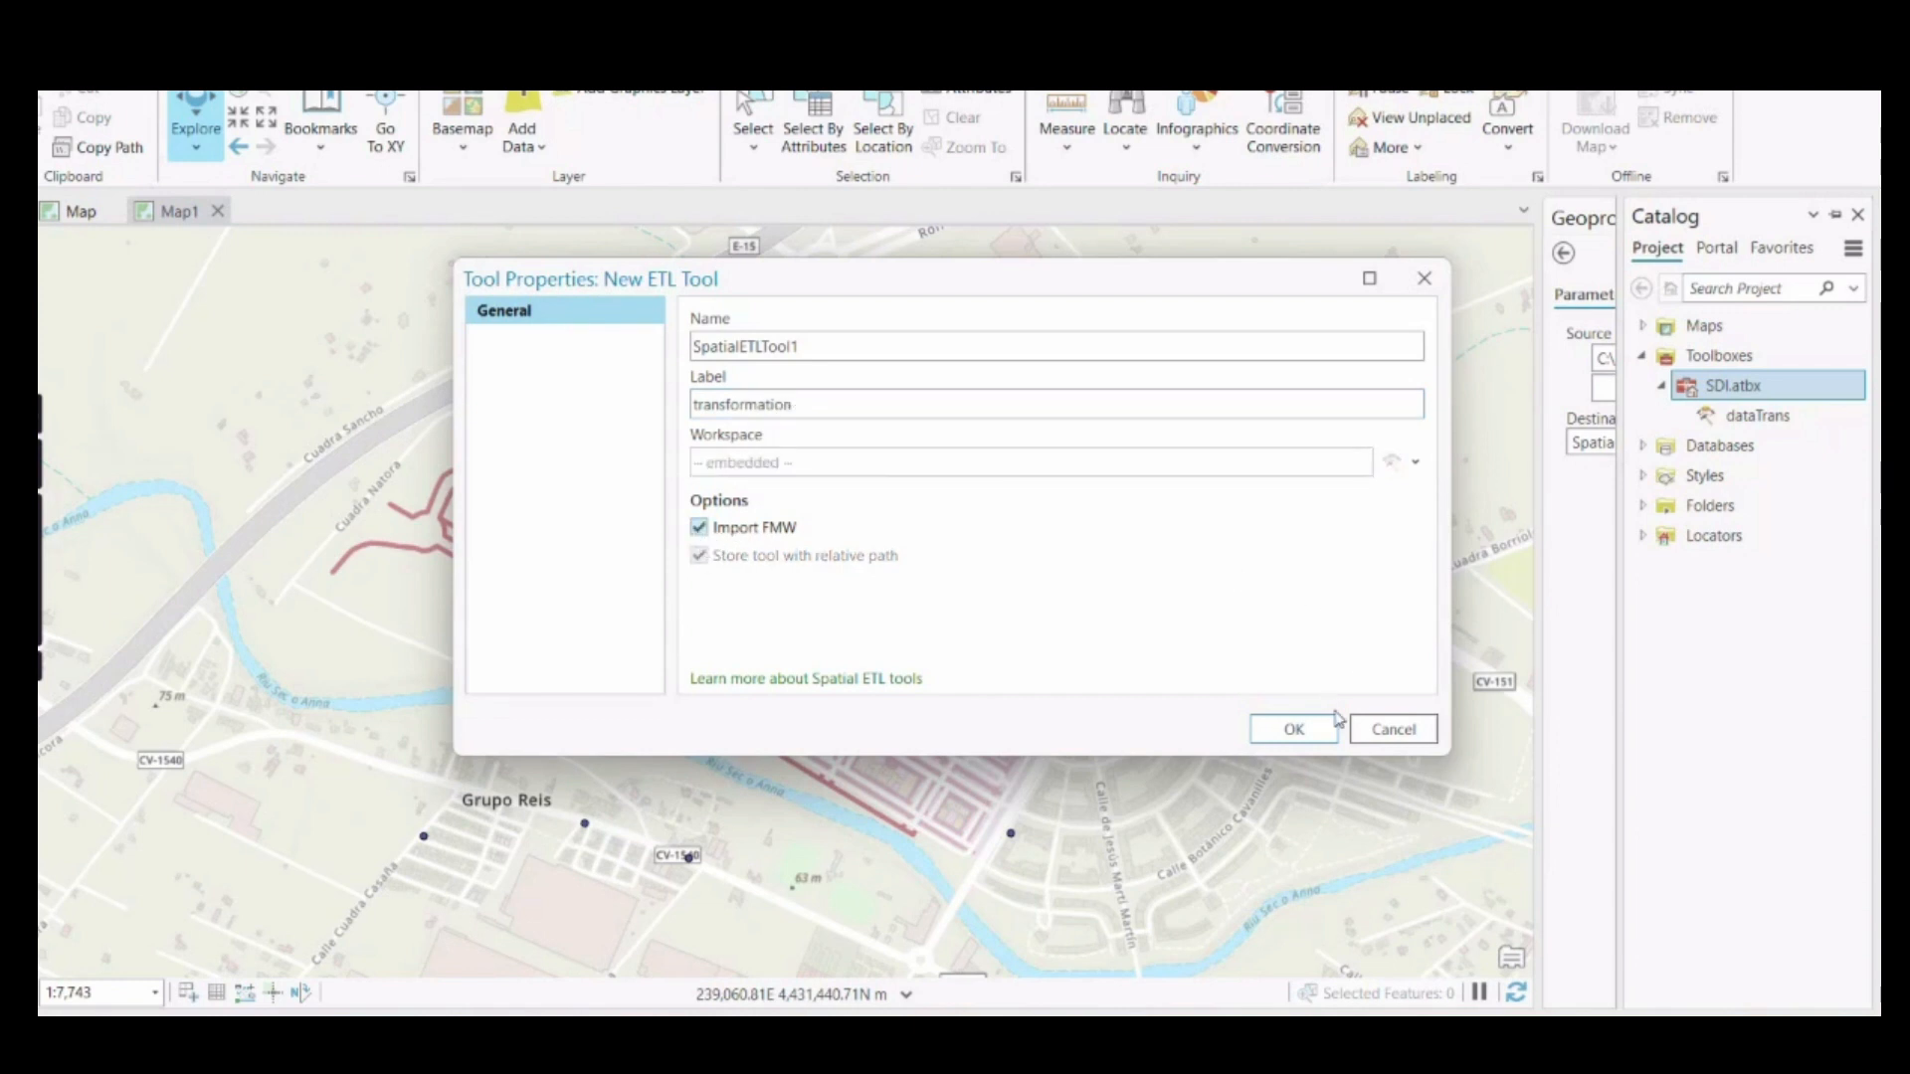
click(1295, 729)
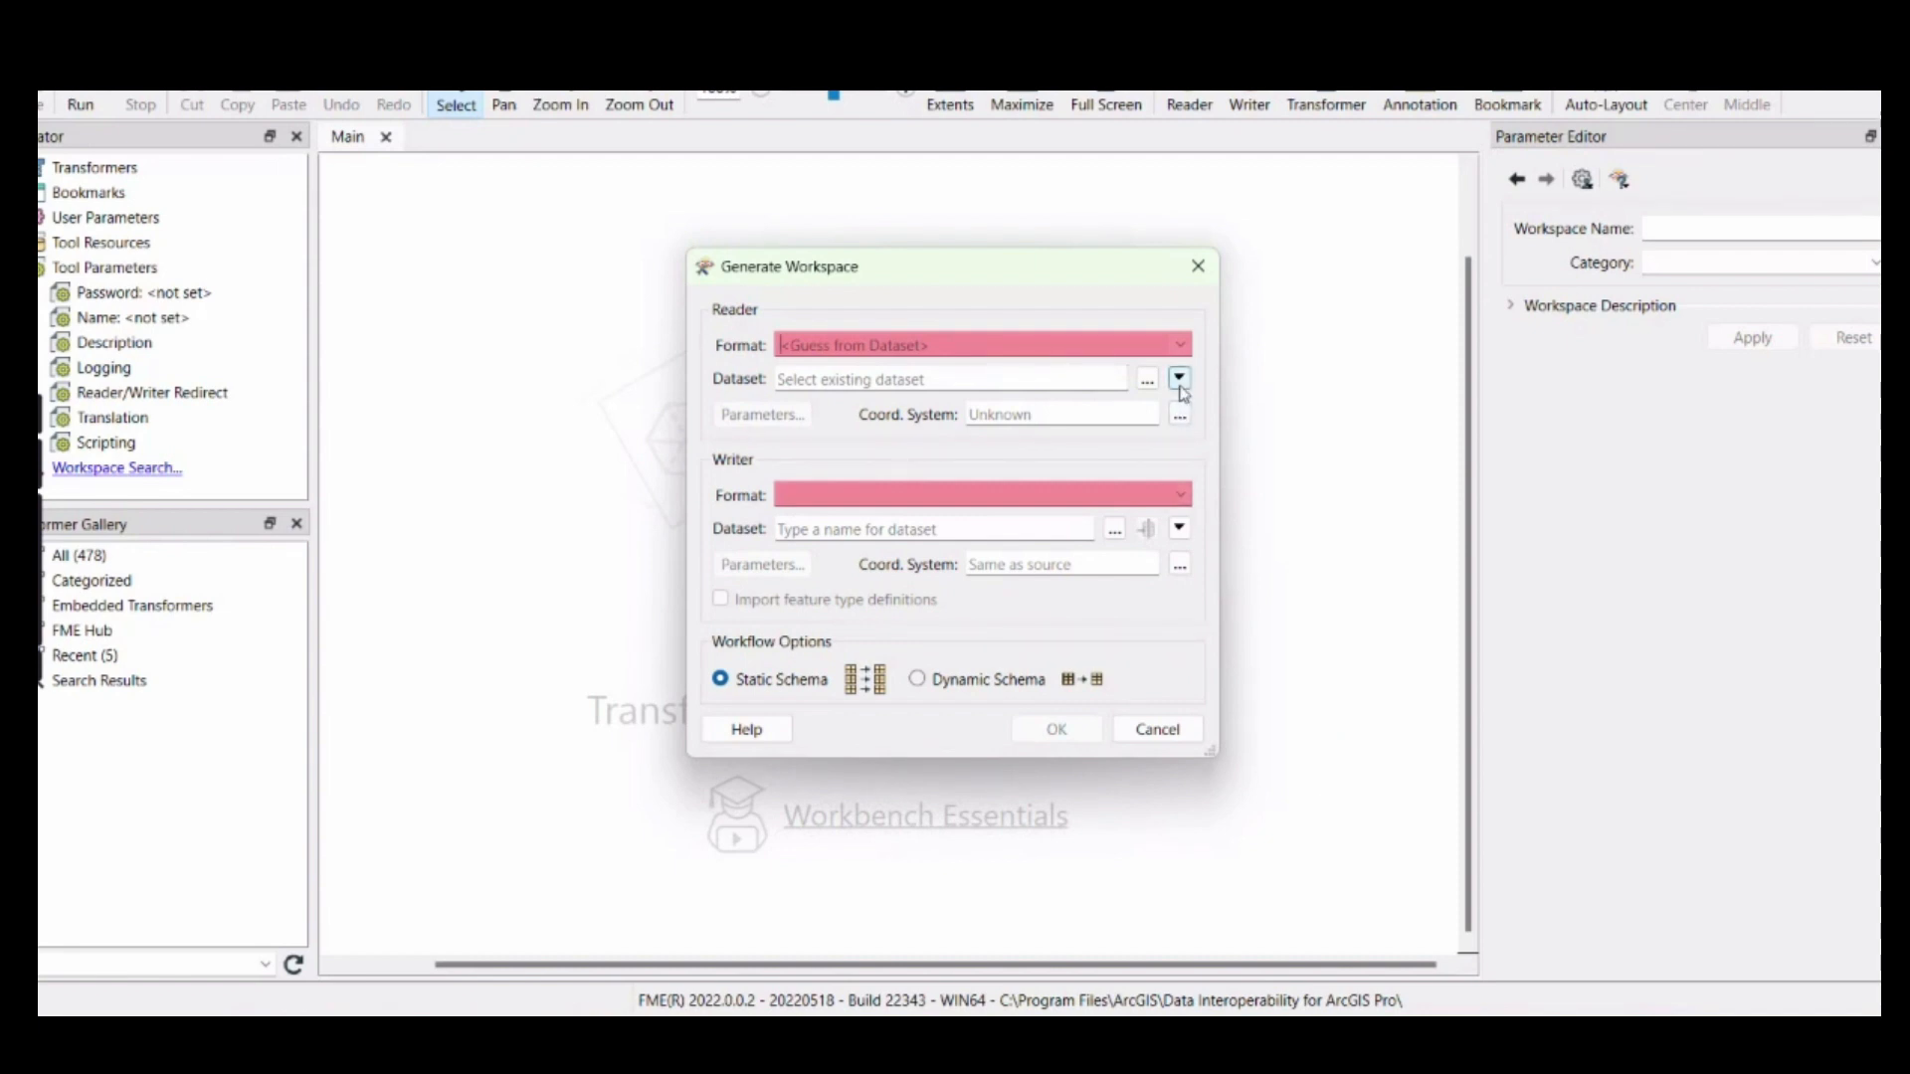
Dismiss the workspace generation dialog and start a new reader with the OGC GeoPackage format
click(1195, 273)
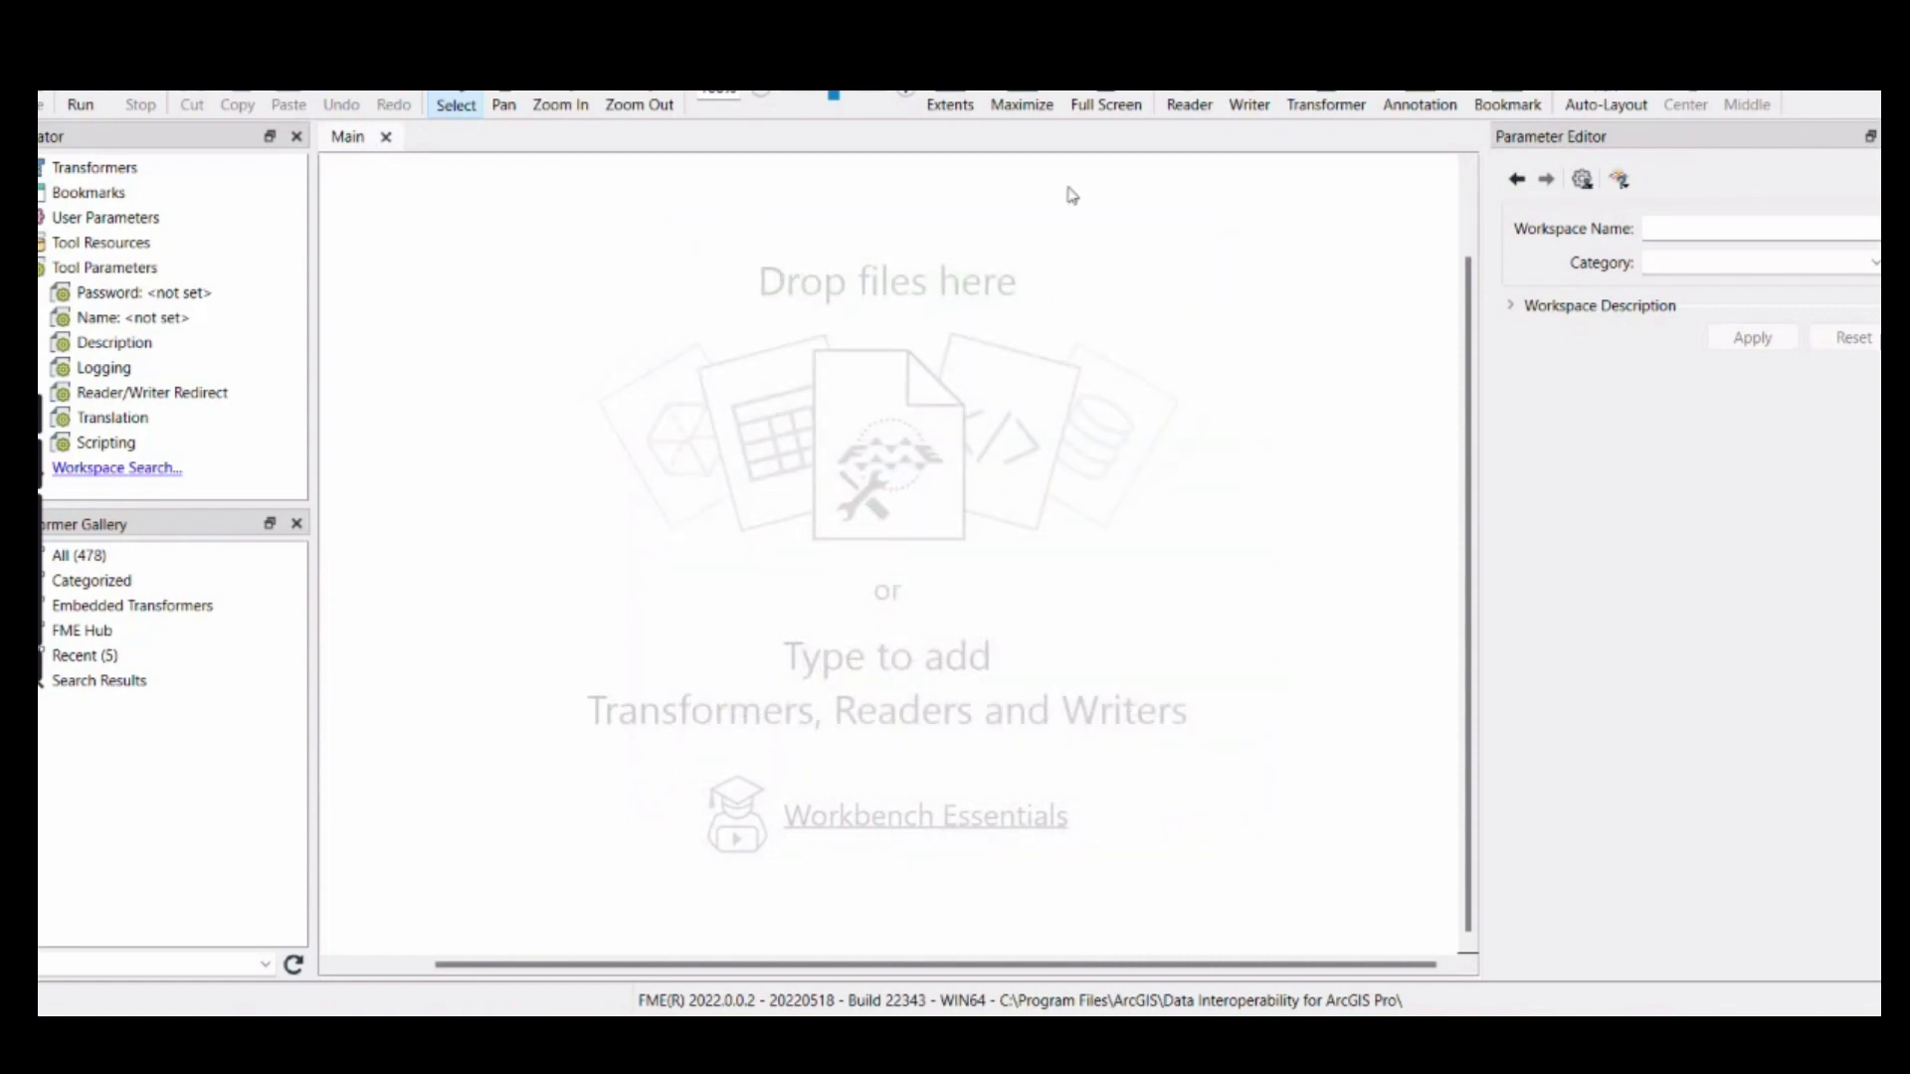
click(1190, 103)
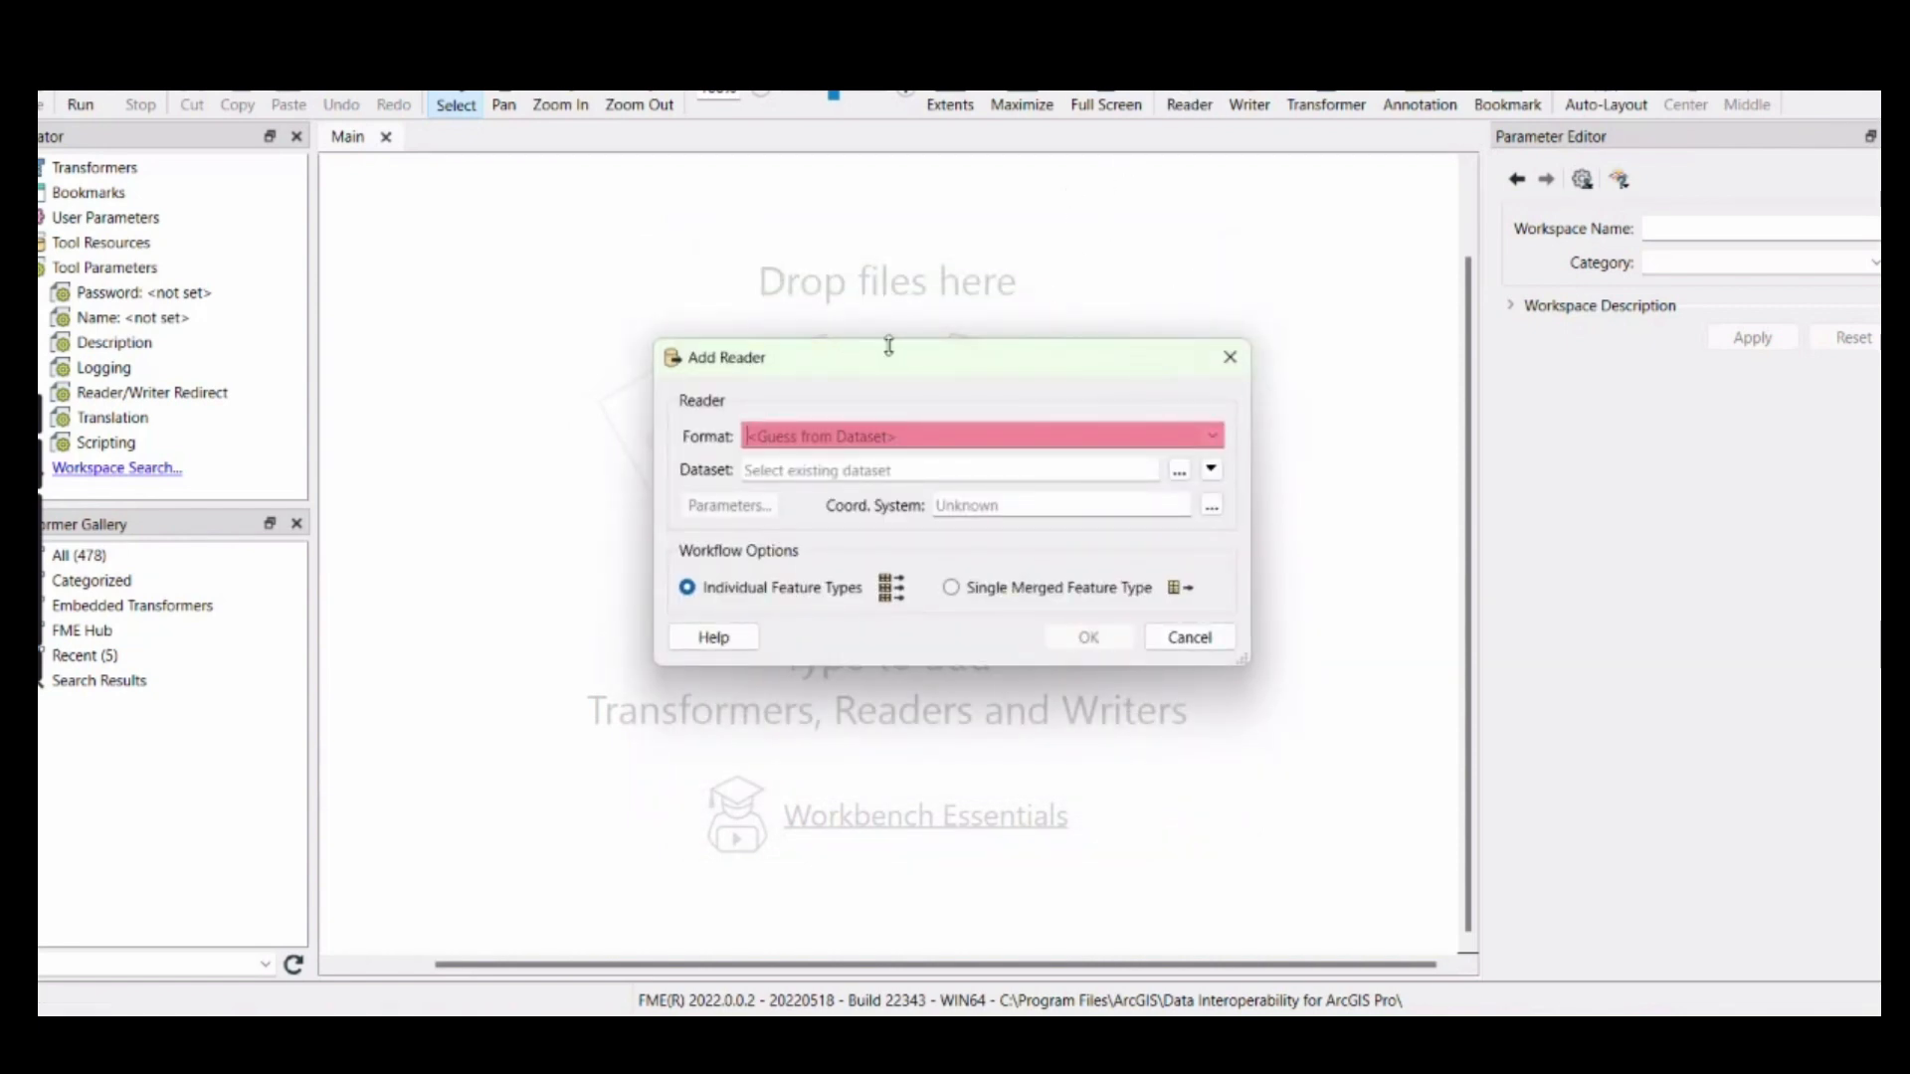
drag(888, 345, 749, 318)
click(1073, 409)
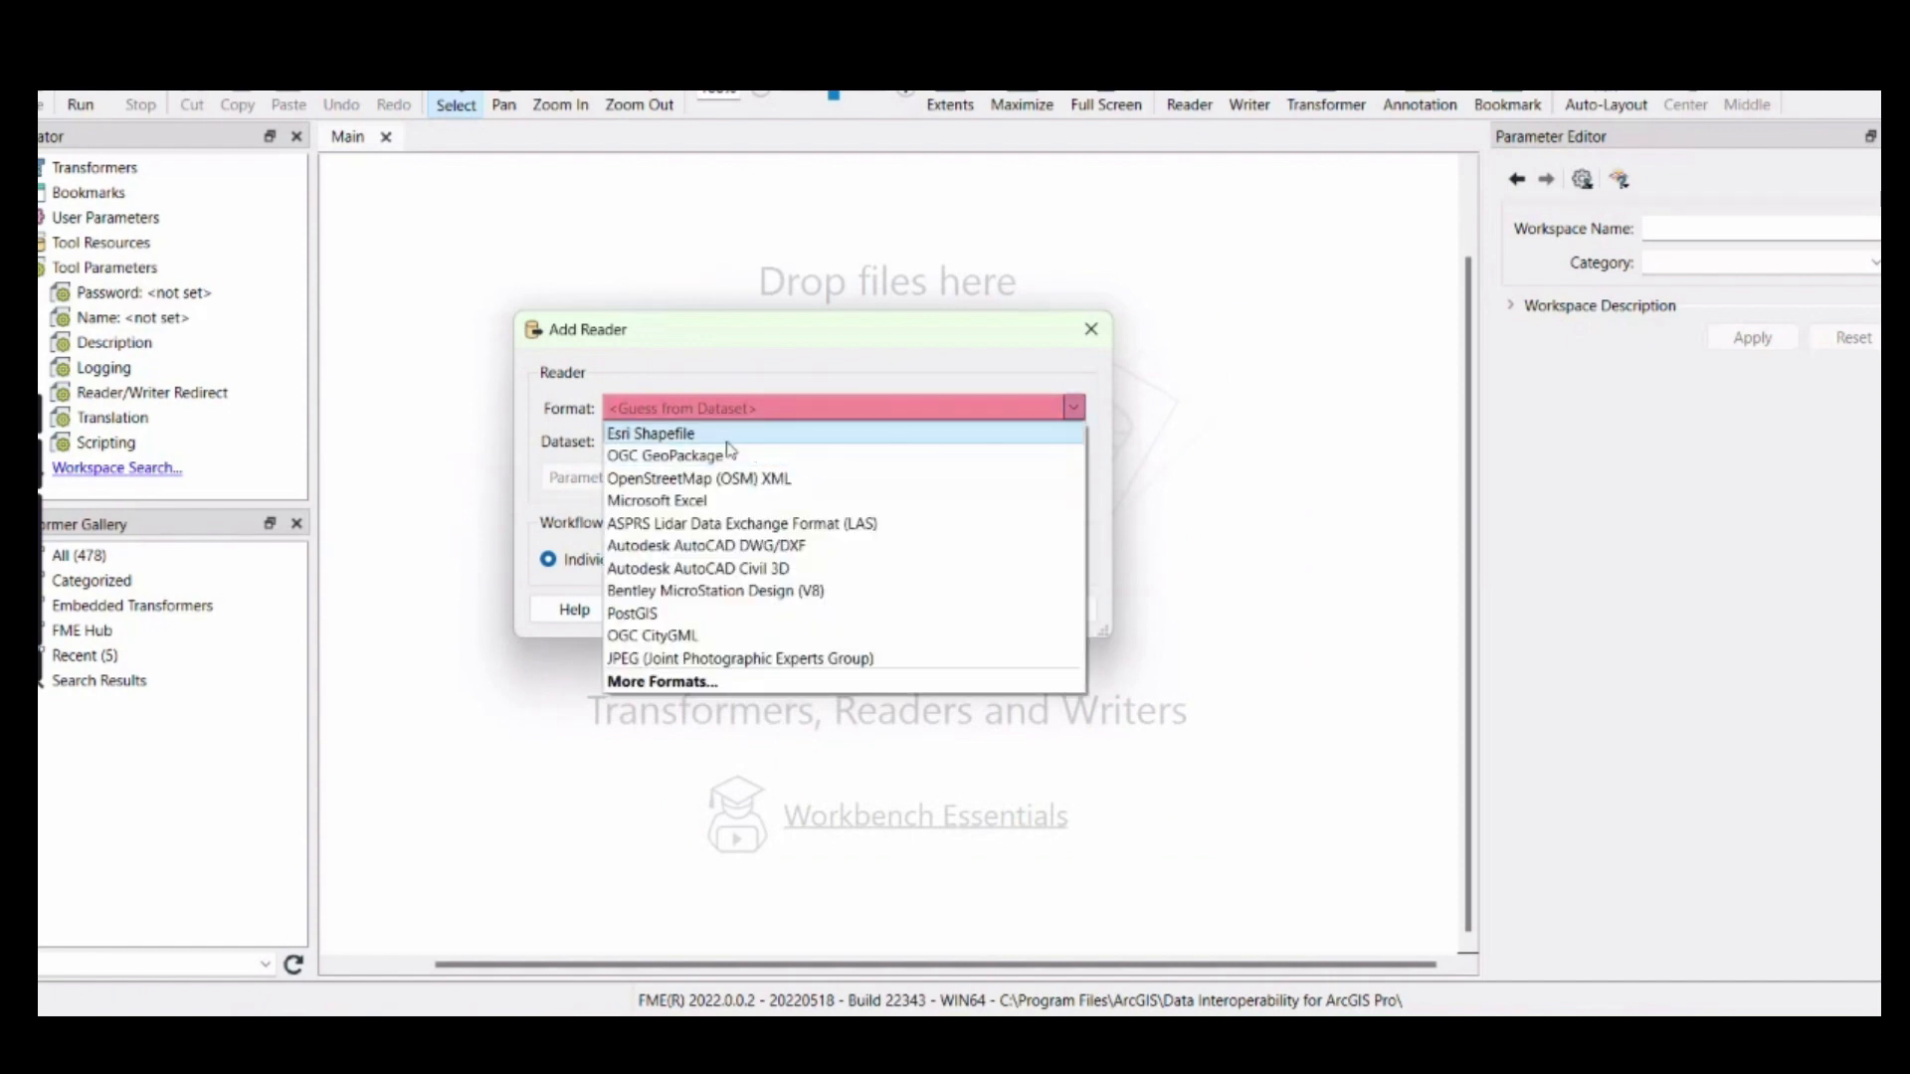
key(Escape)
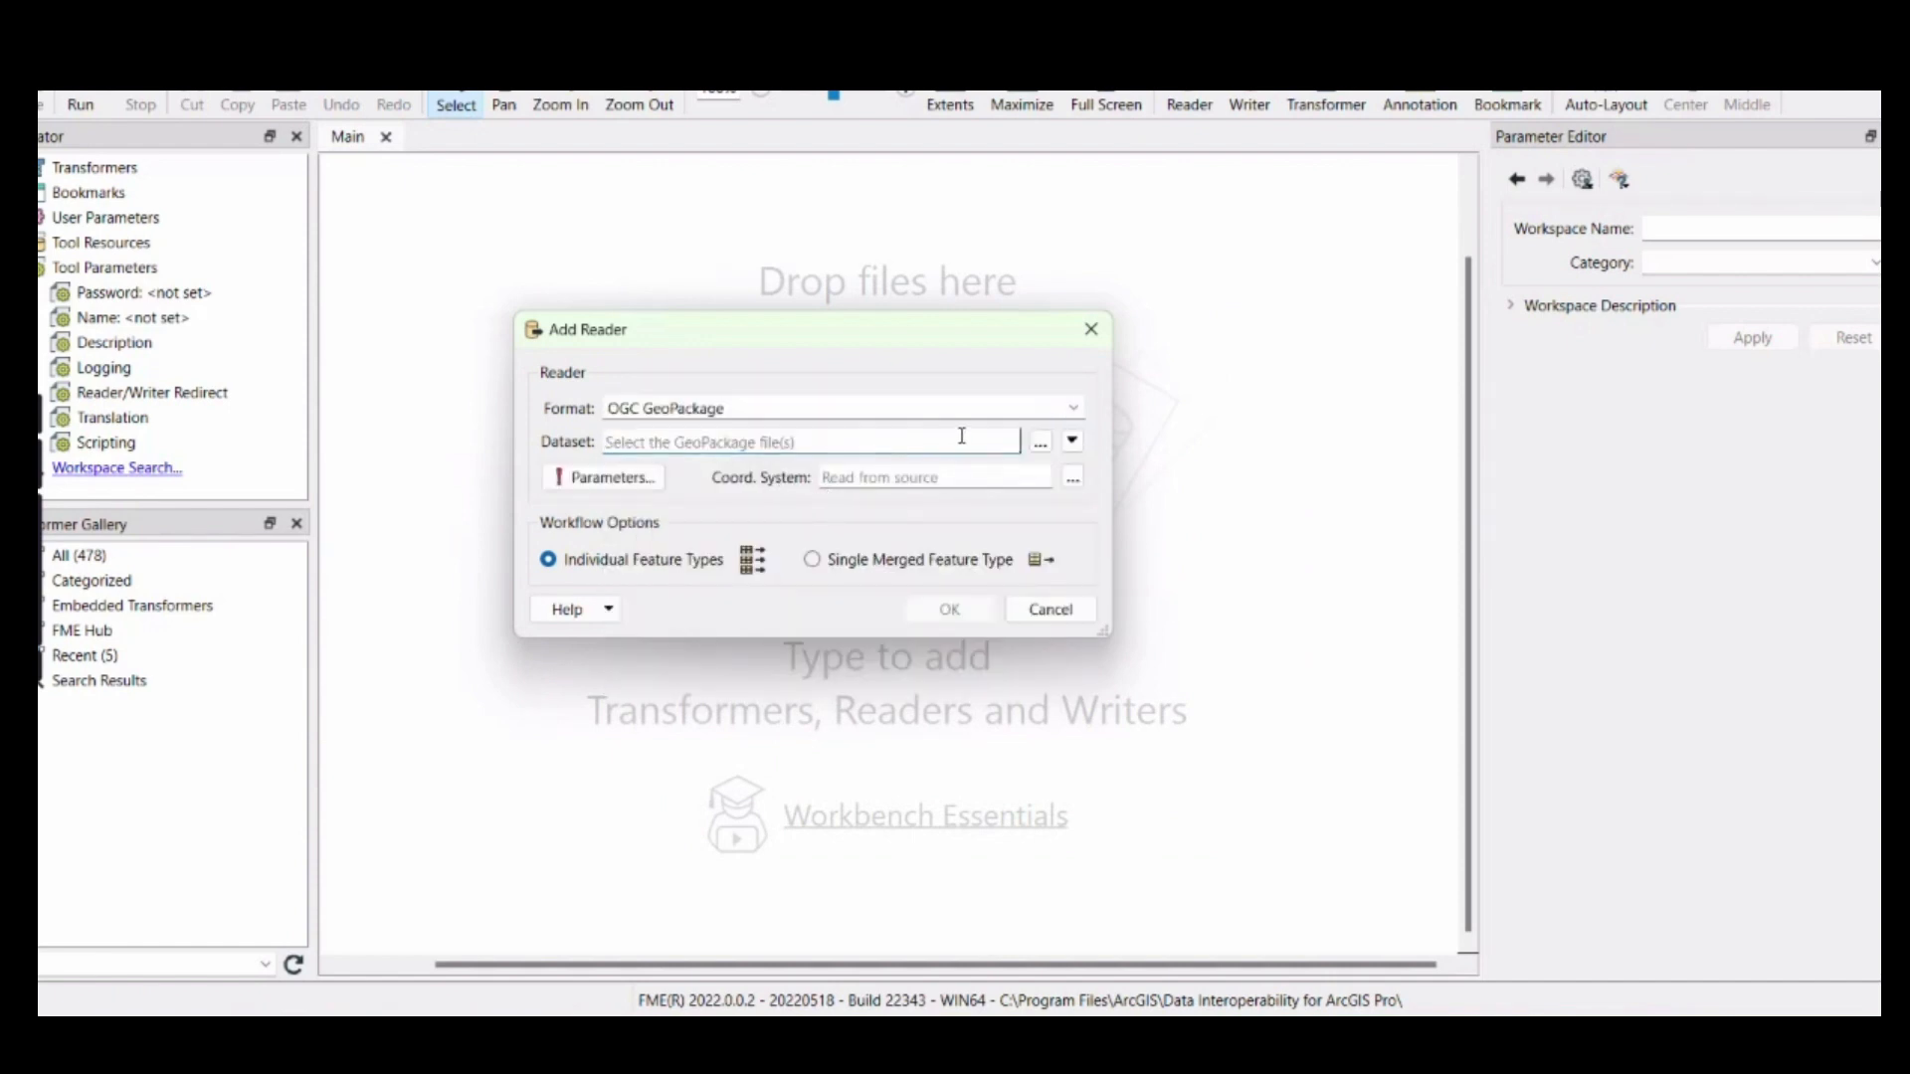
Load amenity_restaurant.gpkg from the Spatial services folder as the reader's dataset and position its feature type on the canvas
click(1040, 443)
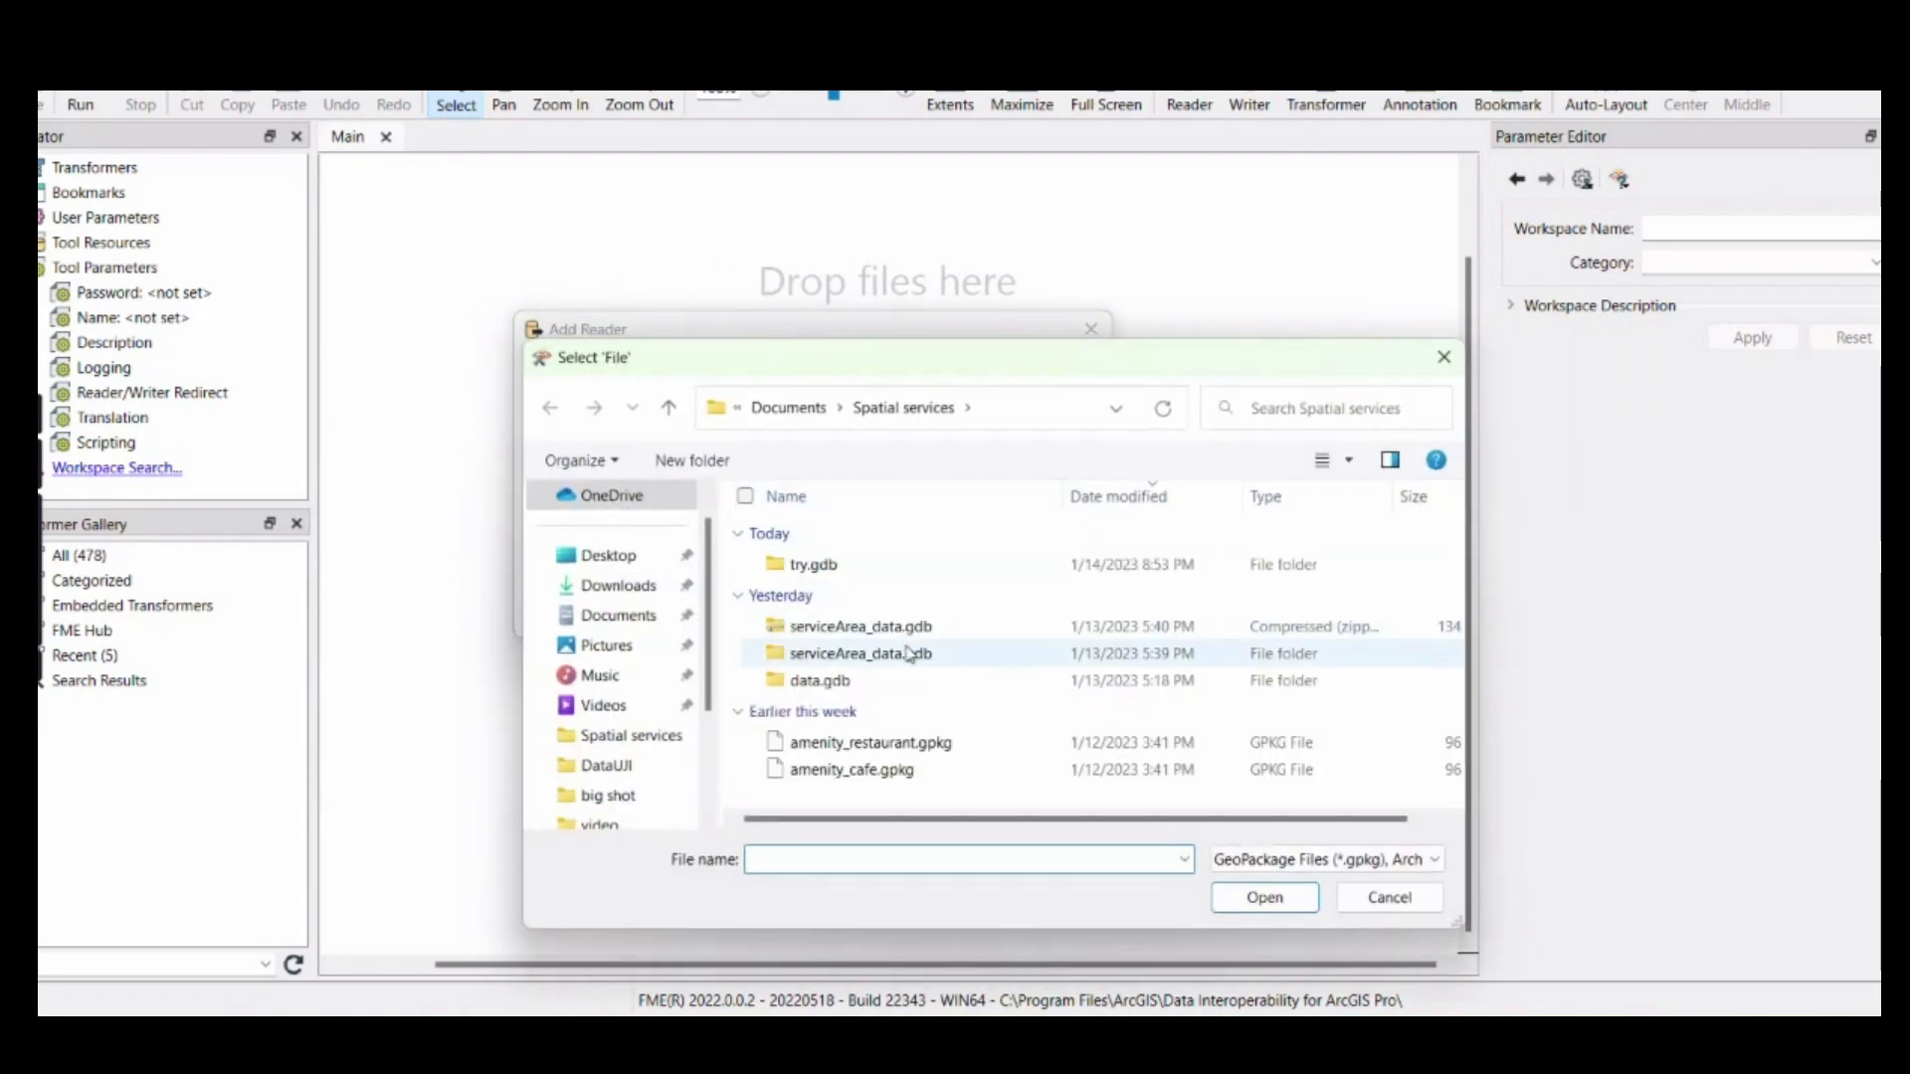
click(826, 752)
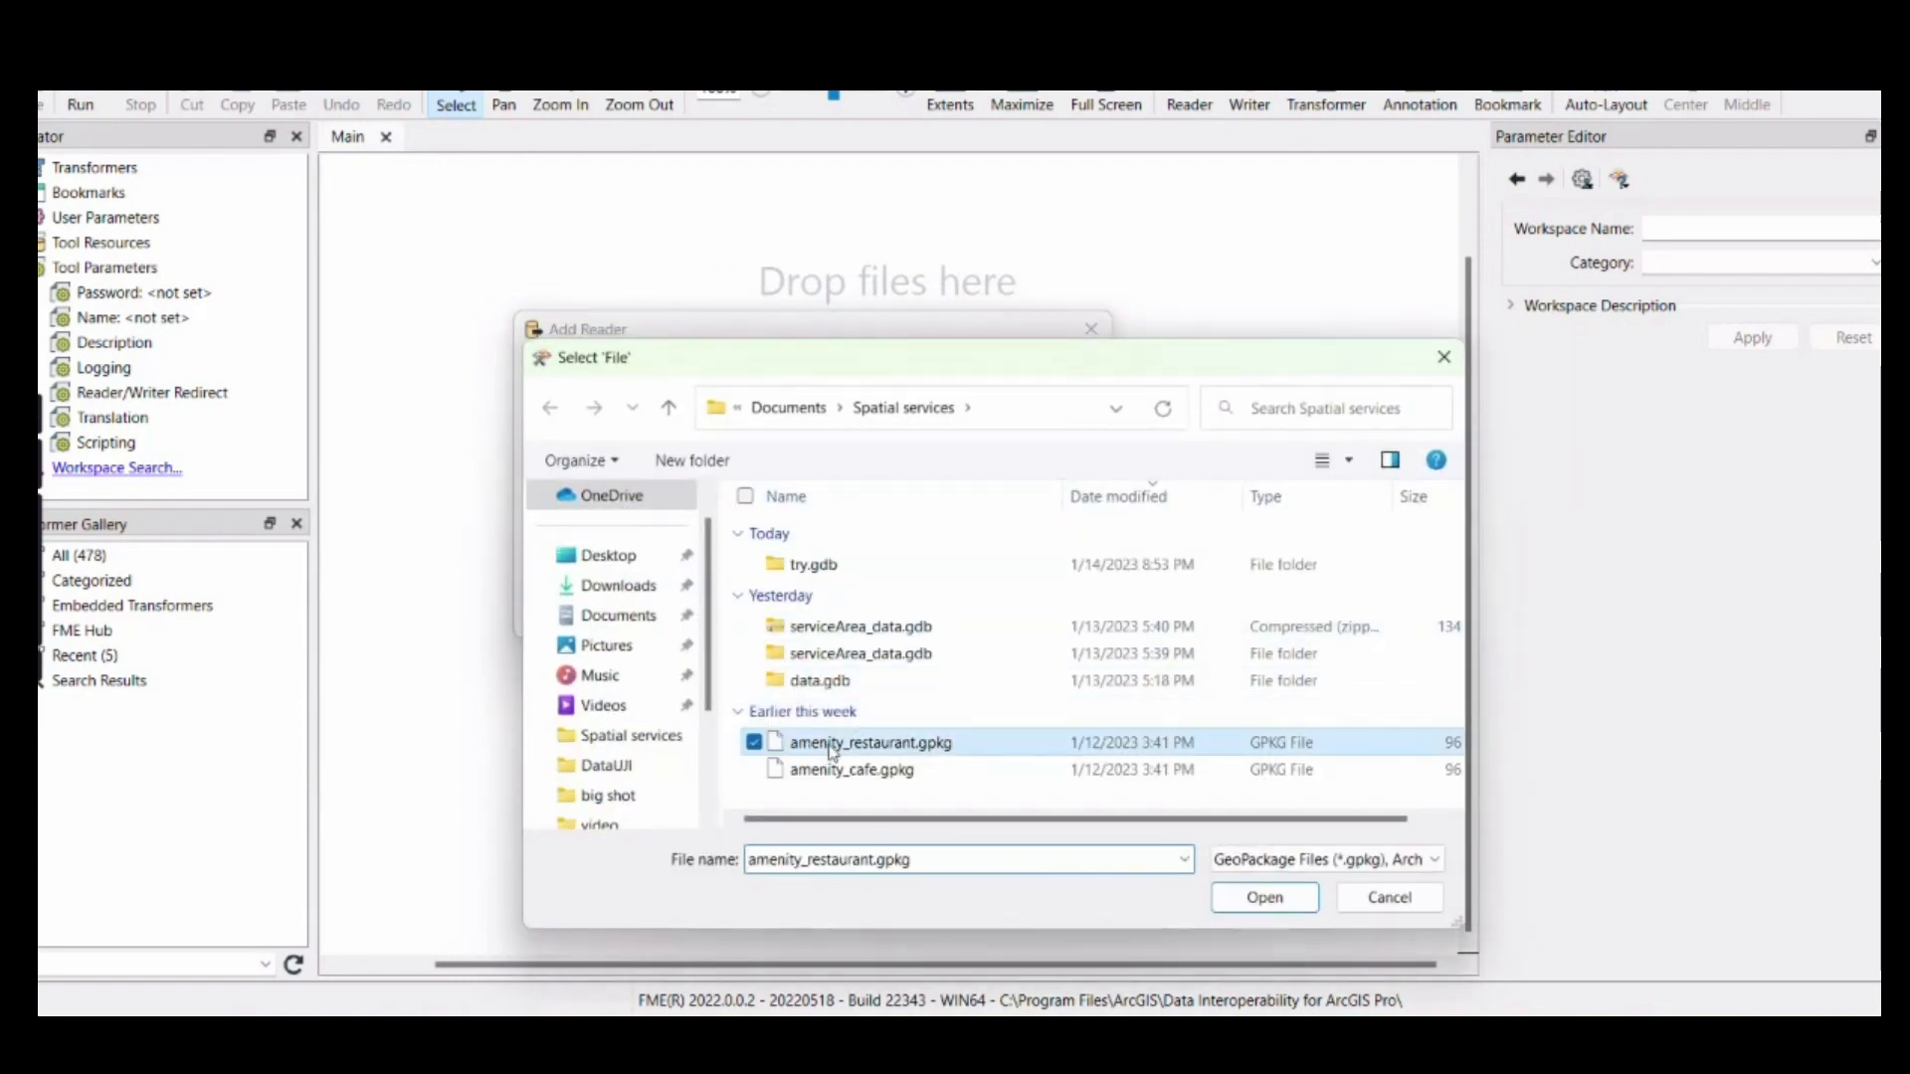
click(1263, 900)
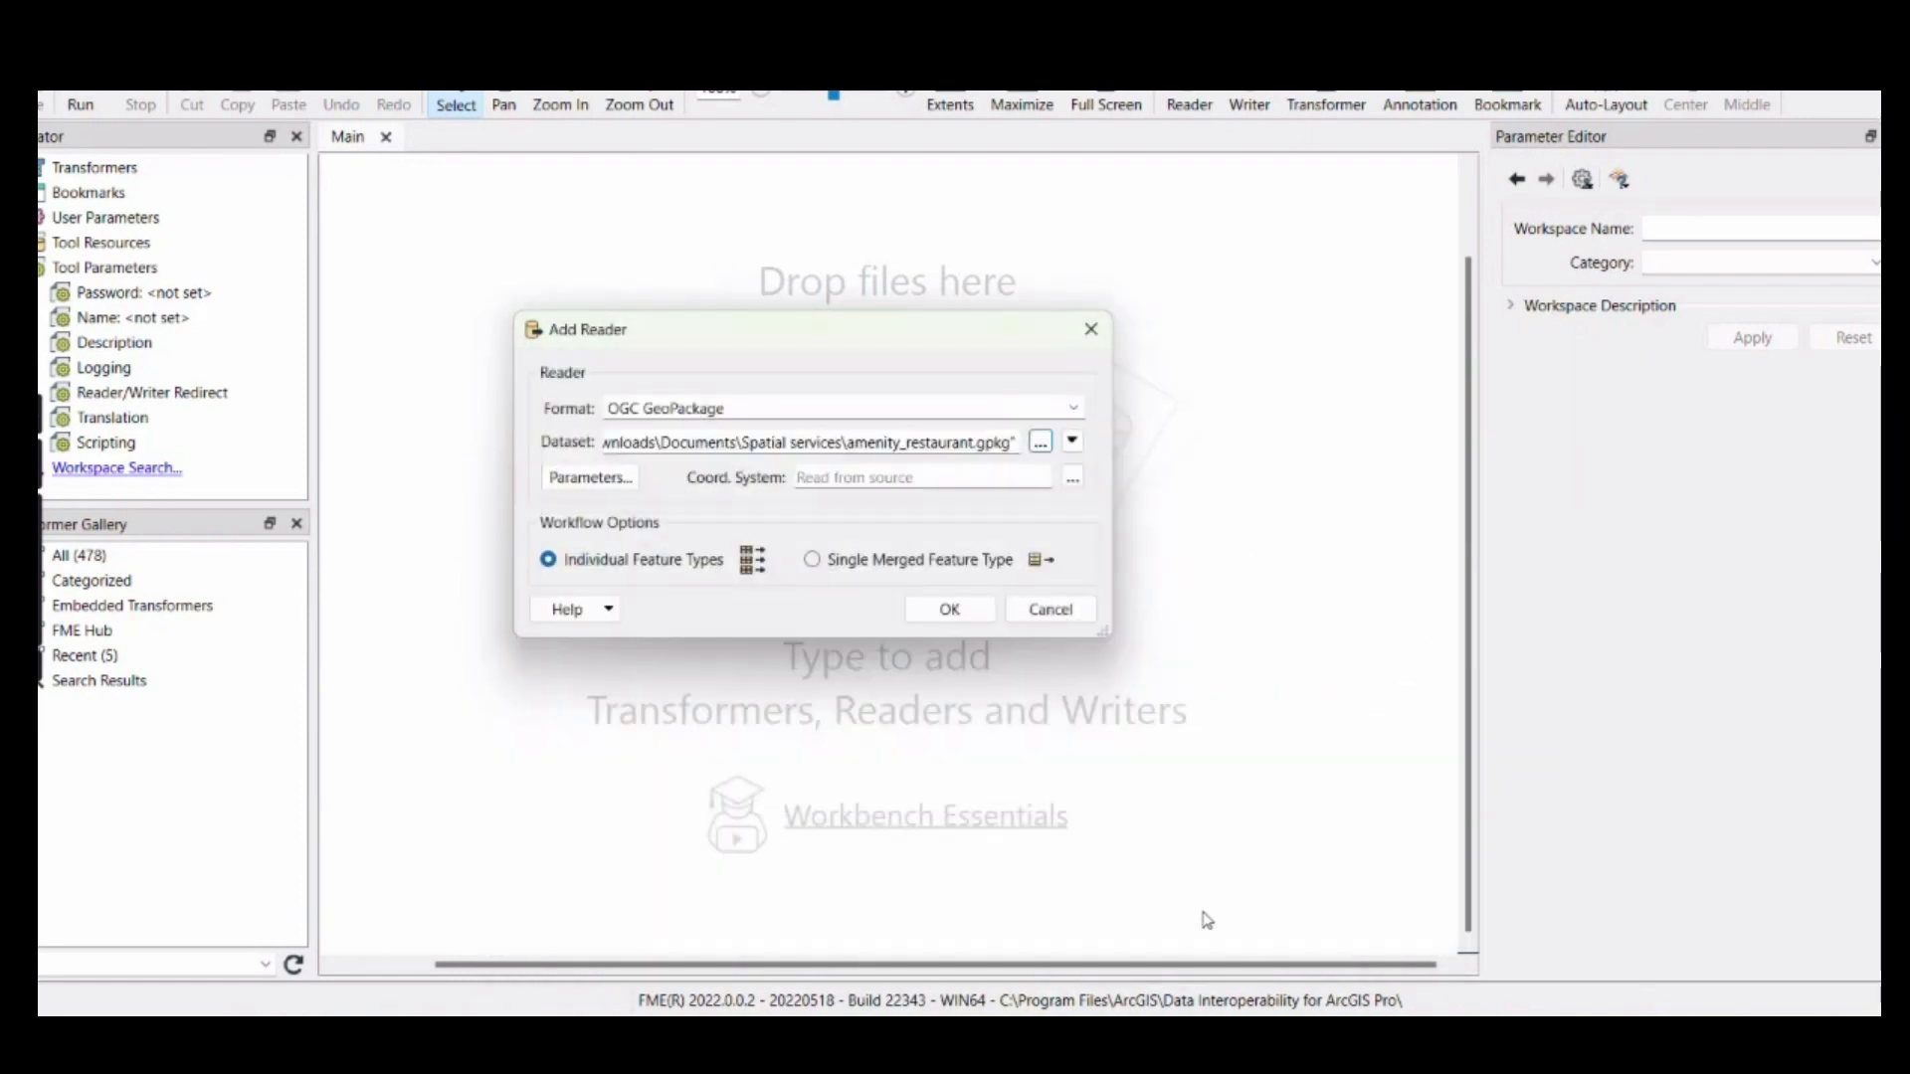
click(948, 609)
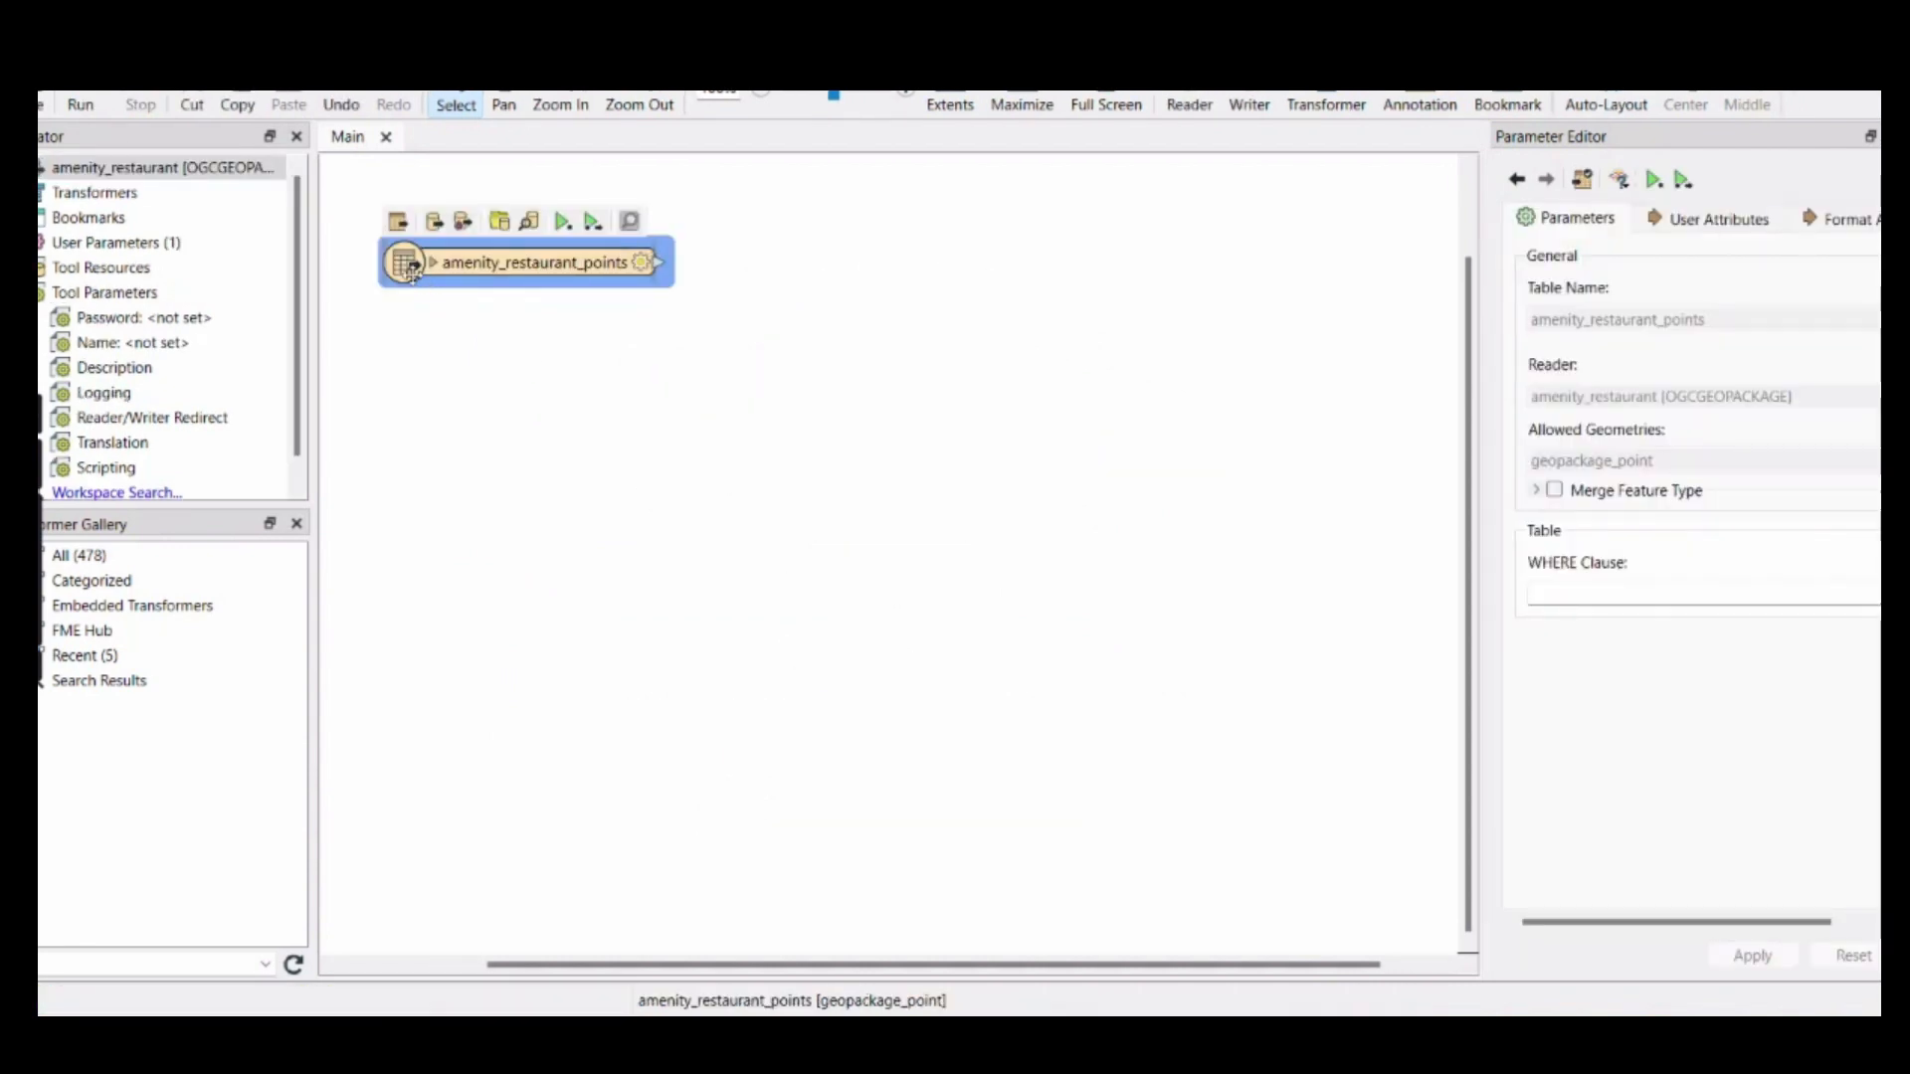
drag(412, 270, 404, 269)
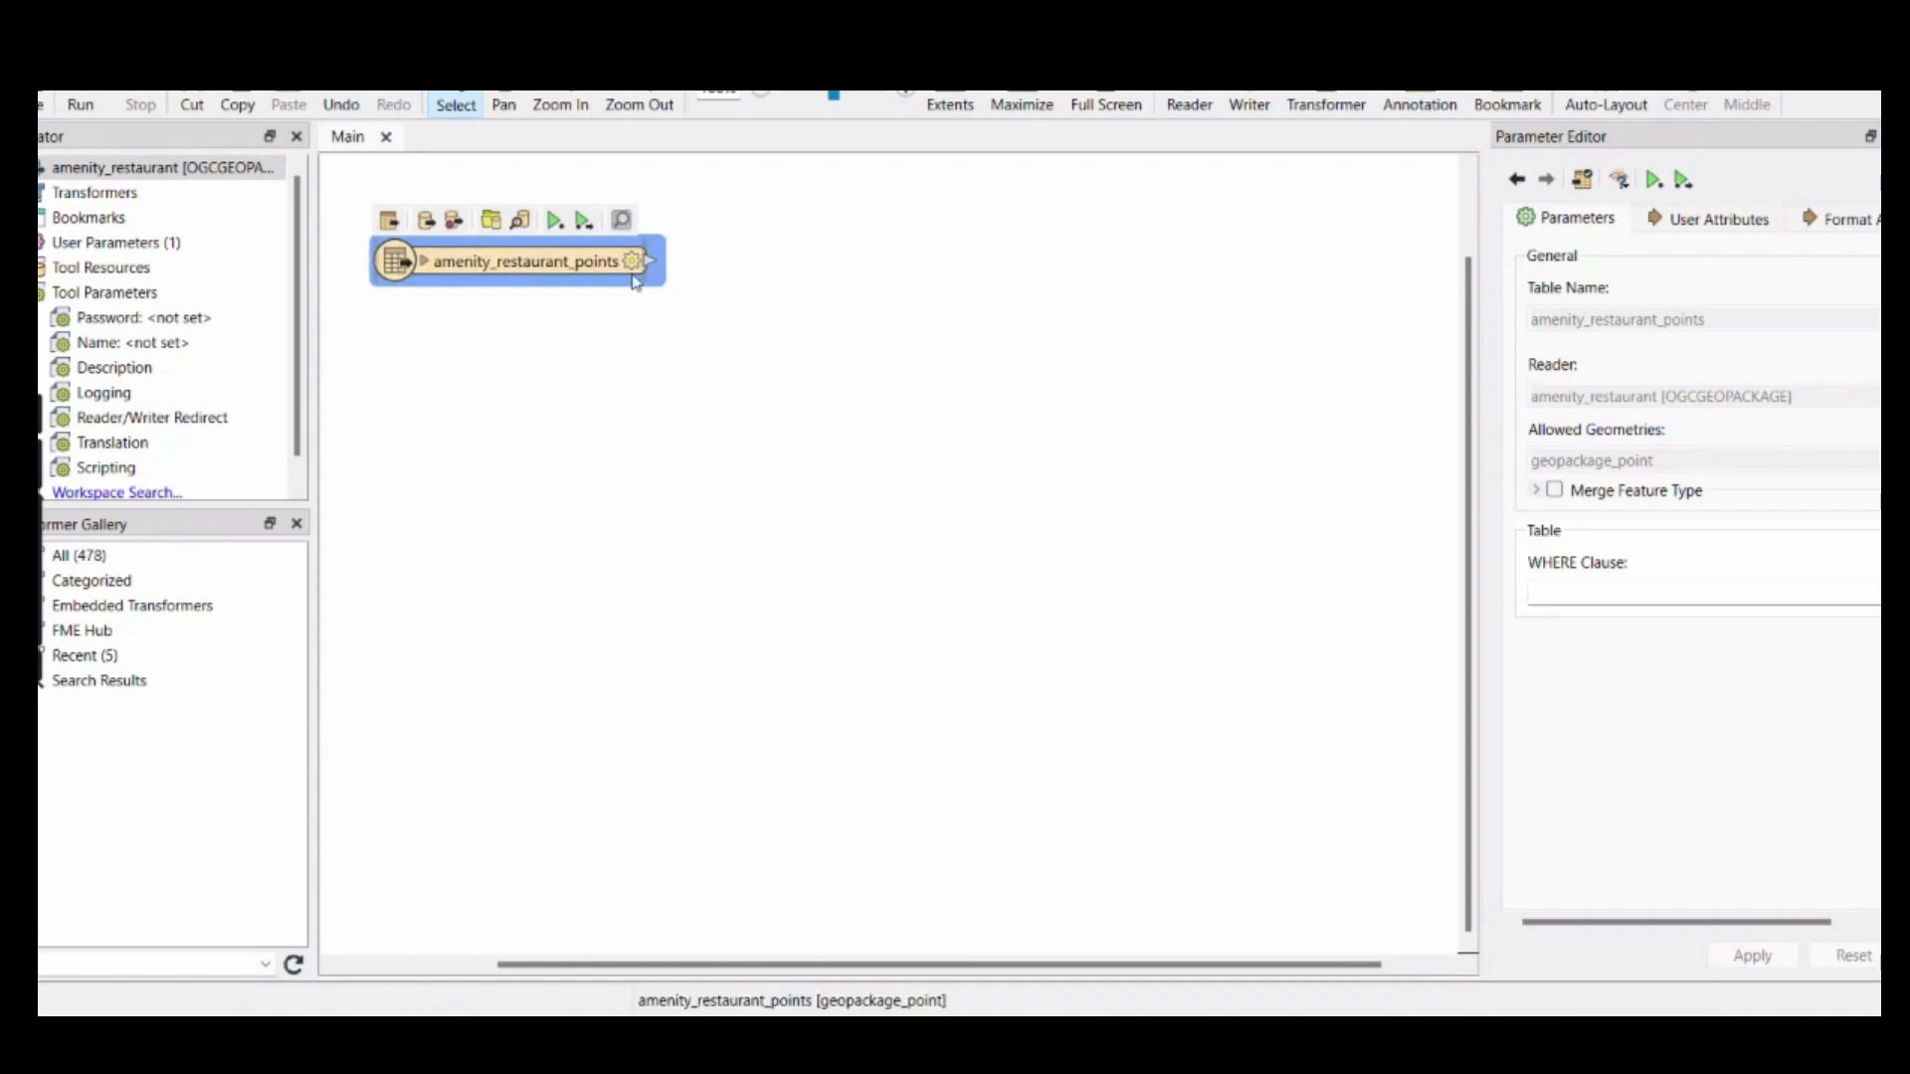
Add an OGC GeoPackage reader for amenity_cafe.gpkg and position its feature type beneath amenity_restaurant_points
click(1190, 104)
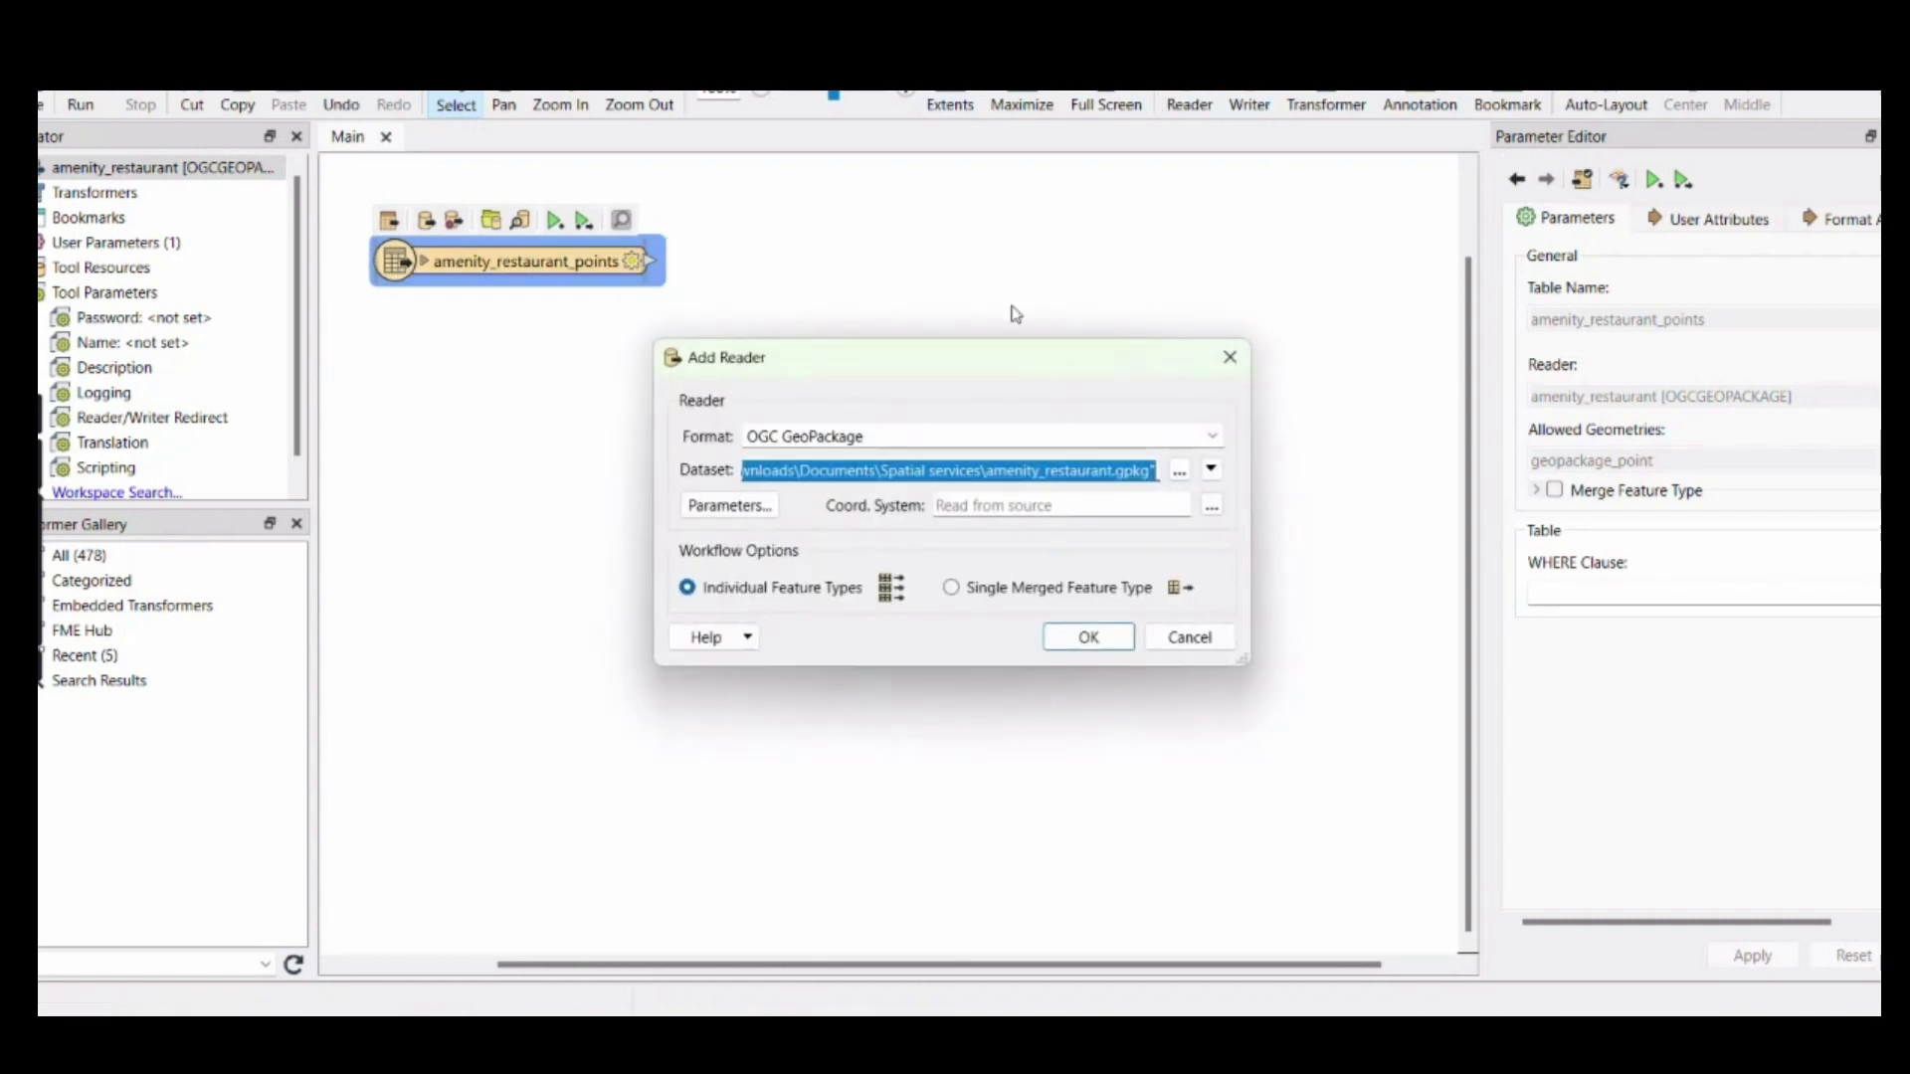
click(1178, 471)
click(993, 771)
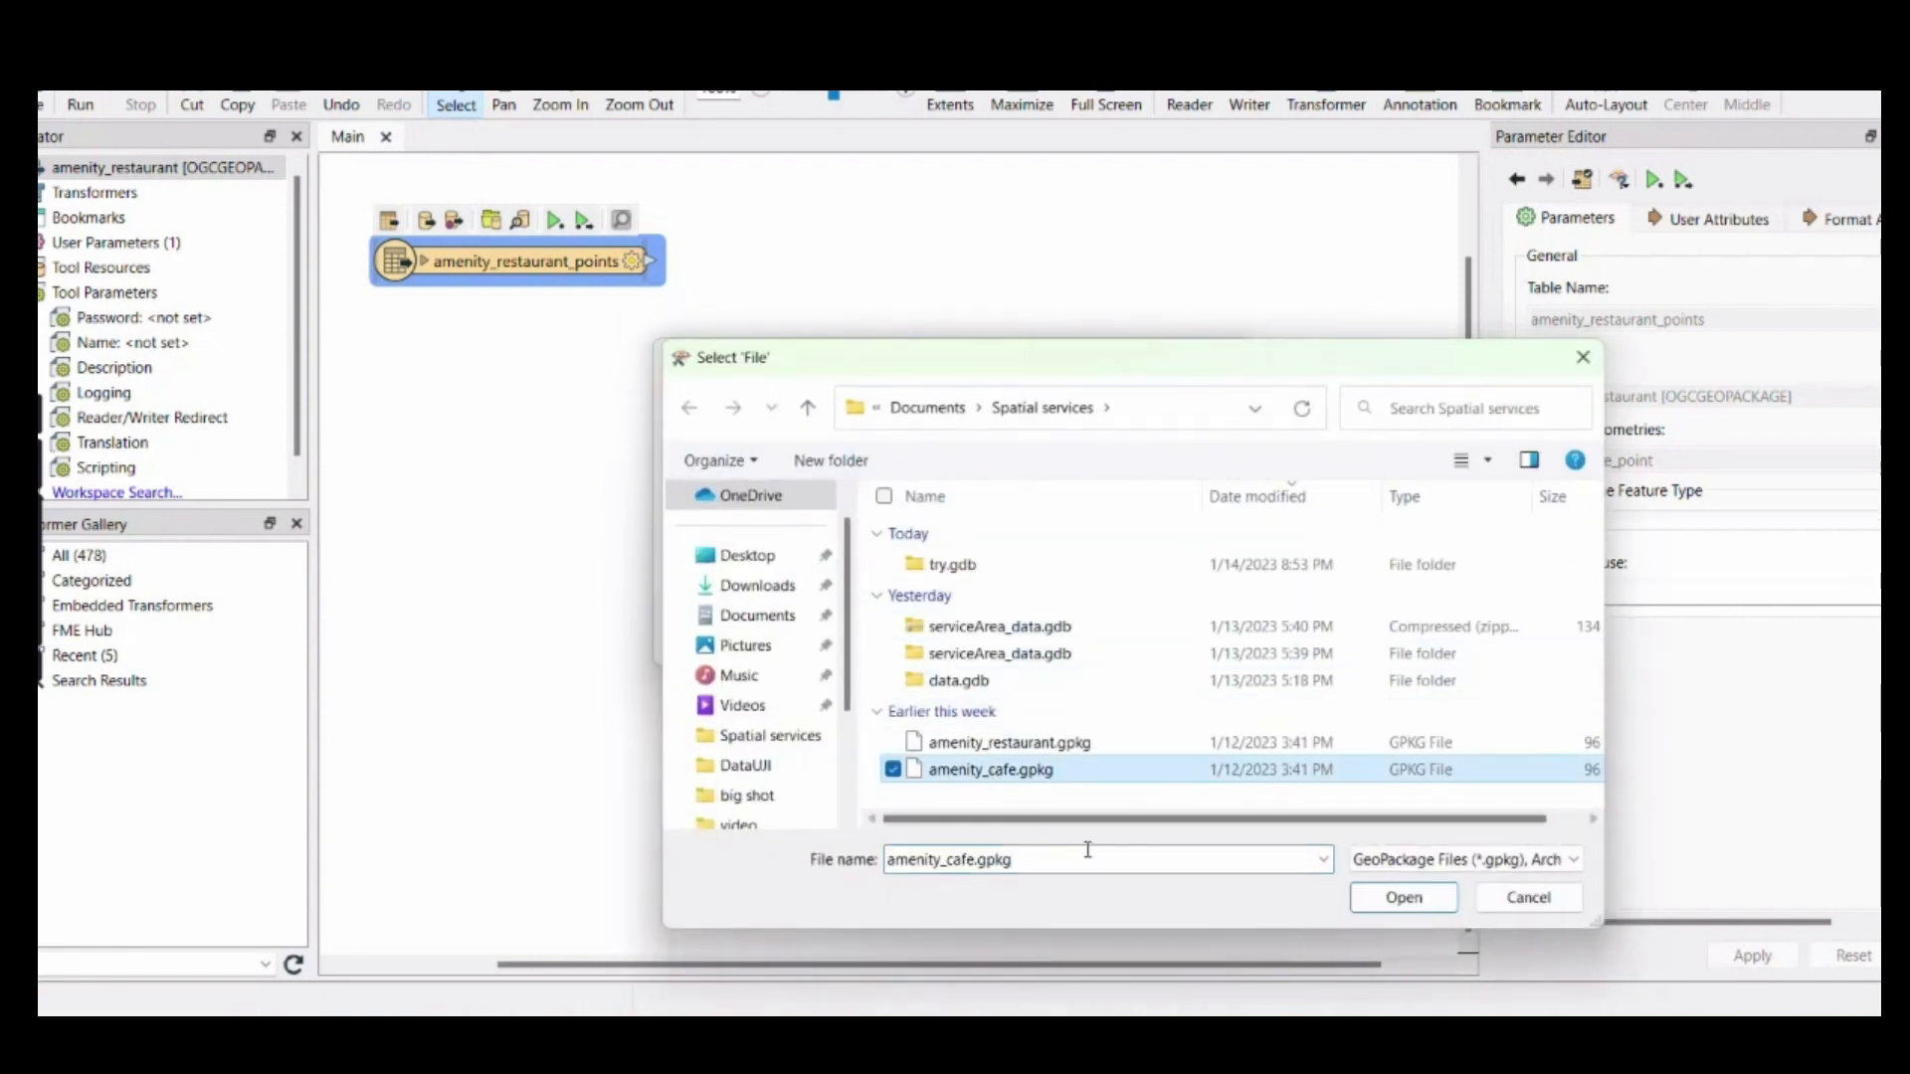
click(1403, 897)
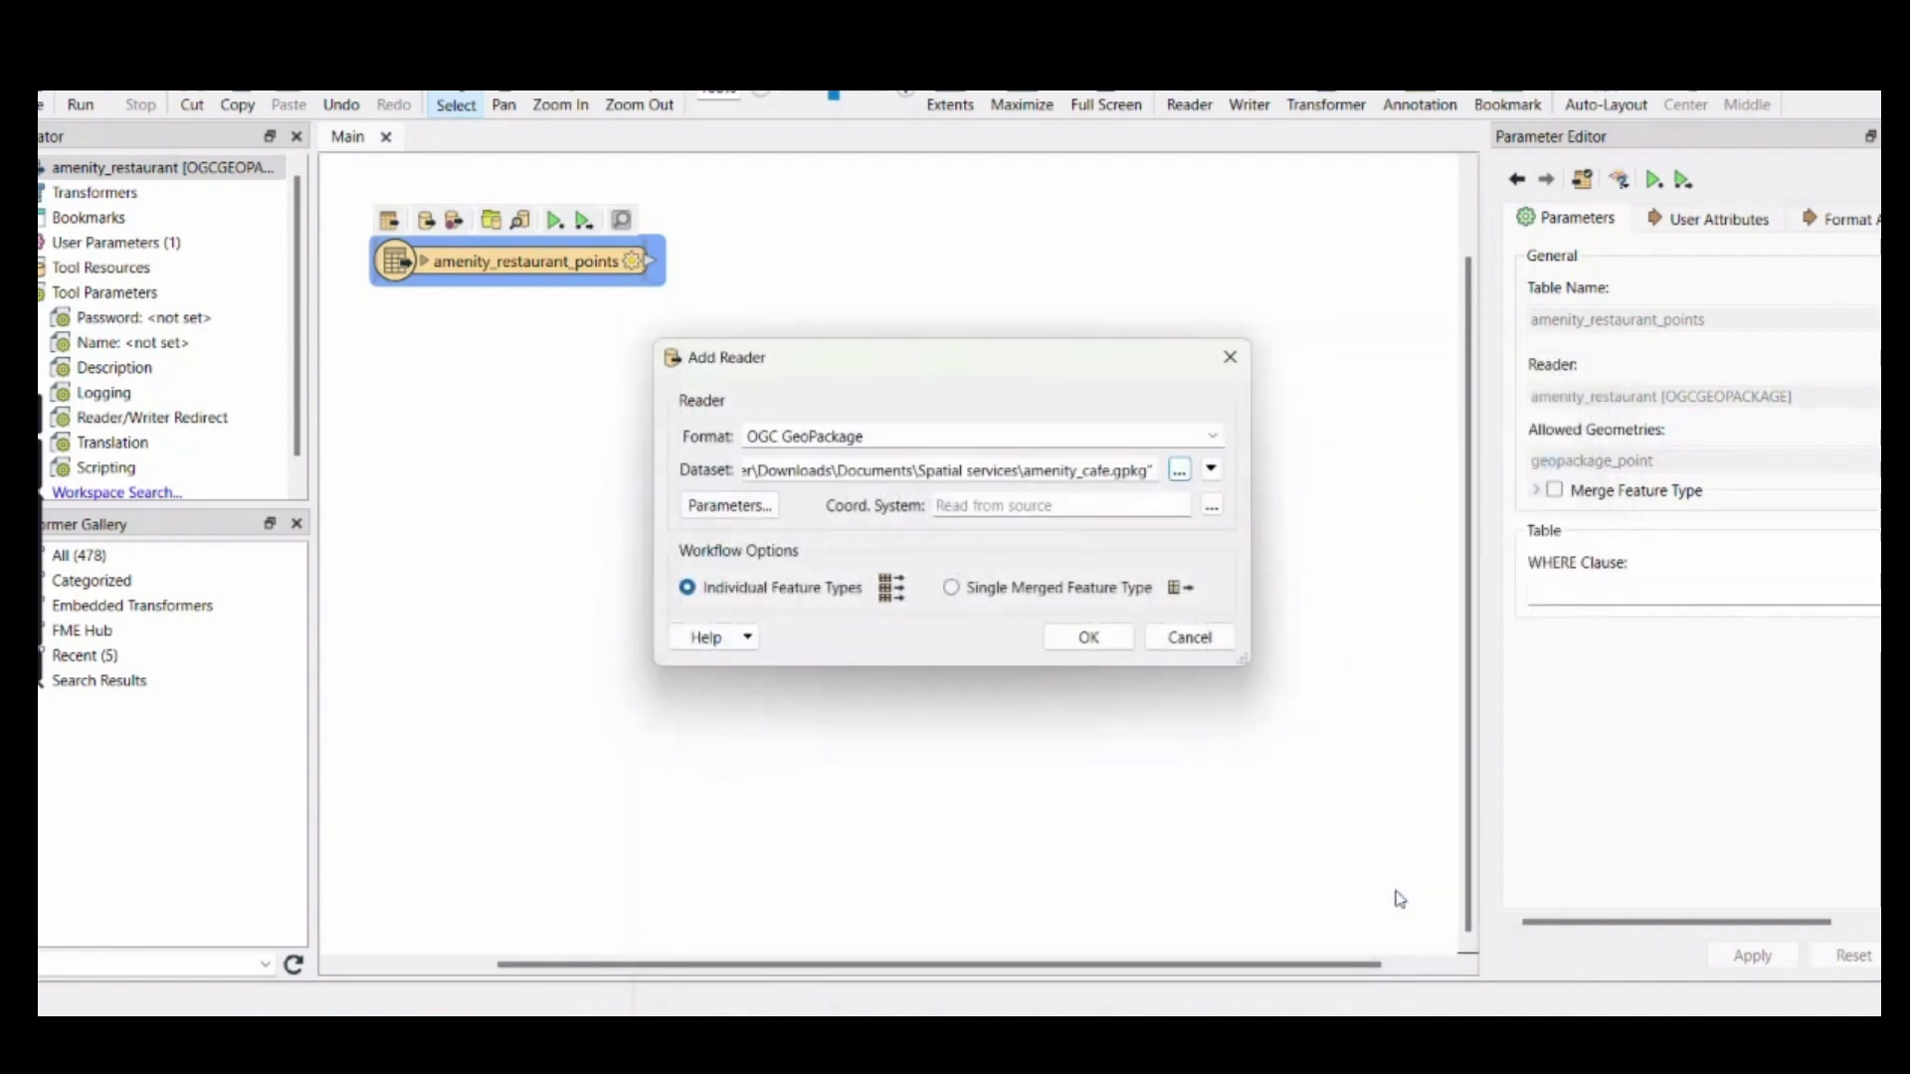
click(1088, 638)
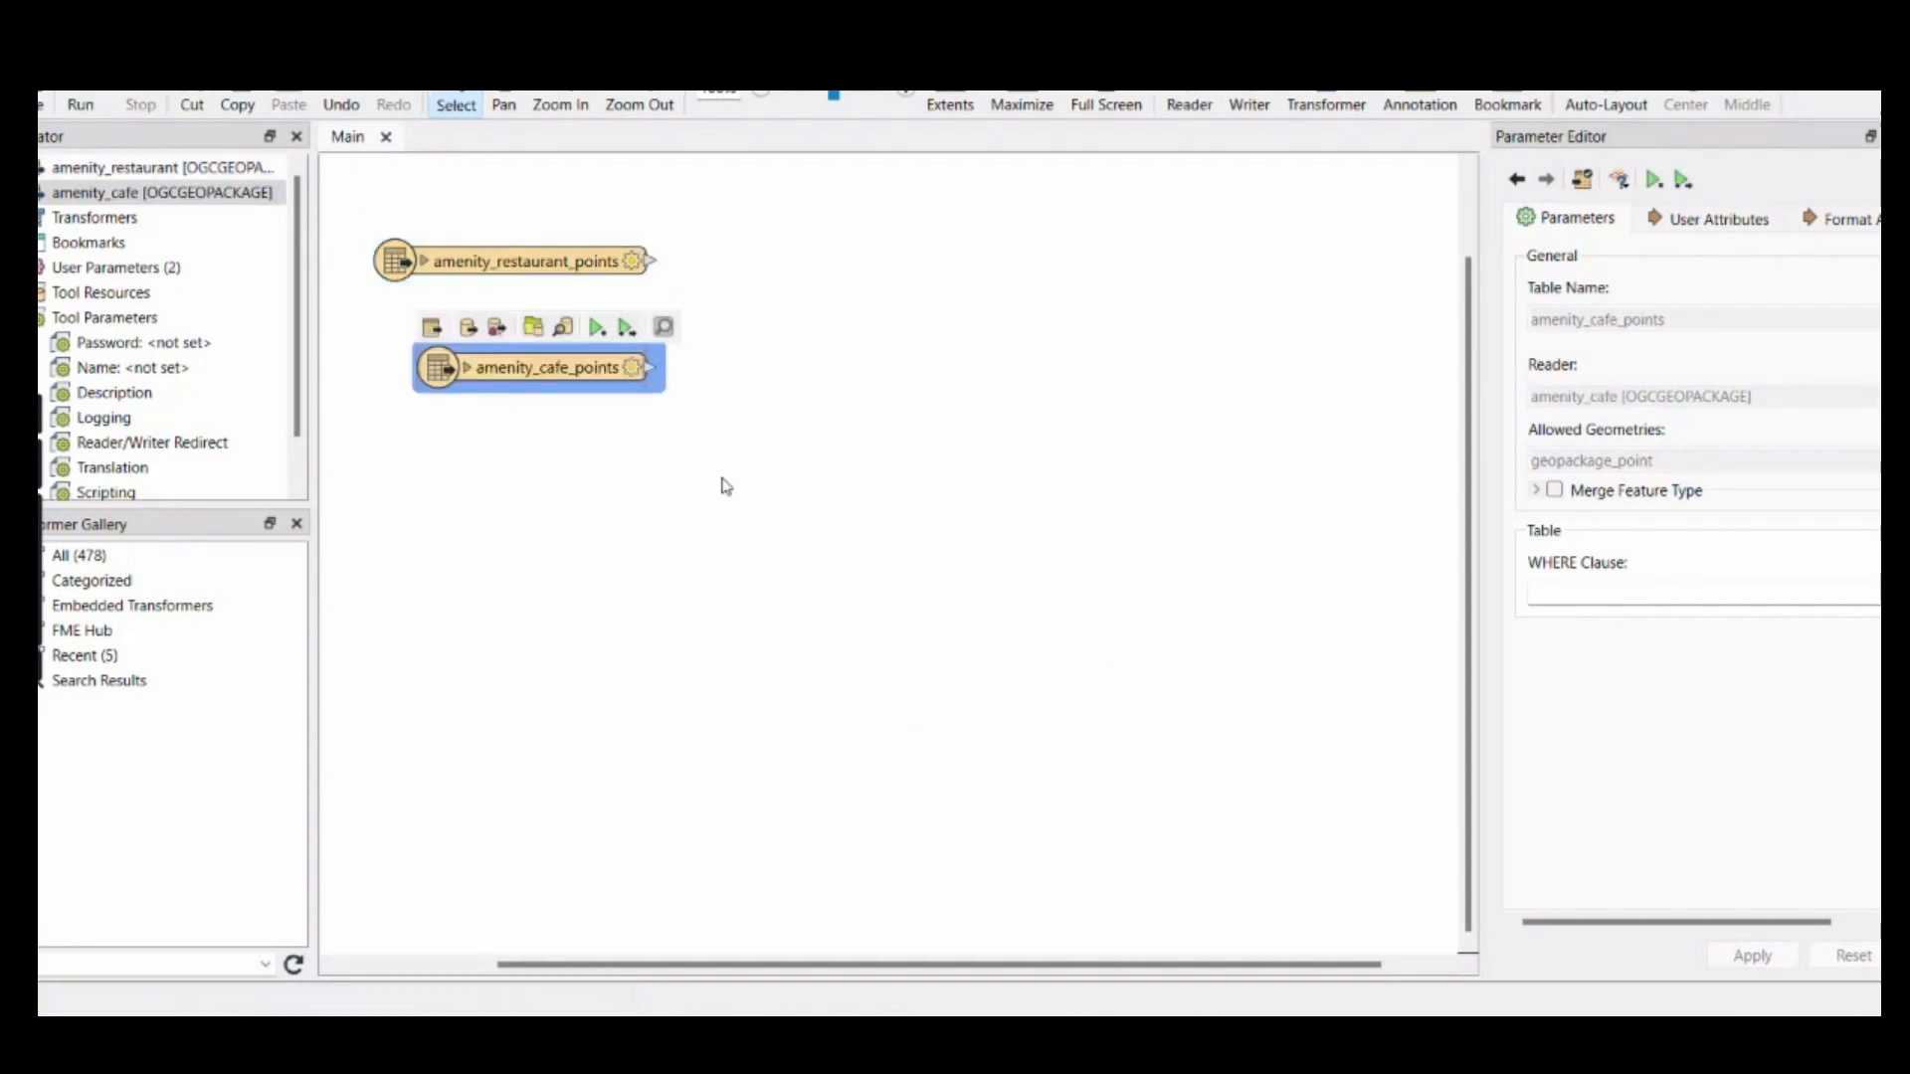
drag(434, 382, 402, 384)
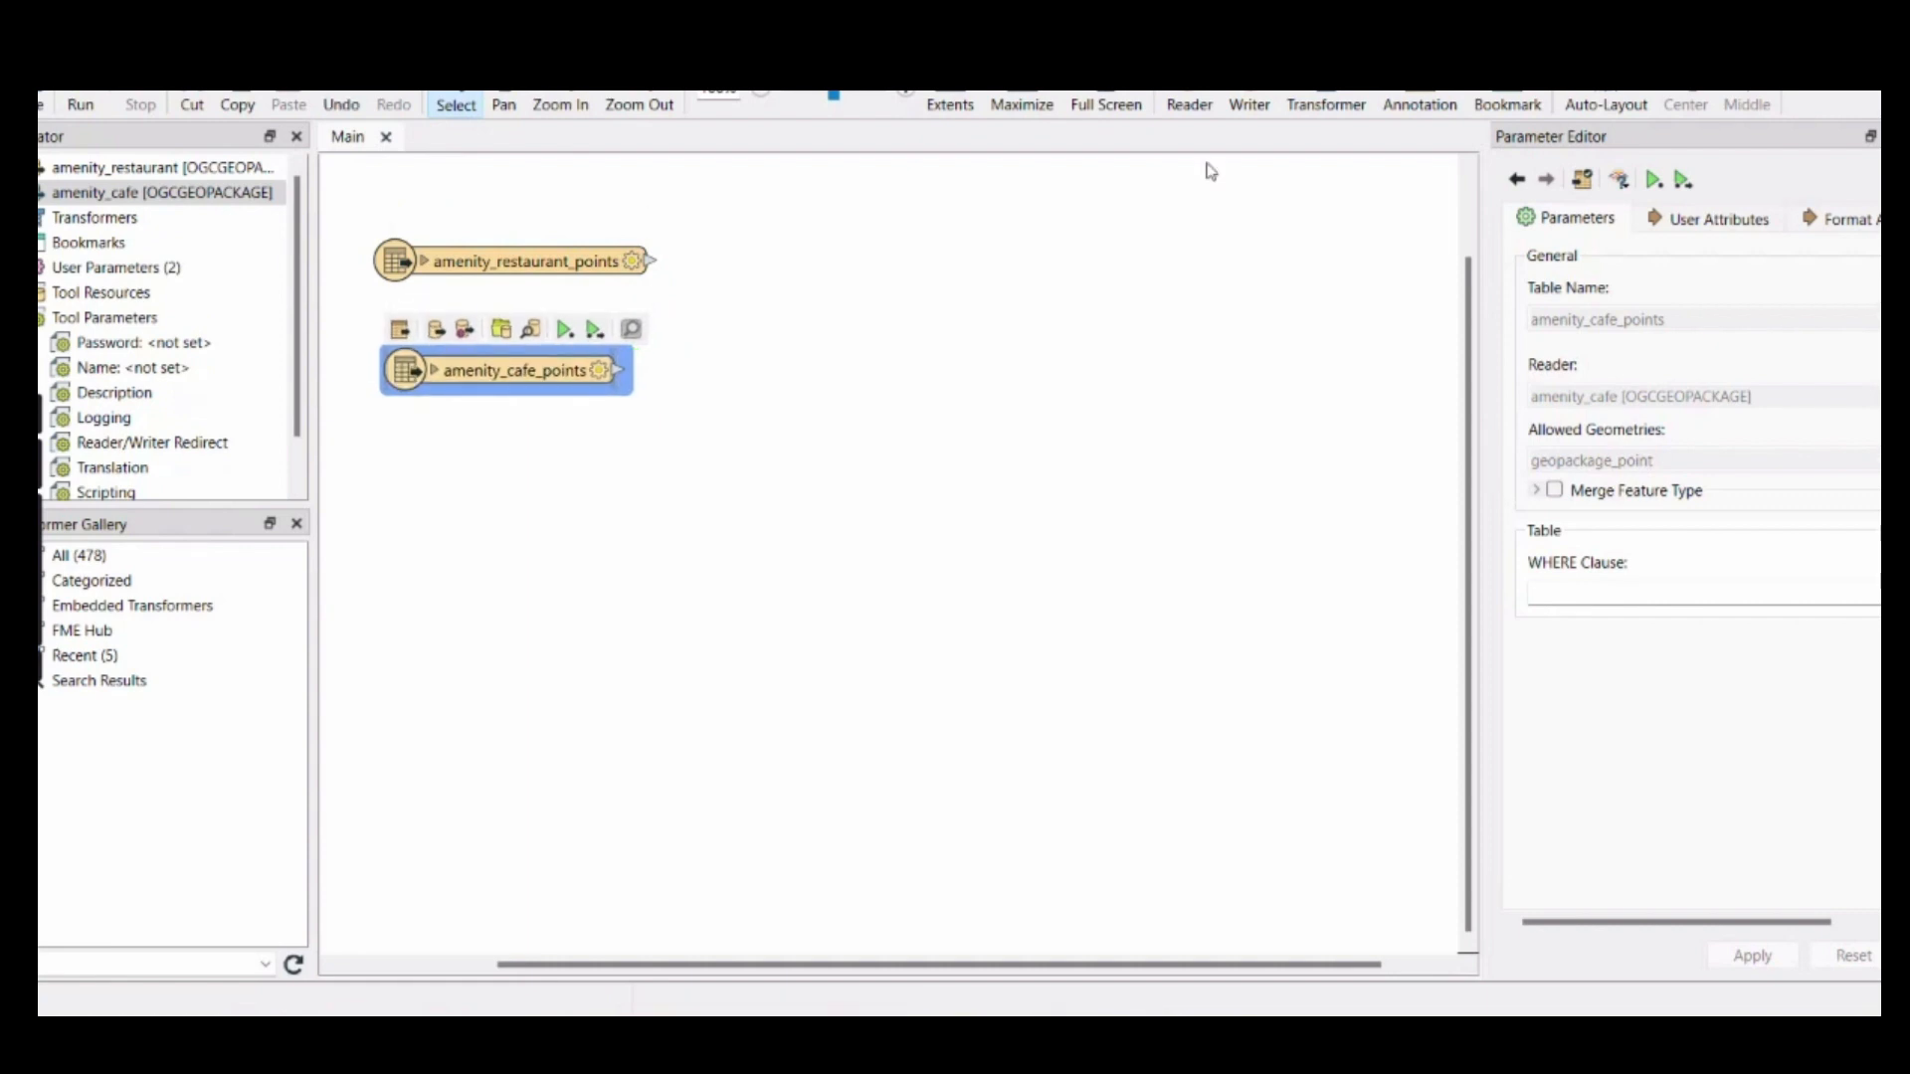
Start another reader and set its format to Esri Shapefile
click(1190, 104)
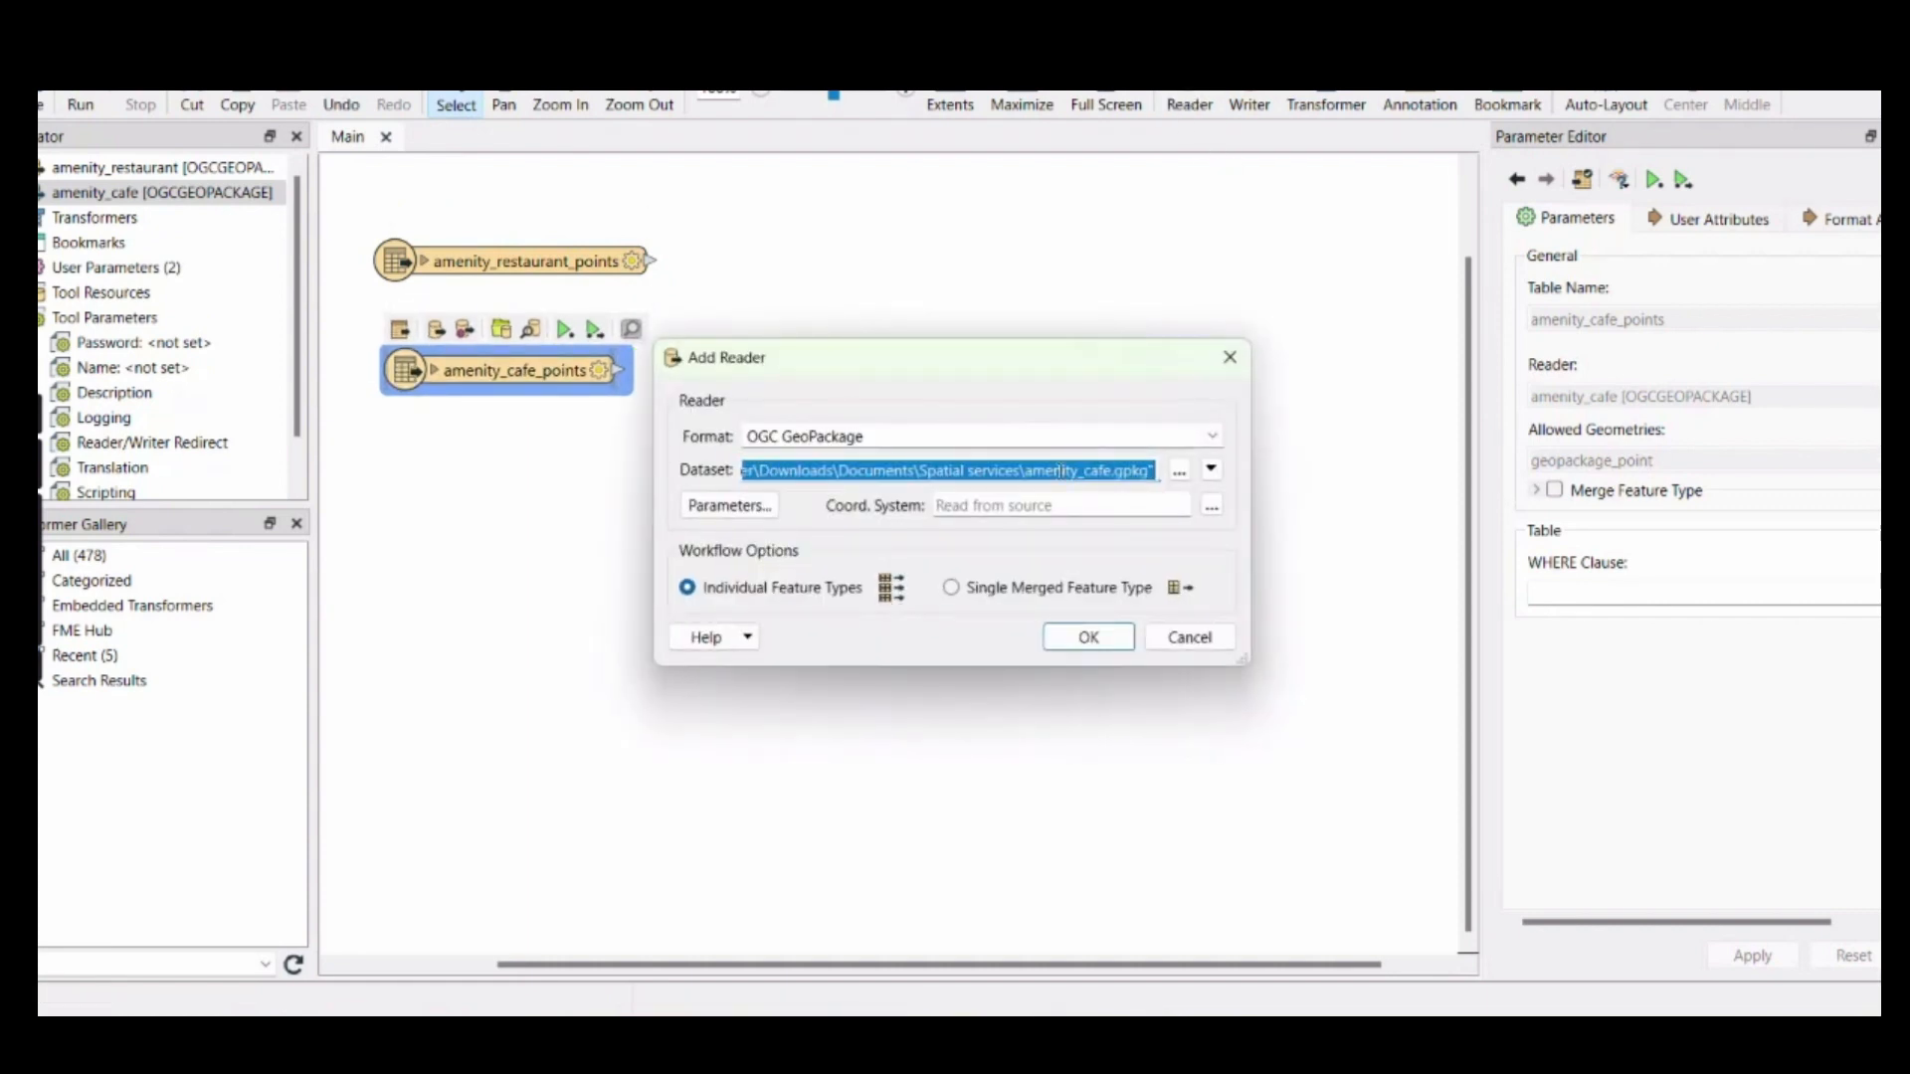
click(1212, 438)
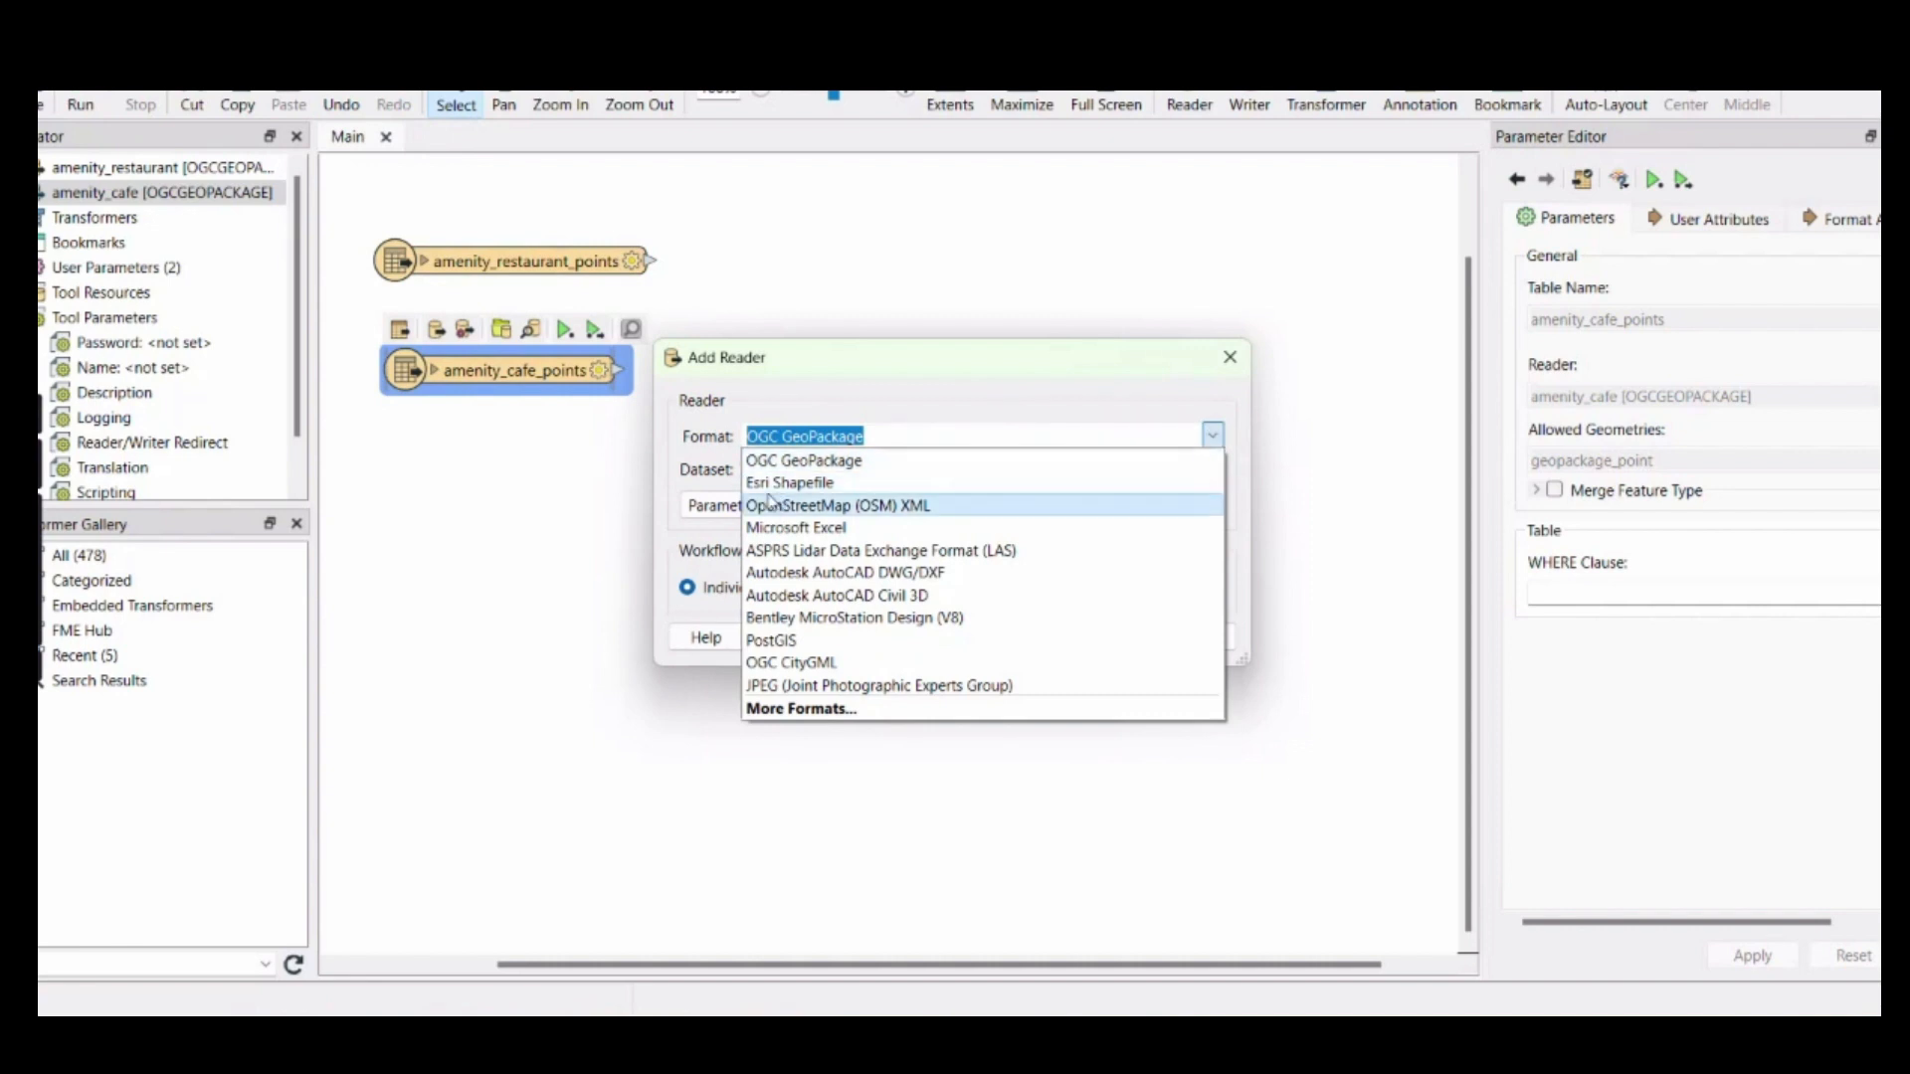
click(789, 483)
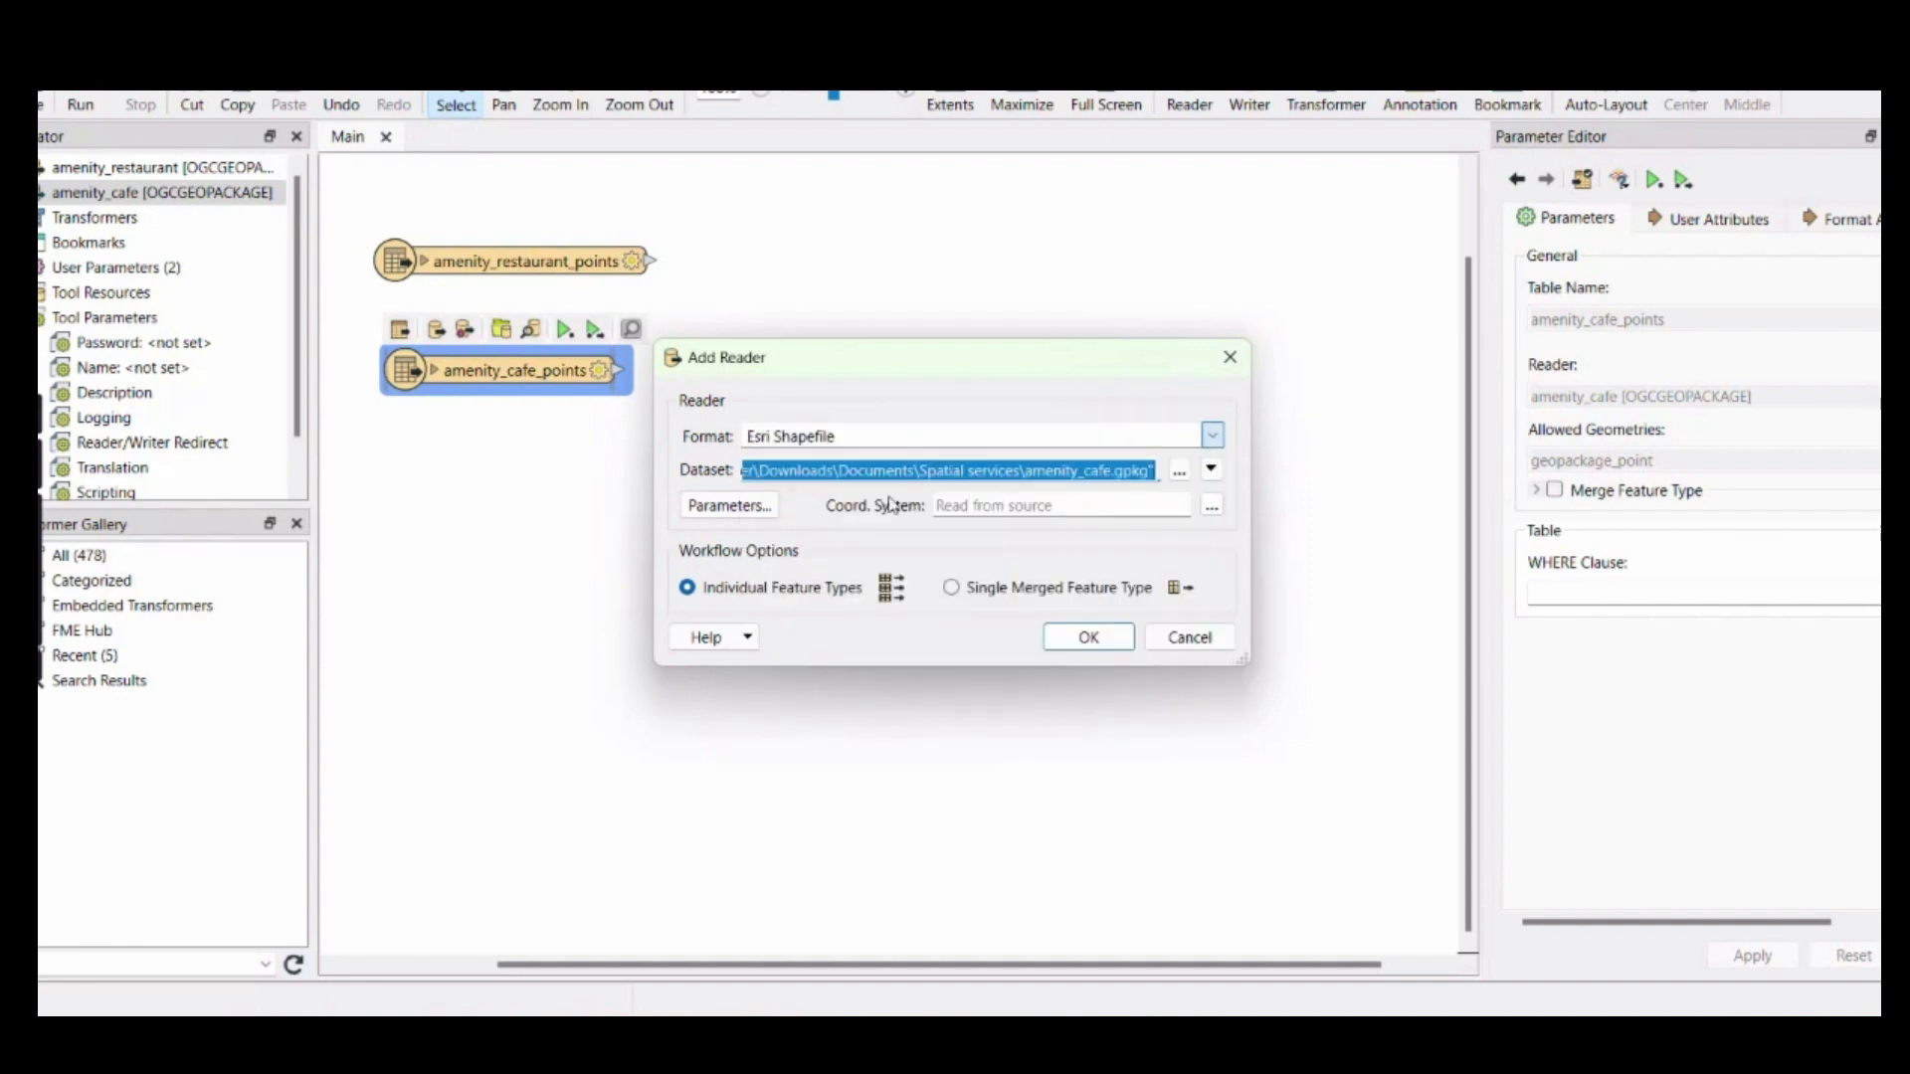
Load Building.shp from the inner DataUJI folder under Downloads\Compressed and position its feature type beneath amenity_cafe_points
click(1180, 472)
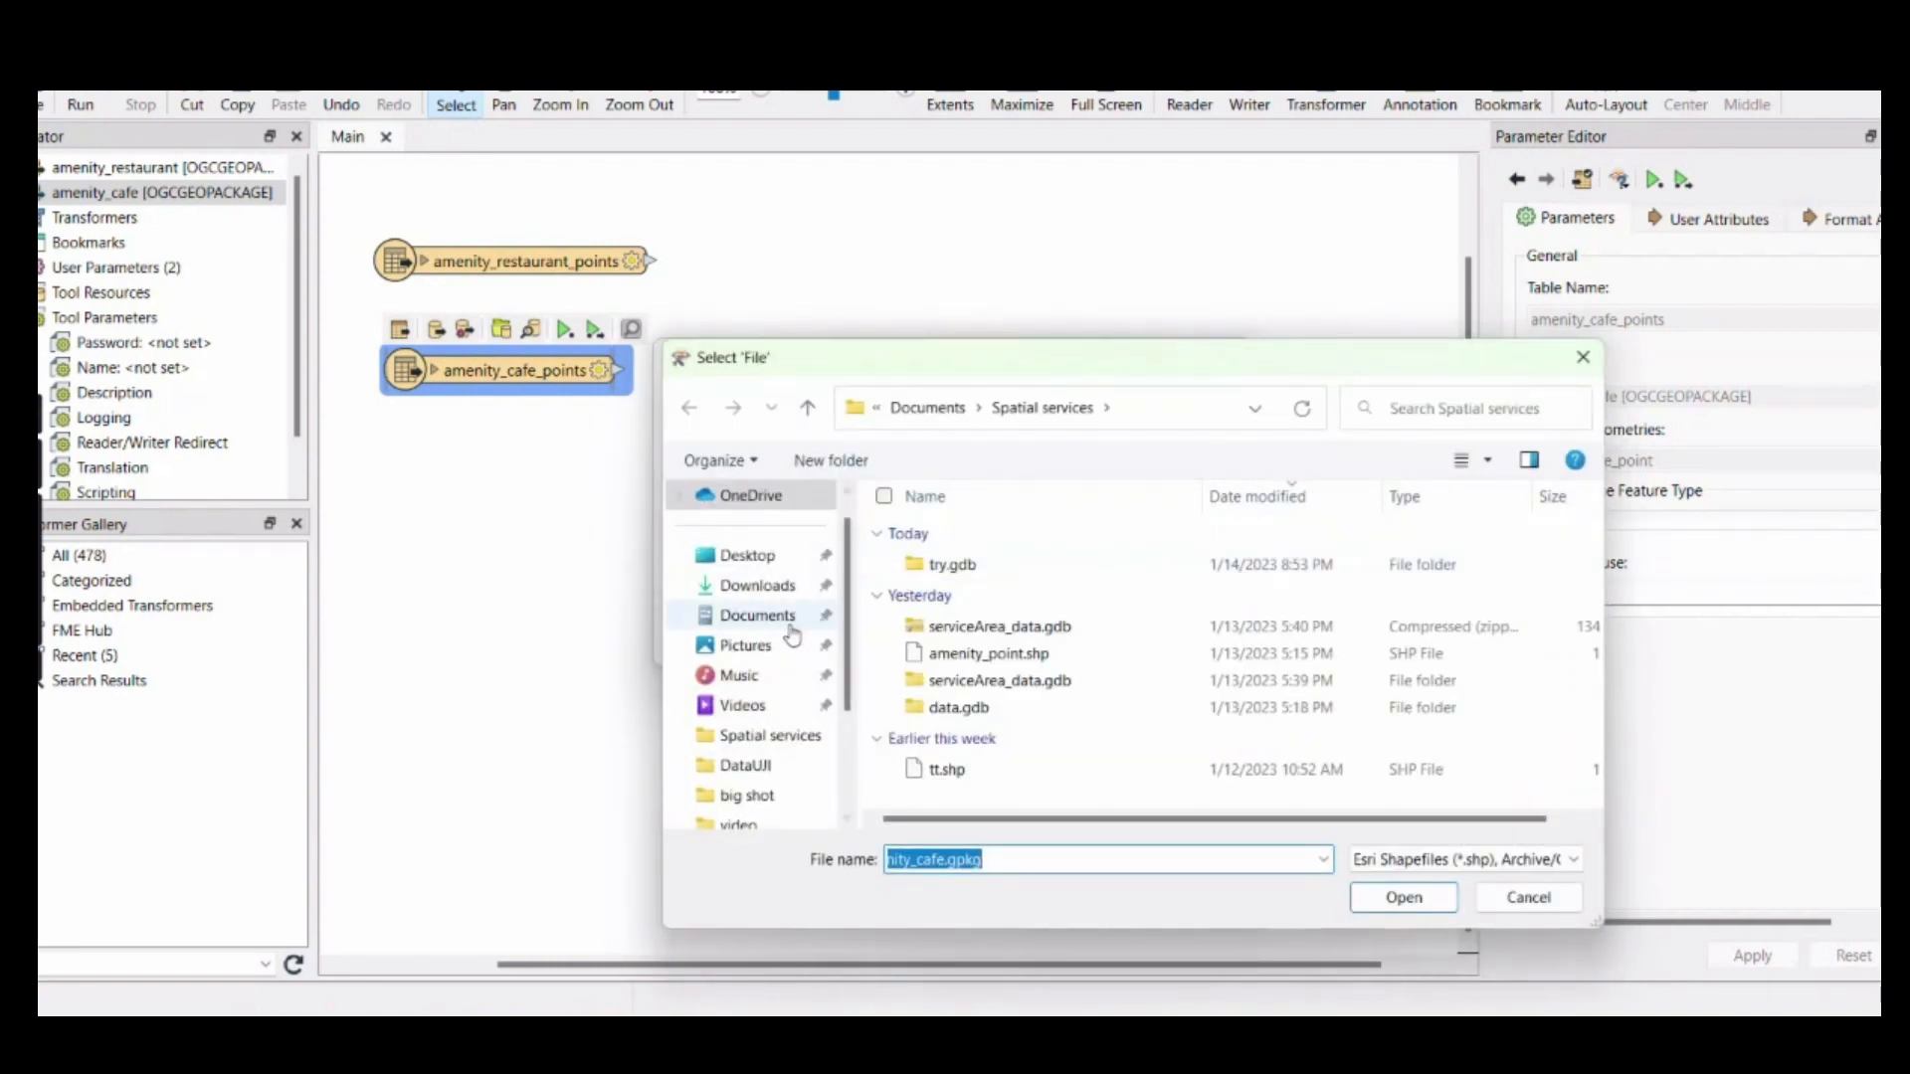
click(727, 593)
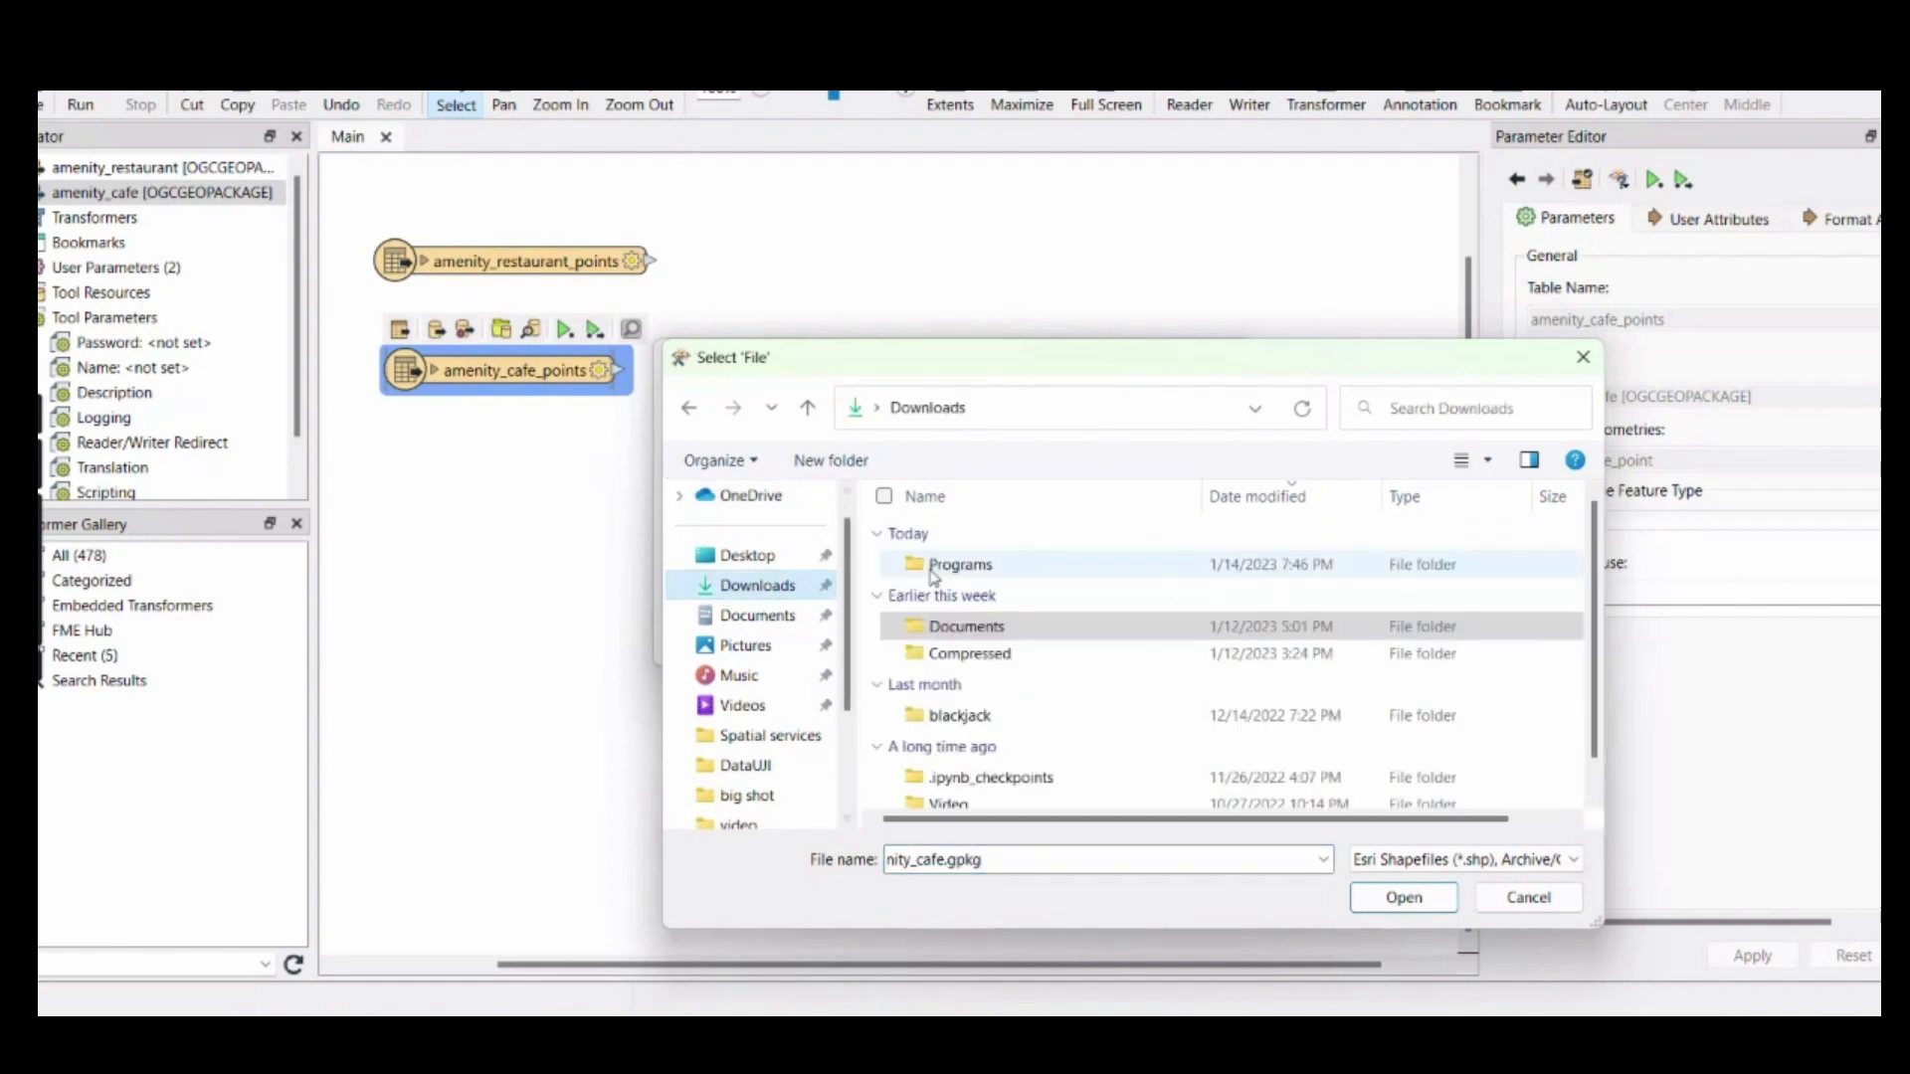
double_click(957, 654)
double_click(955, 653)
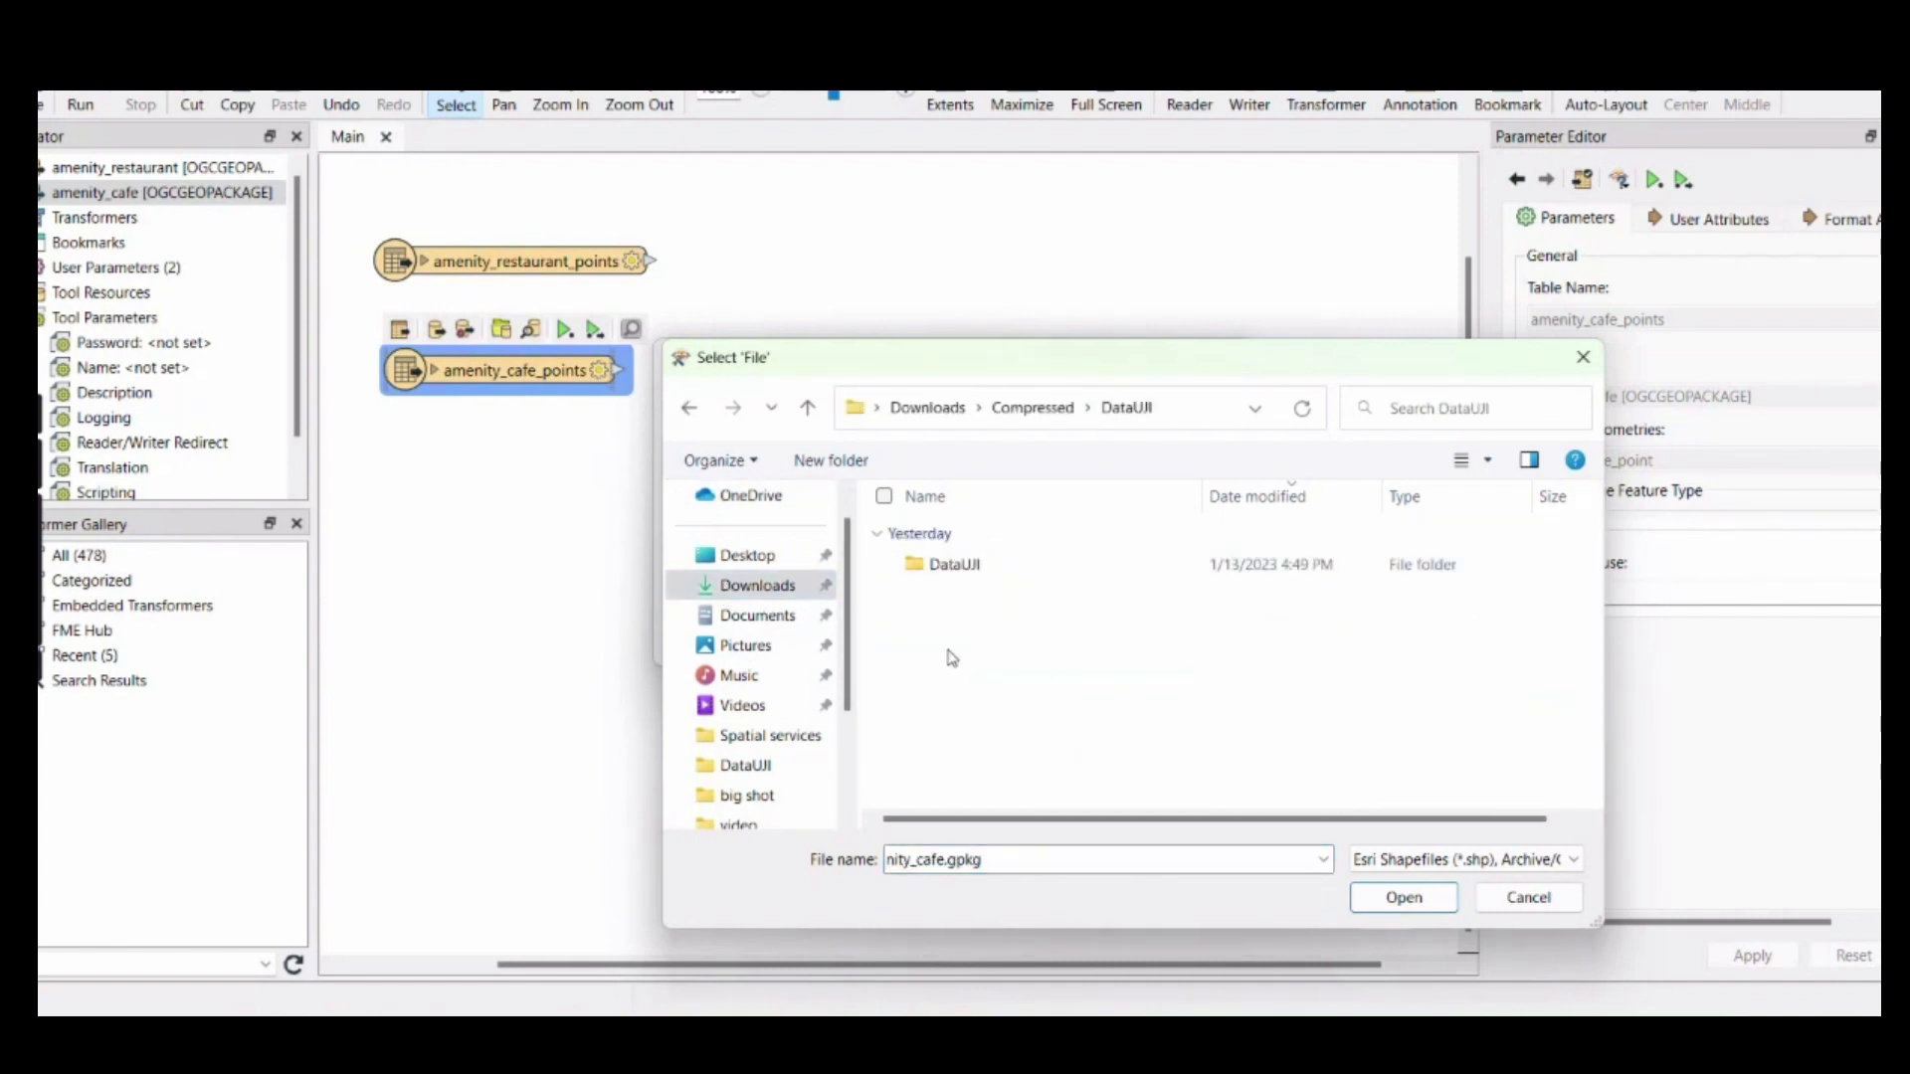
double_click(950, 569)
click(953, 567)
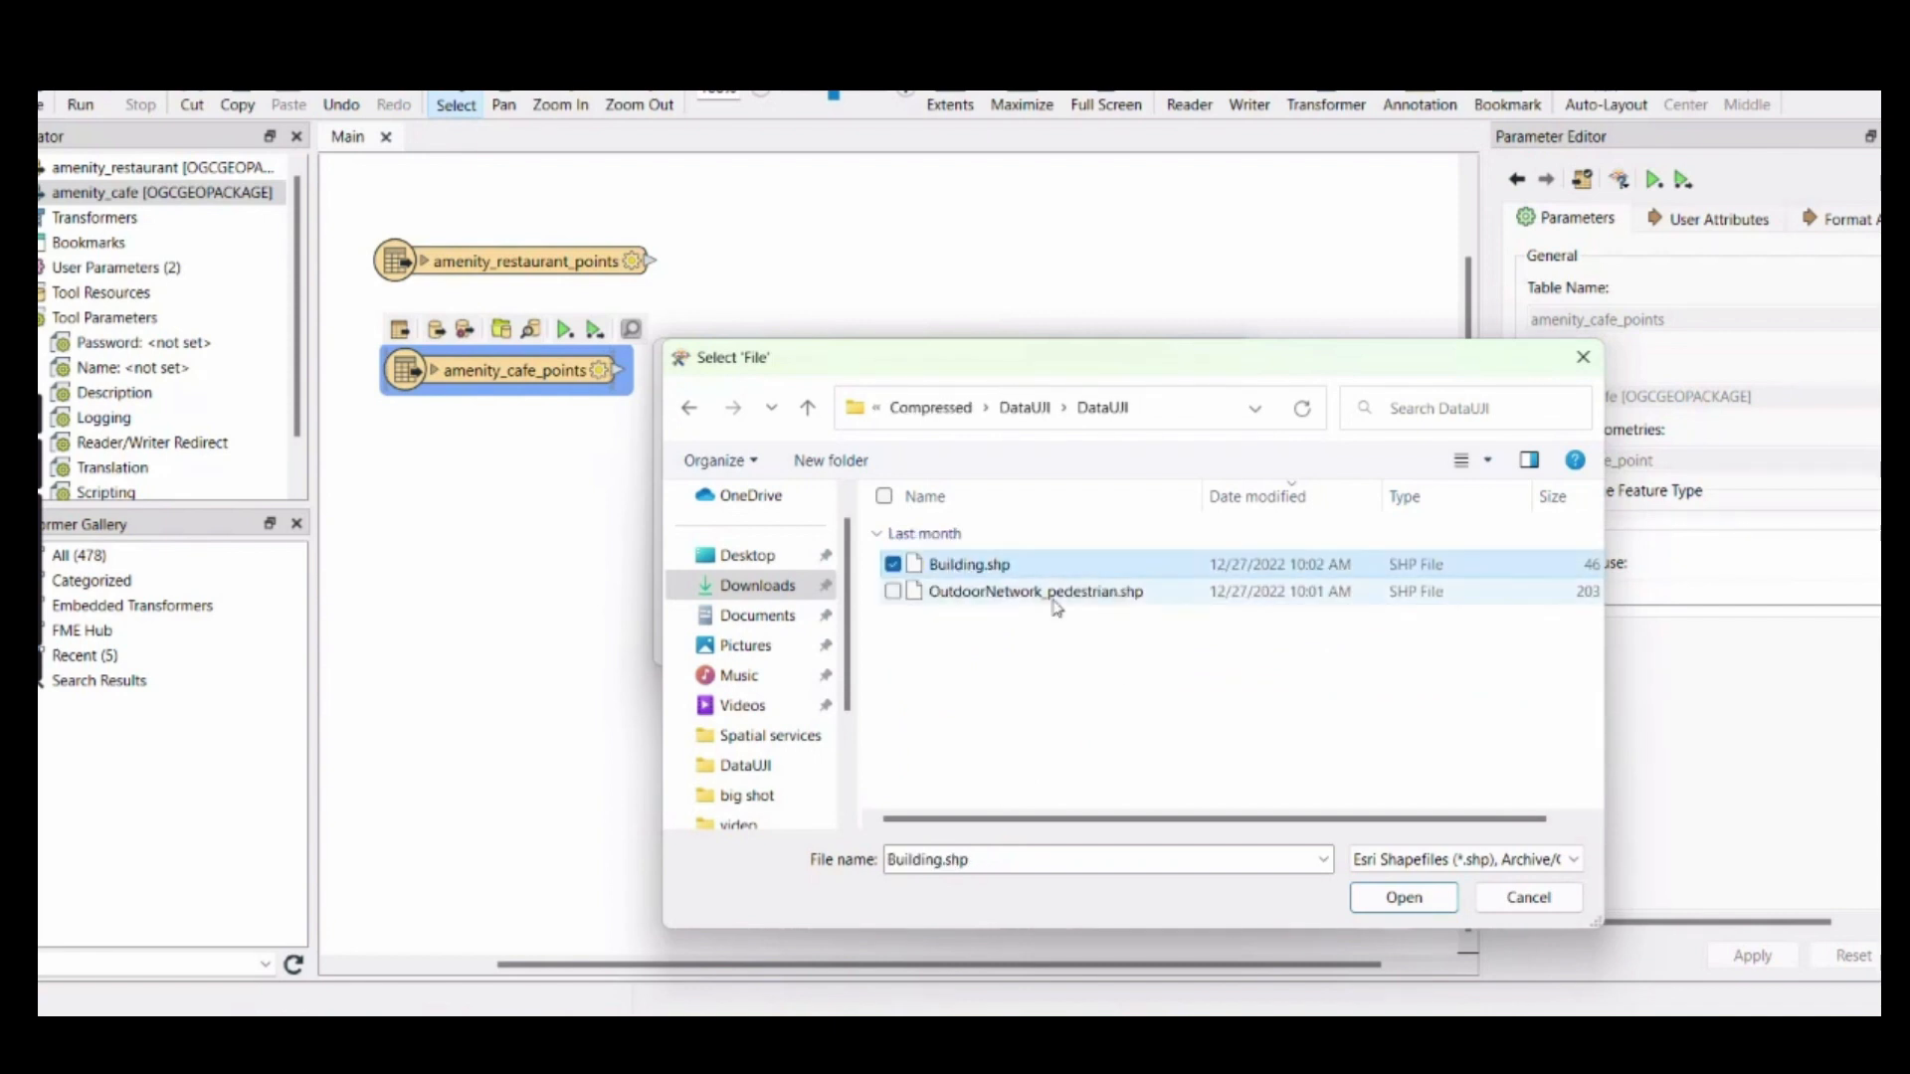
click(1403, 898)
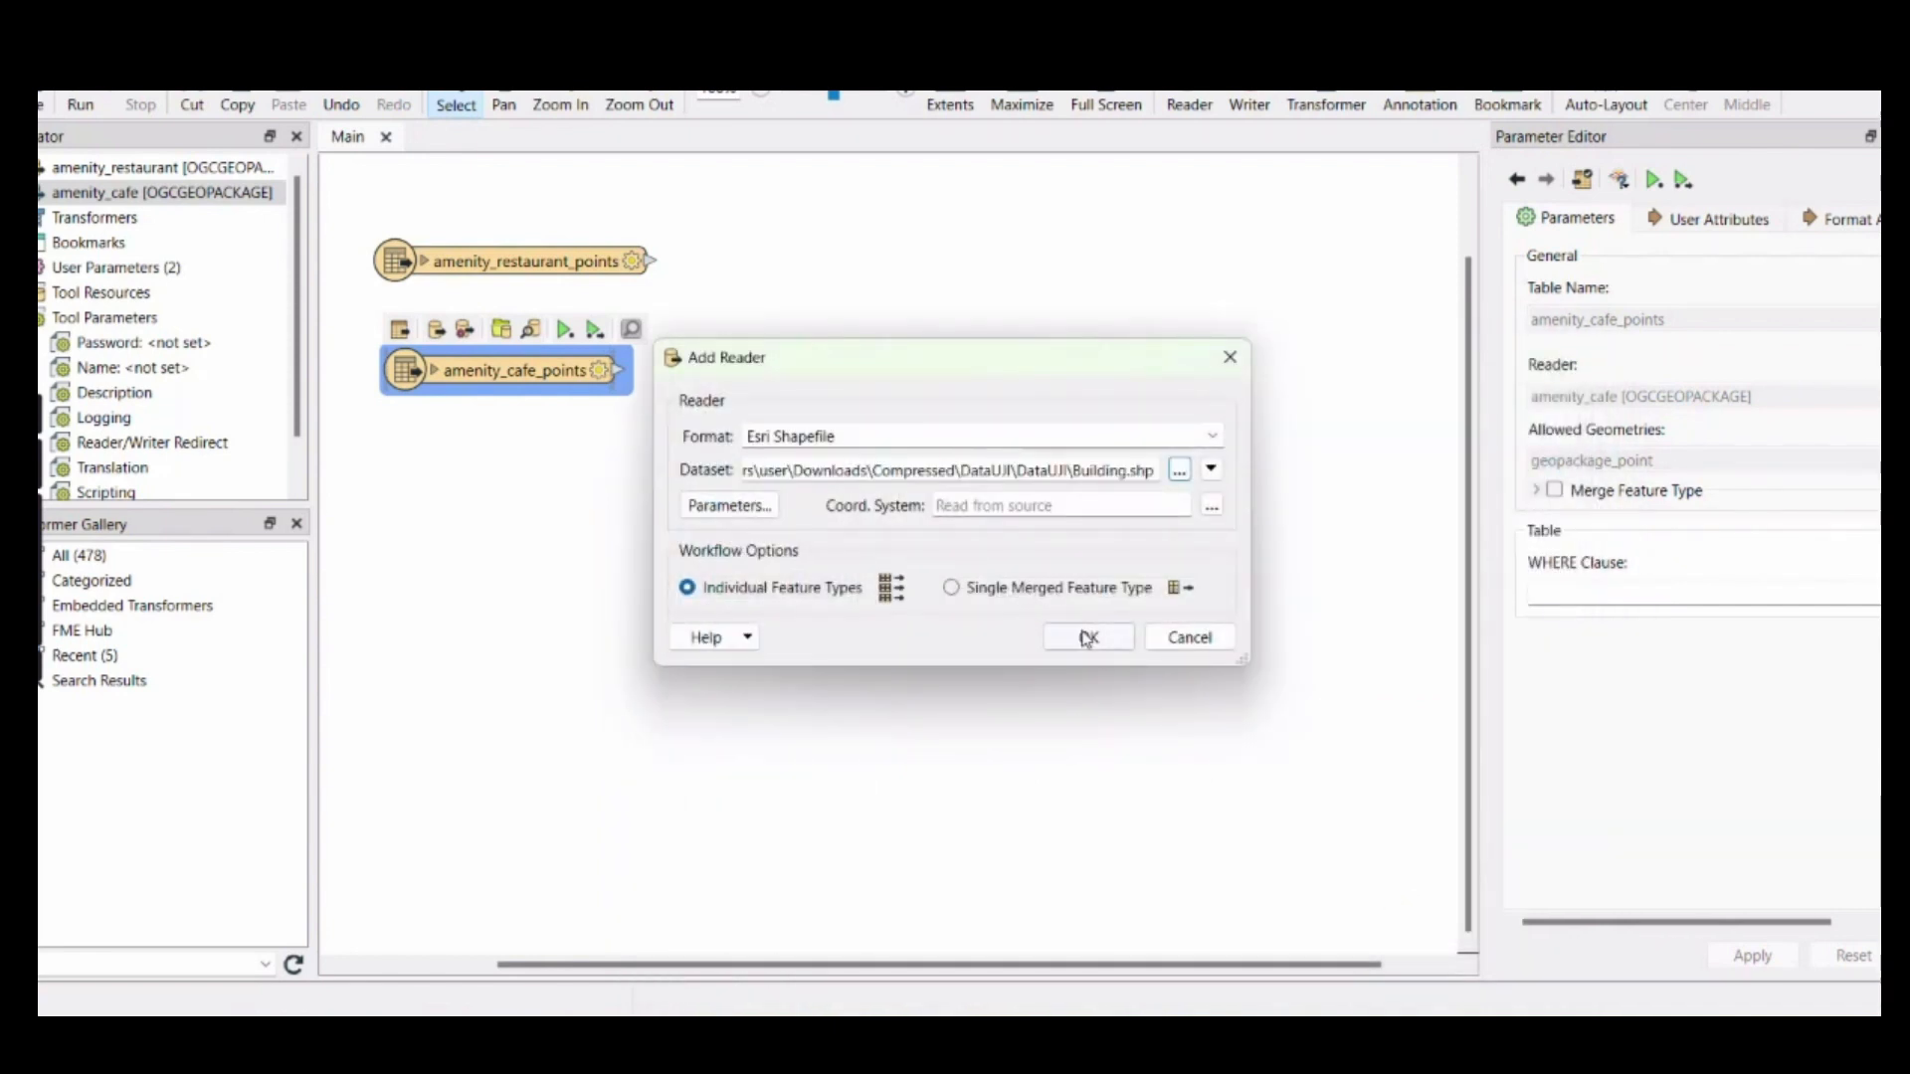
click(1088, 638)
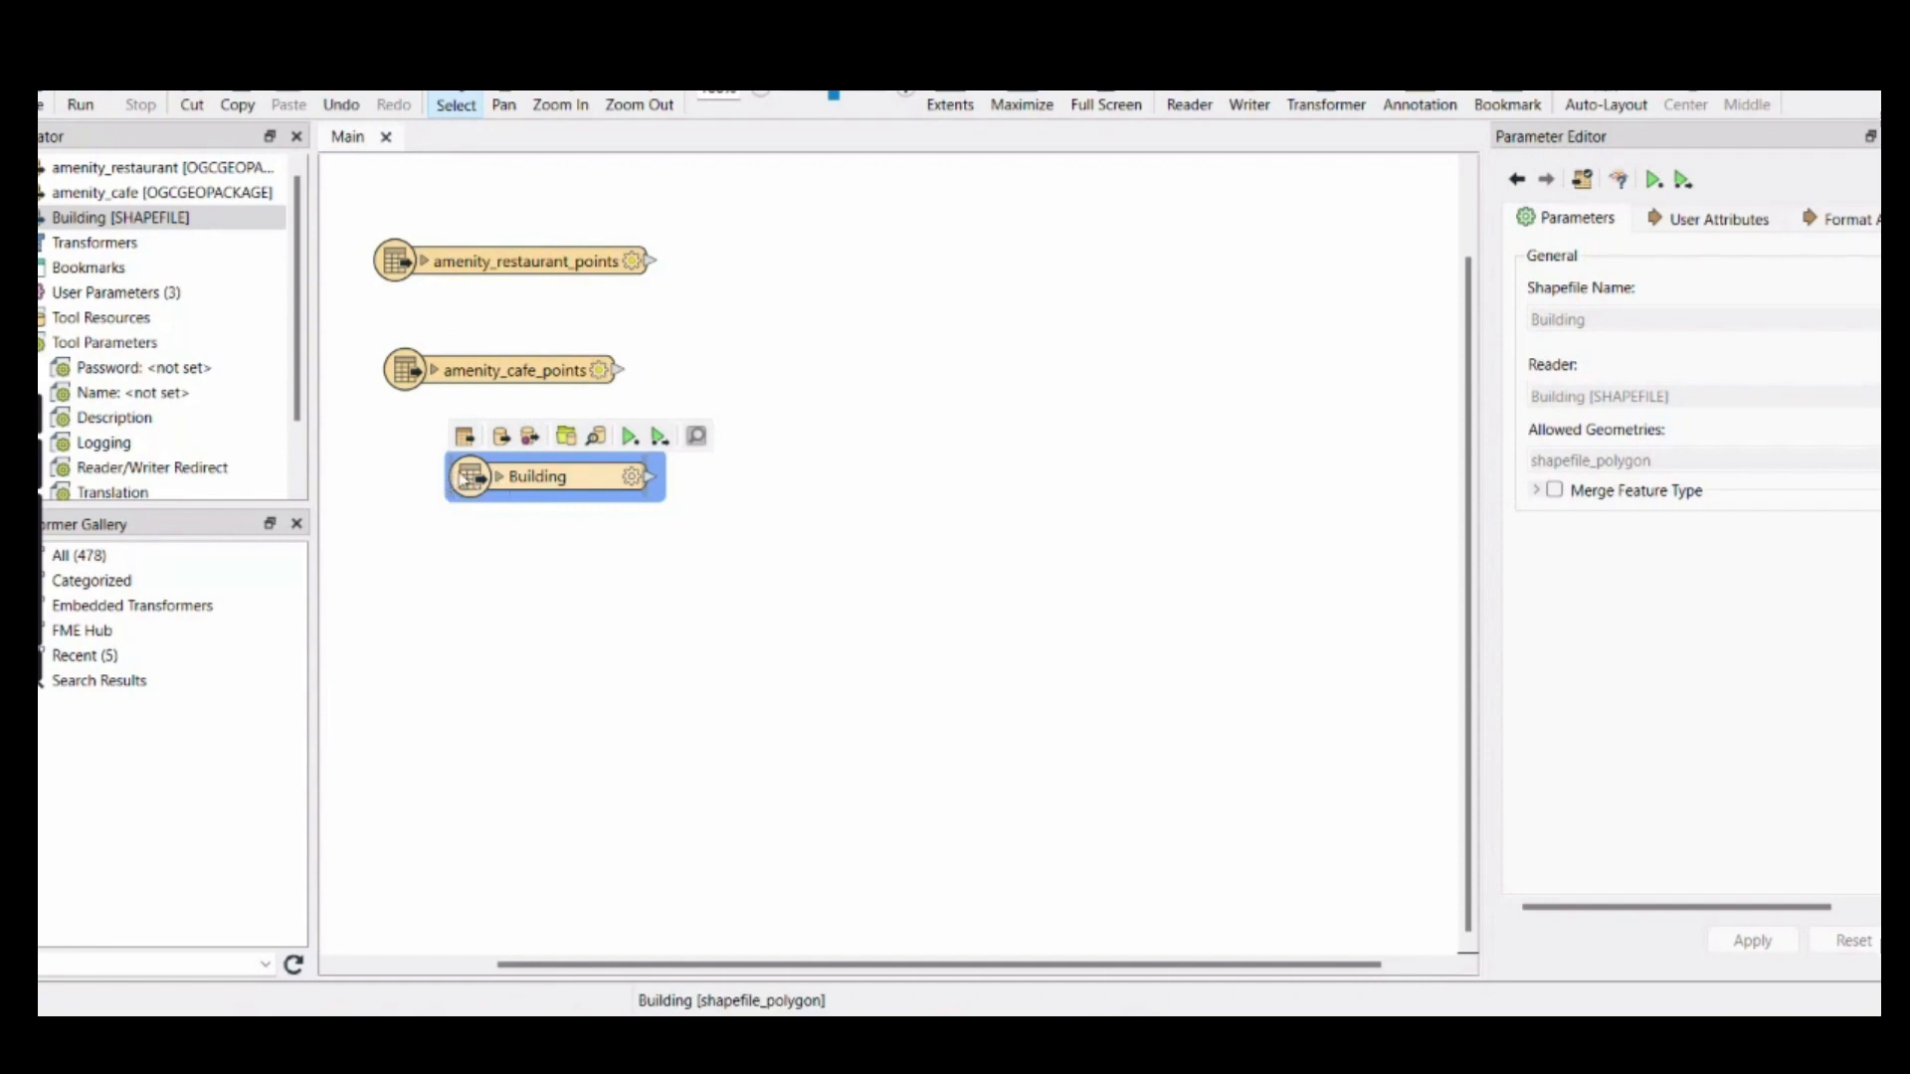
drag(464, 477, 412, 487)
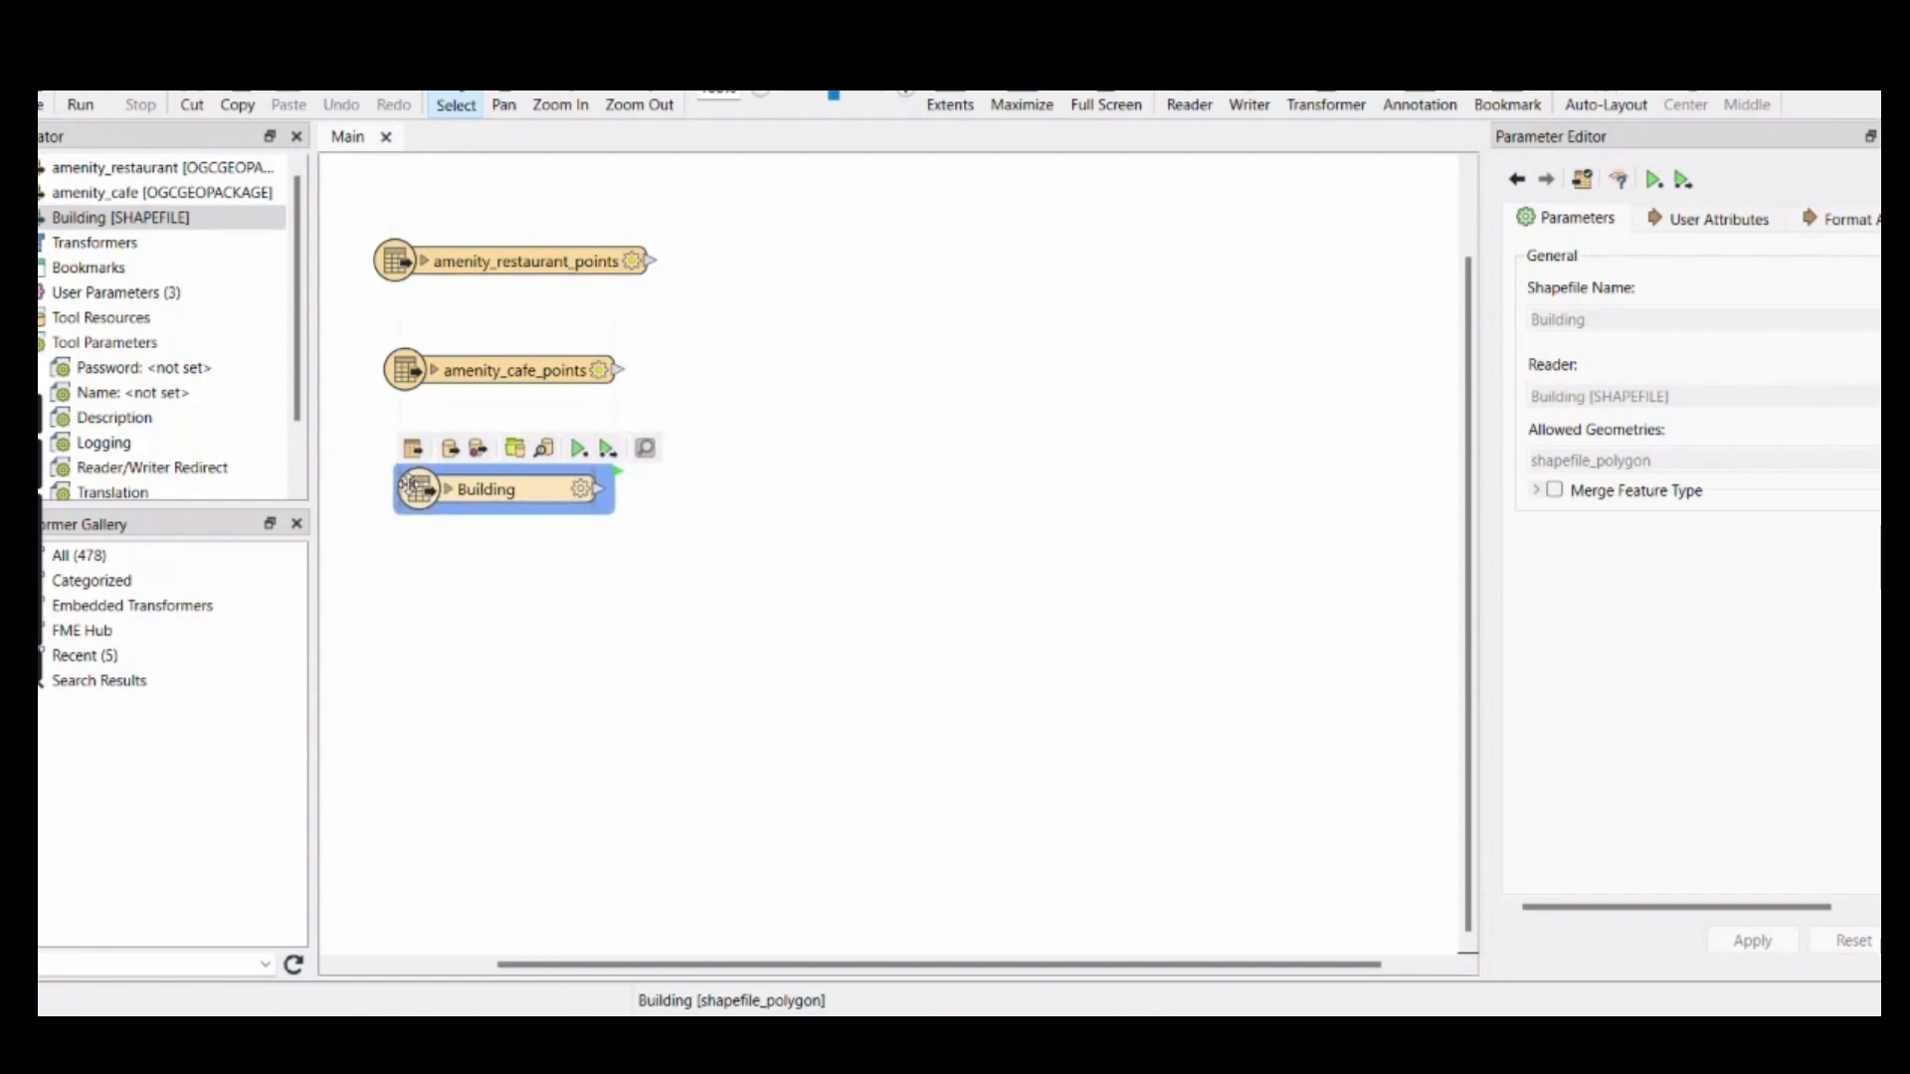
Add an Esri Shapefile reader for OutdoorNetwork_pedestrian.shp from the same DataUJI folder
click(1188, 105)
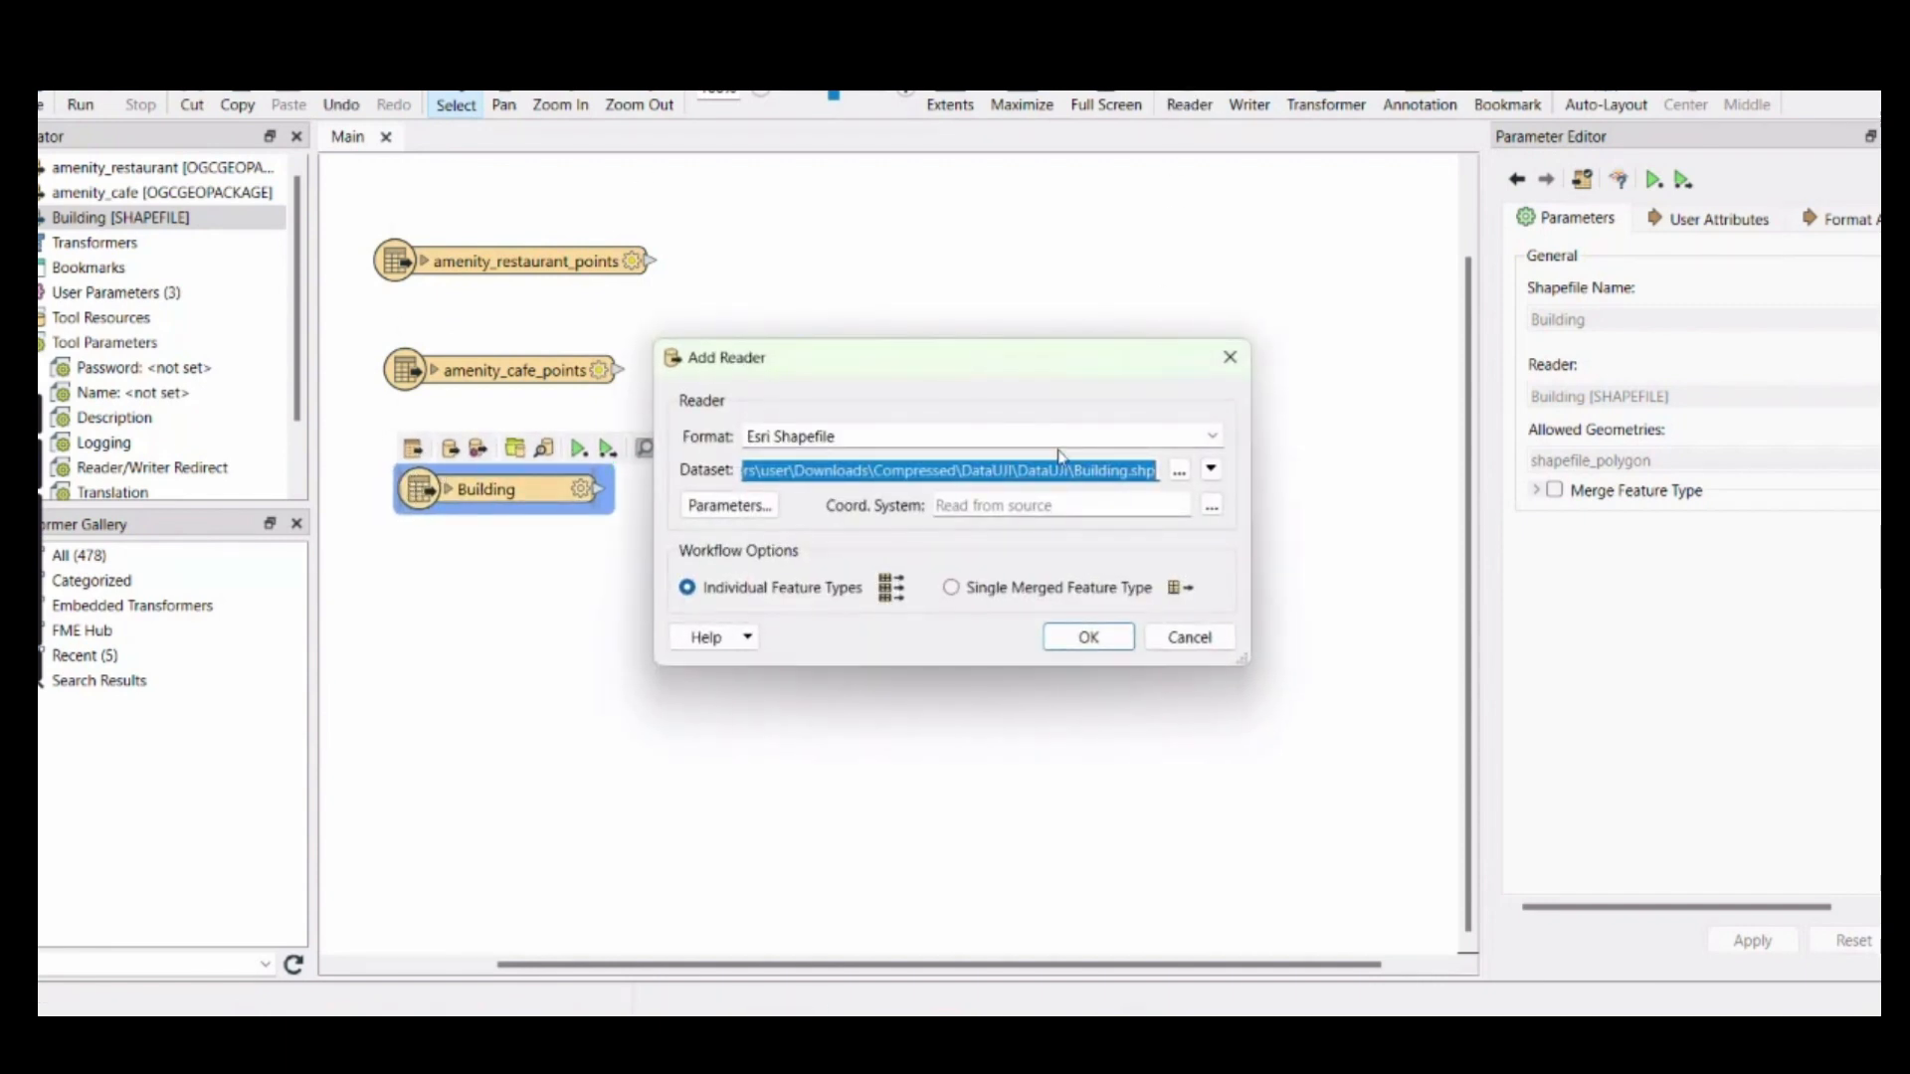
click(1179, 471)
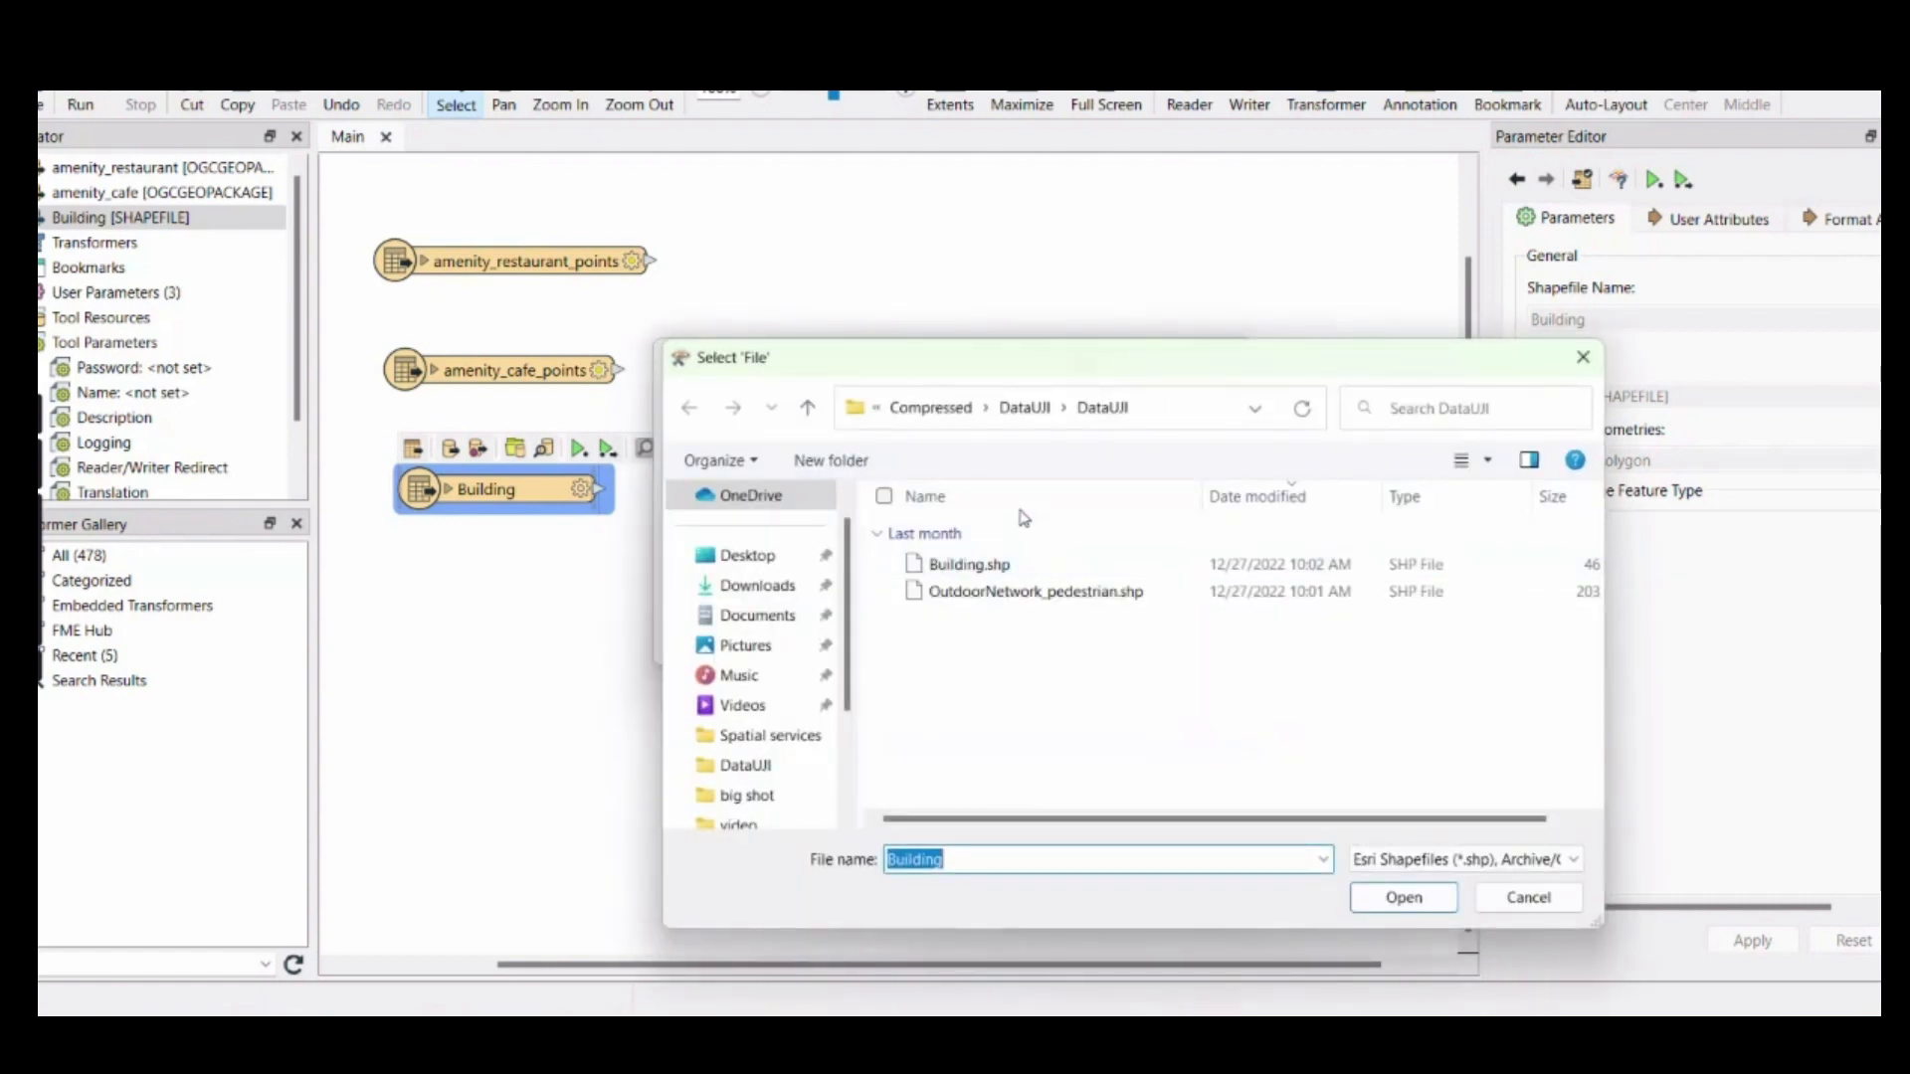
click(1033, 595)
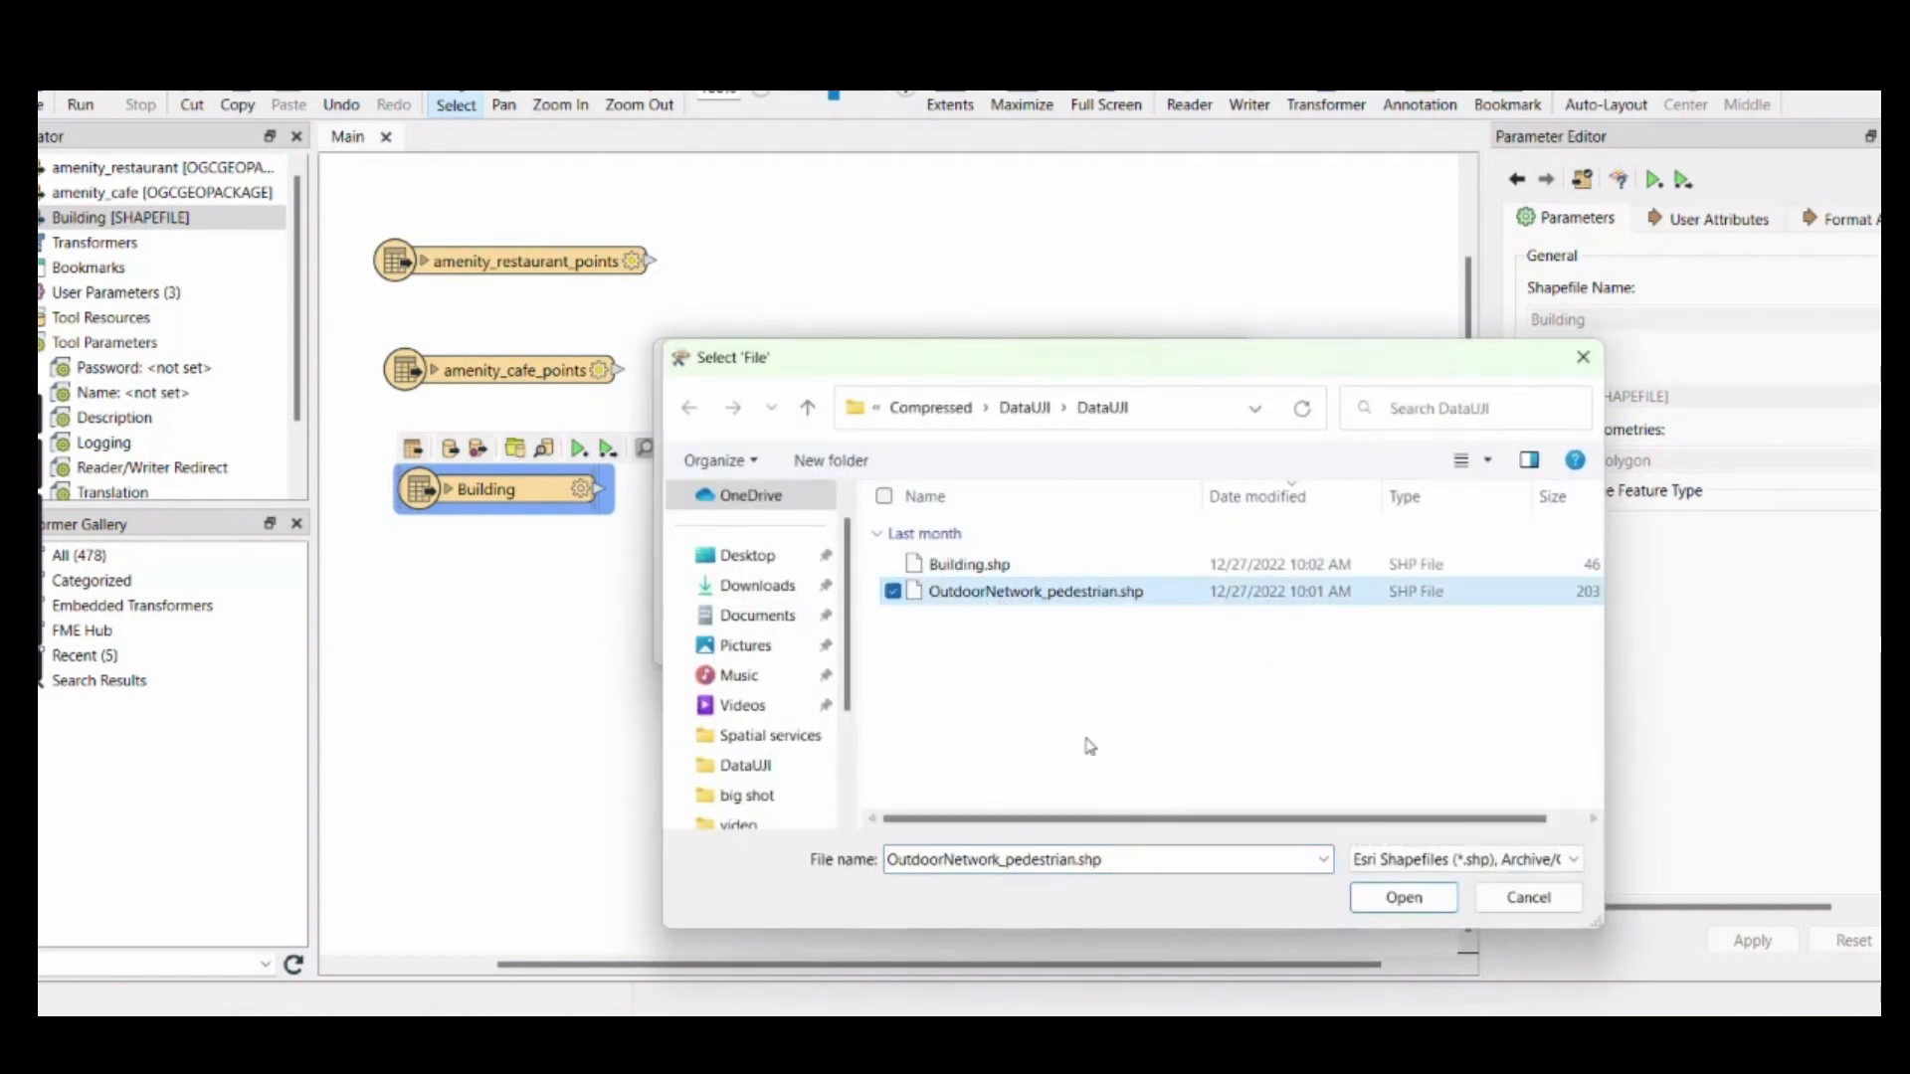
click(1416, 899)
click(1085, 642)
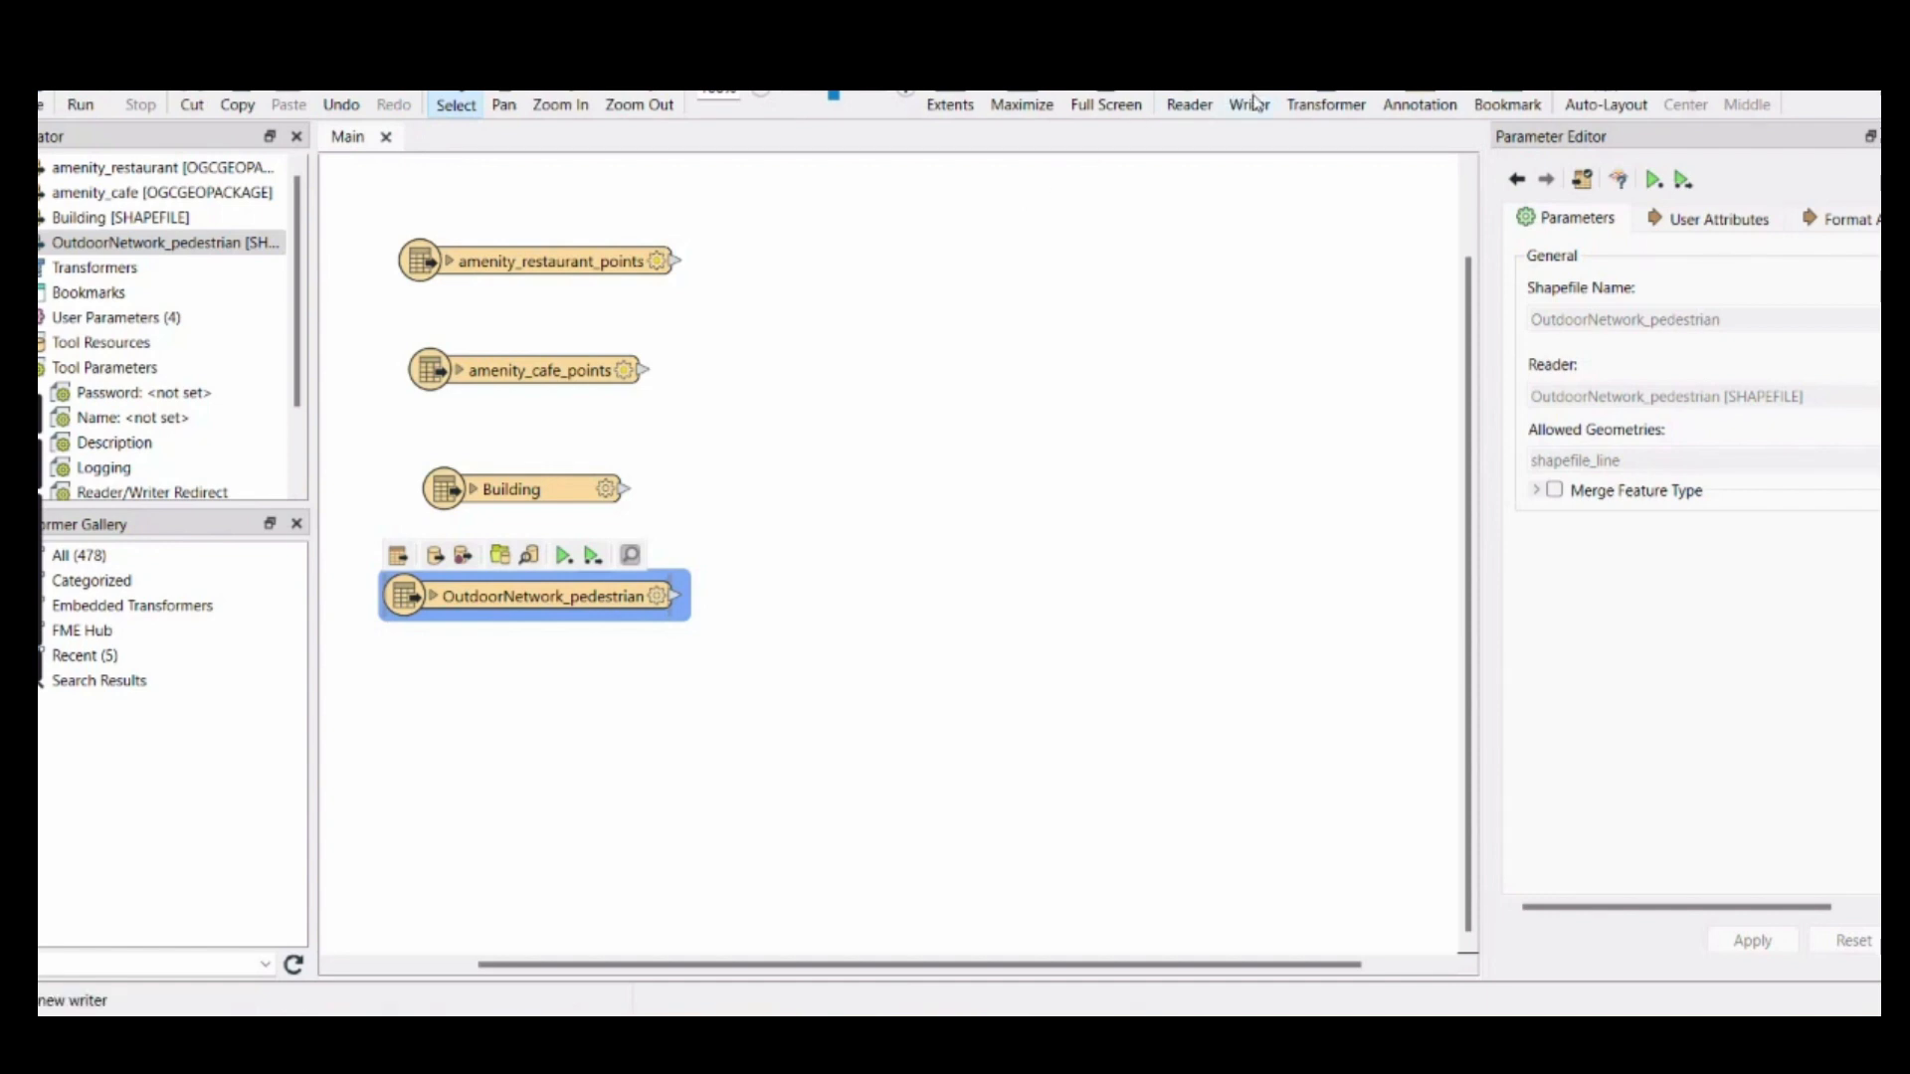
Add a FeatureJoiner transformer, detach it from OutdoorNetwork_pedestrian and place it beside the two amenity feature types
click(1324, 99)
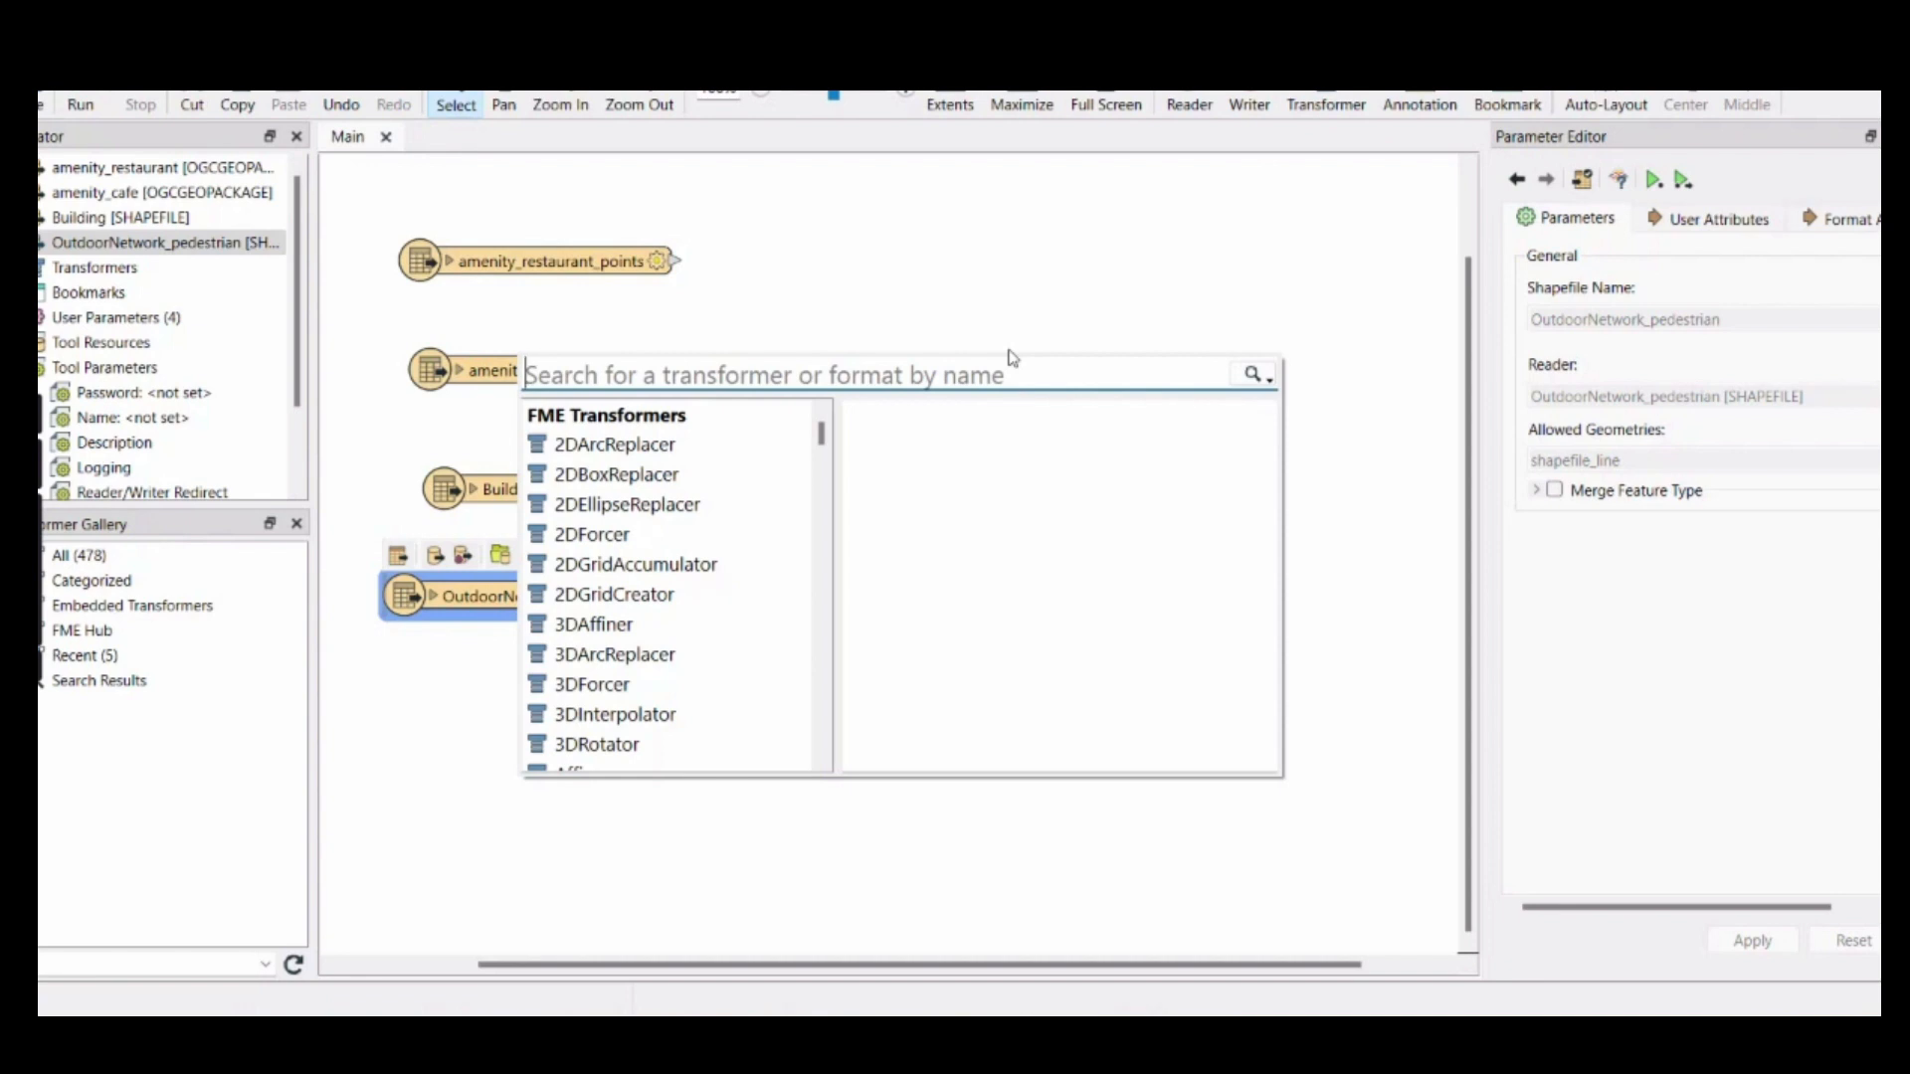
text(feat)
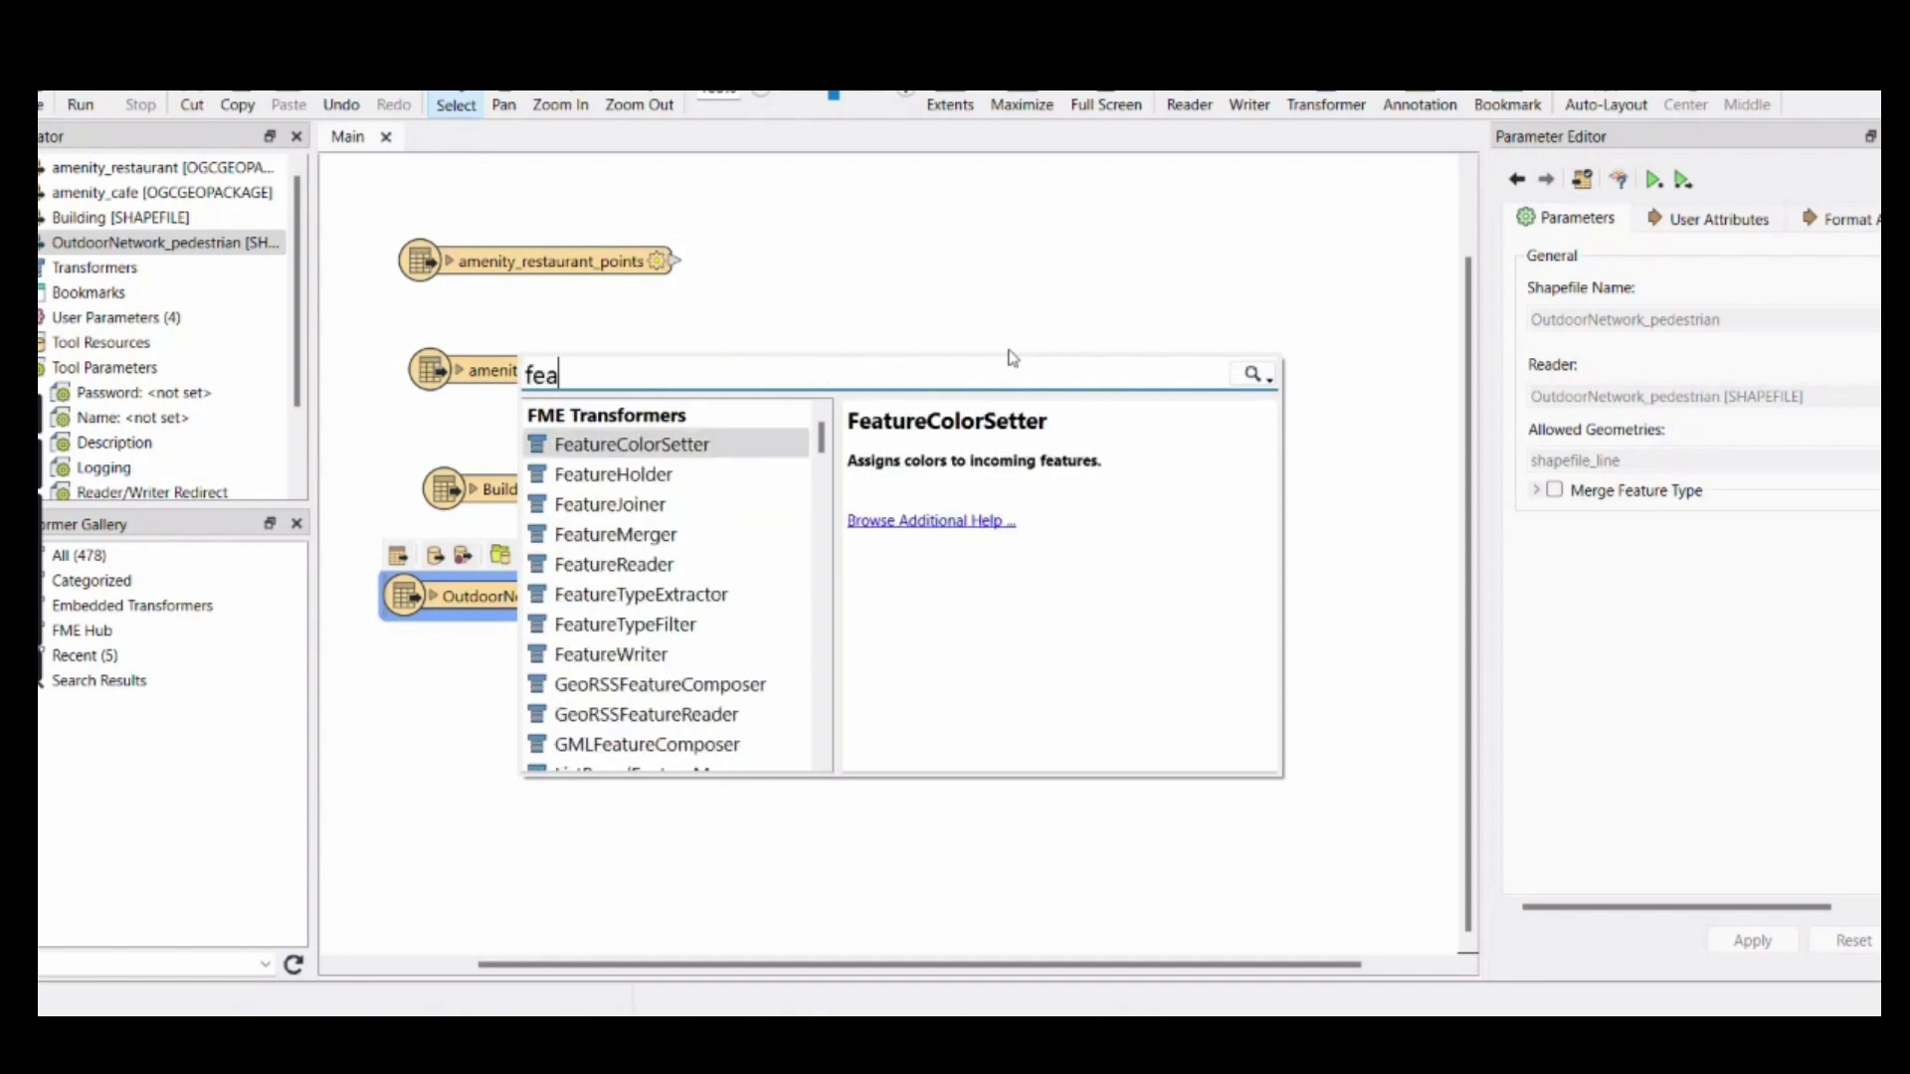
double_click(669, 506)
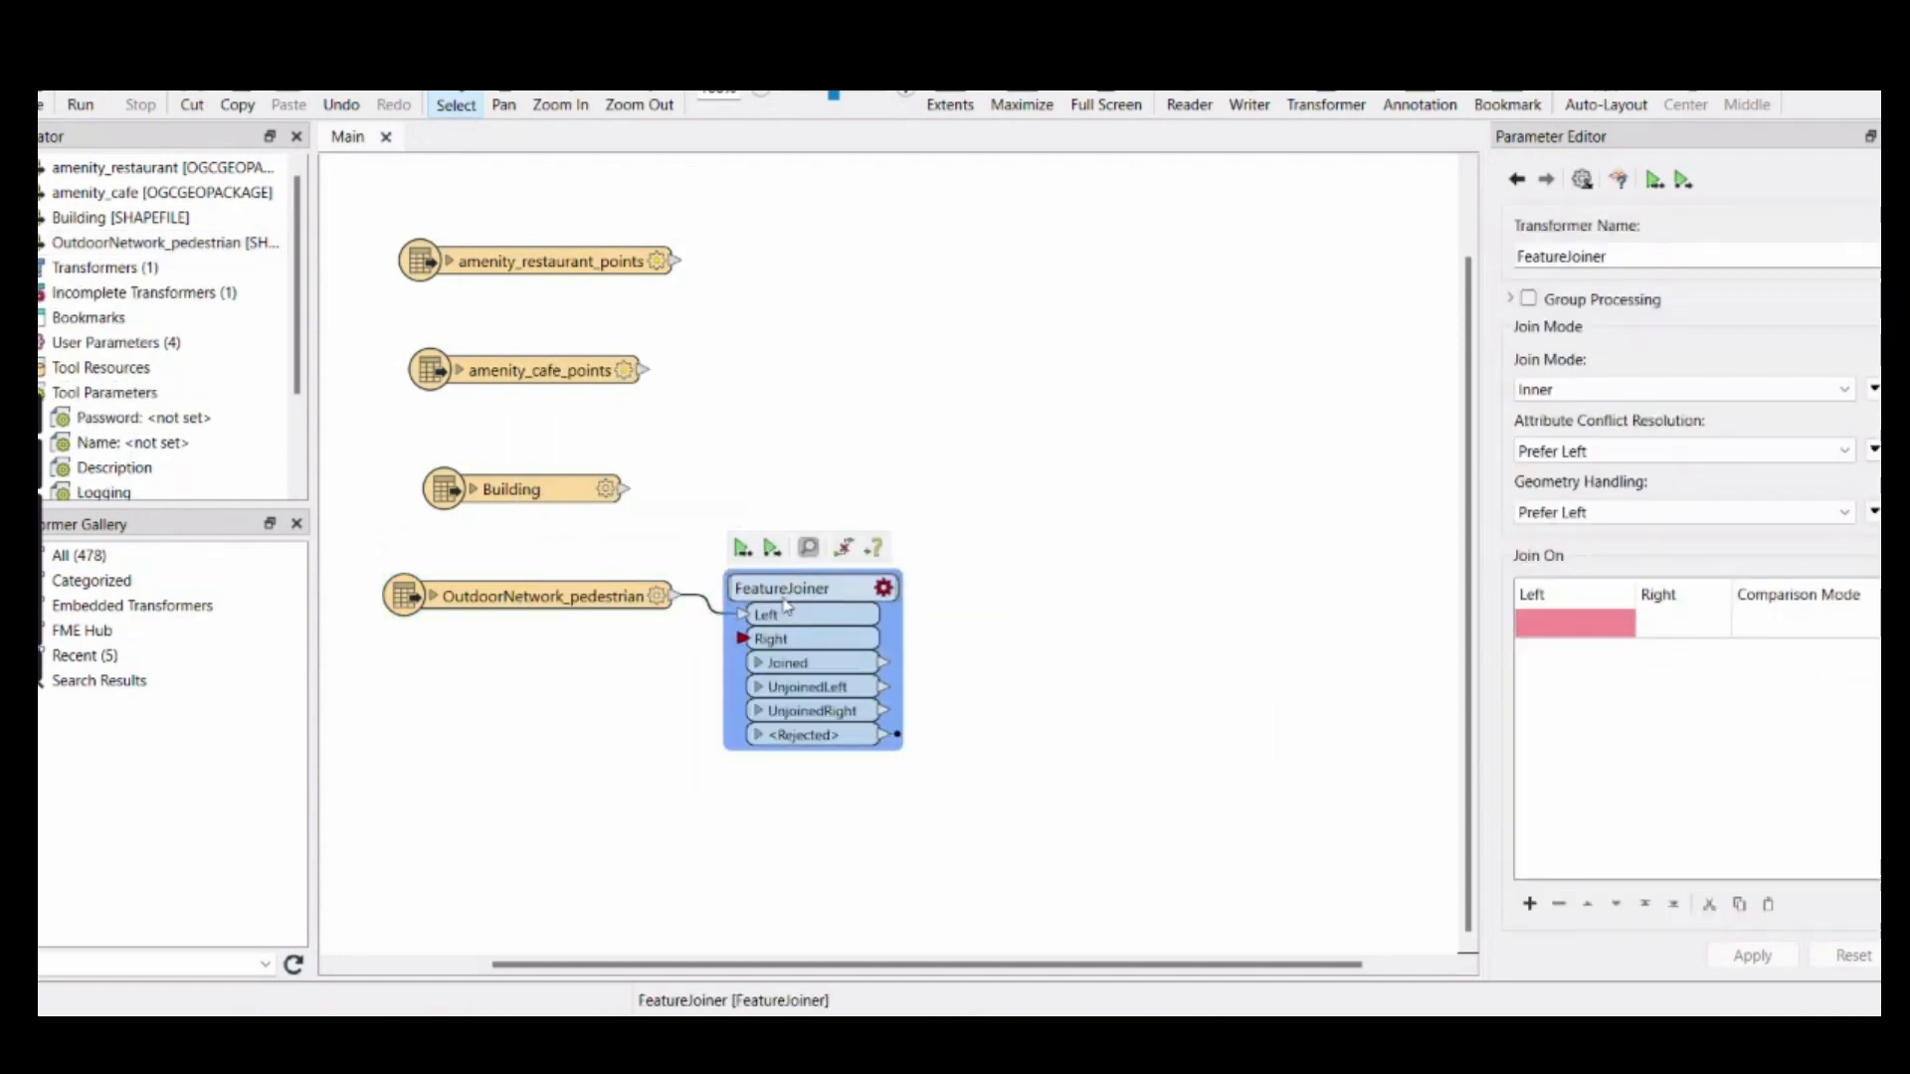
drag(783, 595, 741, 572)
drag(841, 531, 866, 291)
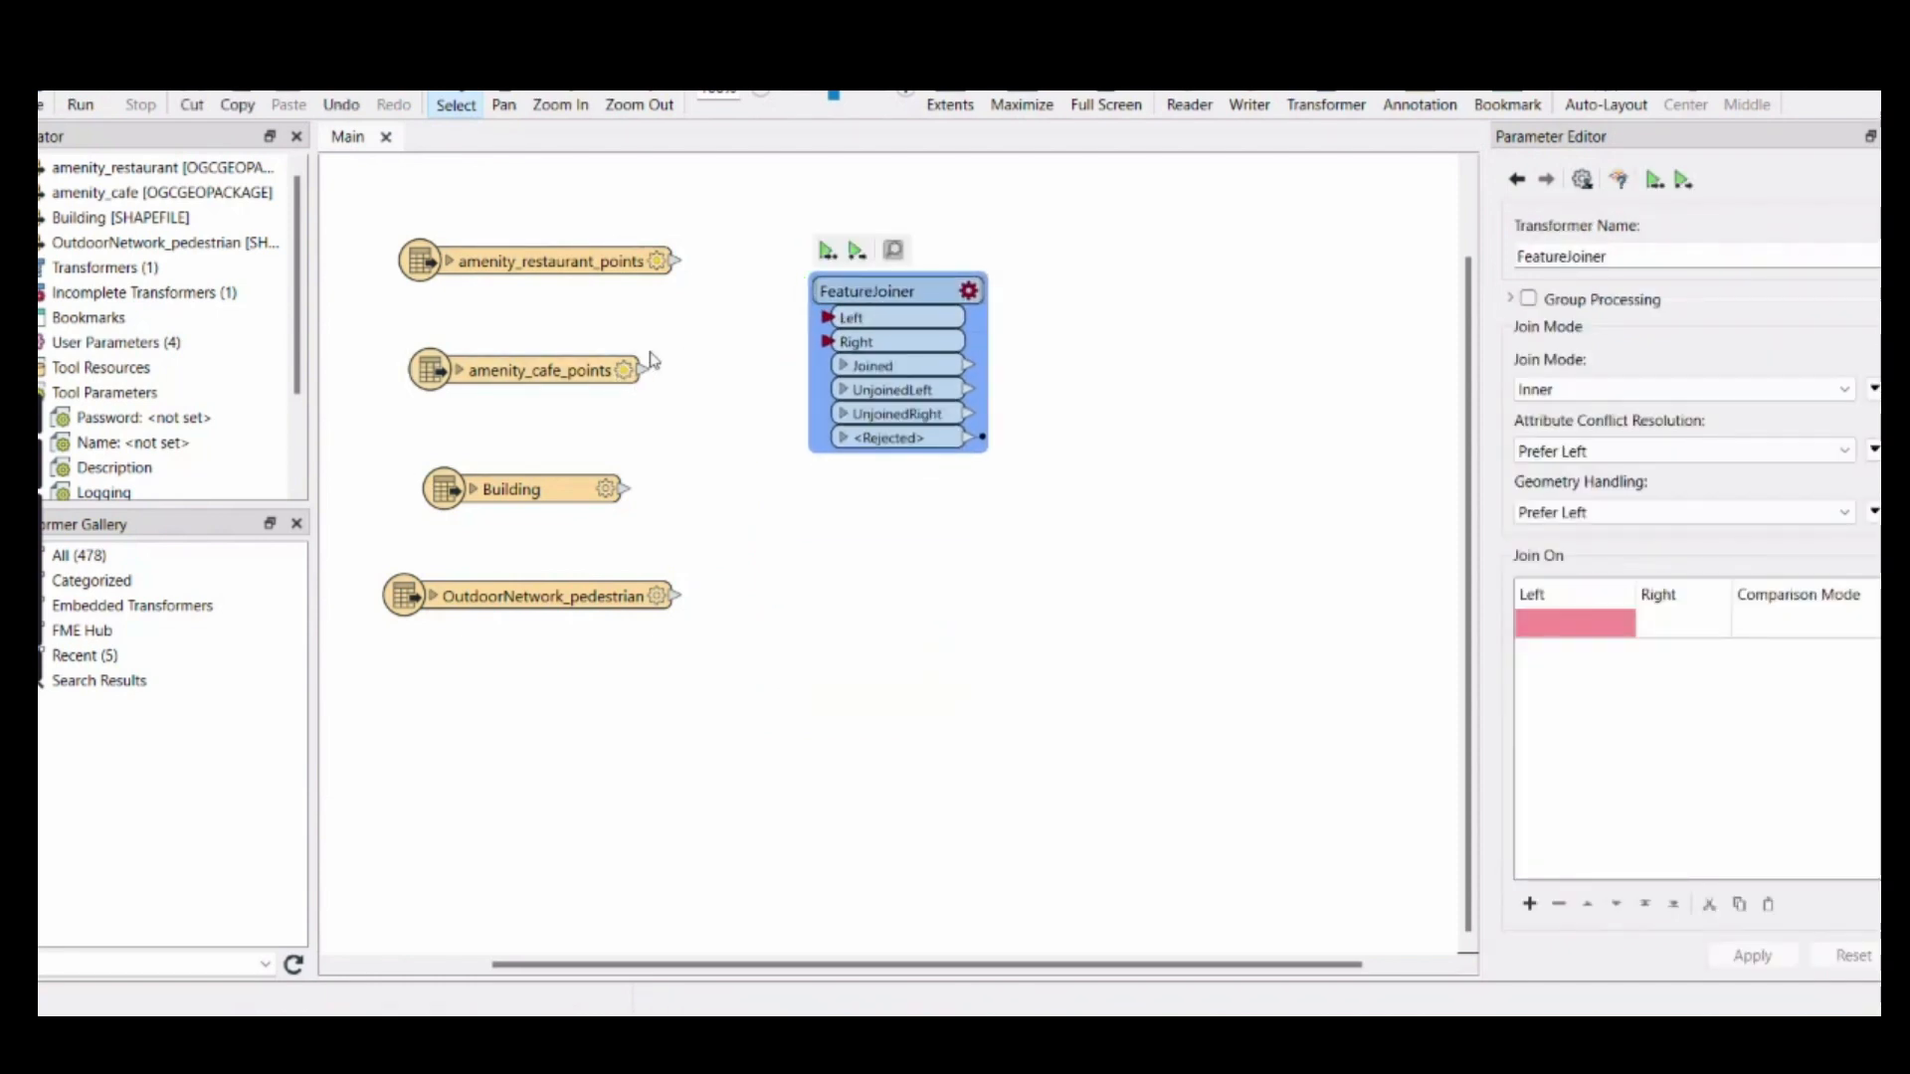
Connect amenity_restaurant_points to the FeatureJoiner's Left input and amenity_cafe_points to its Right input
click(675, 260)
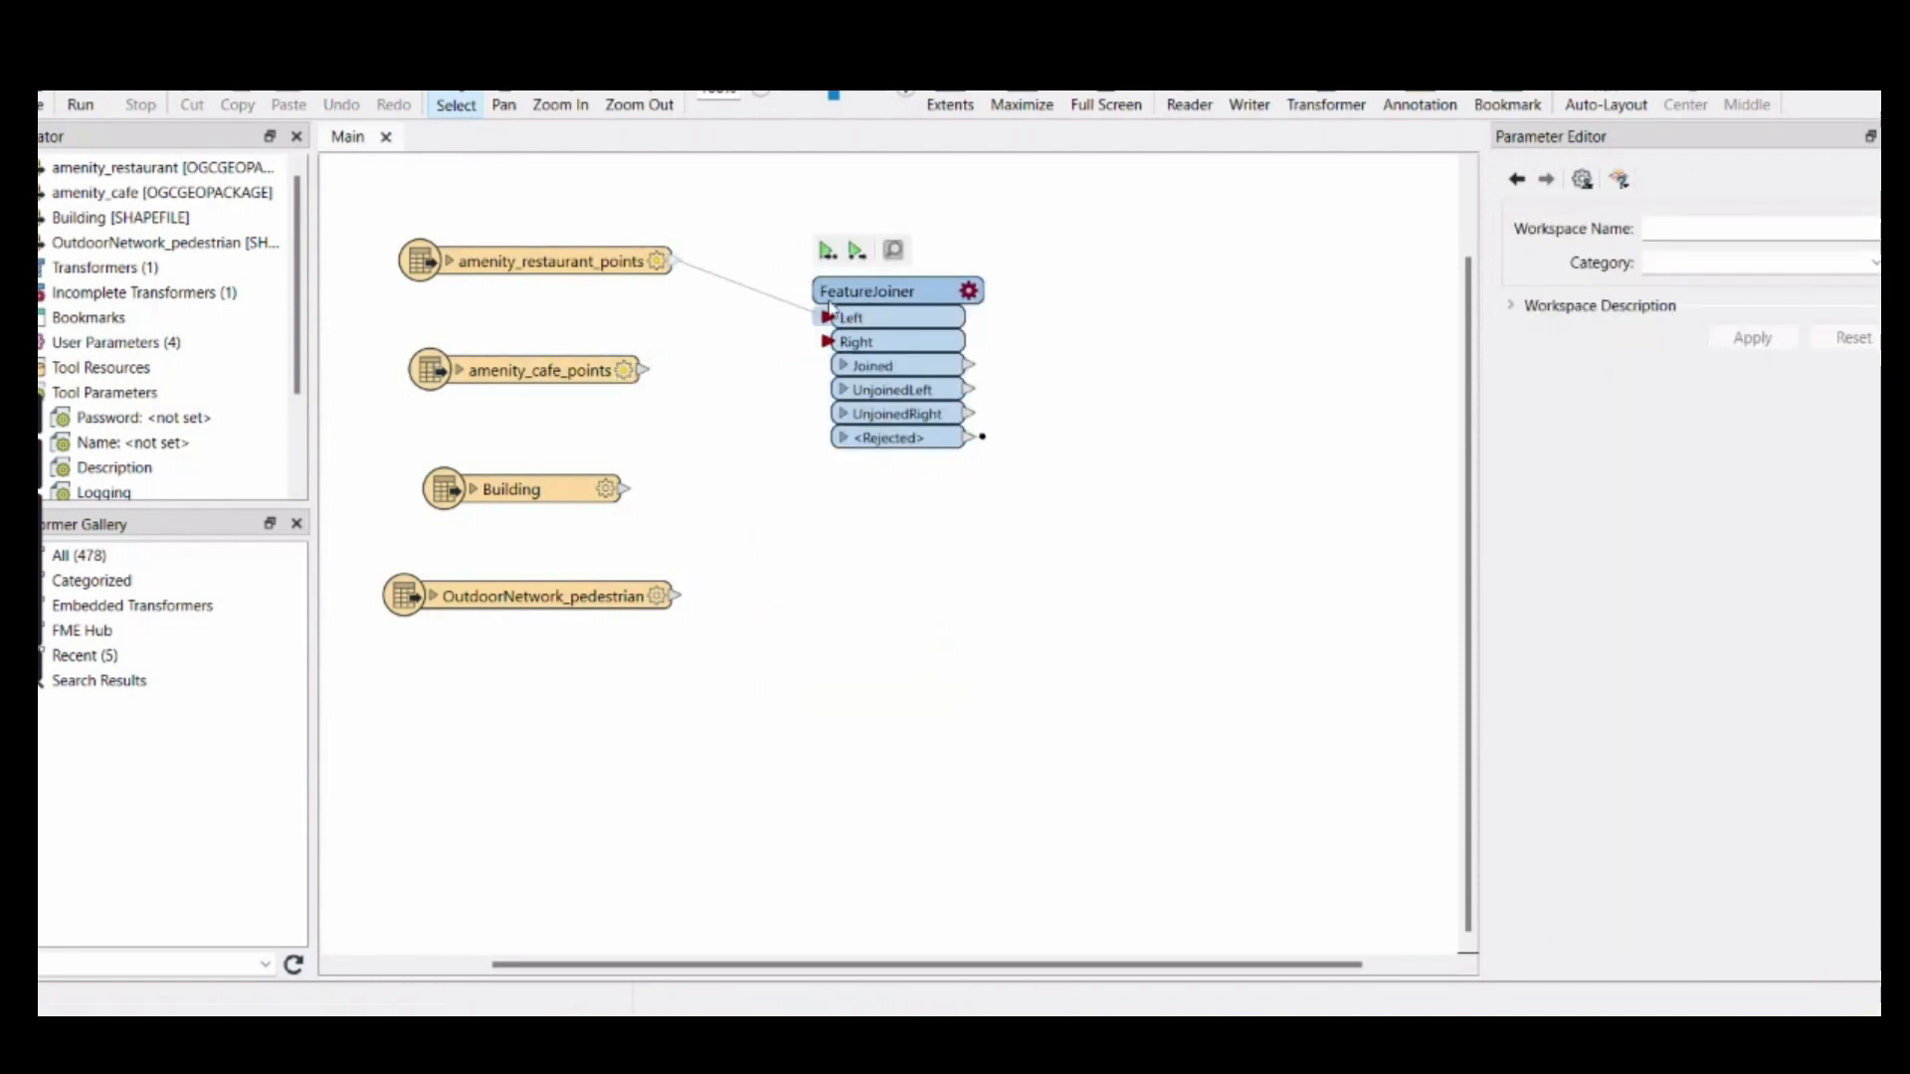
click(827, 317)
click(644, 370)
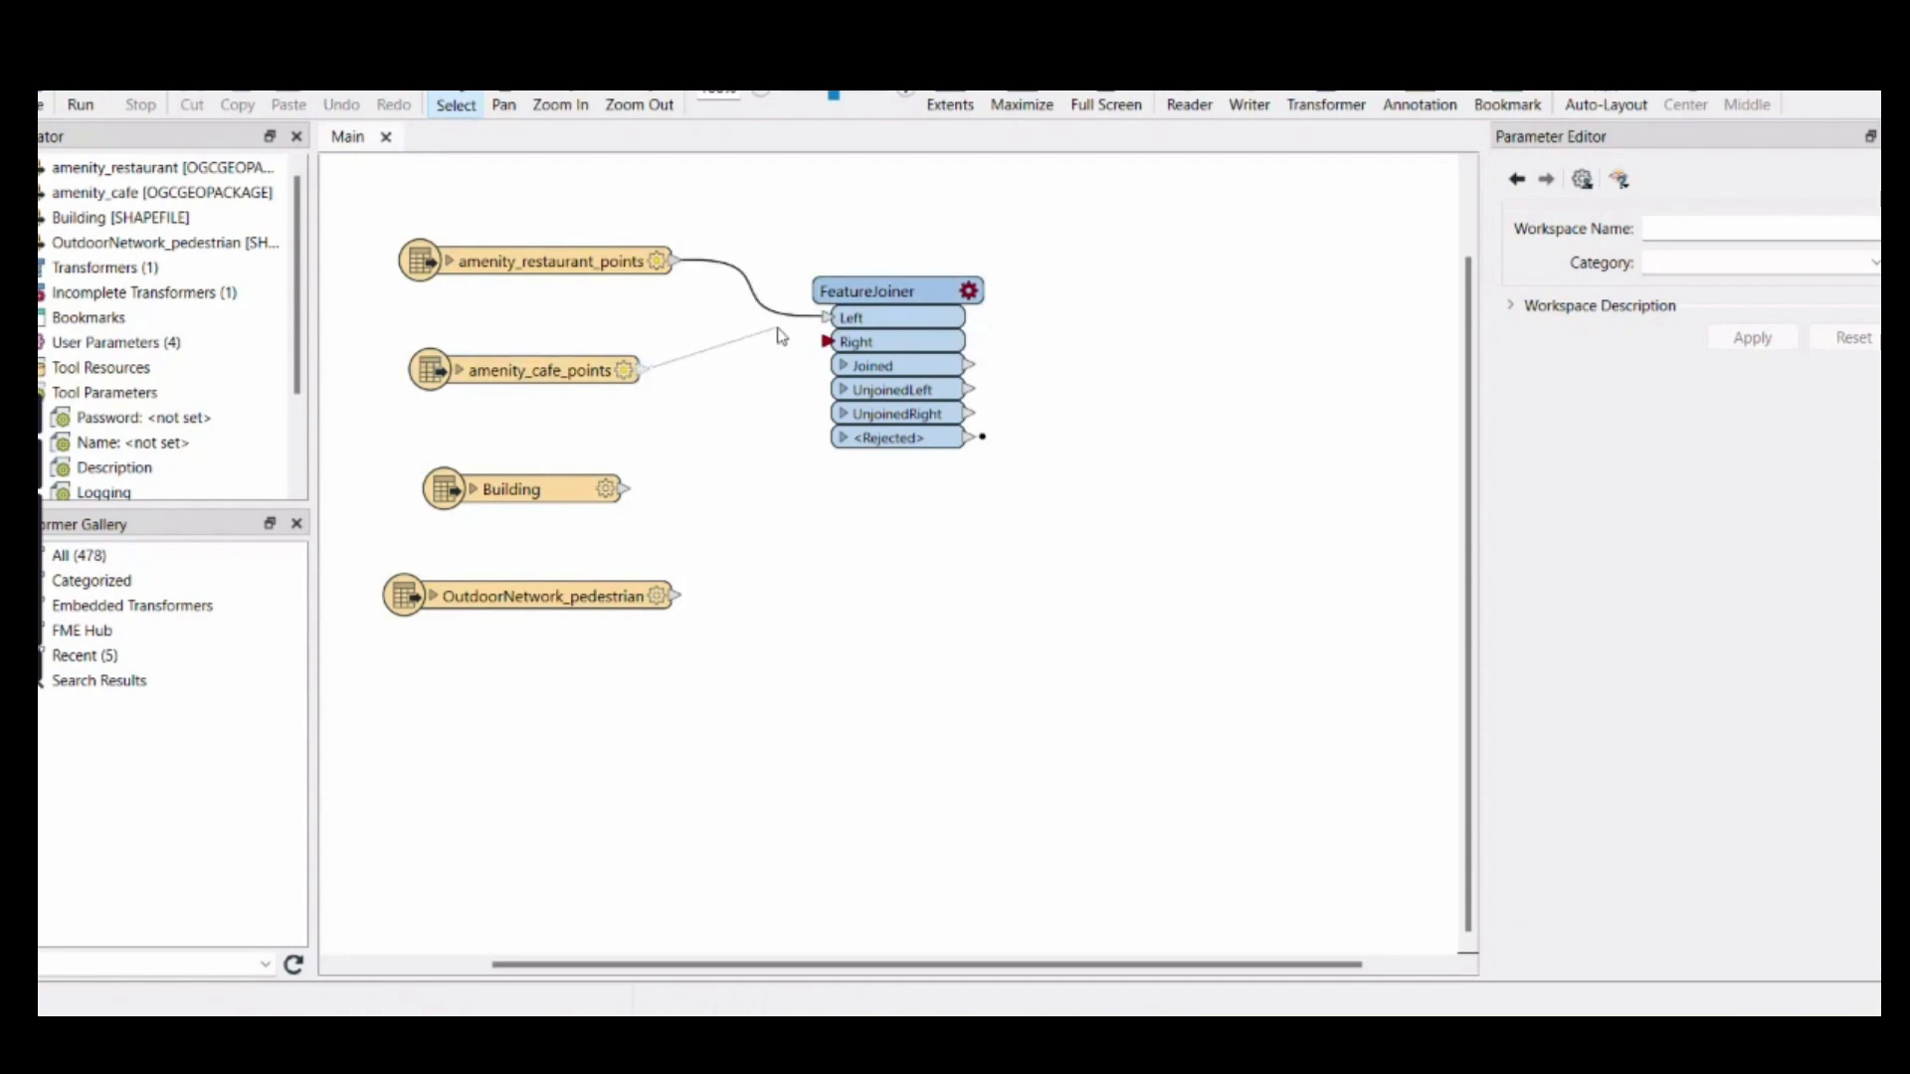
click(834, 342)
Set the FeatureJoiner's join mode to Full and its left join attribute to amenity
click(970, 291)
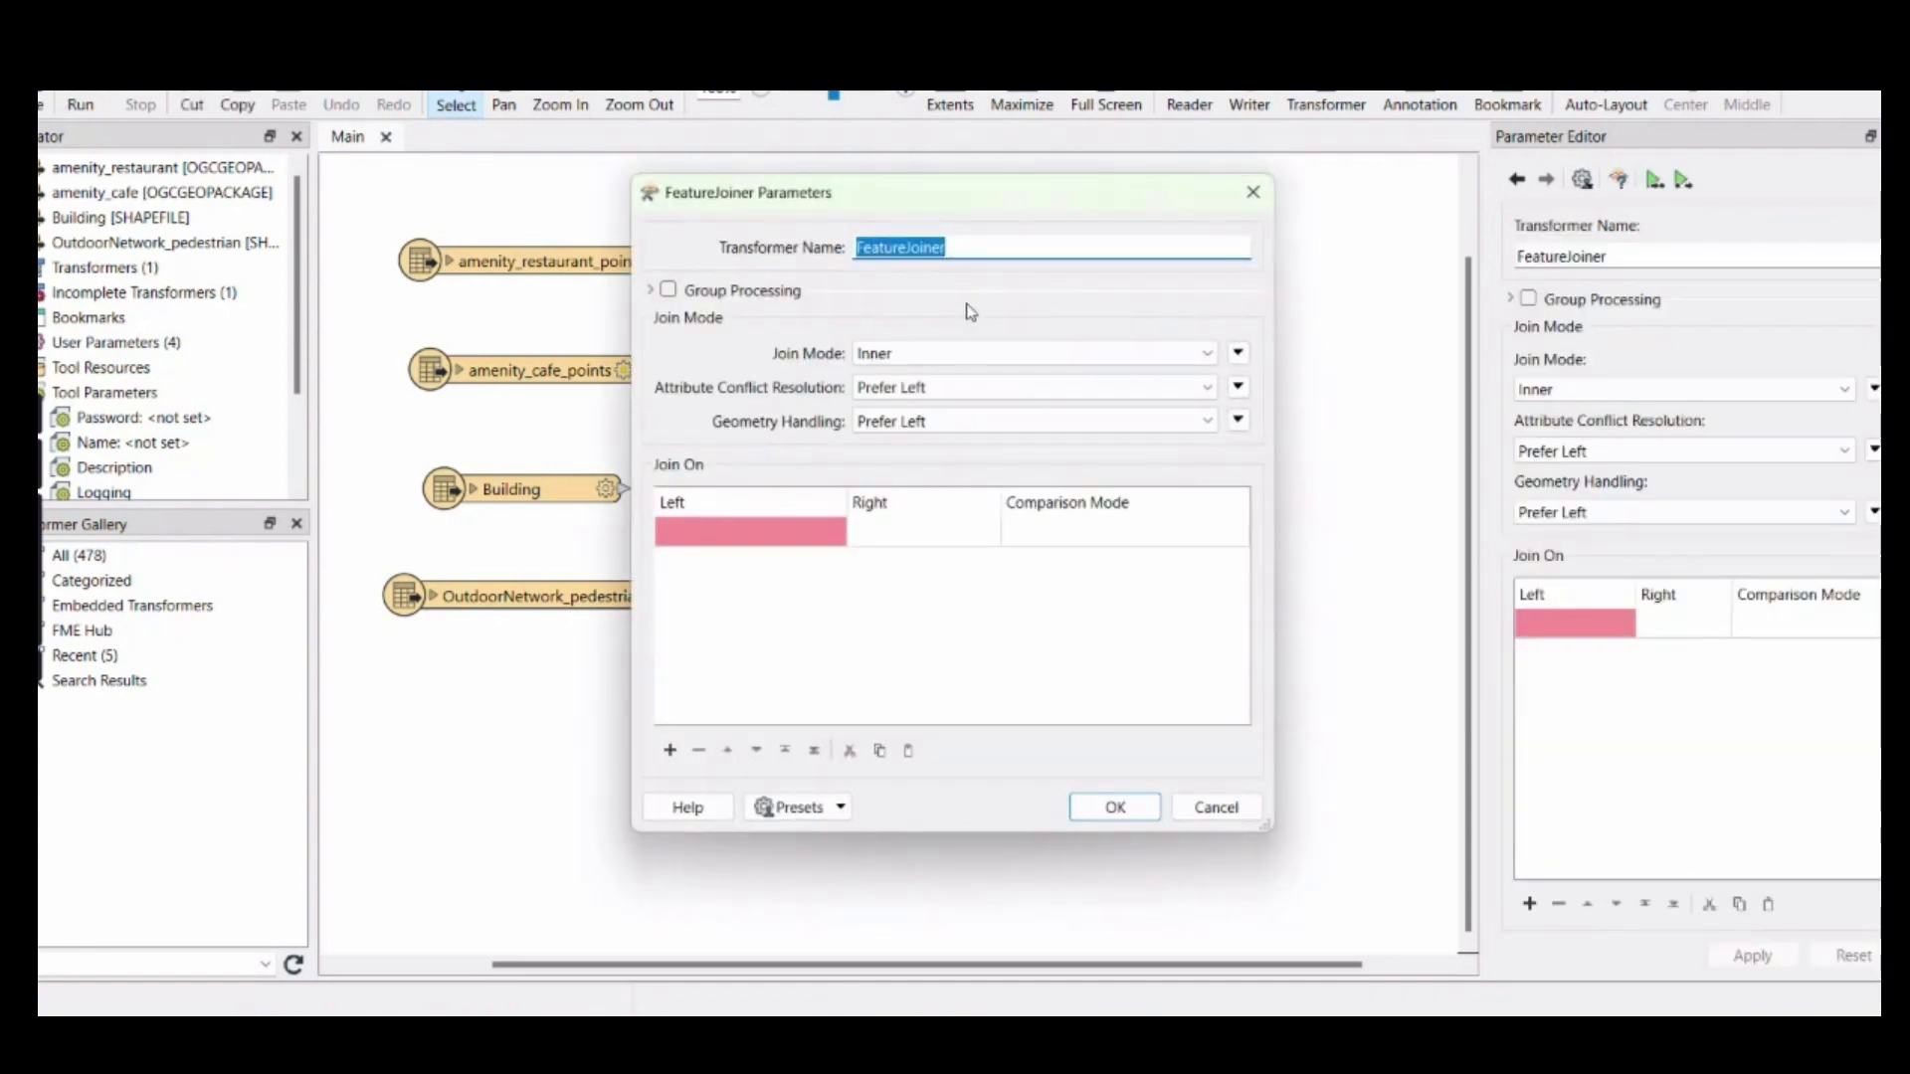
click(926, 356)
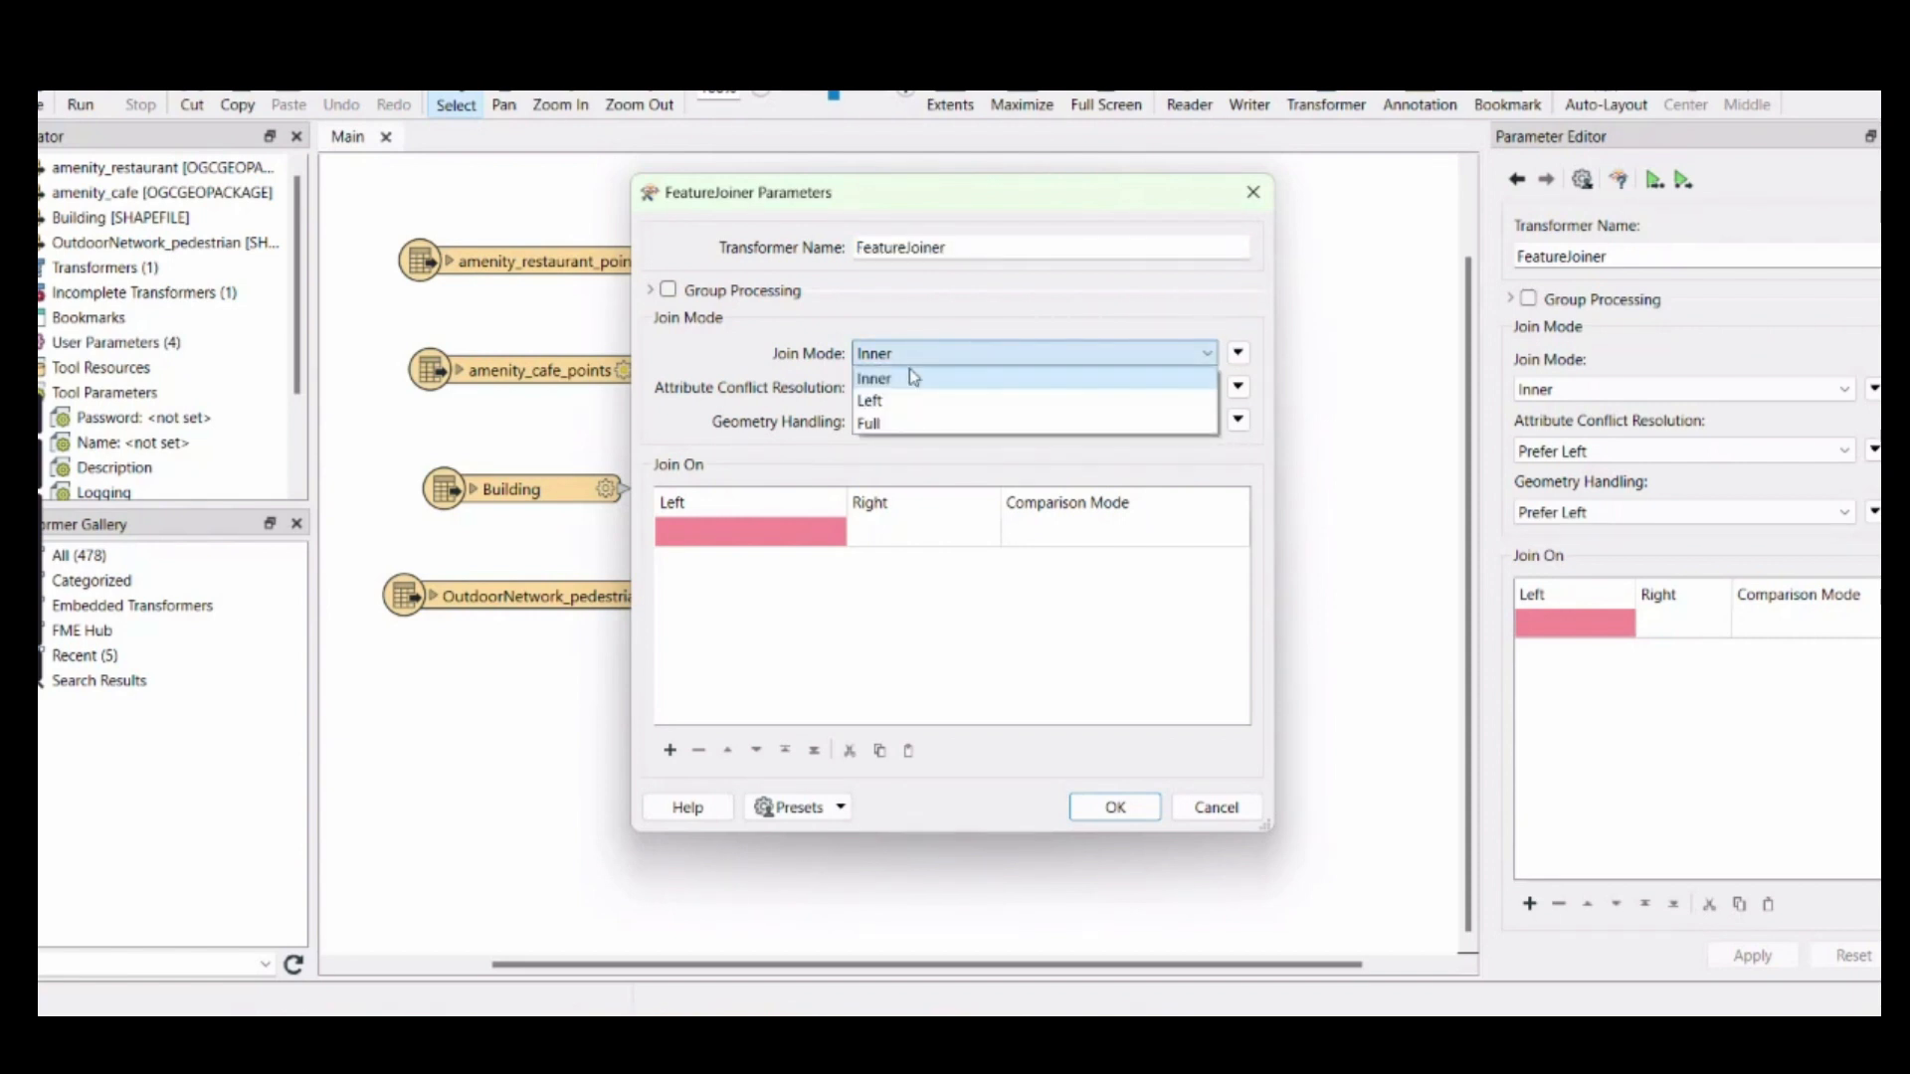
click(869, 423)
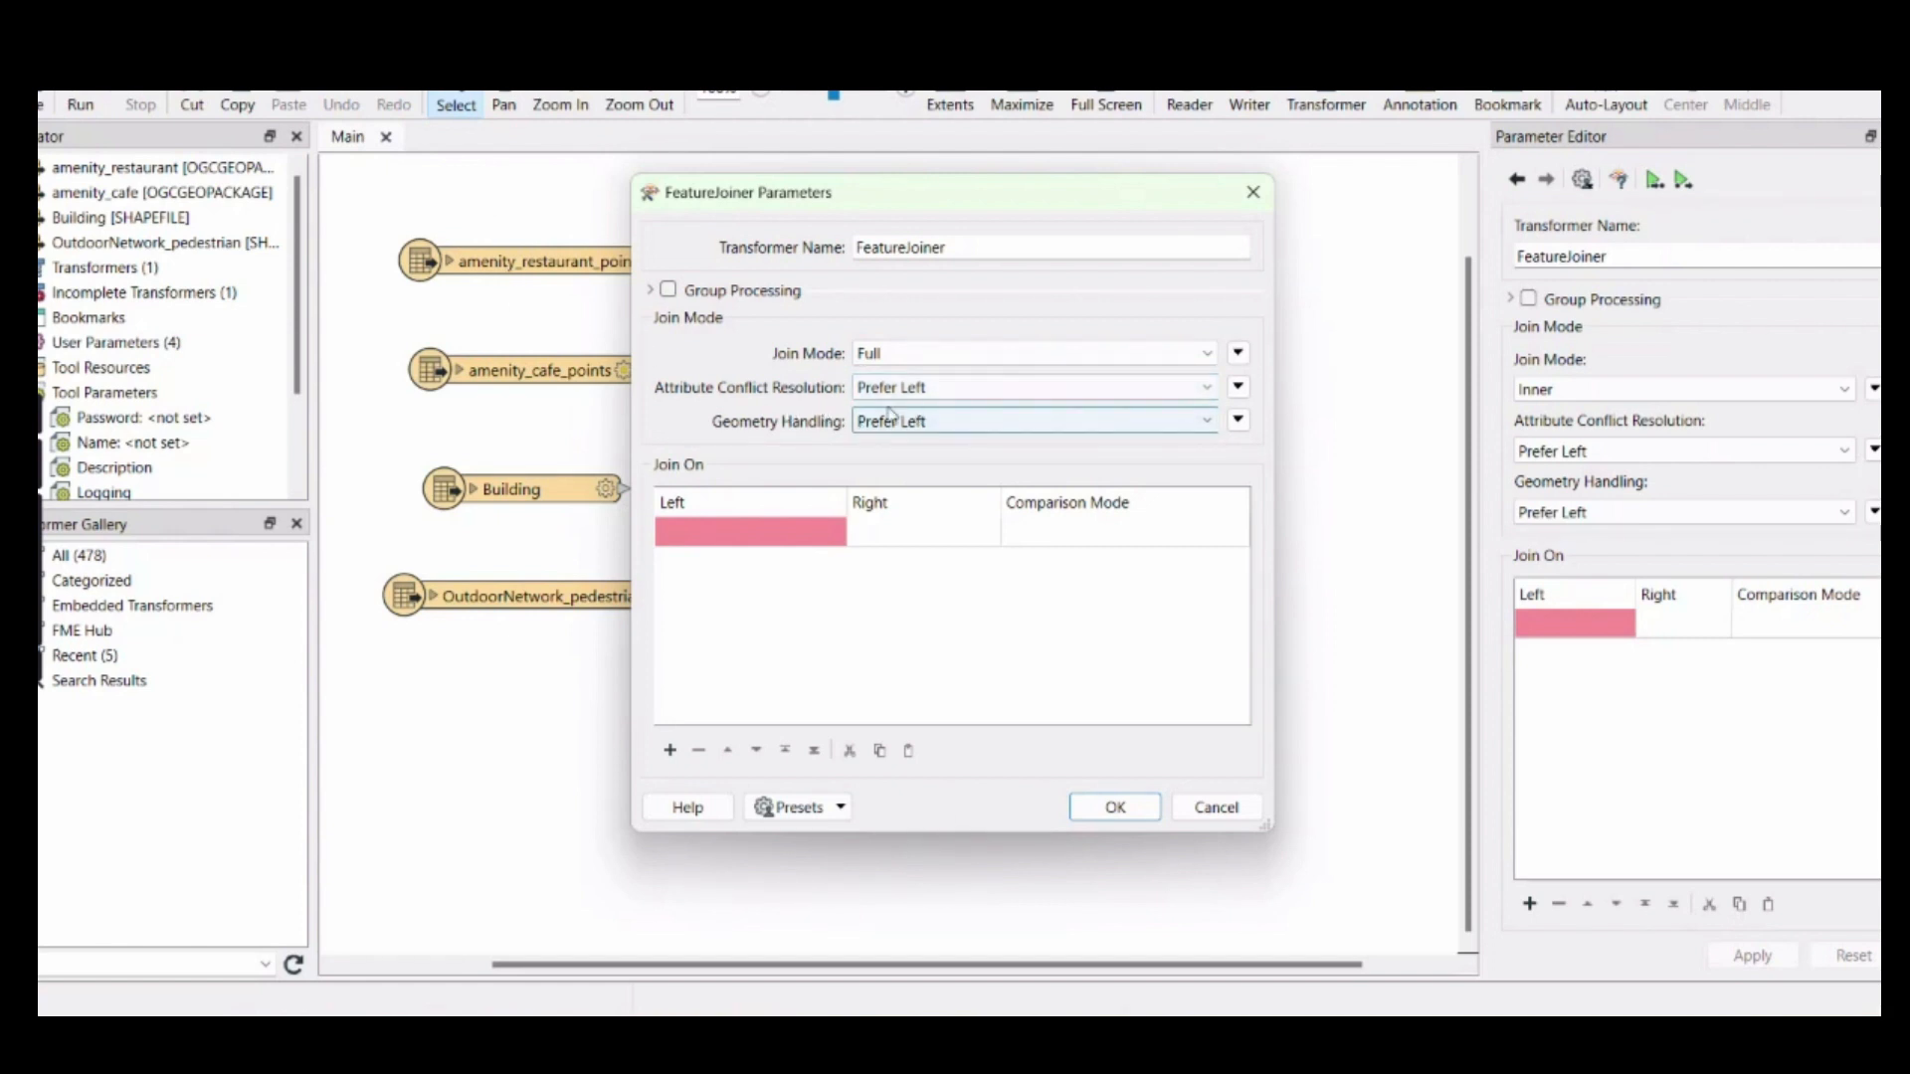
click(786, 537)
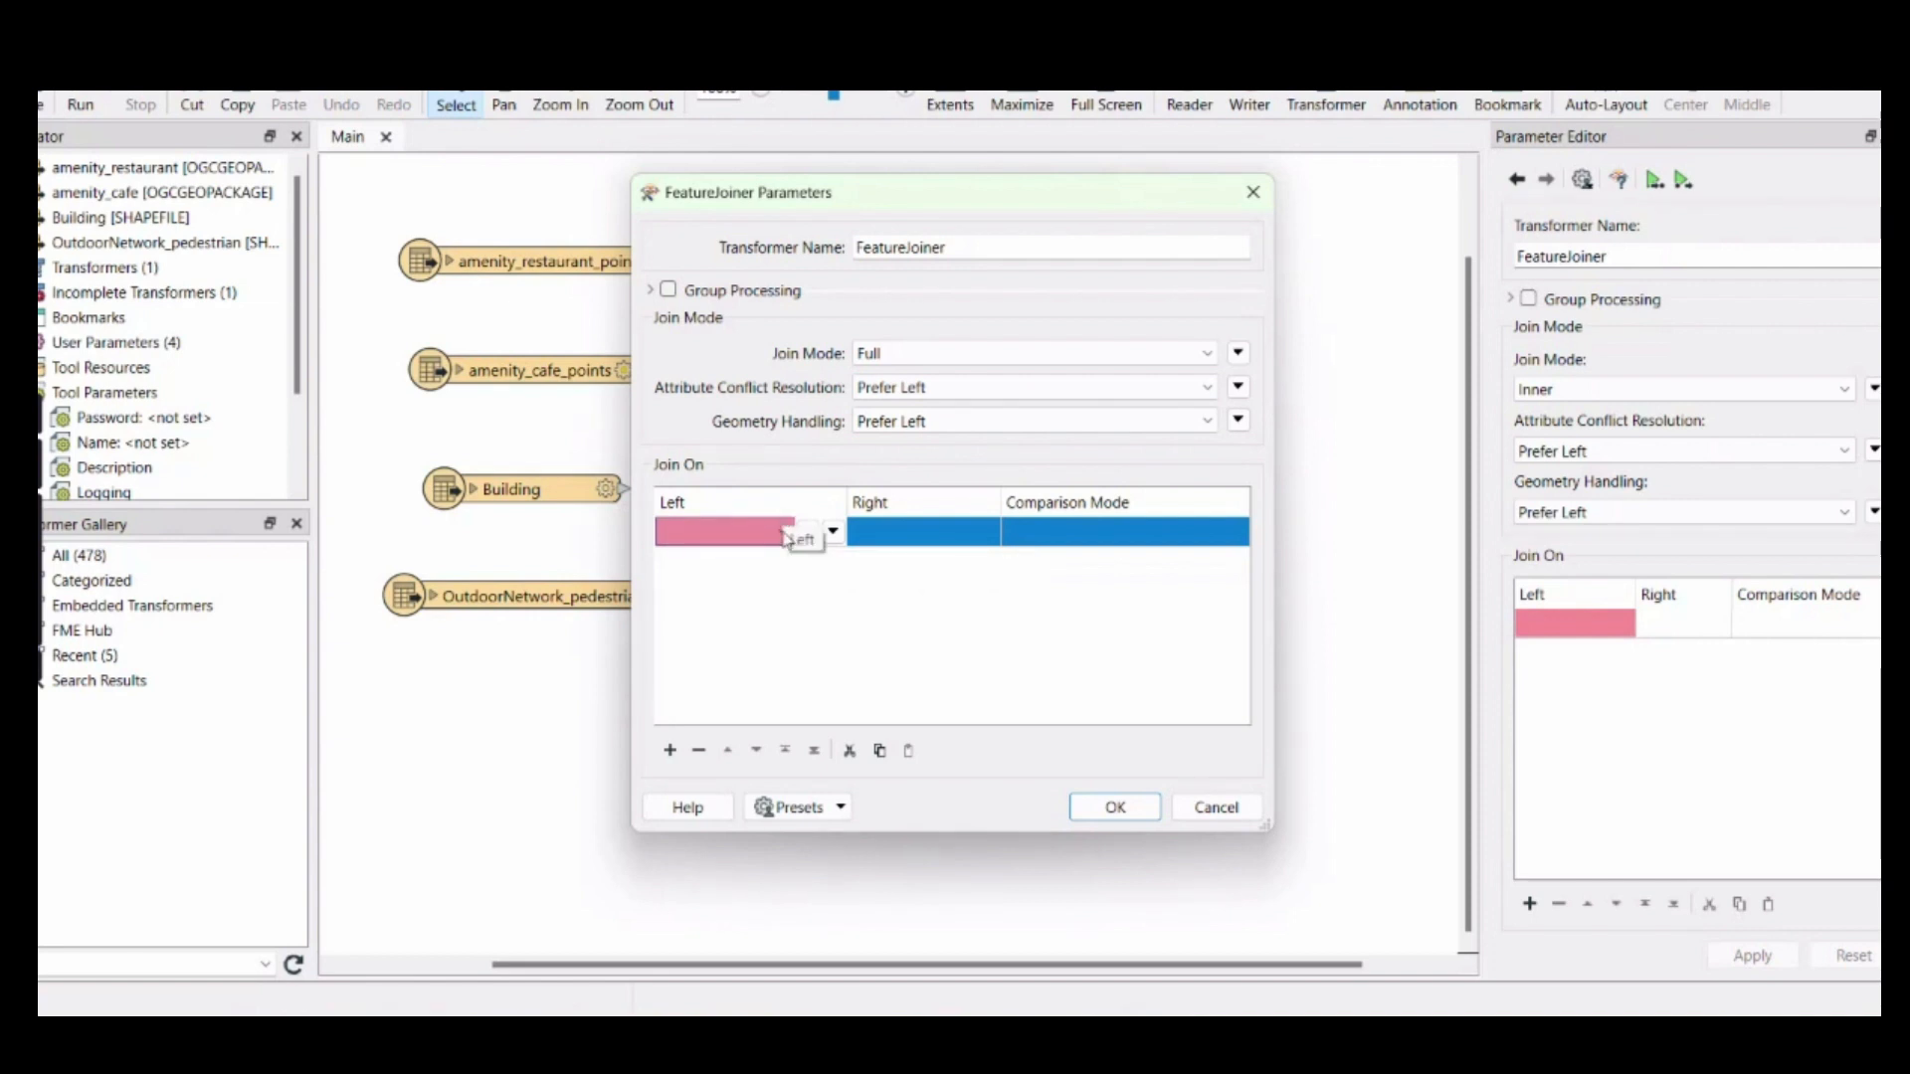
click(783, 535)
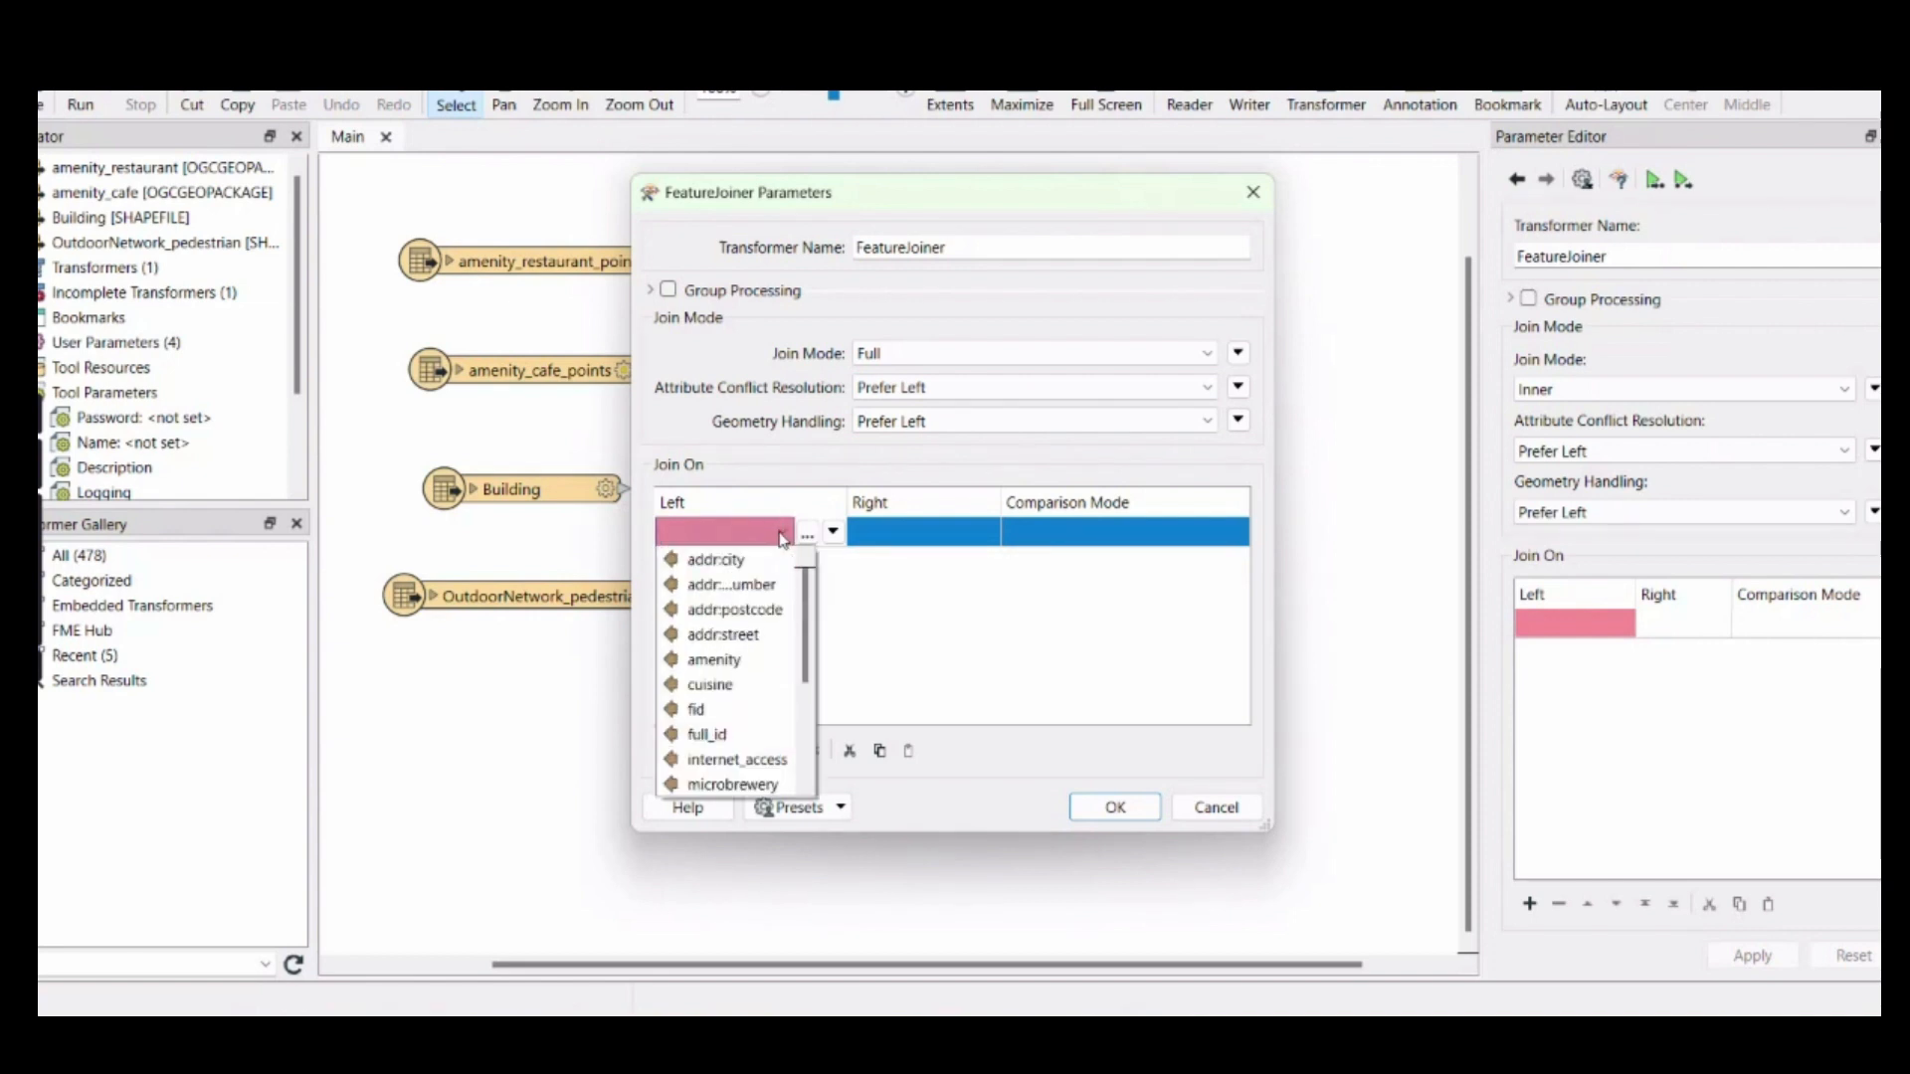
click(728, 662)
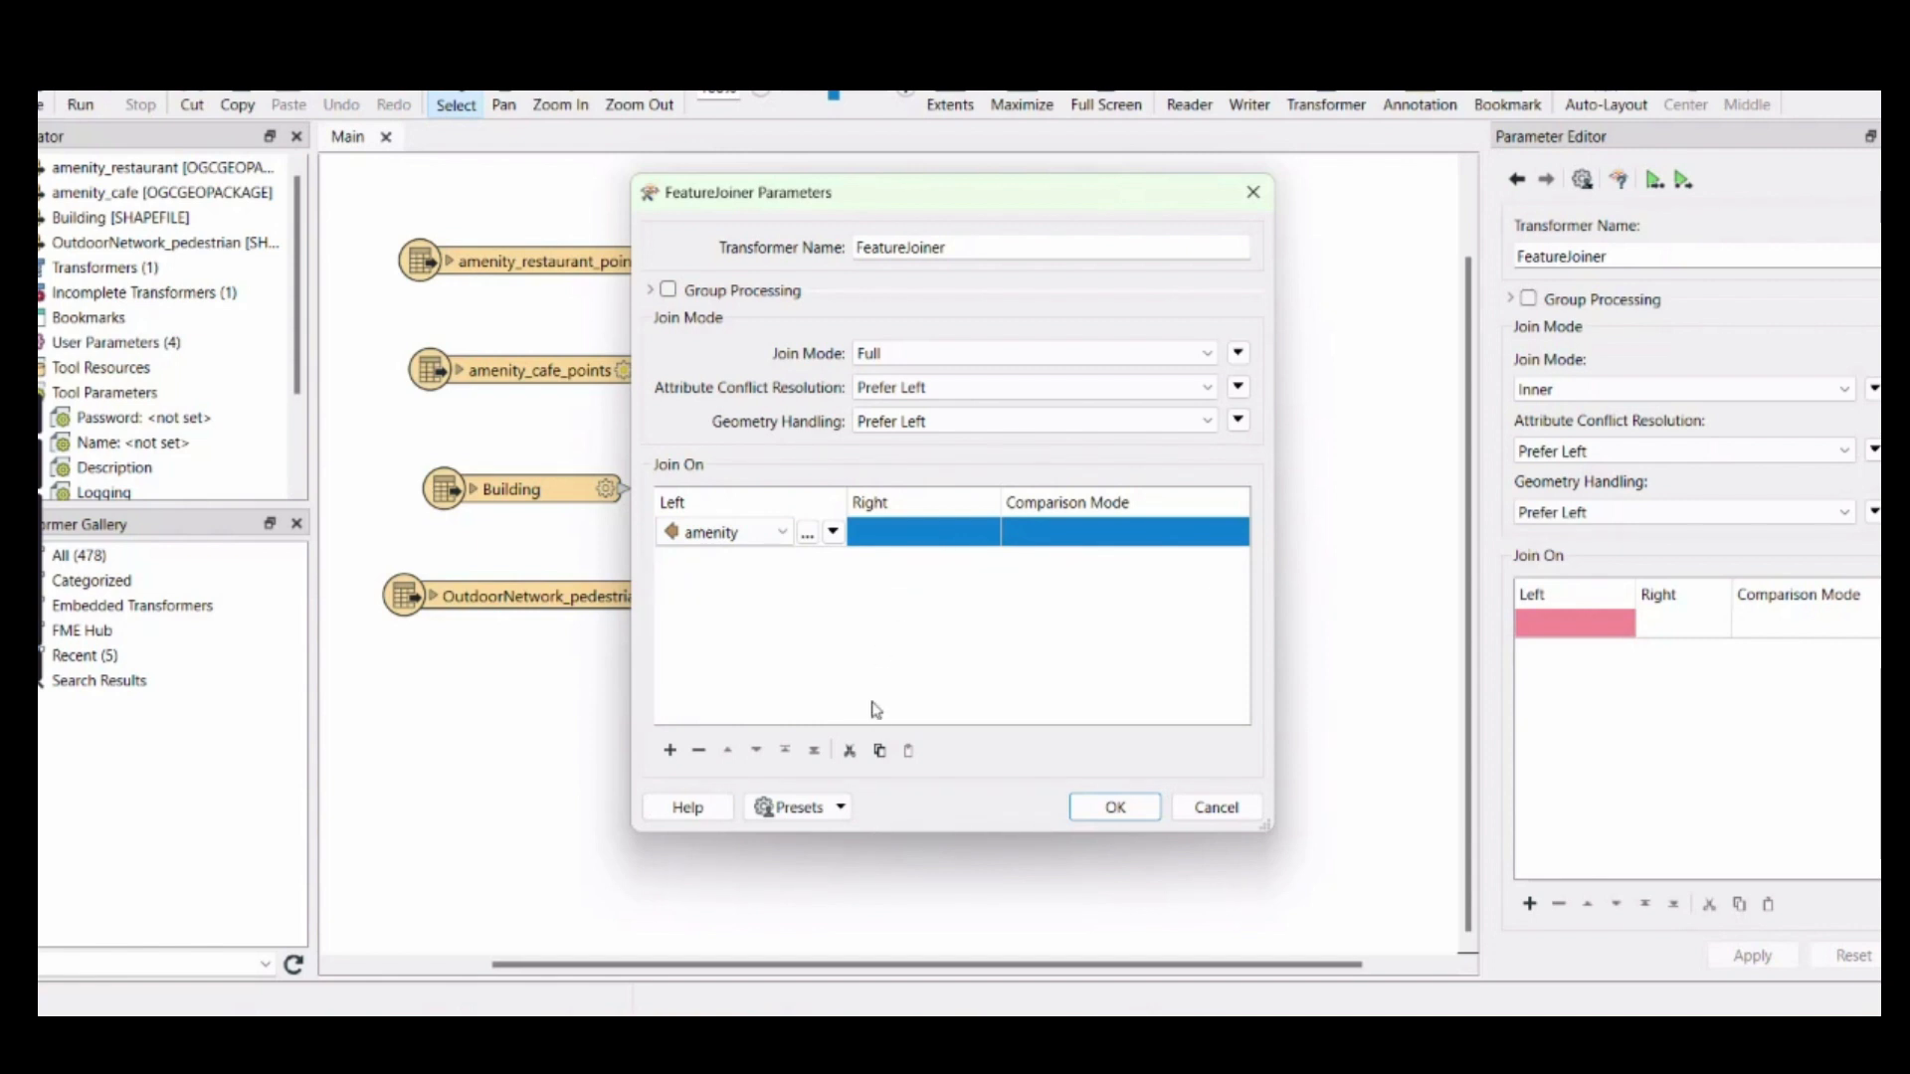
click(1116, 807)
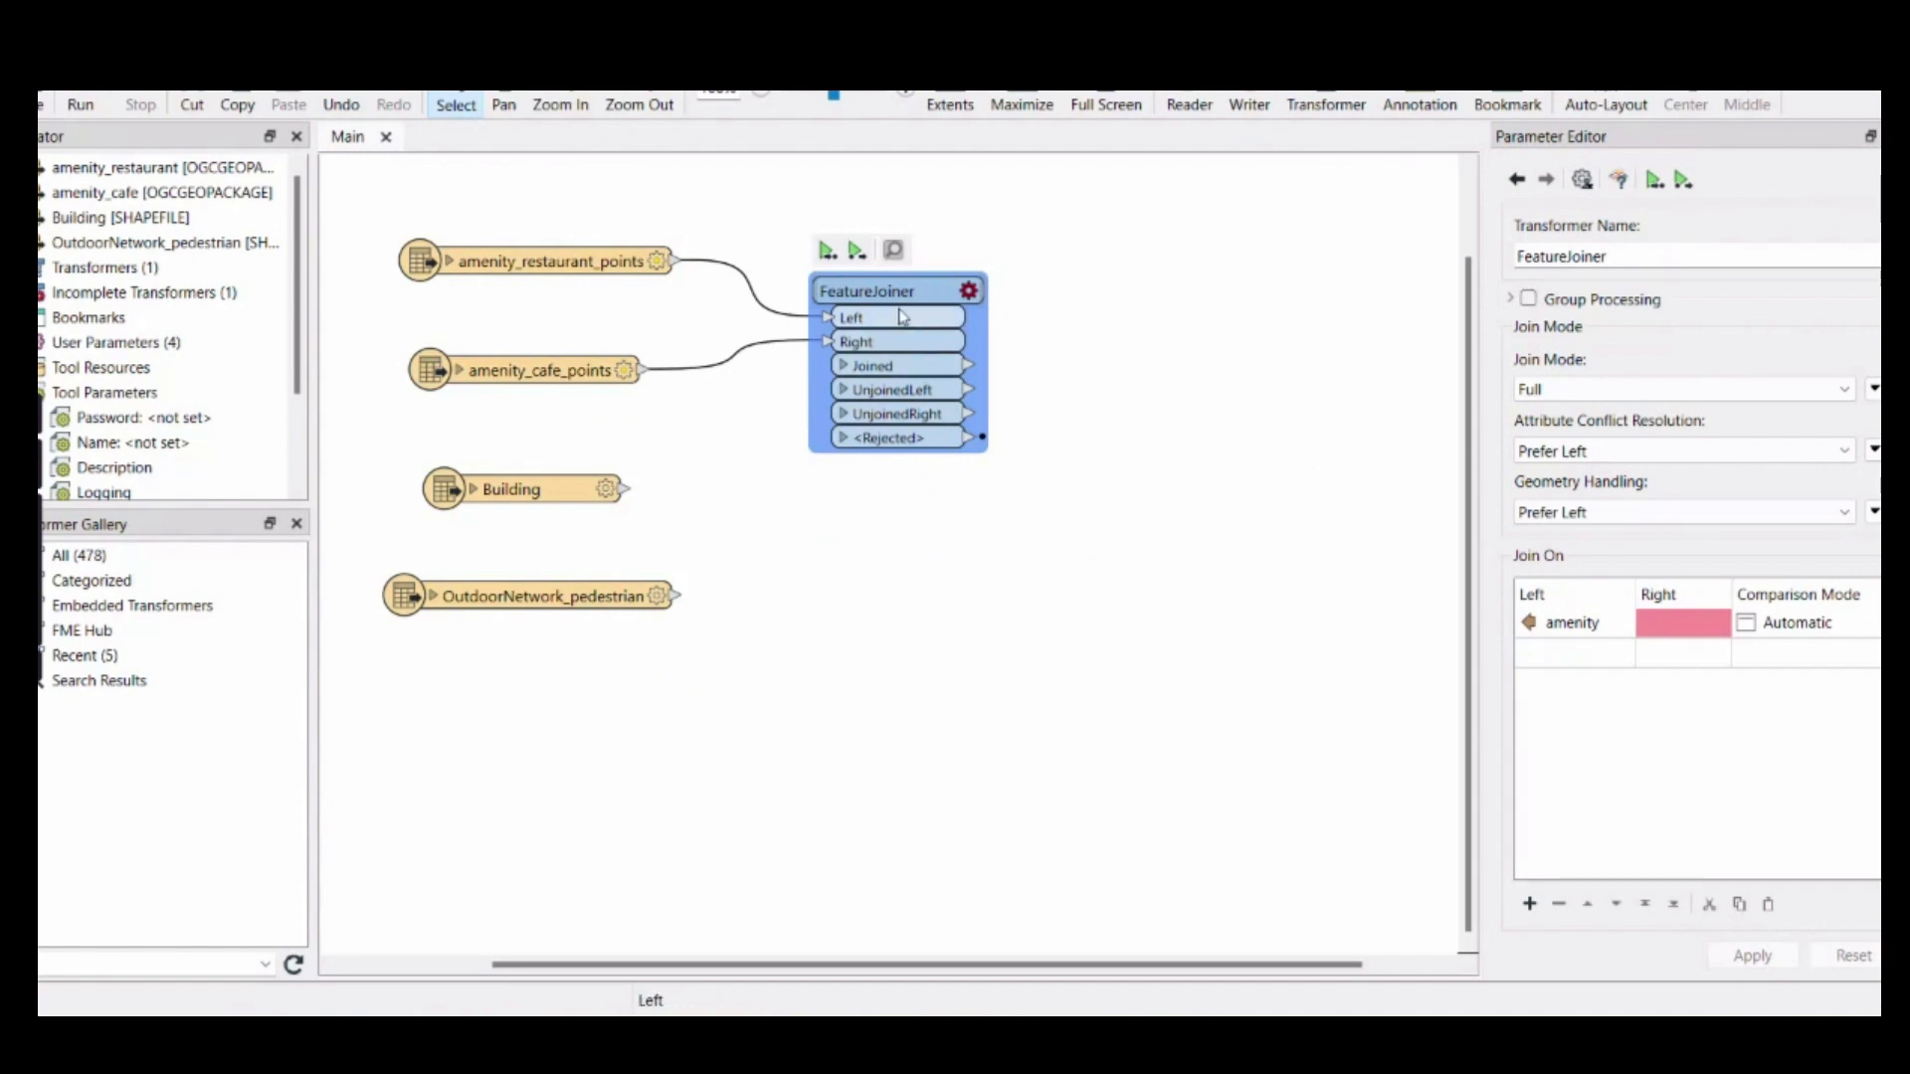
Set the FeatureJoiner's right join attribute to amenity and apply the parameters
drag(905, 287, 901, 293)
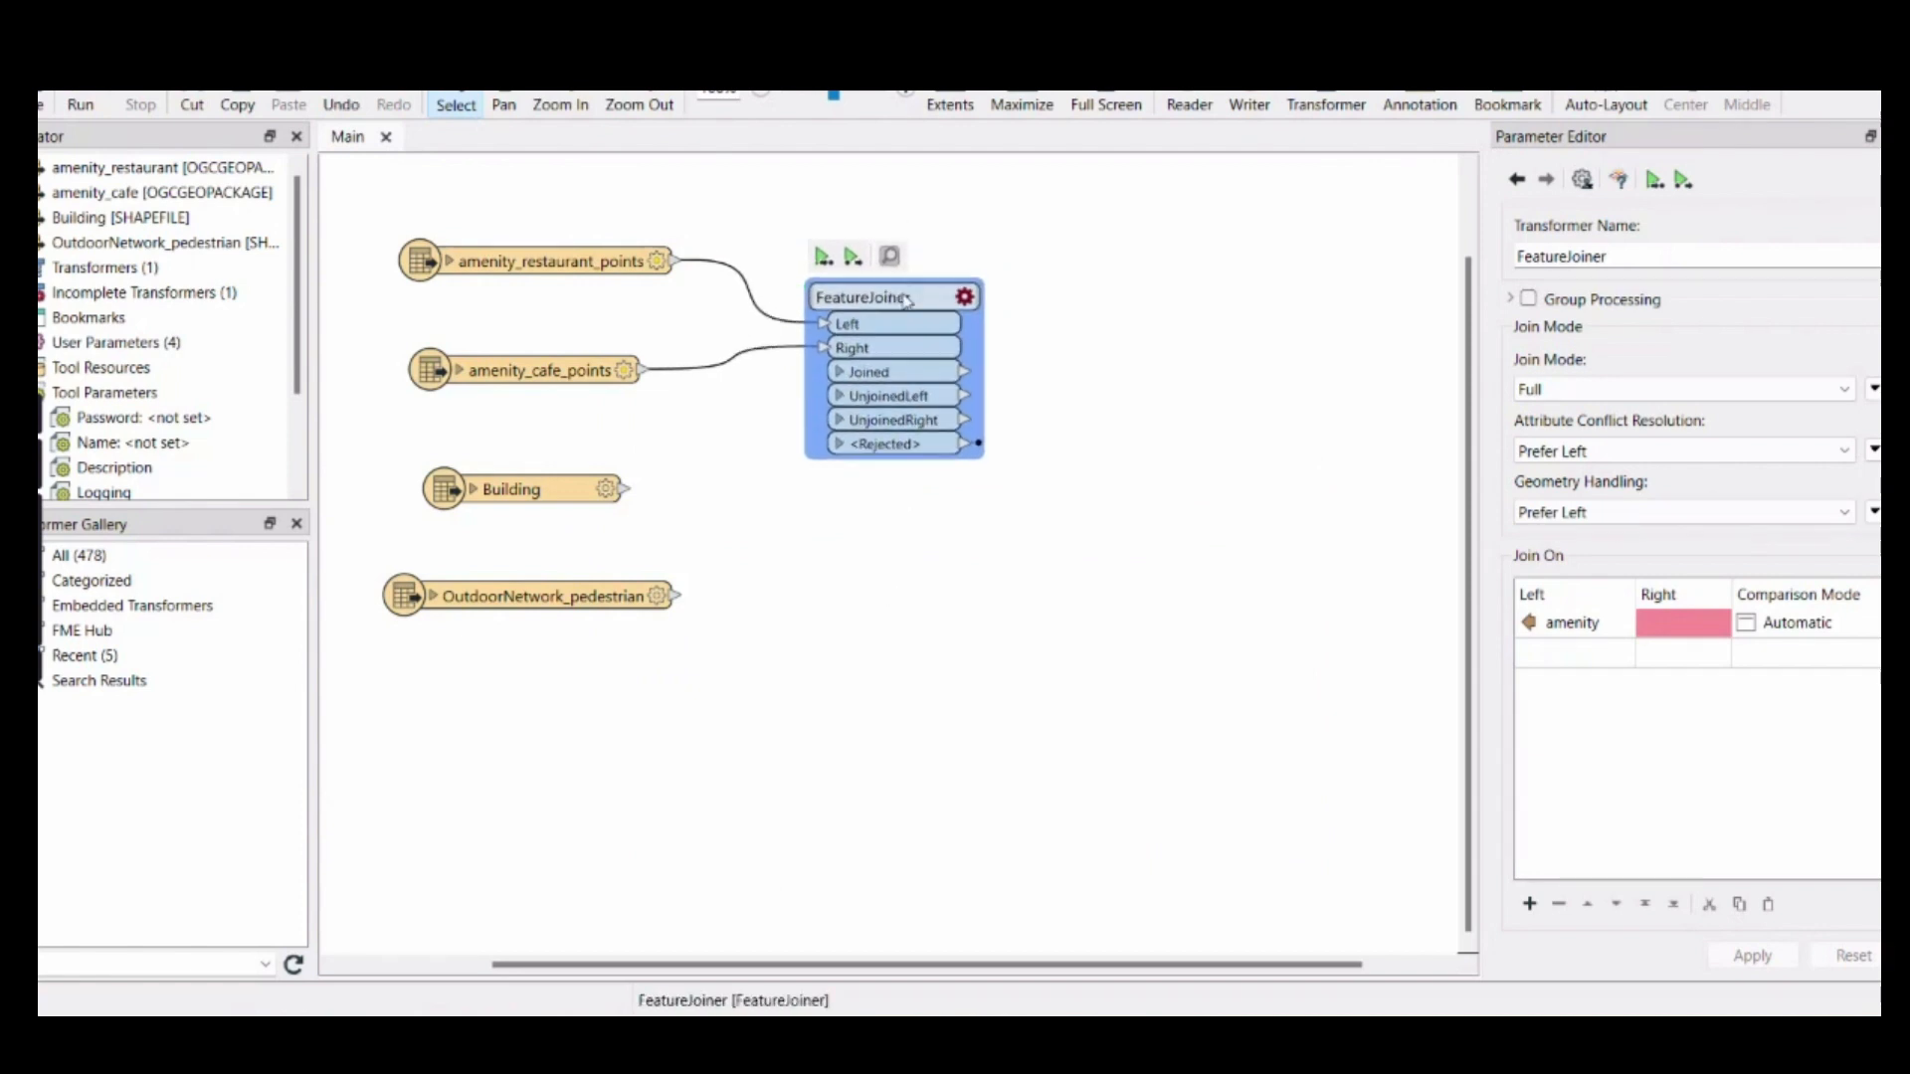
click(967, 298)
click(917, 531)
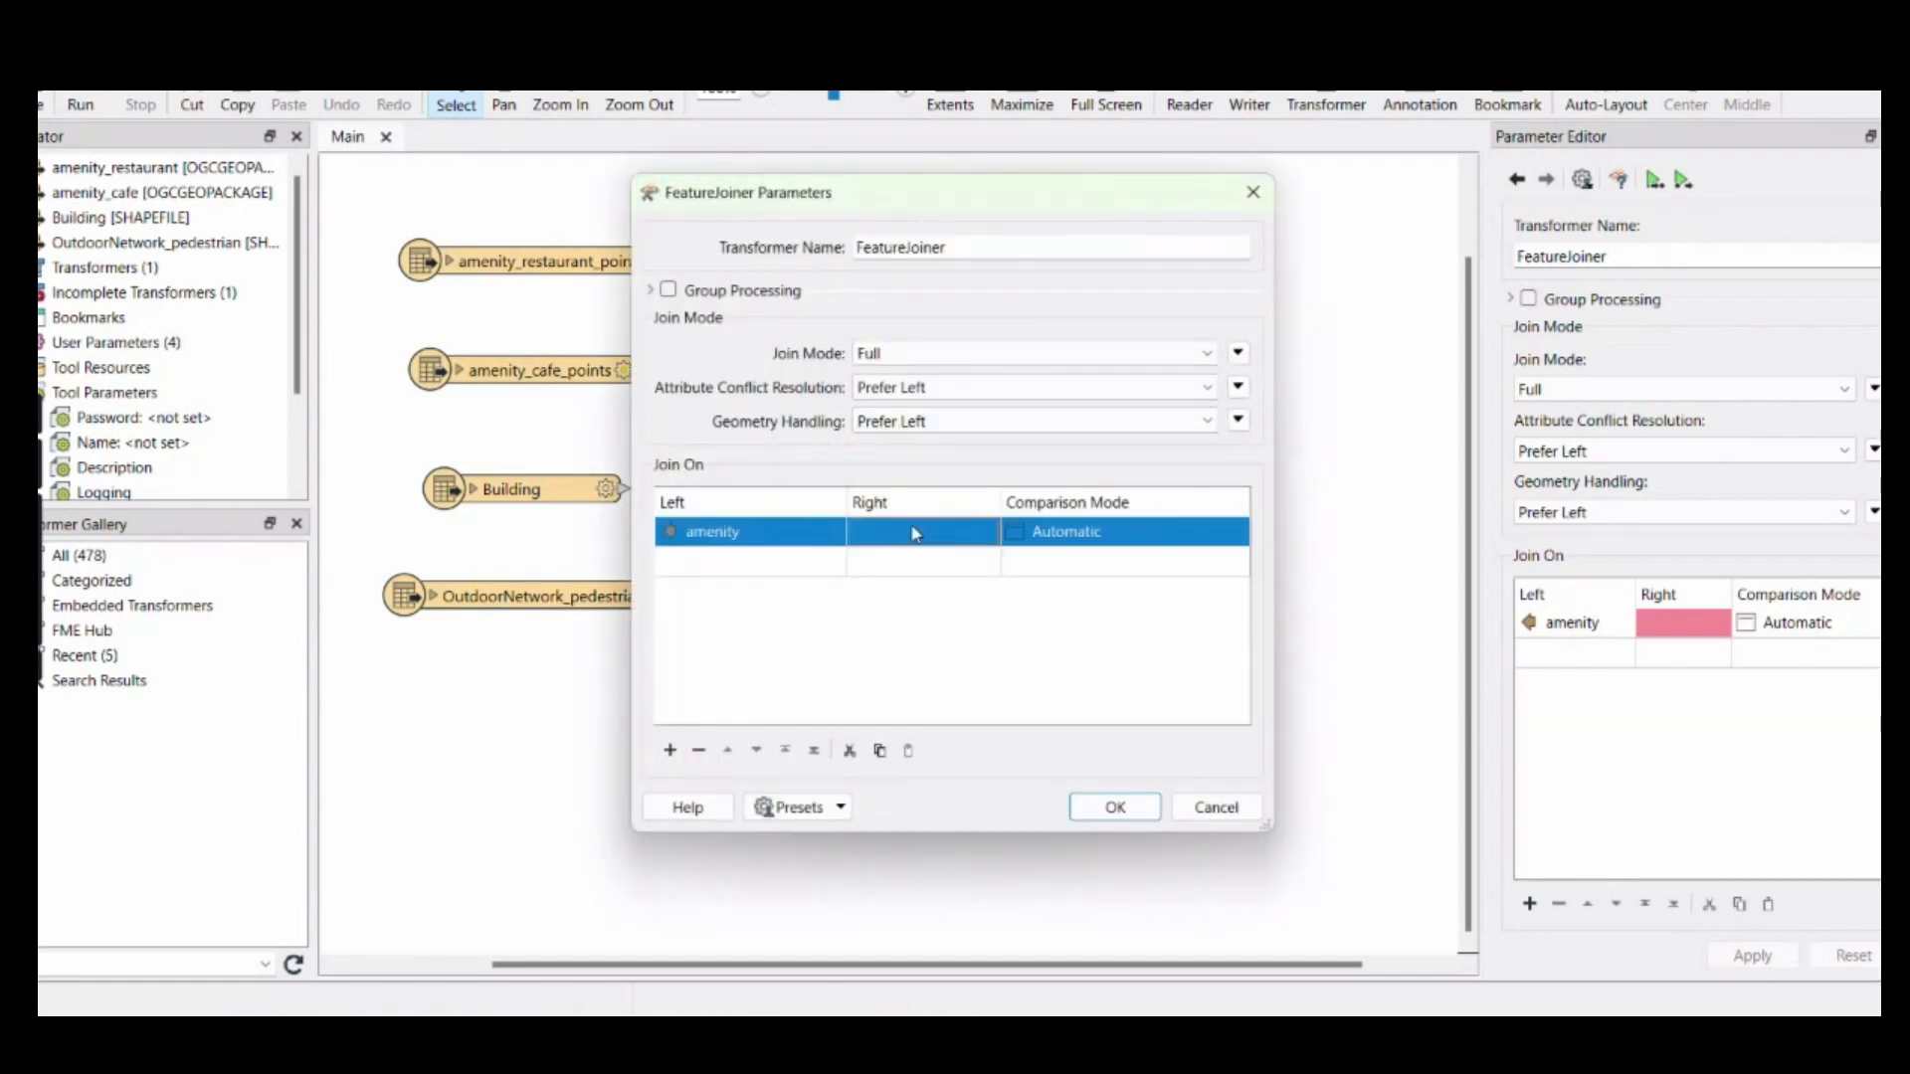
click(935, 531)
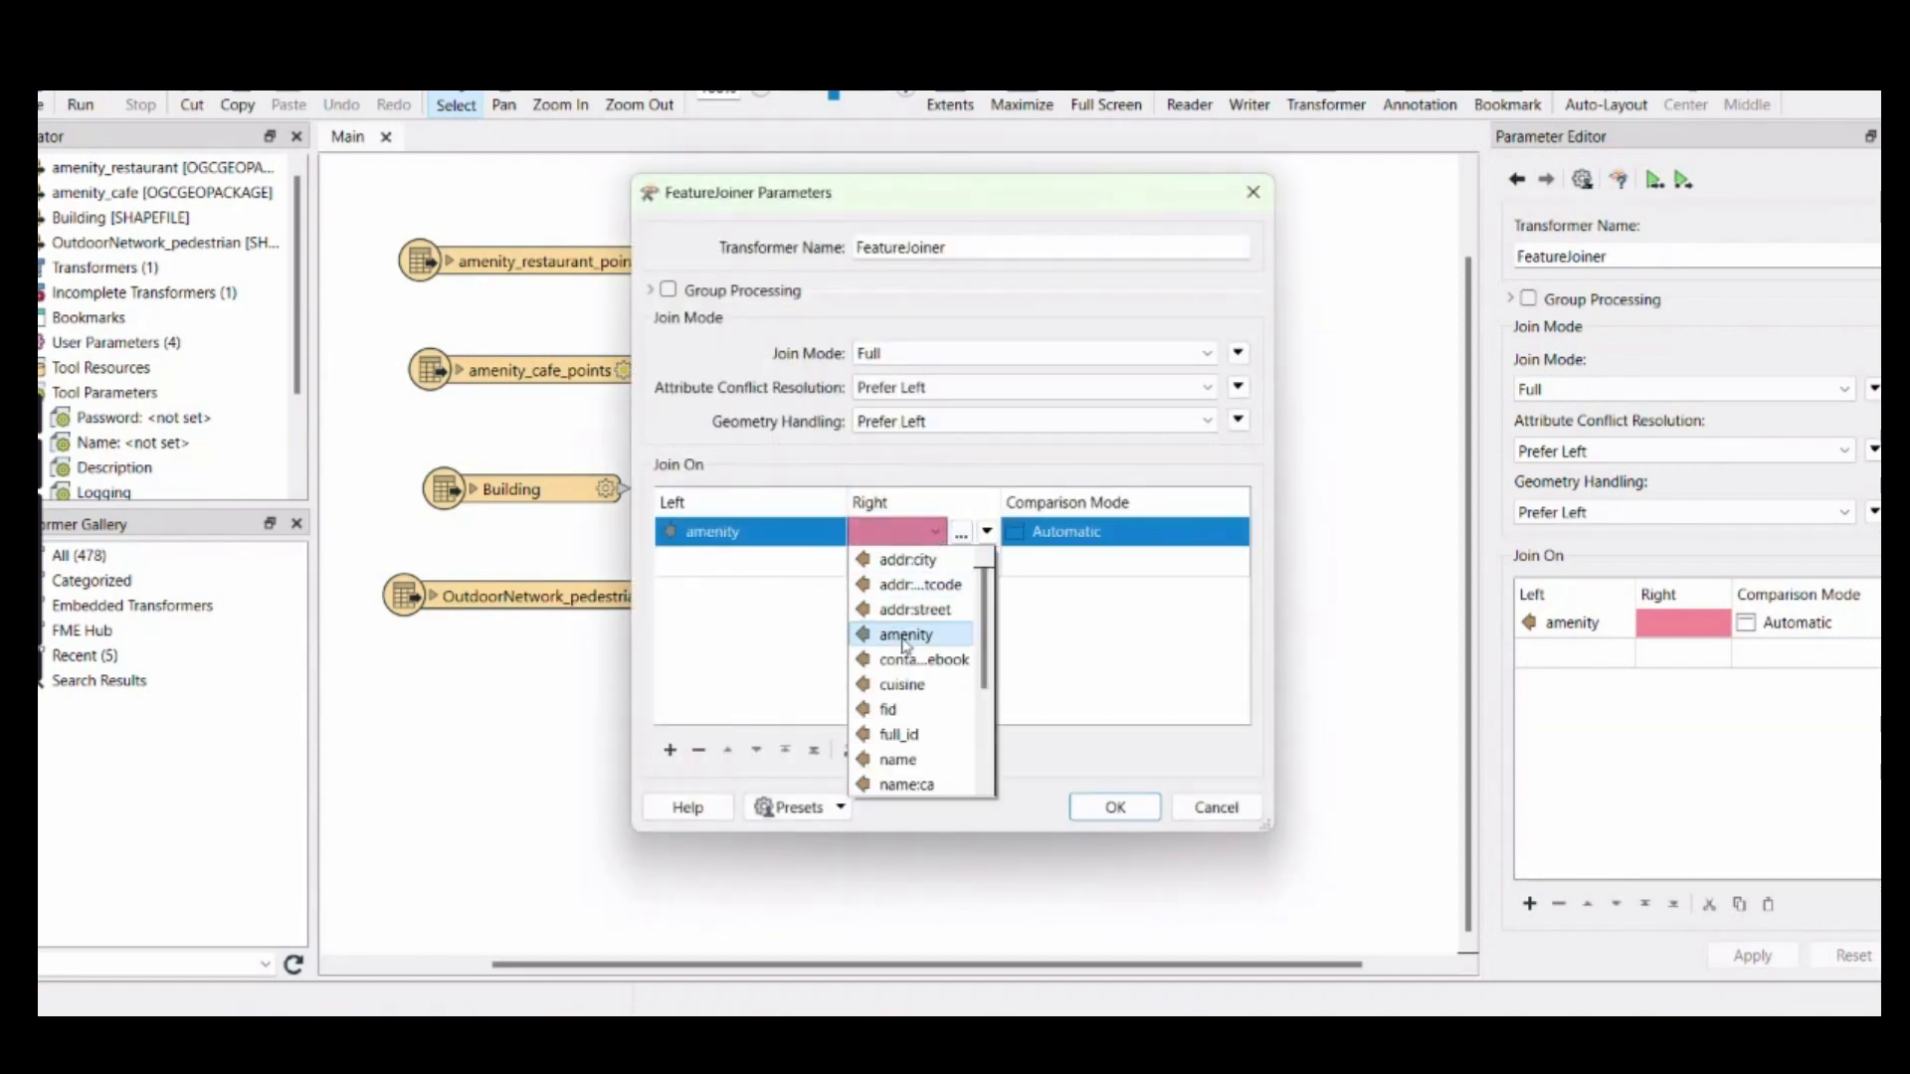
click(907, 639)
click(1114, 806)
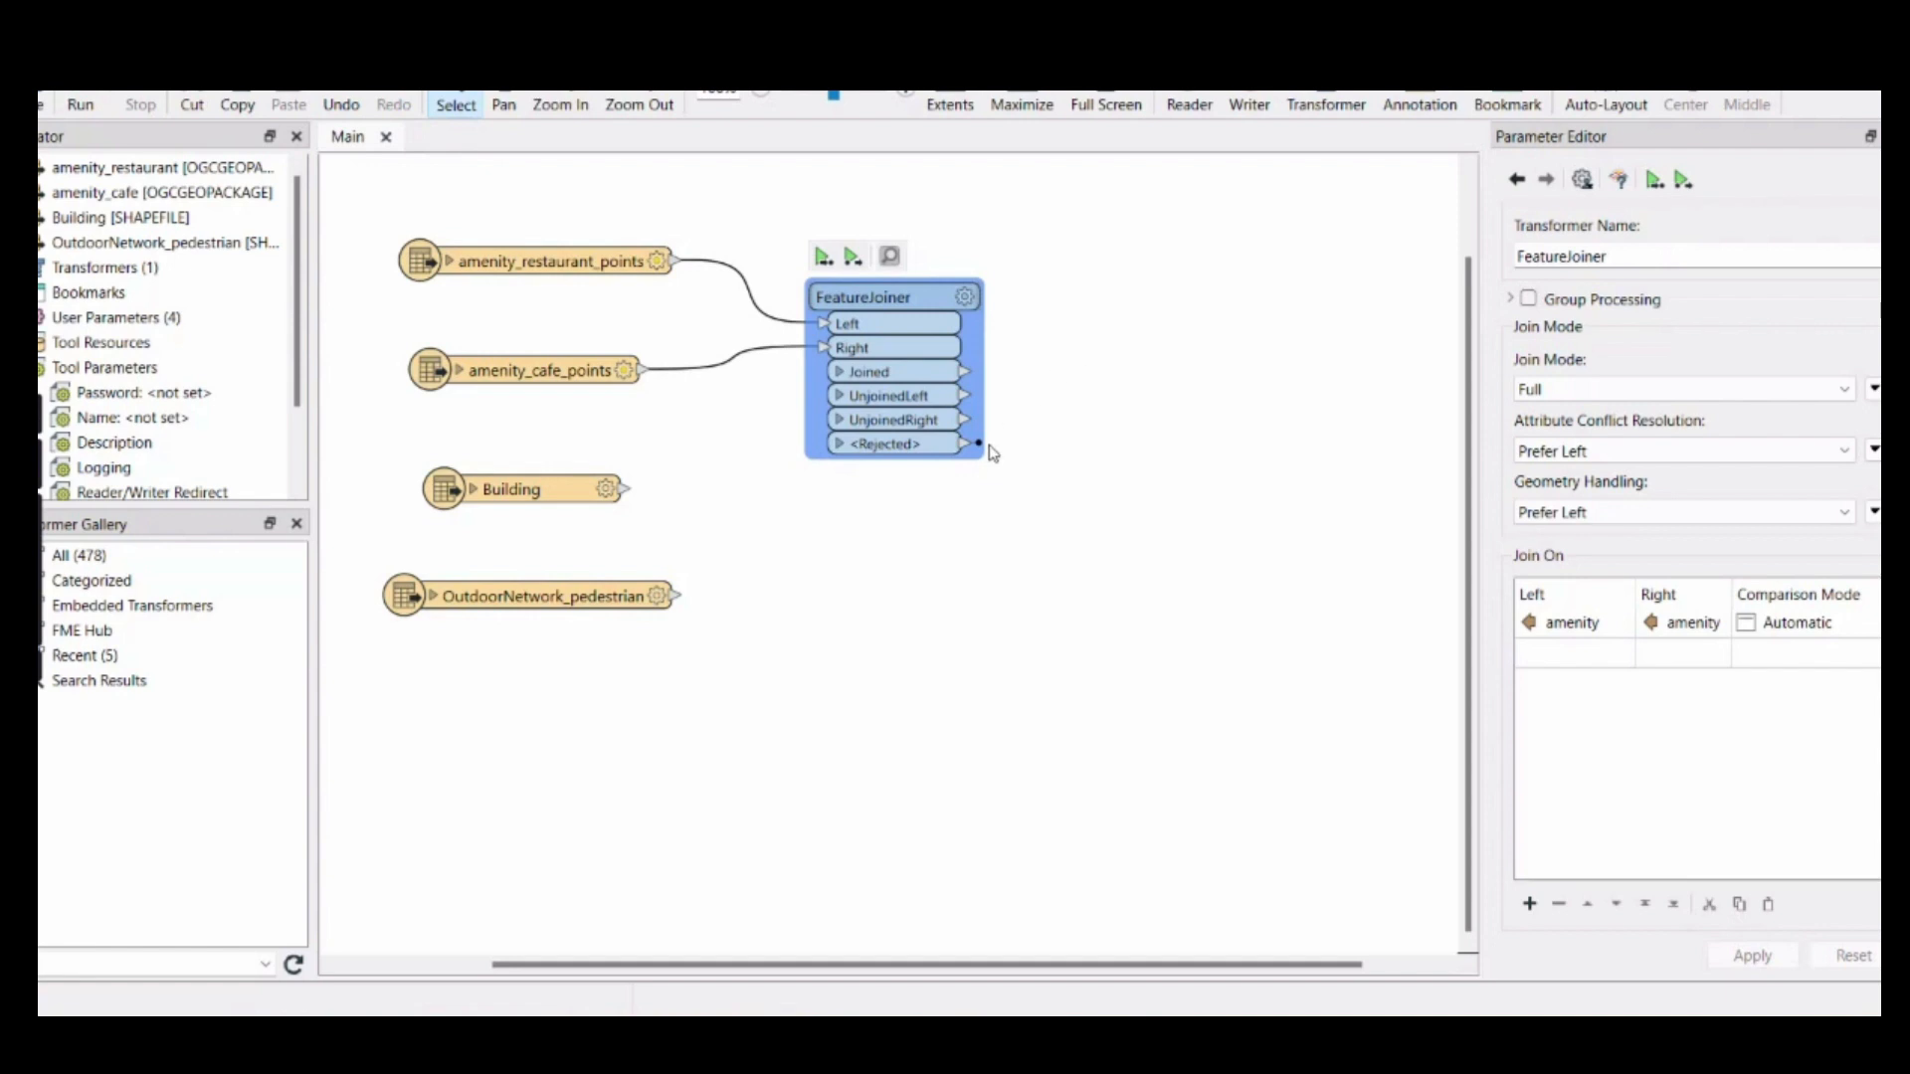
Review the FeatureJoiner's join mode, conflict resolution, geometry handling and join attributes
click(1031, 400)
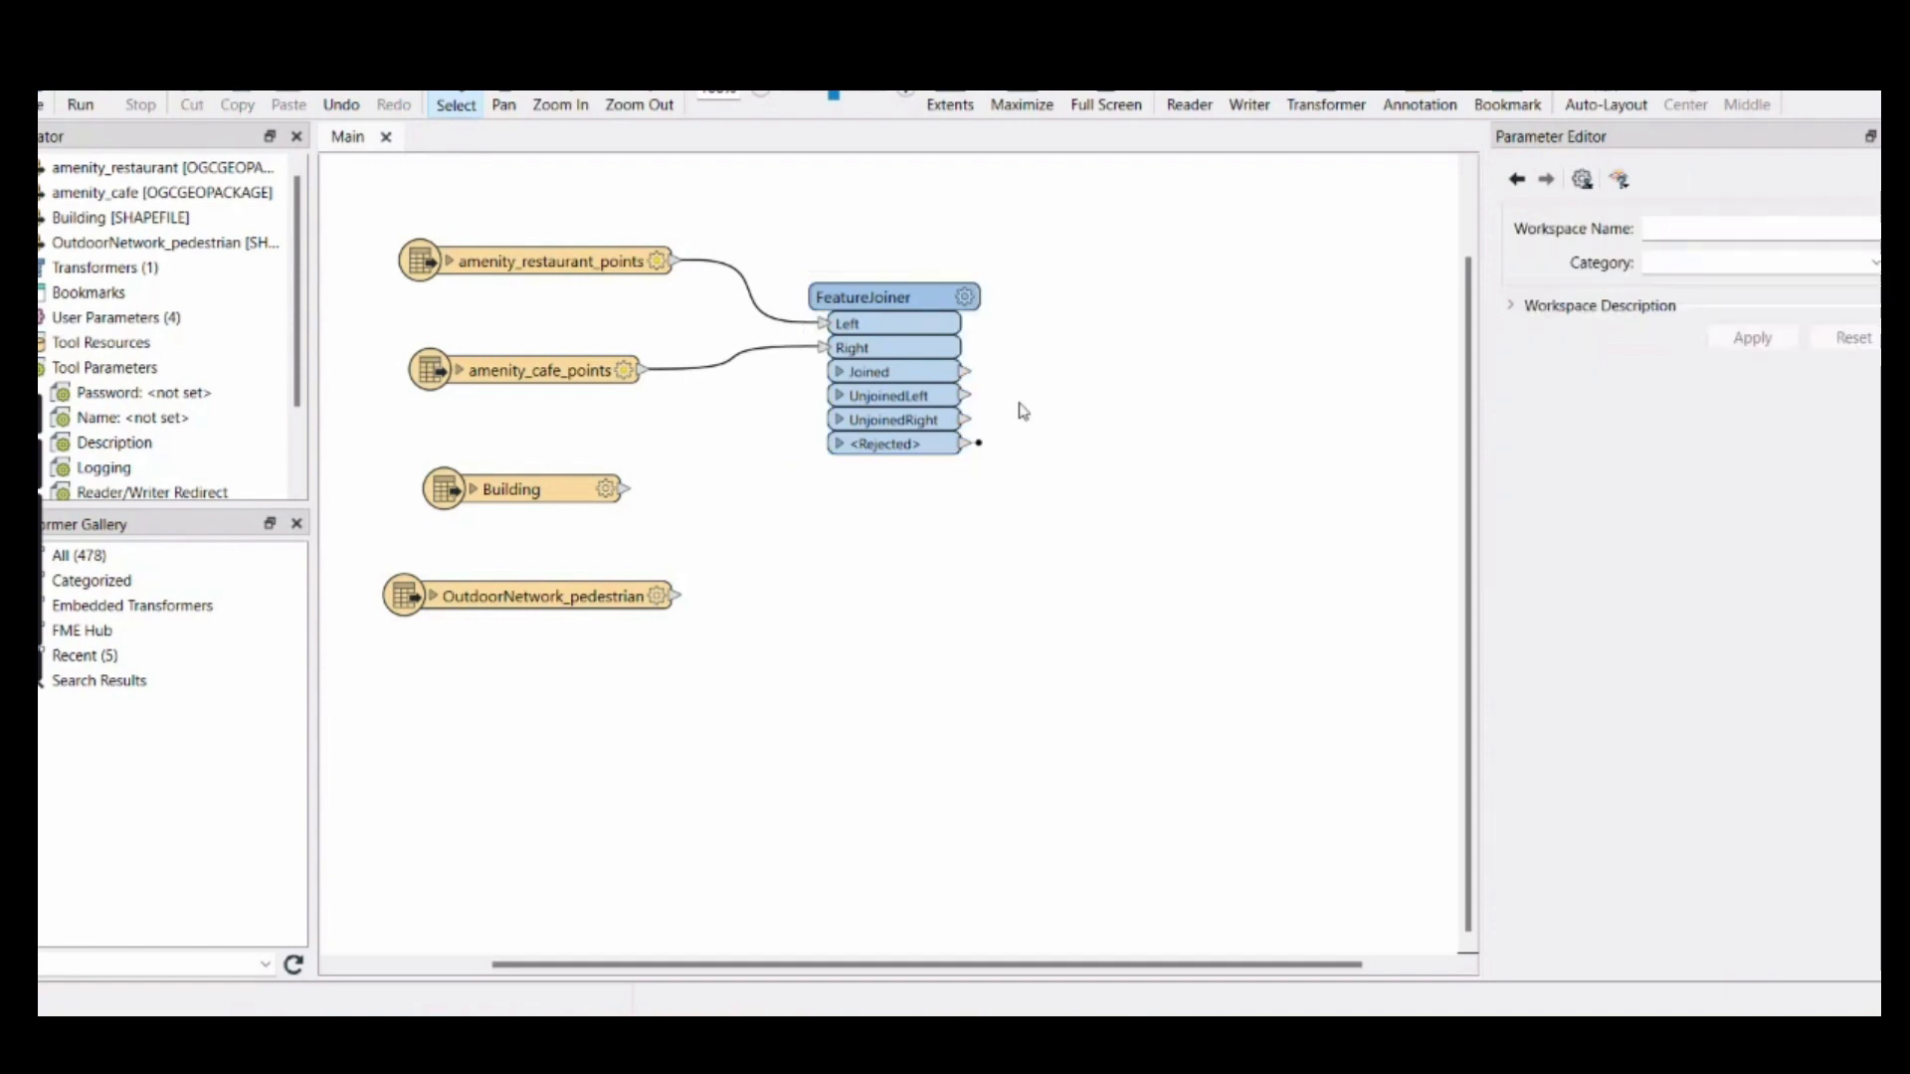
click(980, 447)
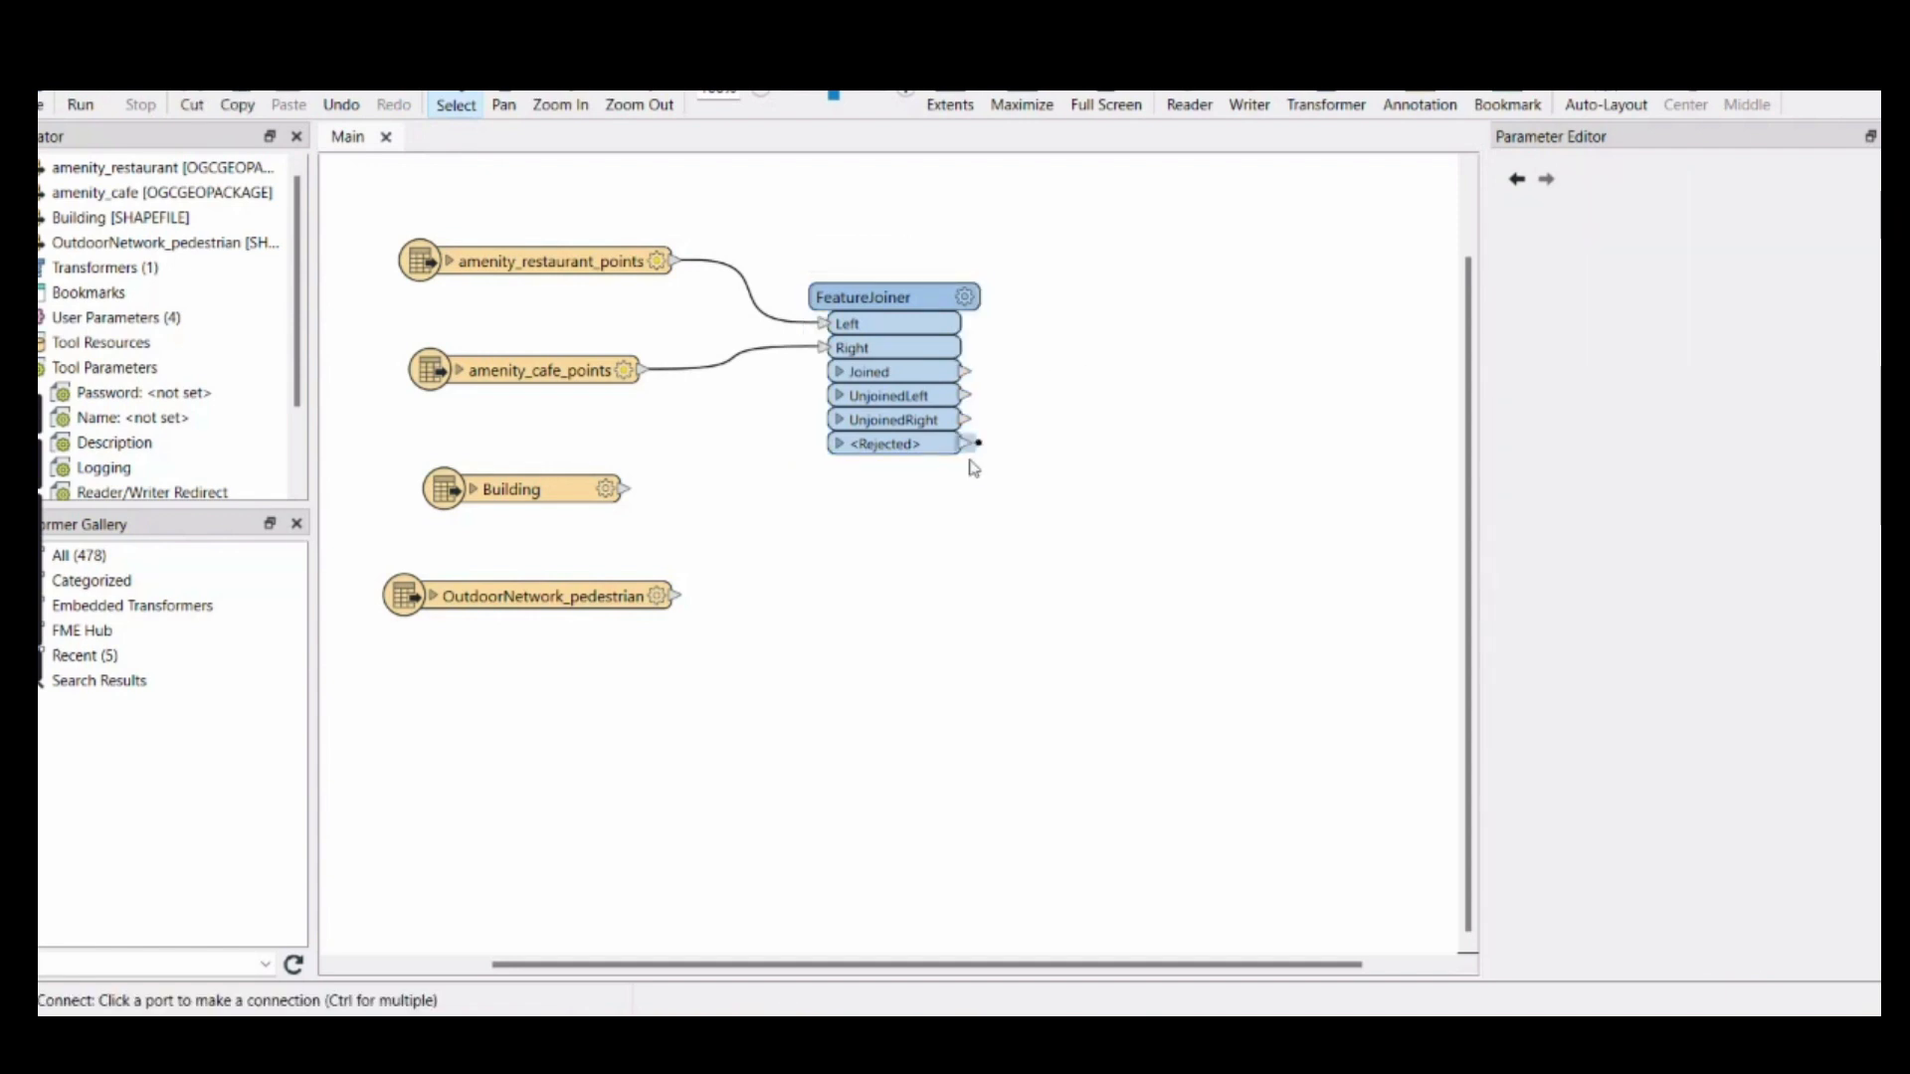
double_click(925, 446)
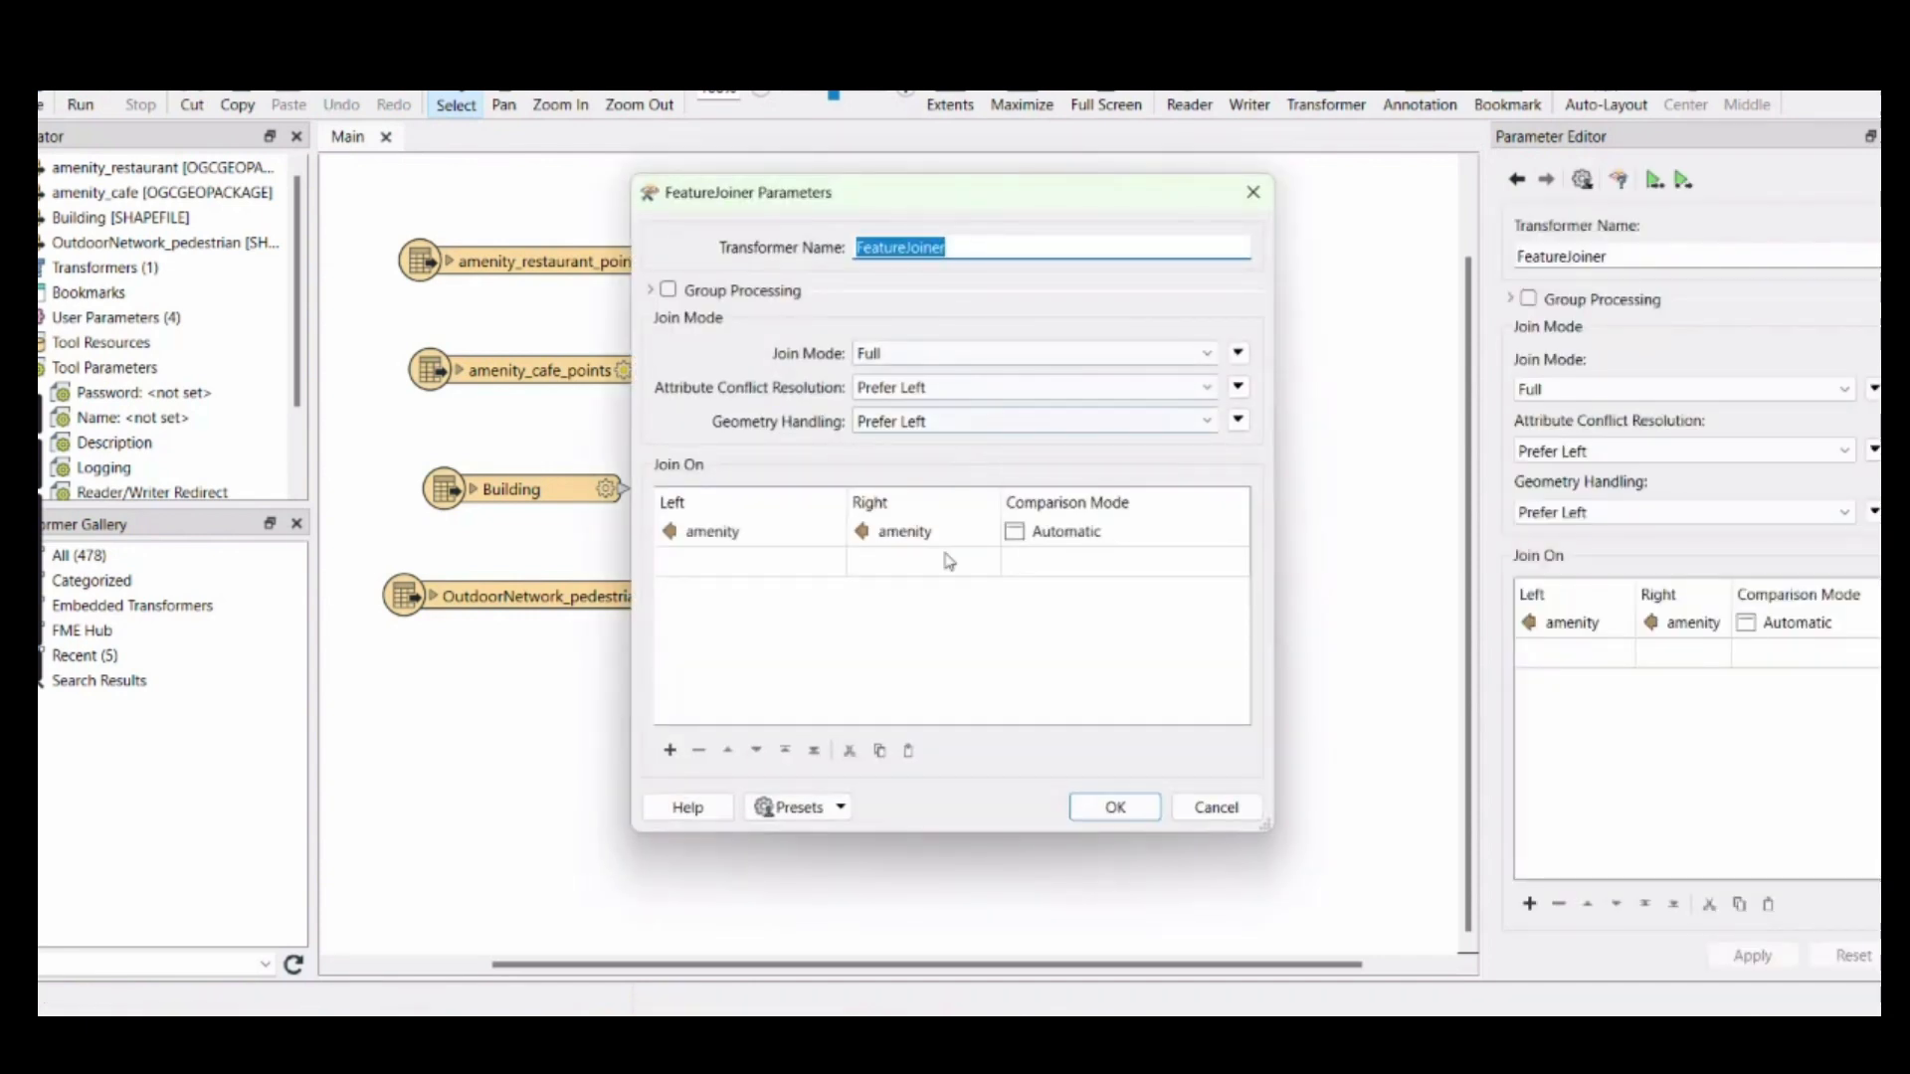
click(1002, 397)
click(1002, 391)
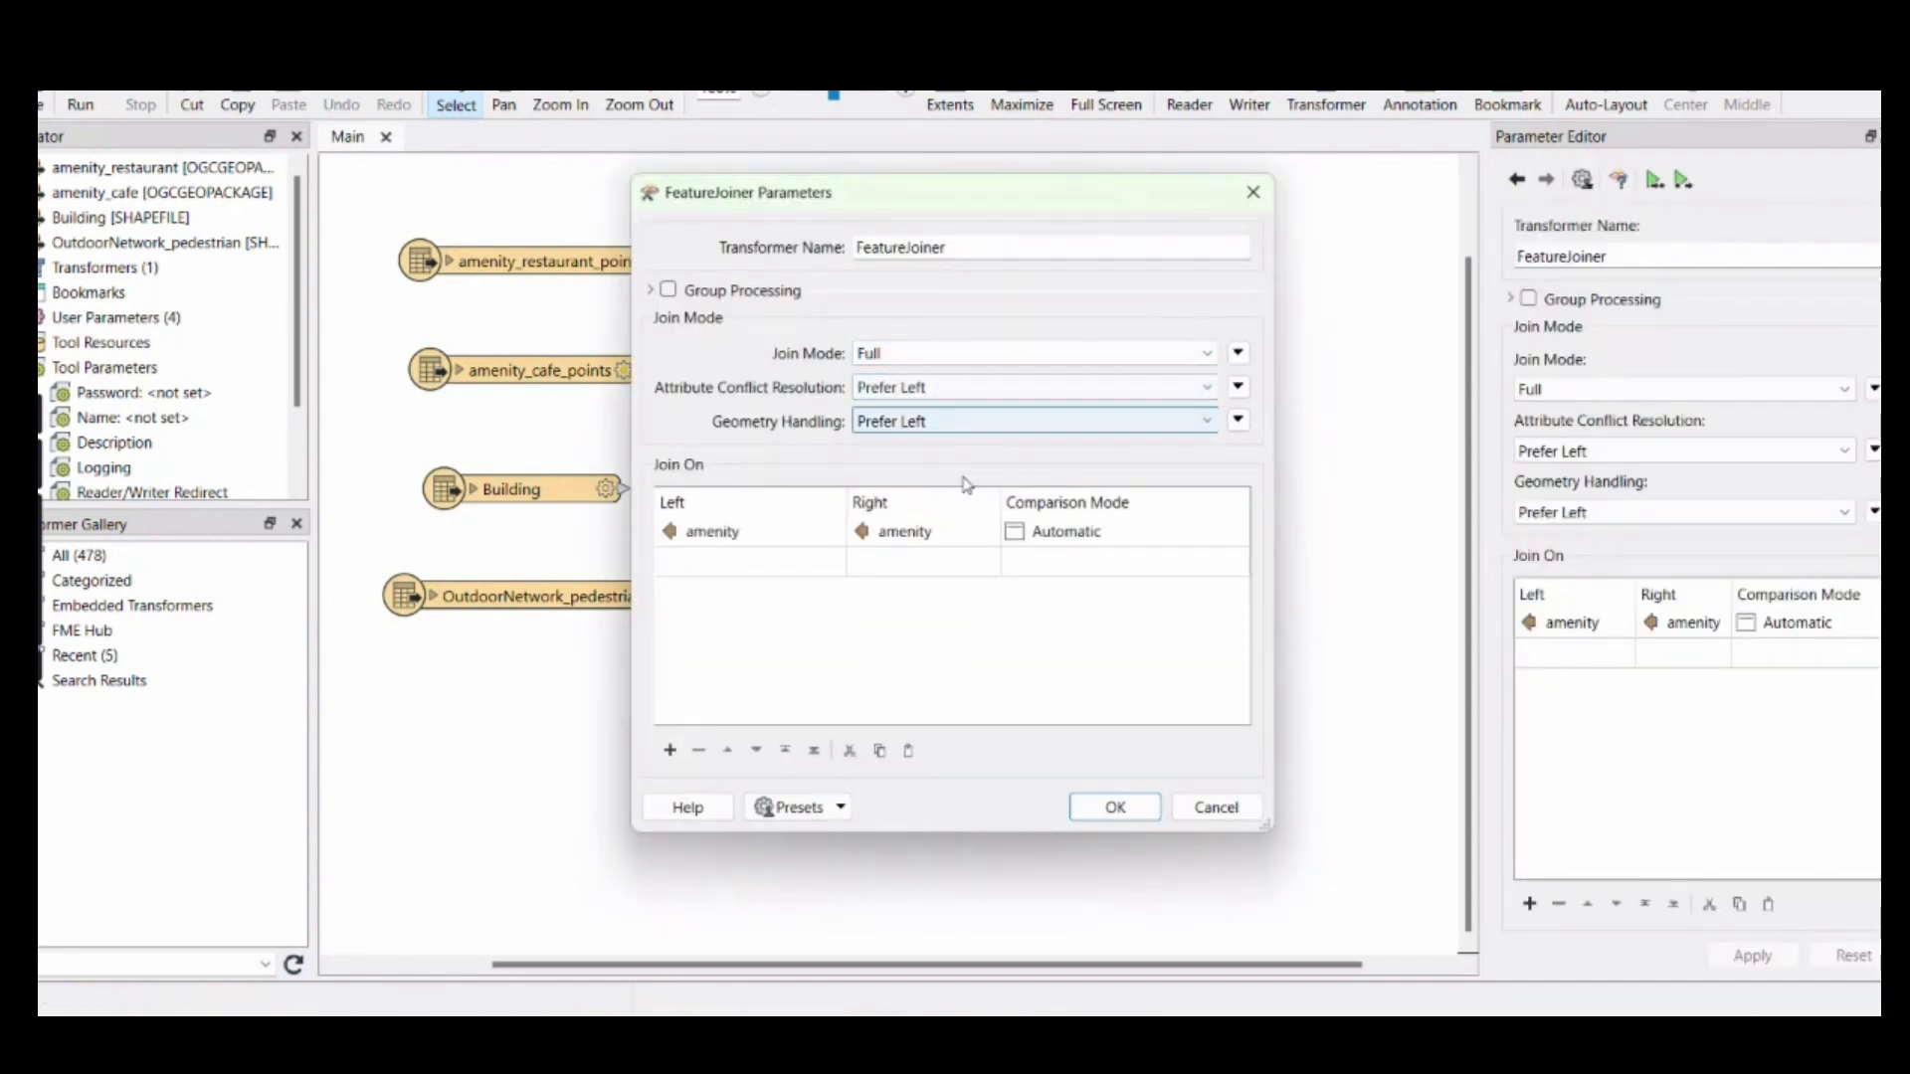
click(1108, 812)
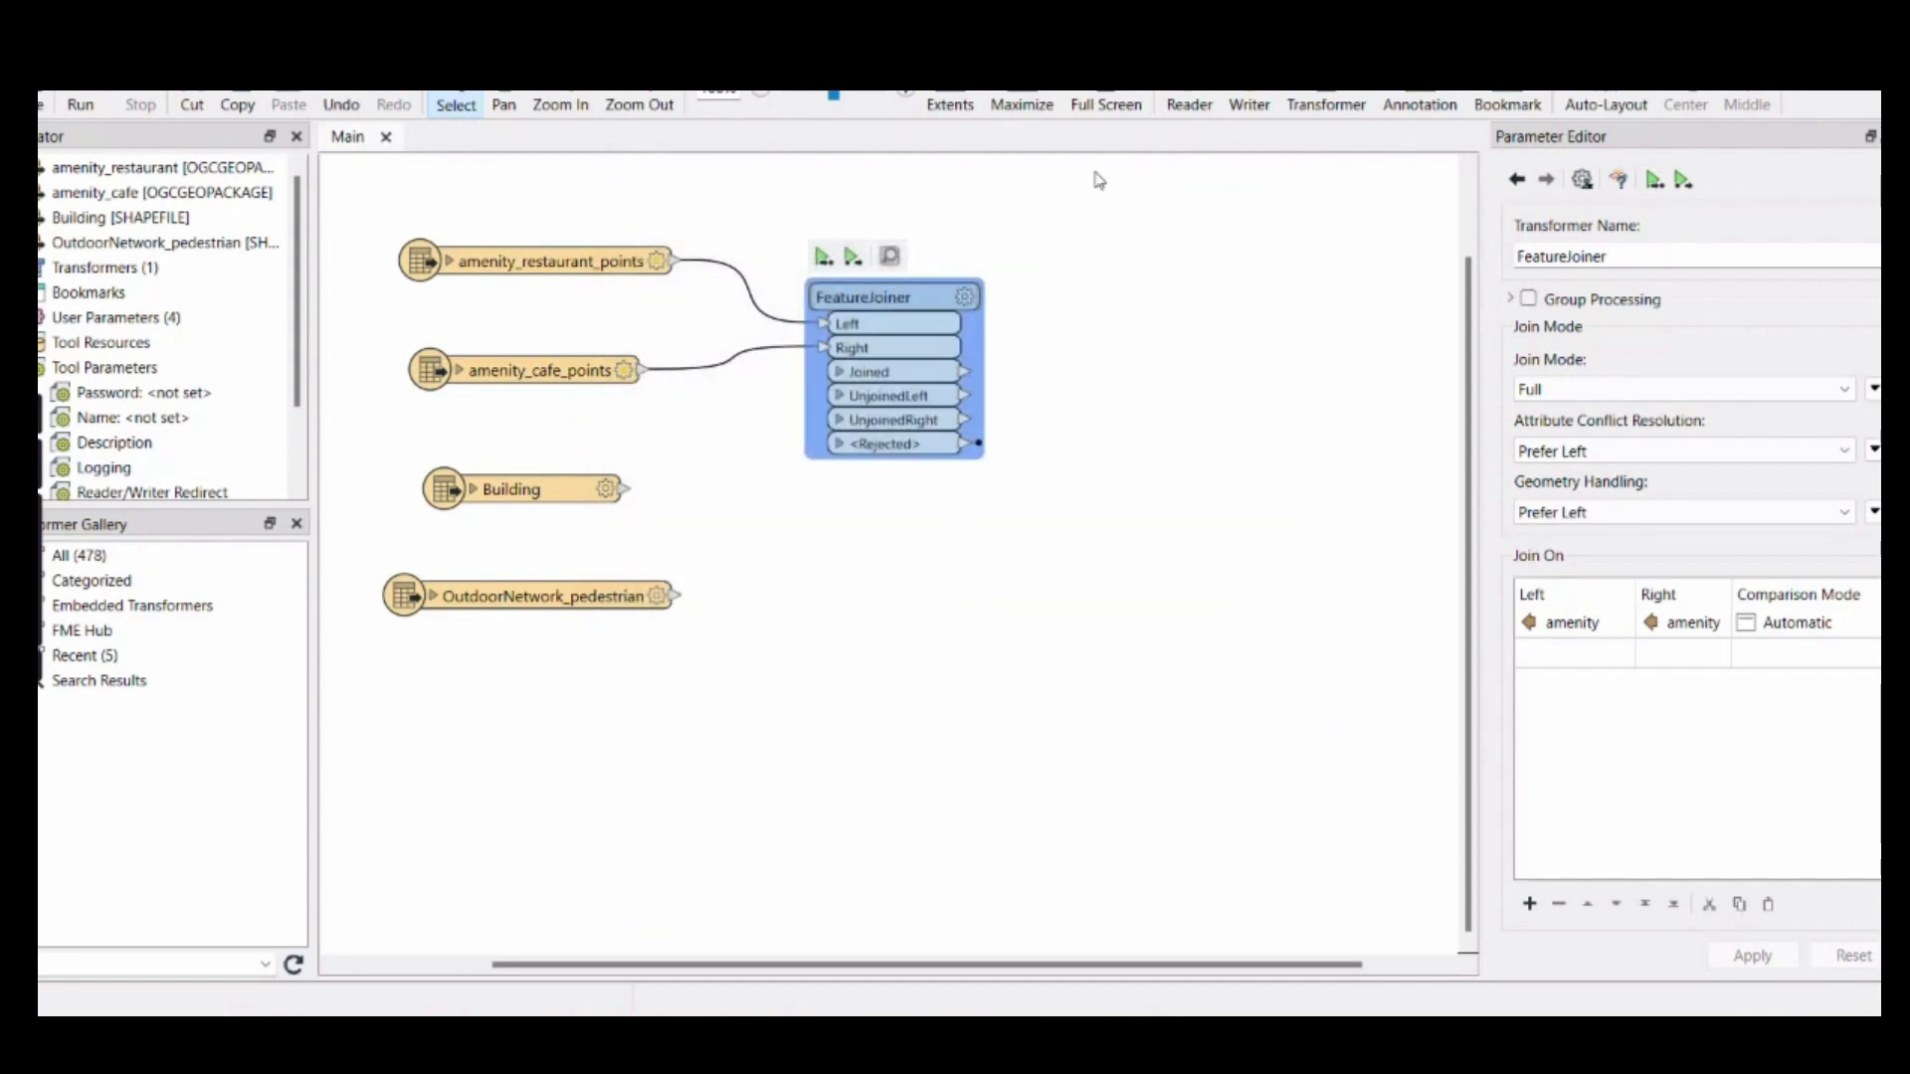
Add an AttributeManager transformer beside the FeatureJoiner and connect the Joined output to it
click(1182, 329)
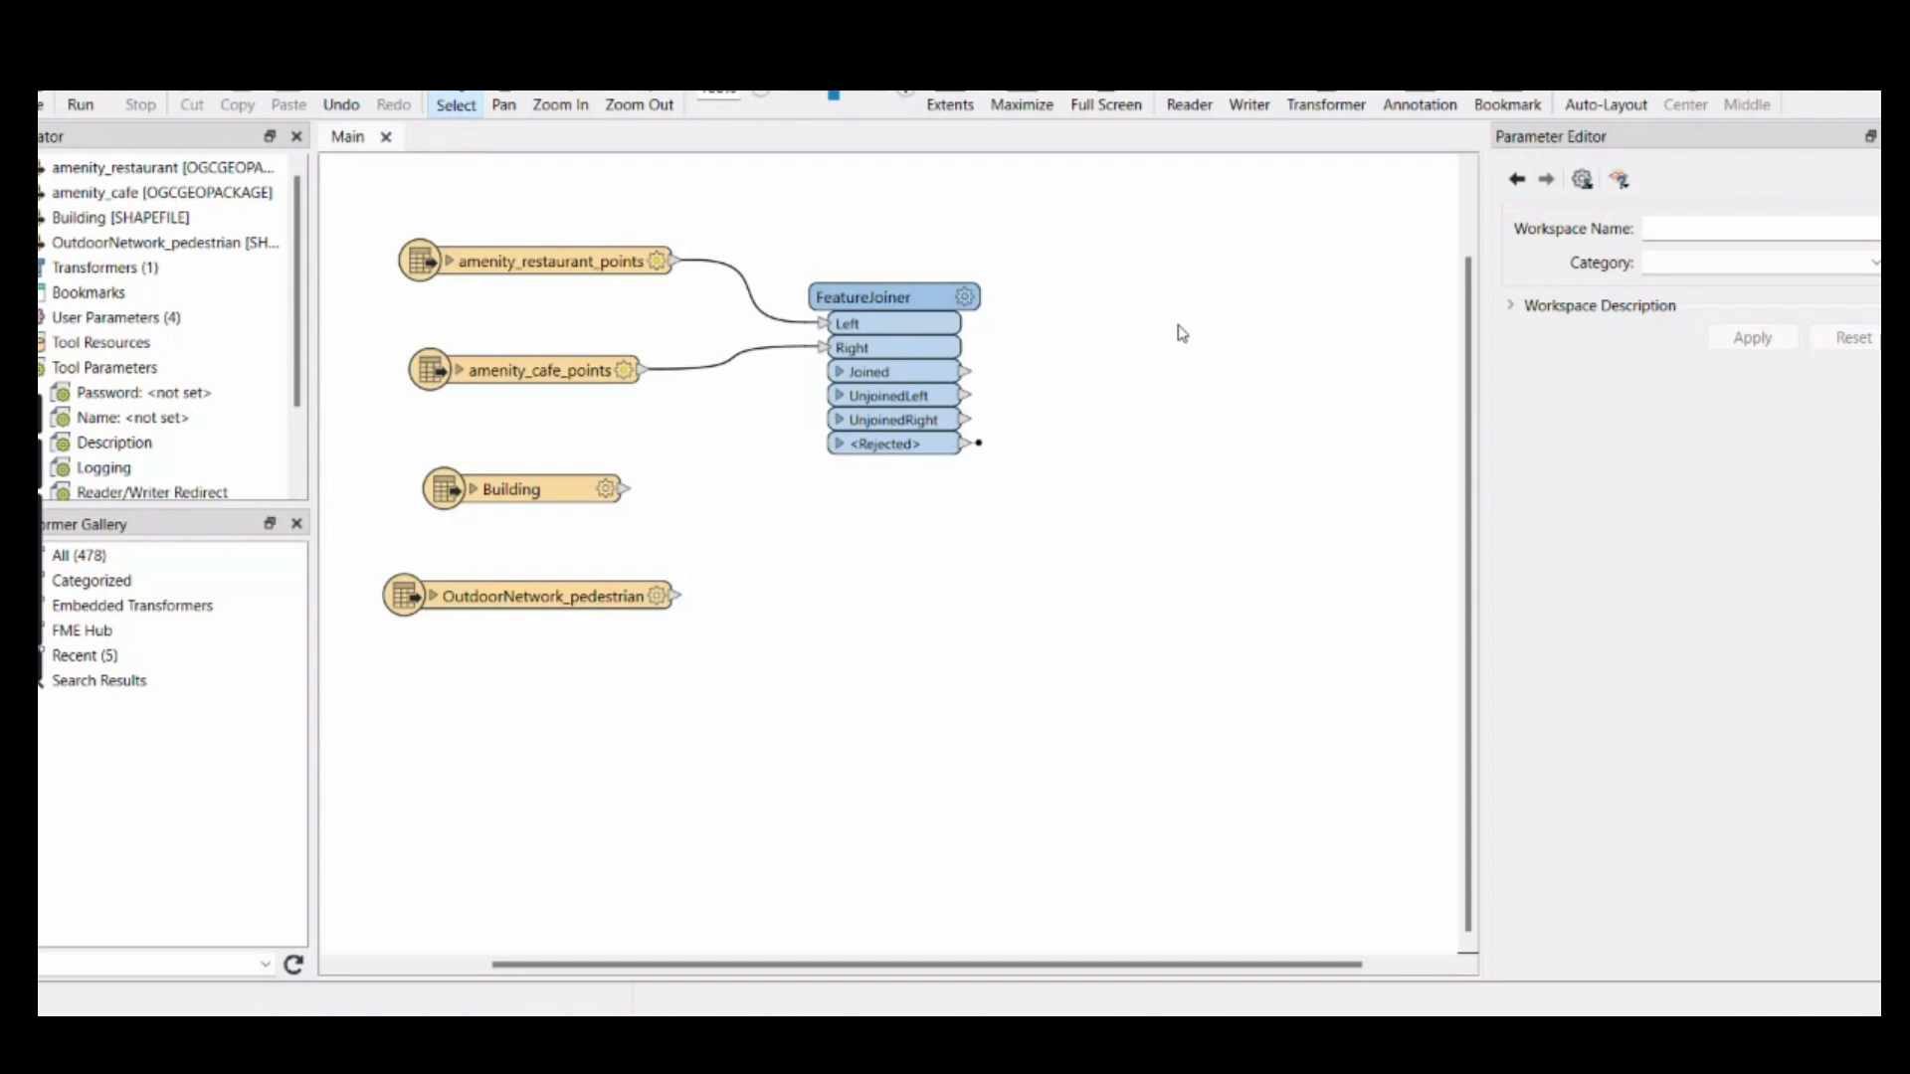
text(at)
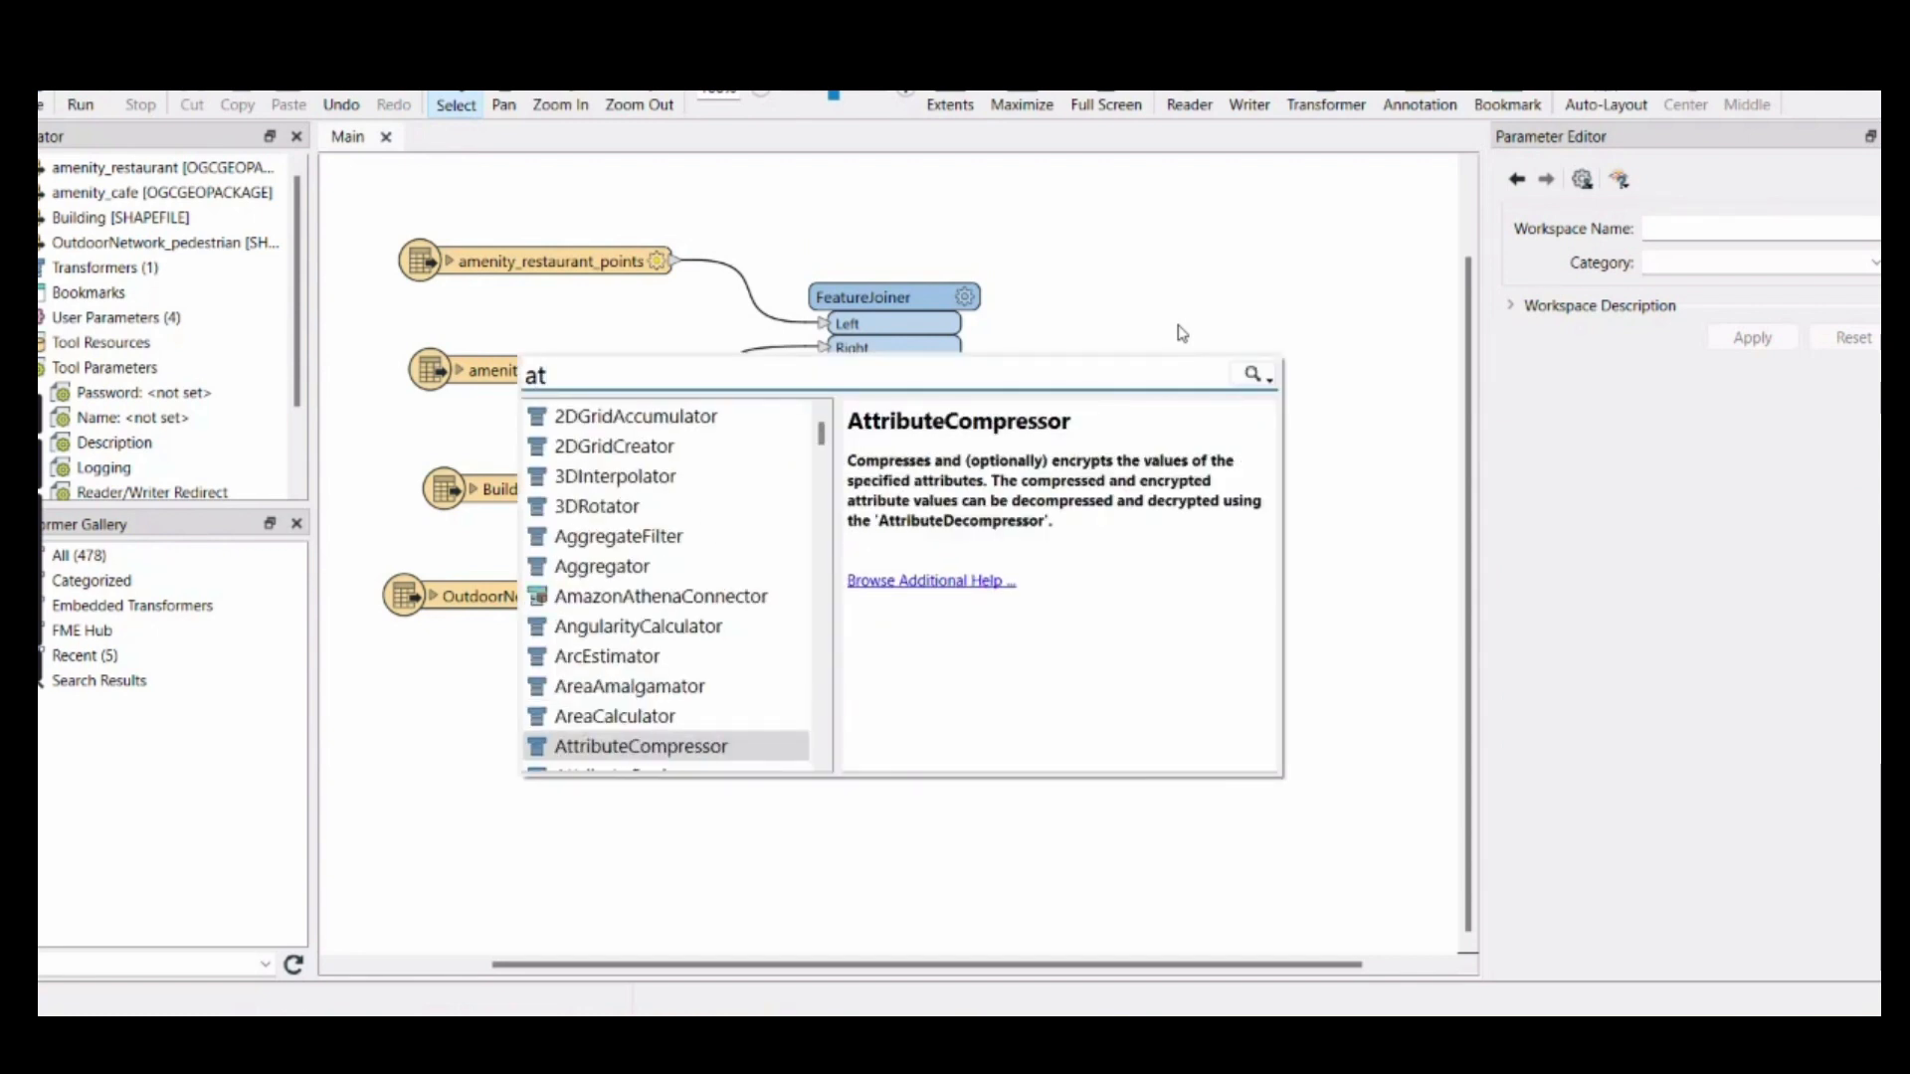
text(tr)
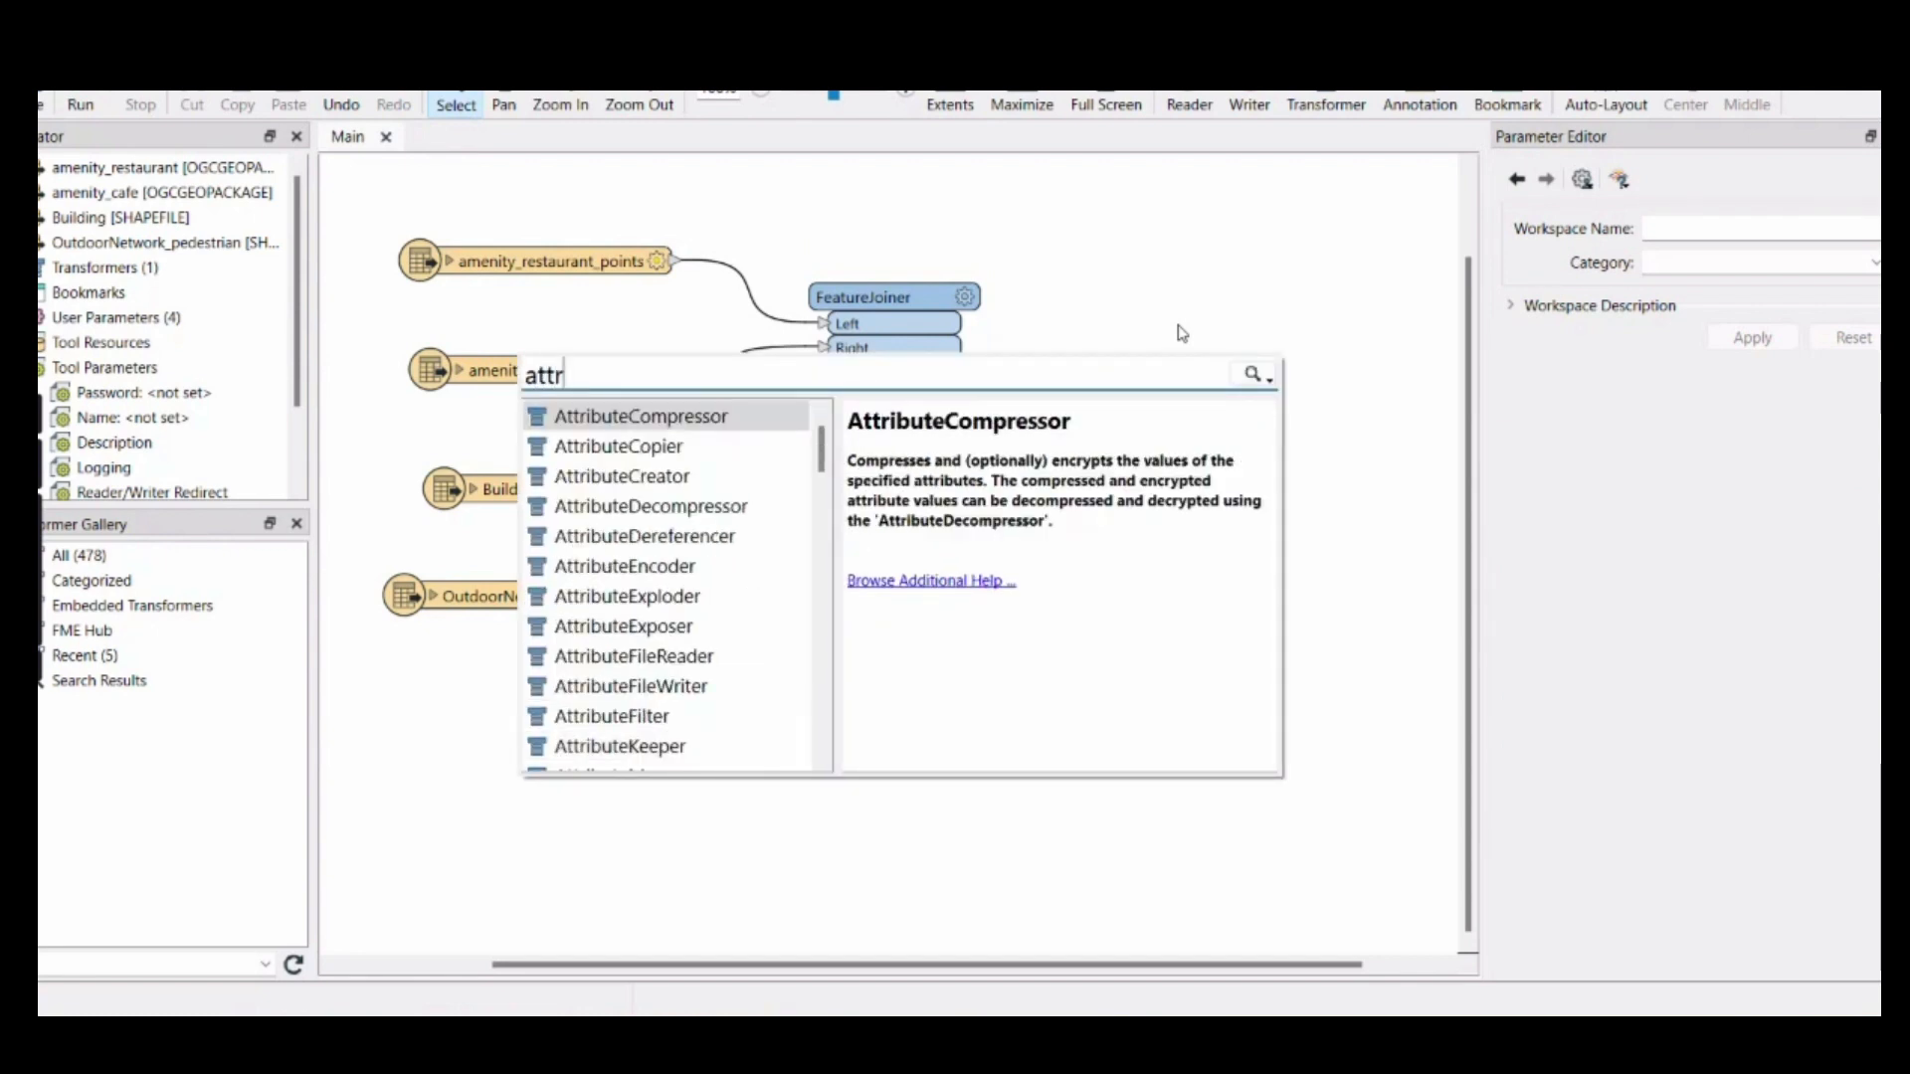
key(Down)
key(Down)
key(Down)
key(Down)
key(Down)
key(Down)
key(Down)
key(Down)
key(Down)
key(Down)
key(Down)
key(Down)
key(Down)
key(Down)
key(Down)
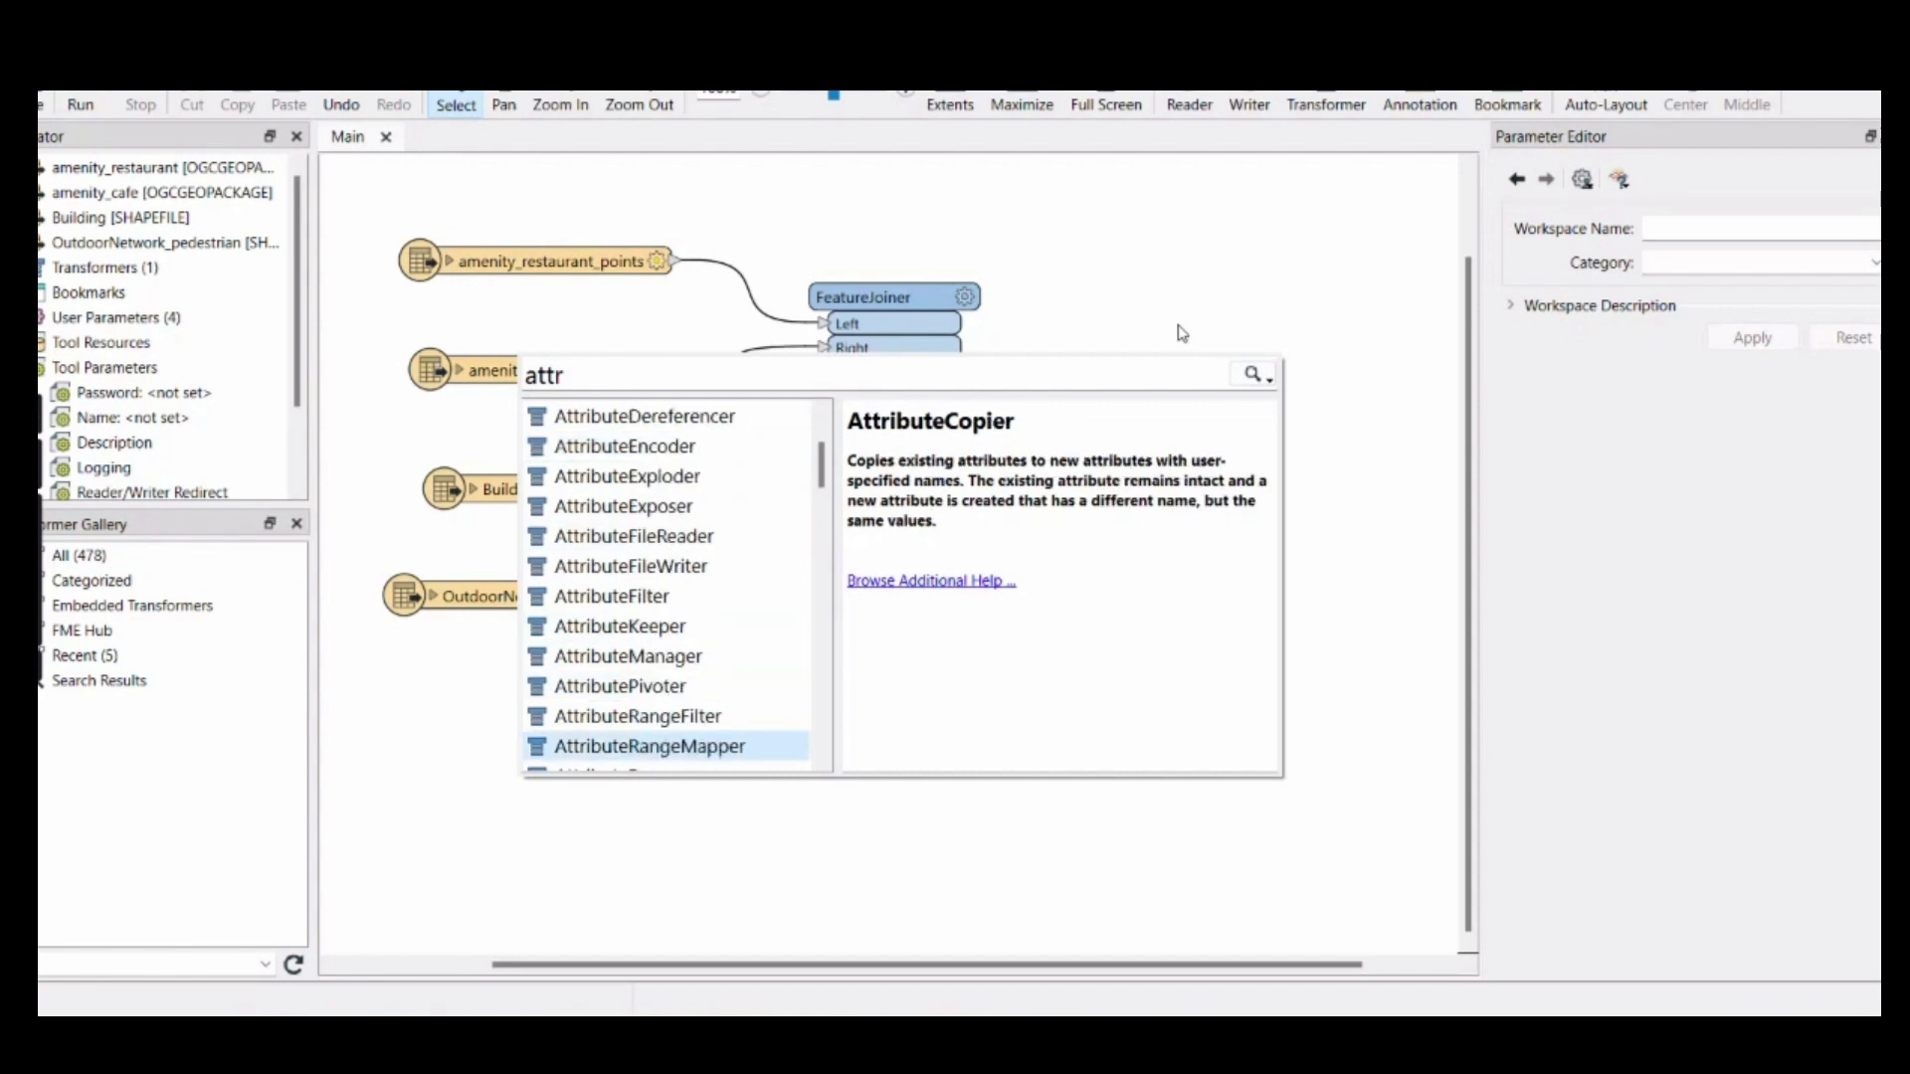
key(Up)
key(Up)
key(Up)
key(Return)
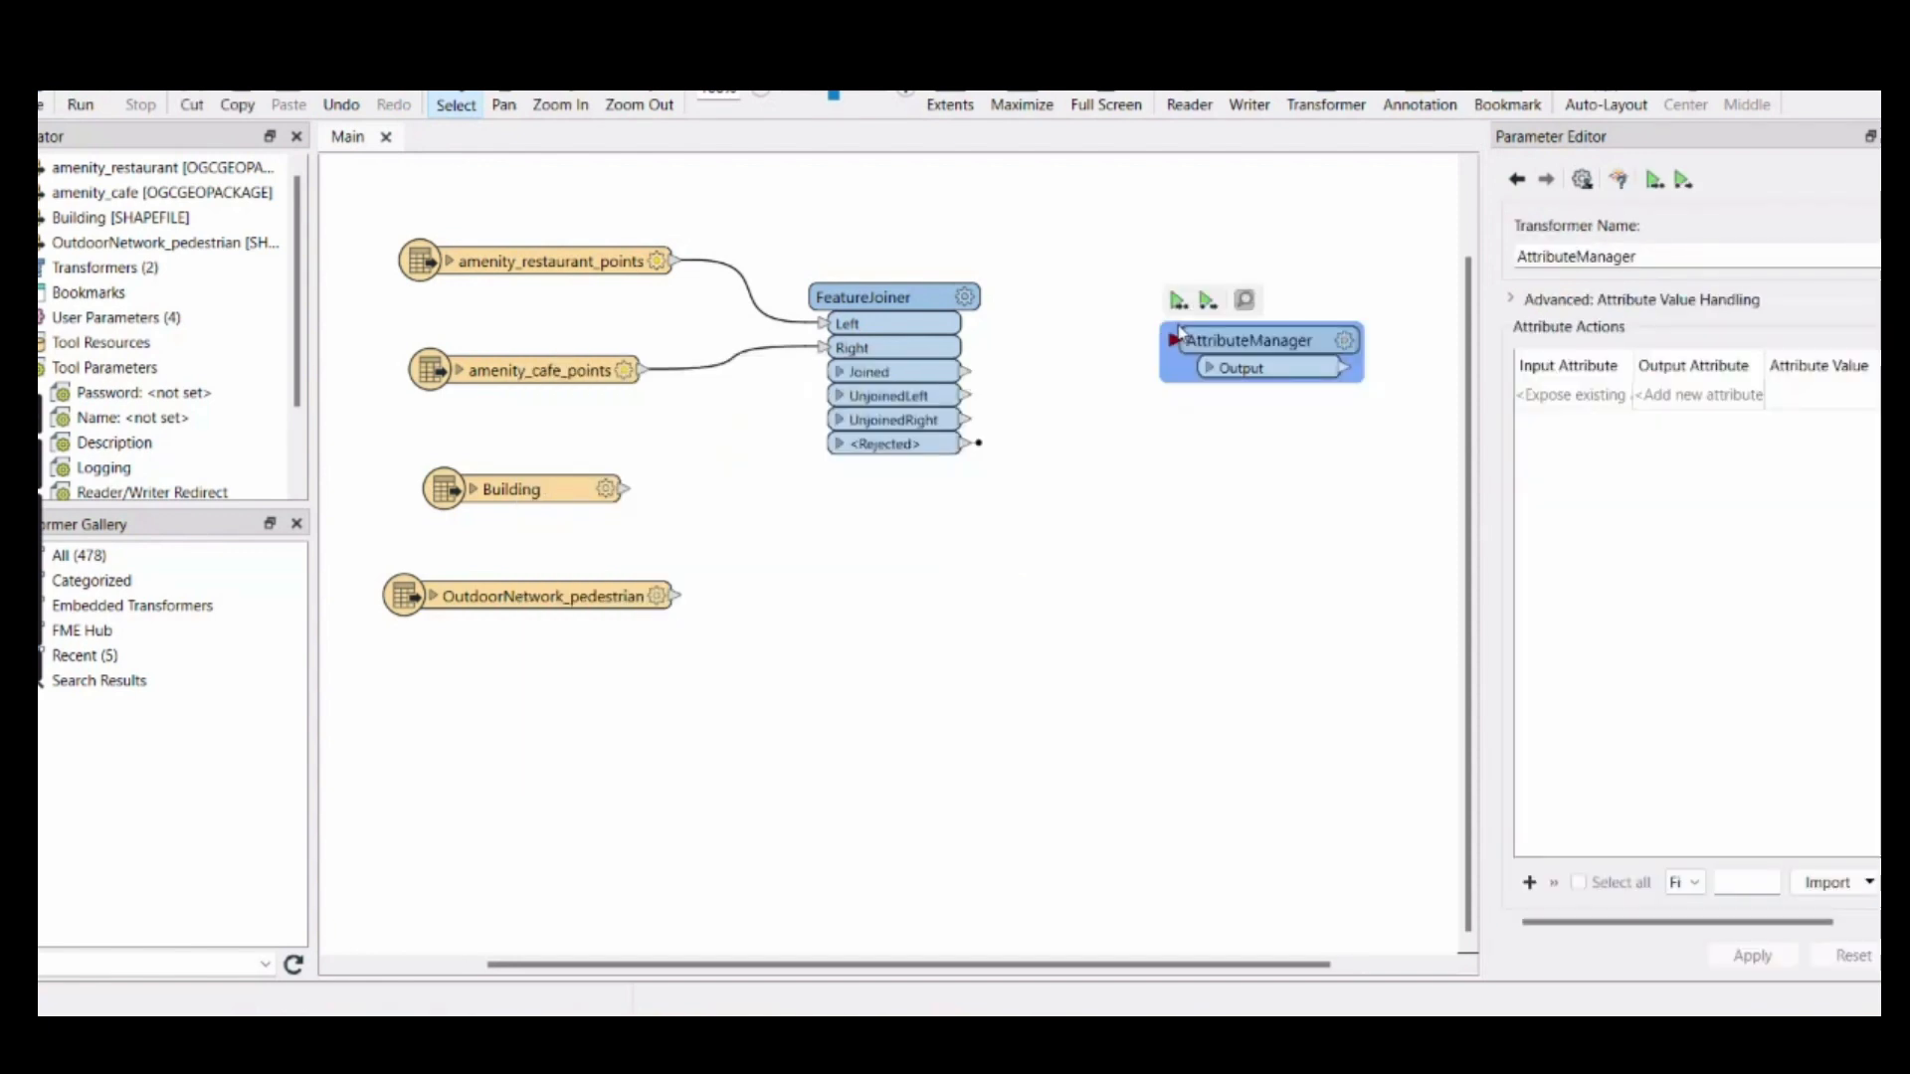
drag(1219, 338, 1150, 340)
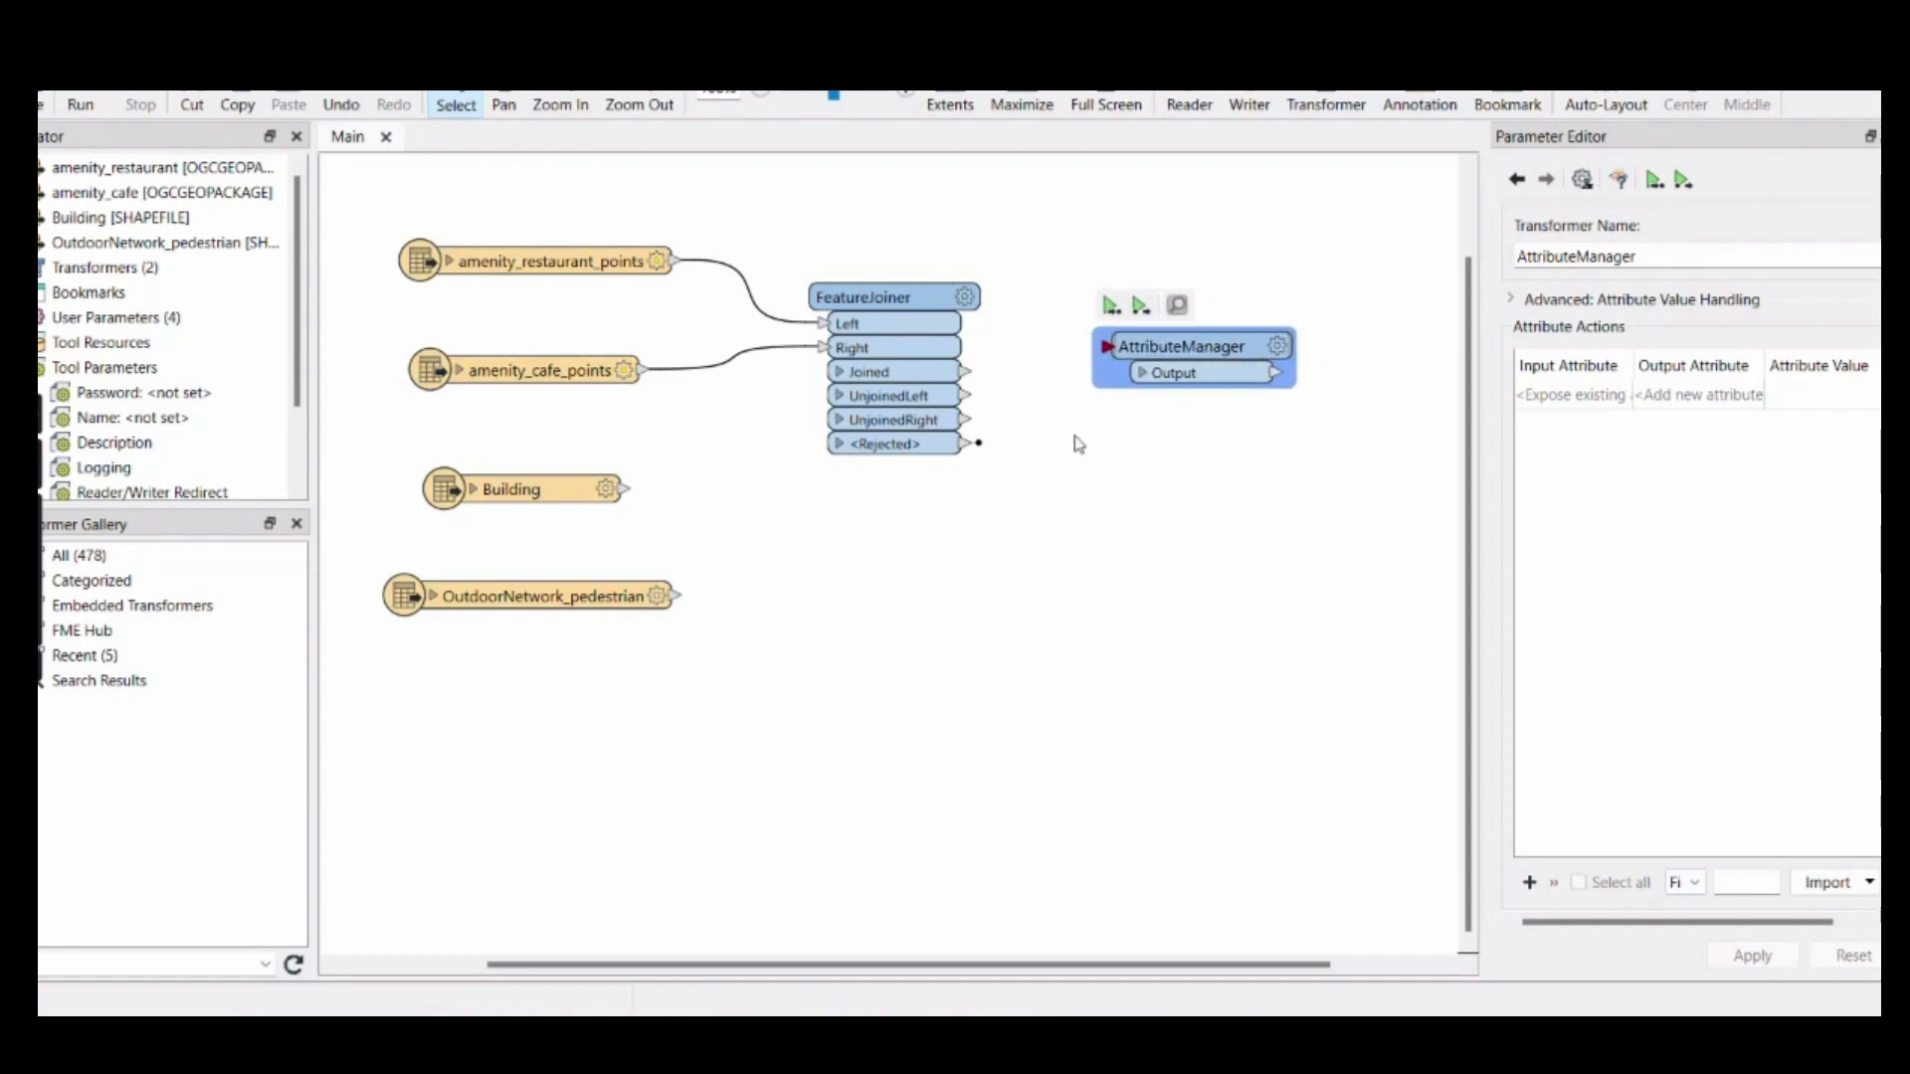
drag(963, 371, 1108, 346)
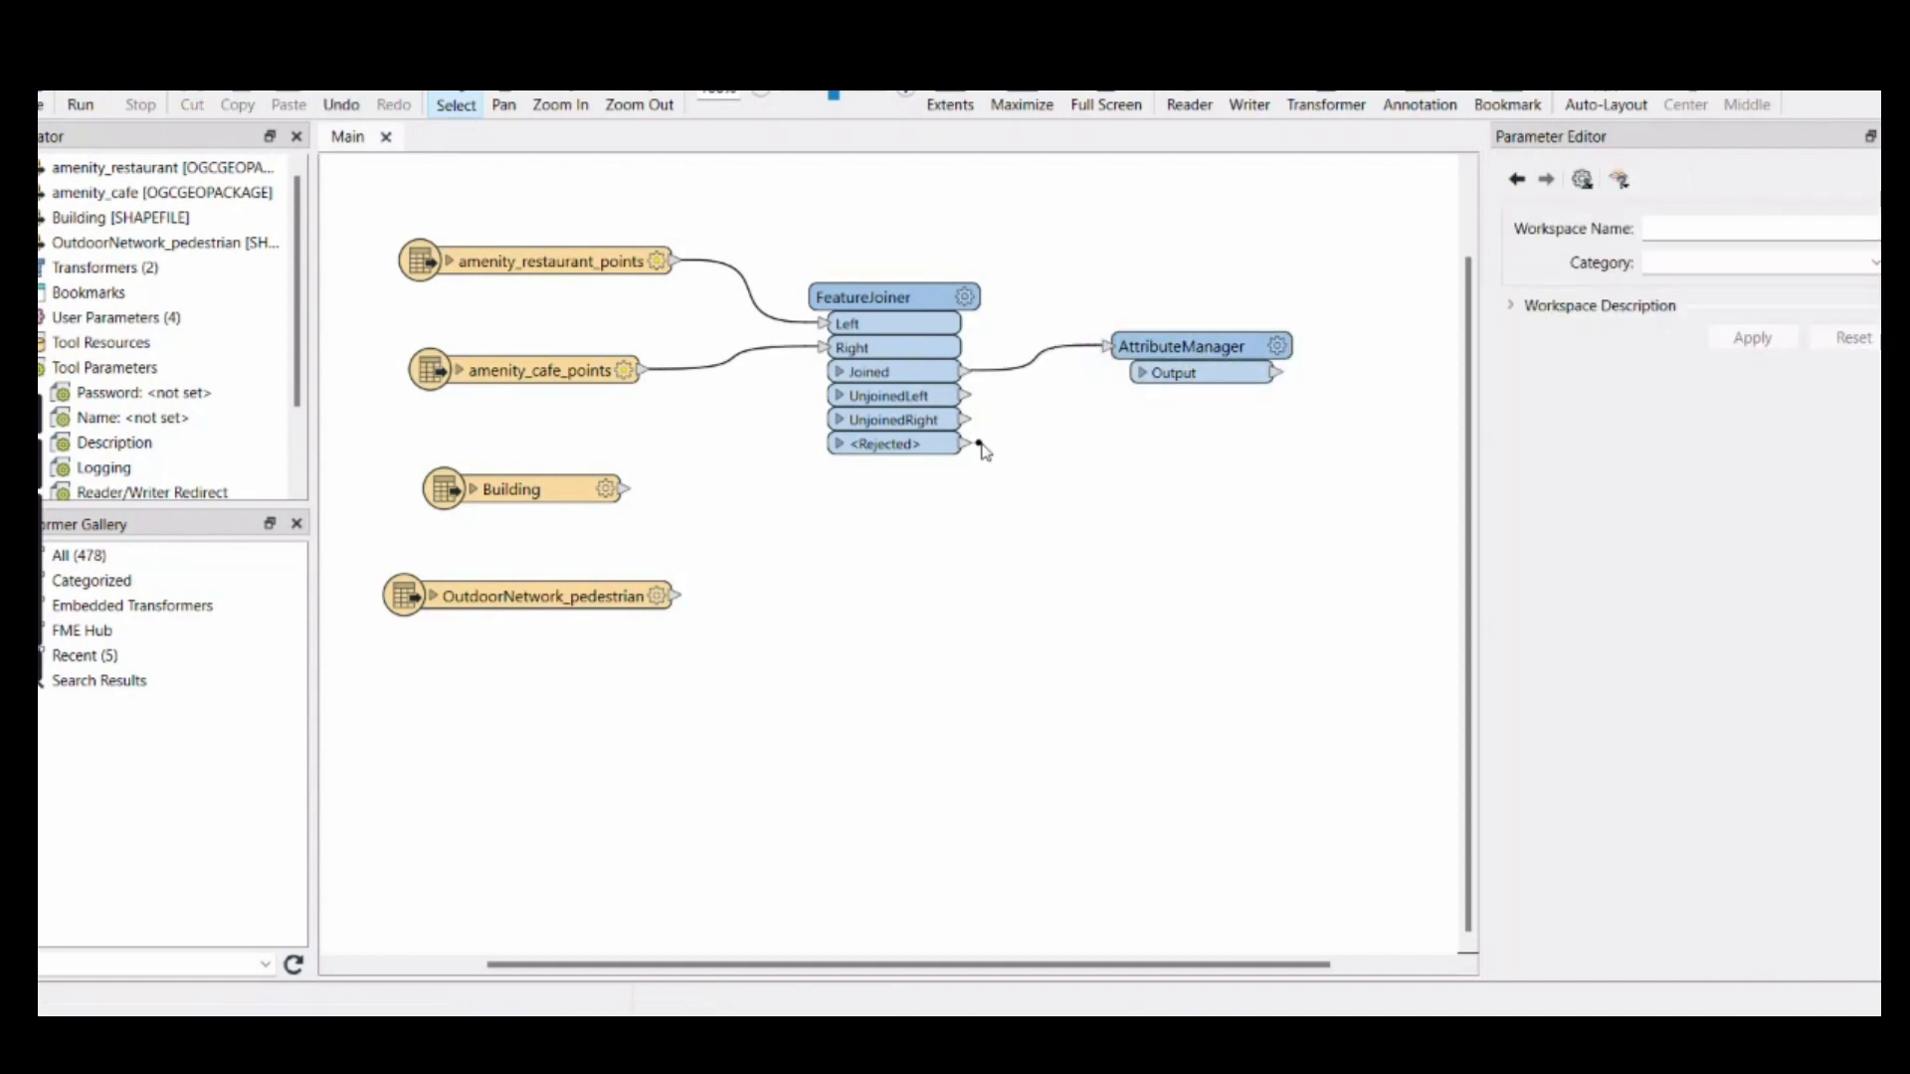
In the AttributeManager, mark all attributes from phone through outdoor_seating for removal
double_click(1279, 349)
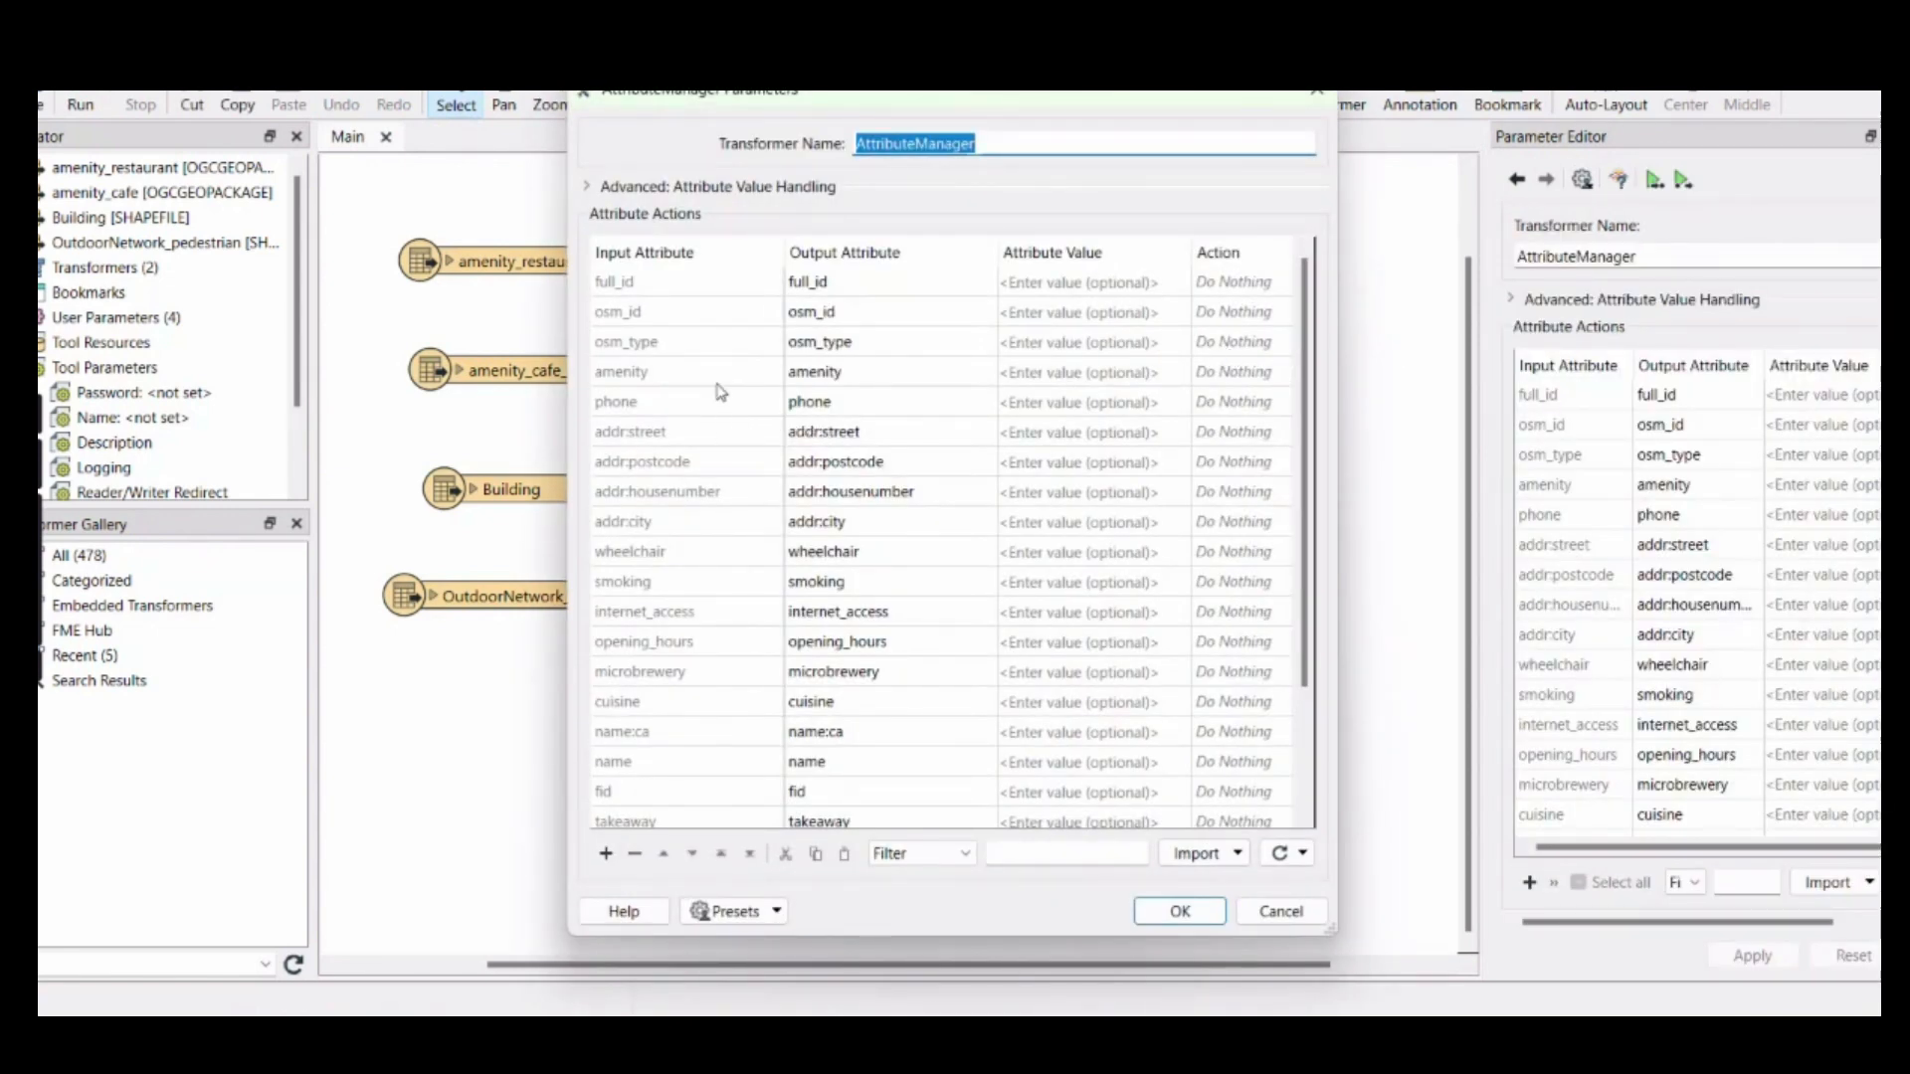
scroll(721, 391, down, 2)
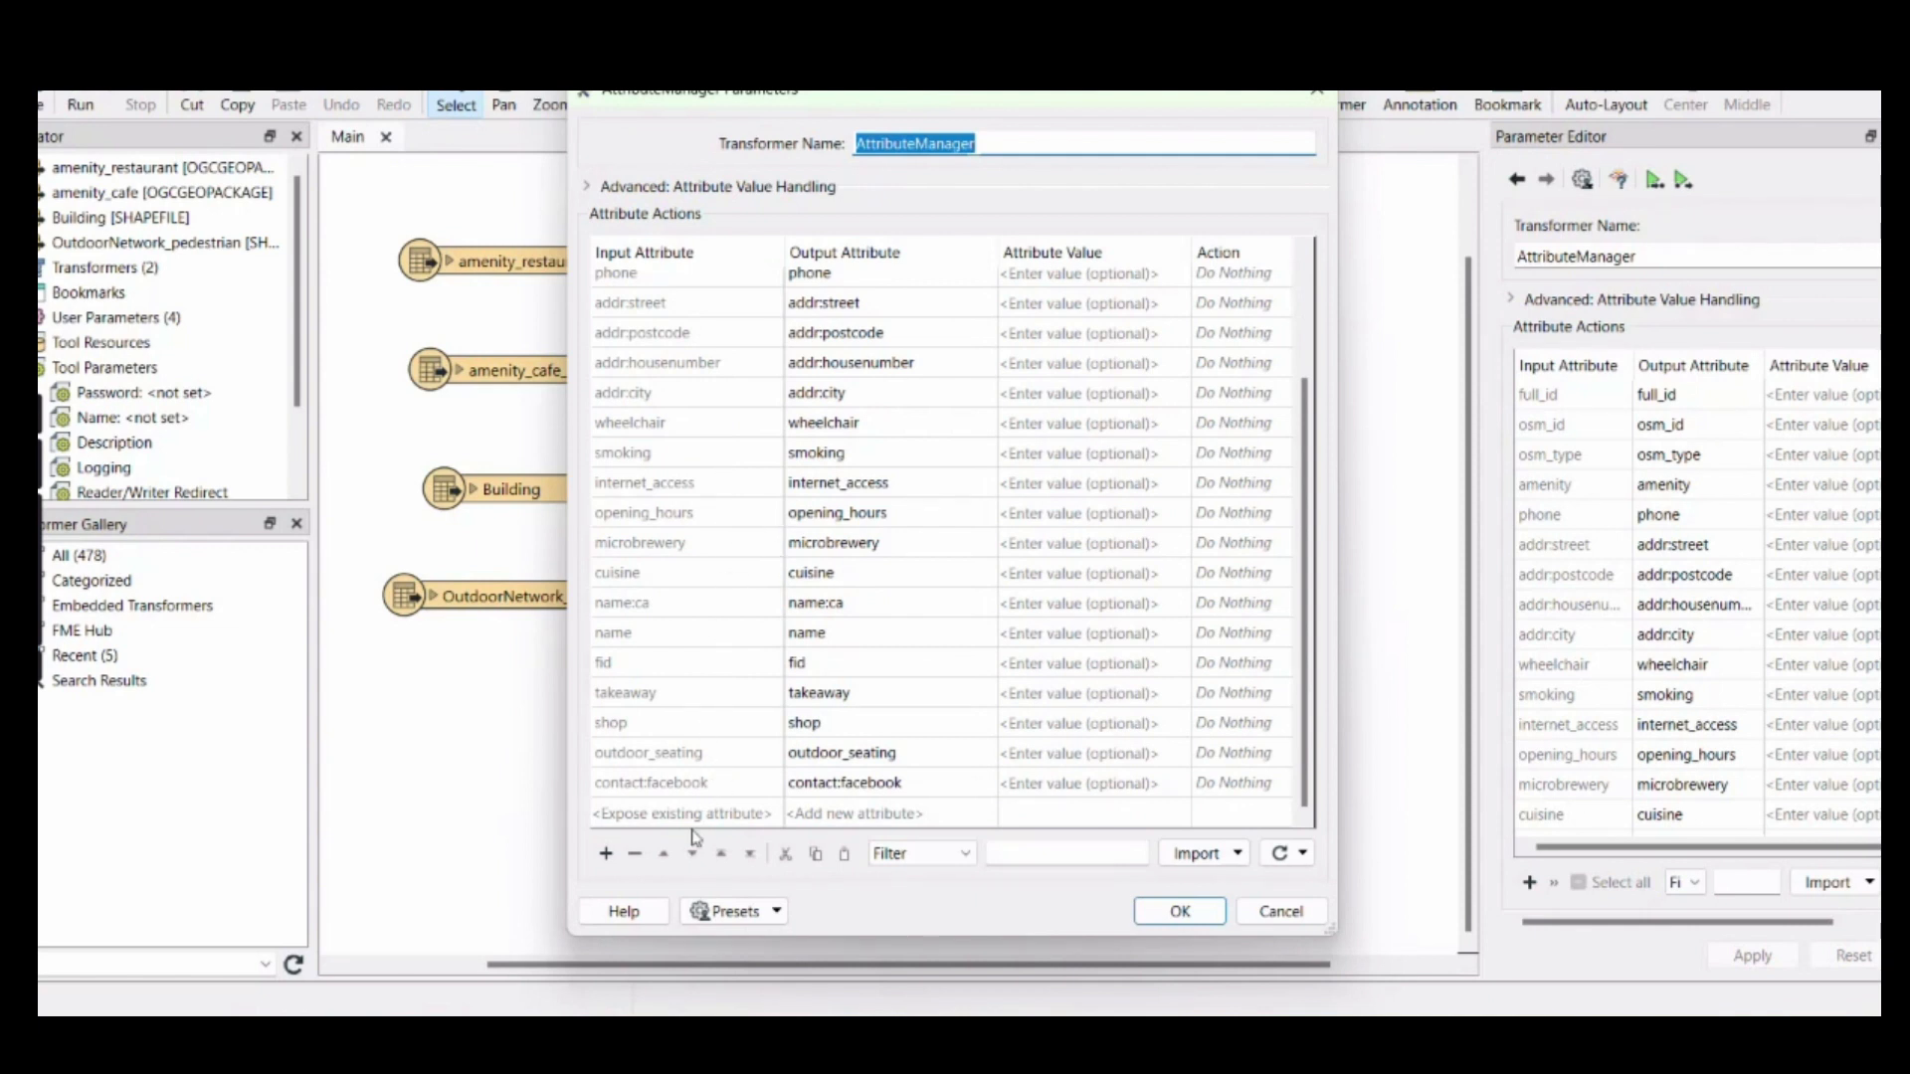
click(648, 821)
drag(630, 767, 636, 406)
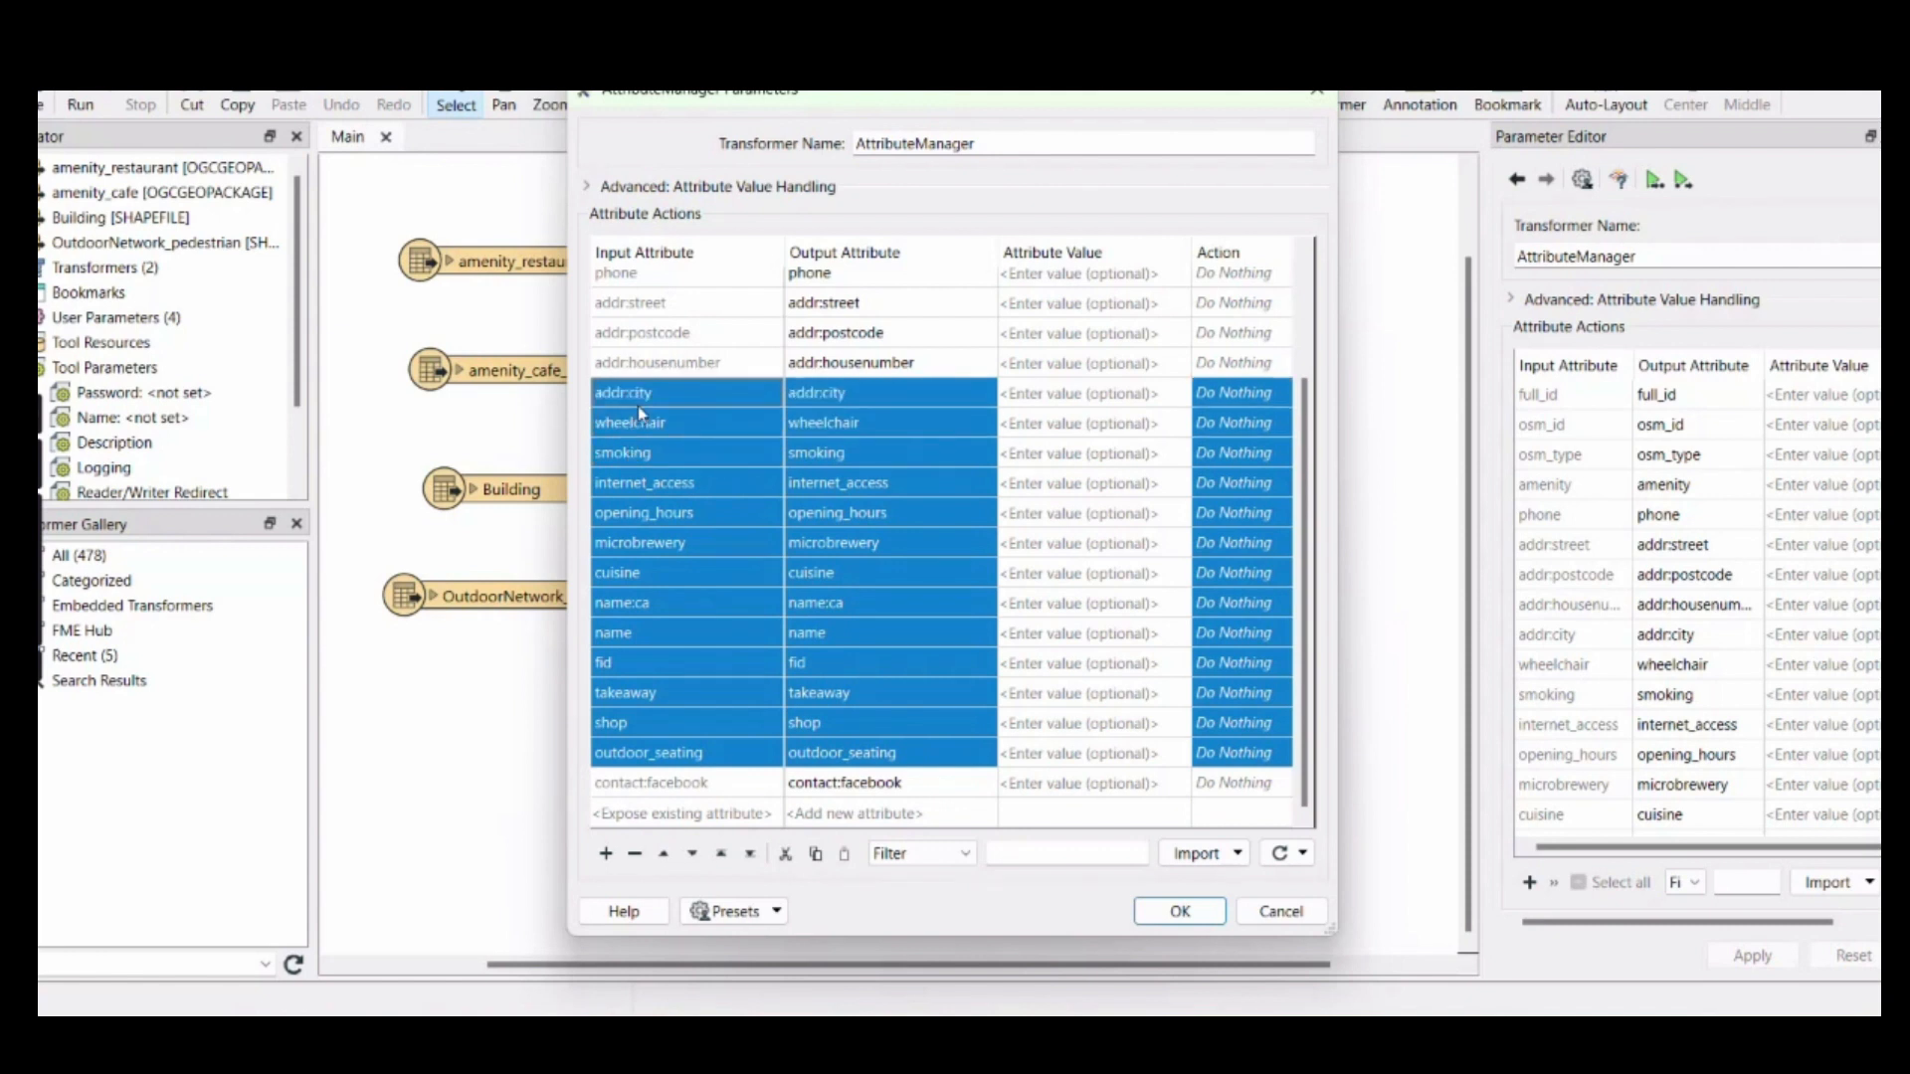
click(632, 853)
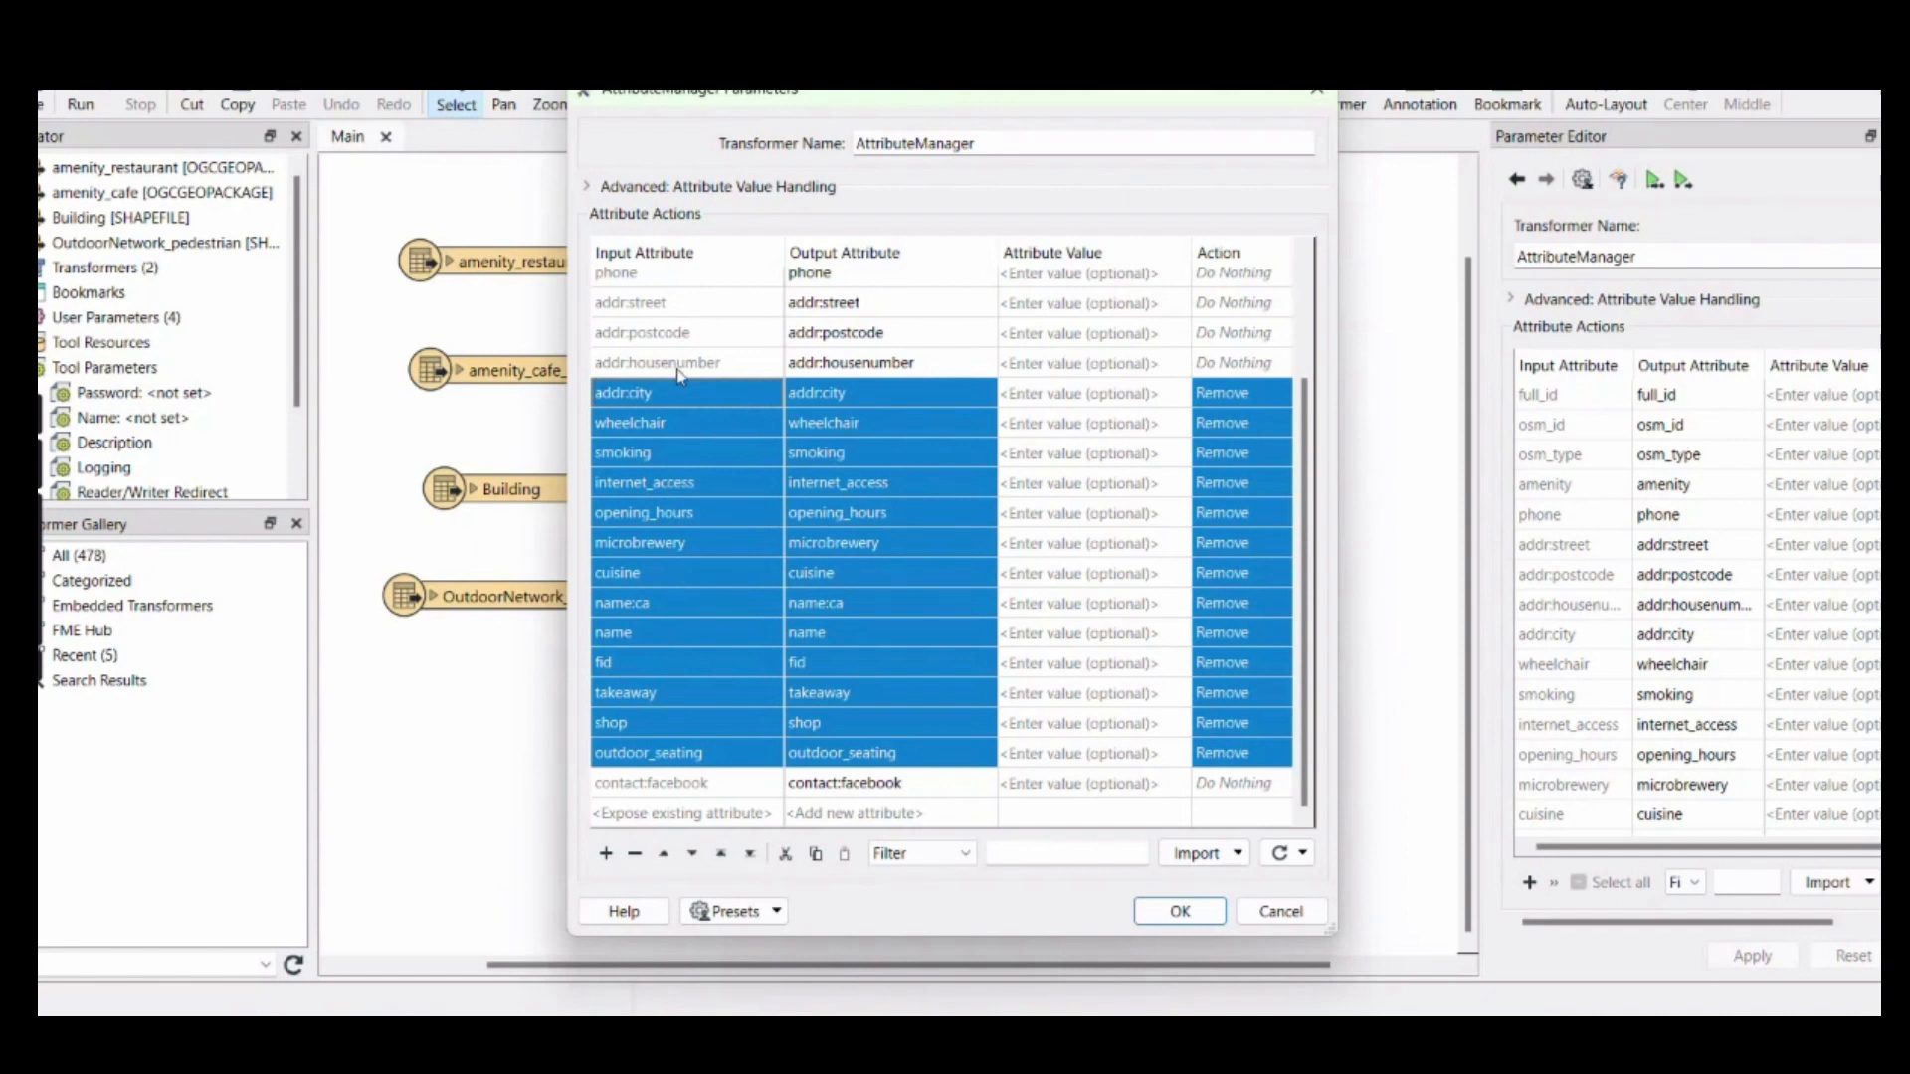
scroll(679, 373, up, 2)
drag(632, 495, 623, 416)
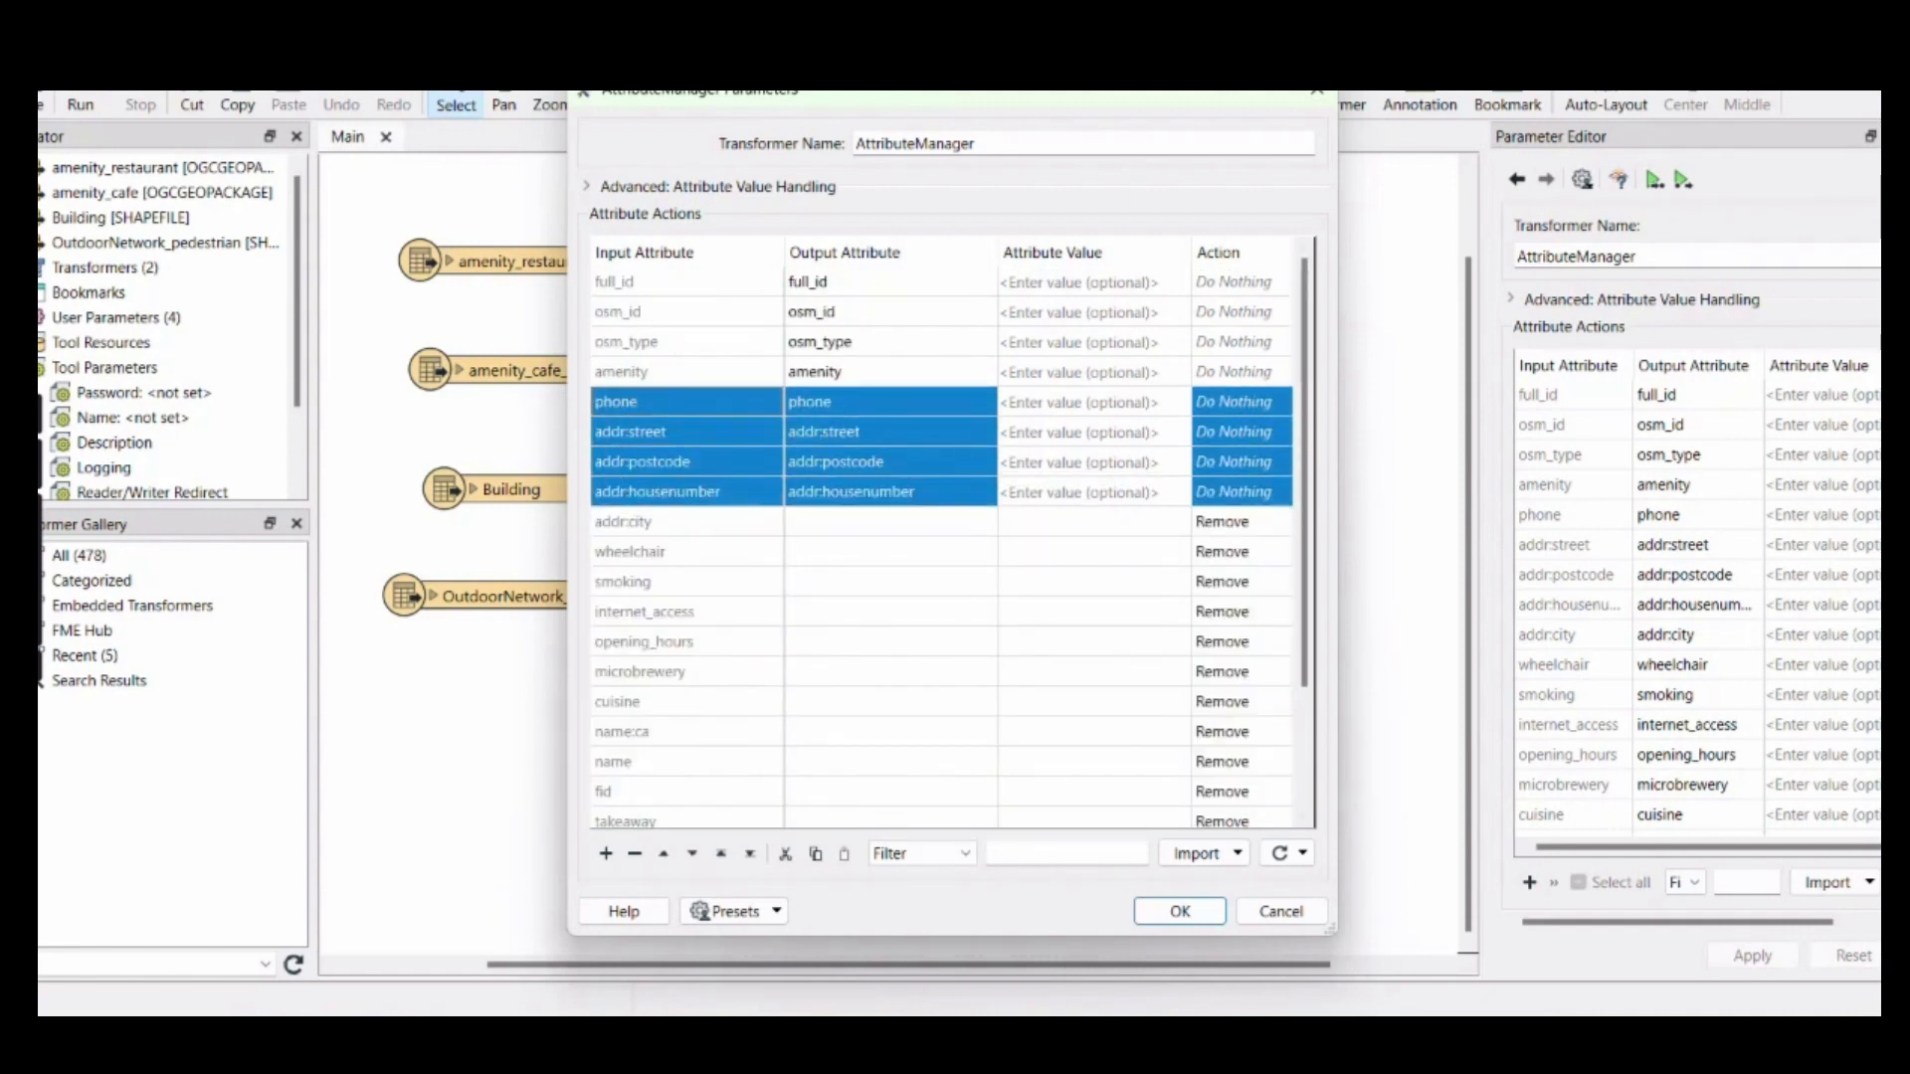
click(634, 854)
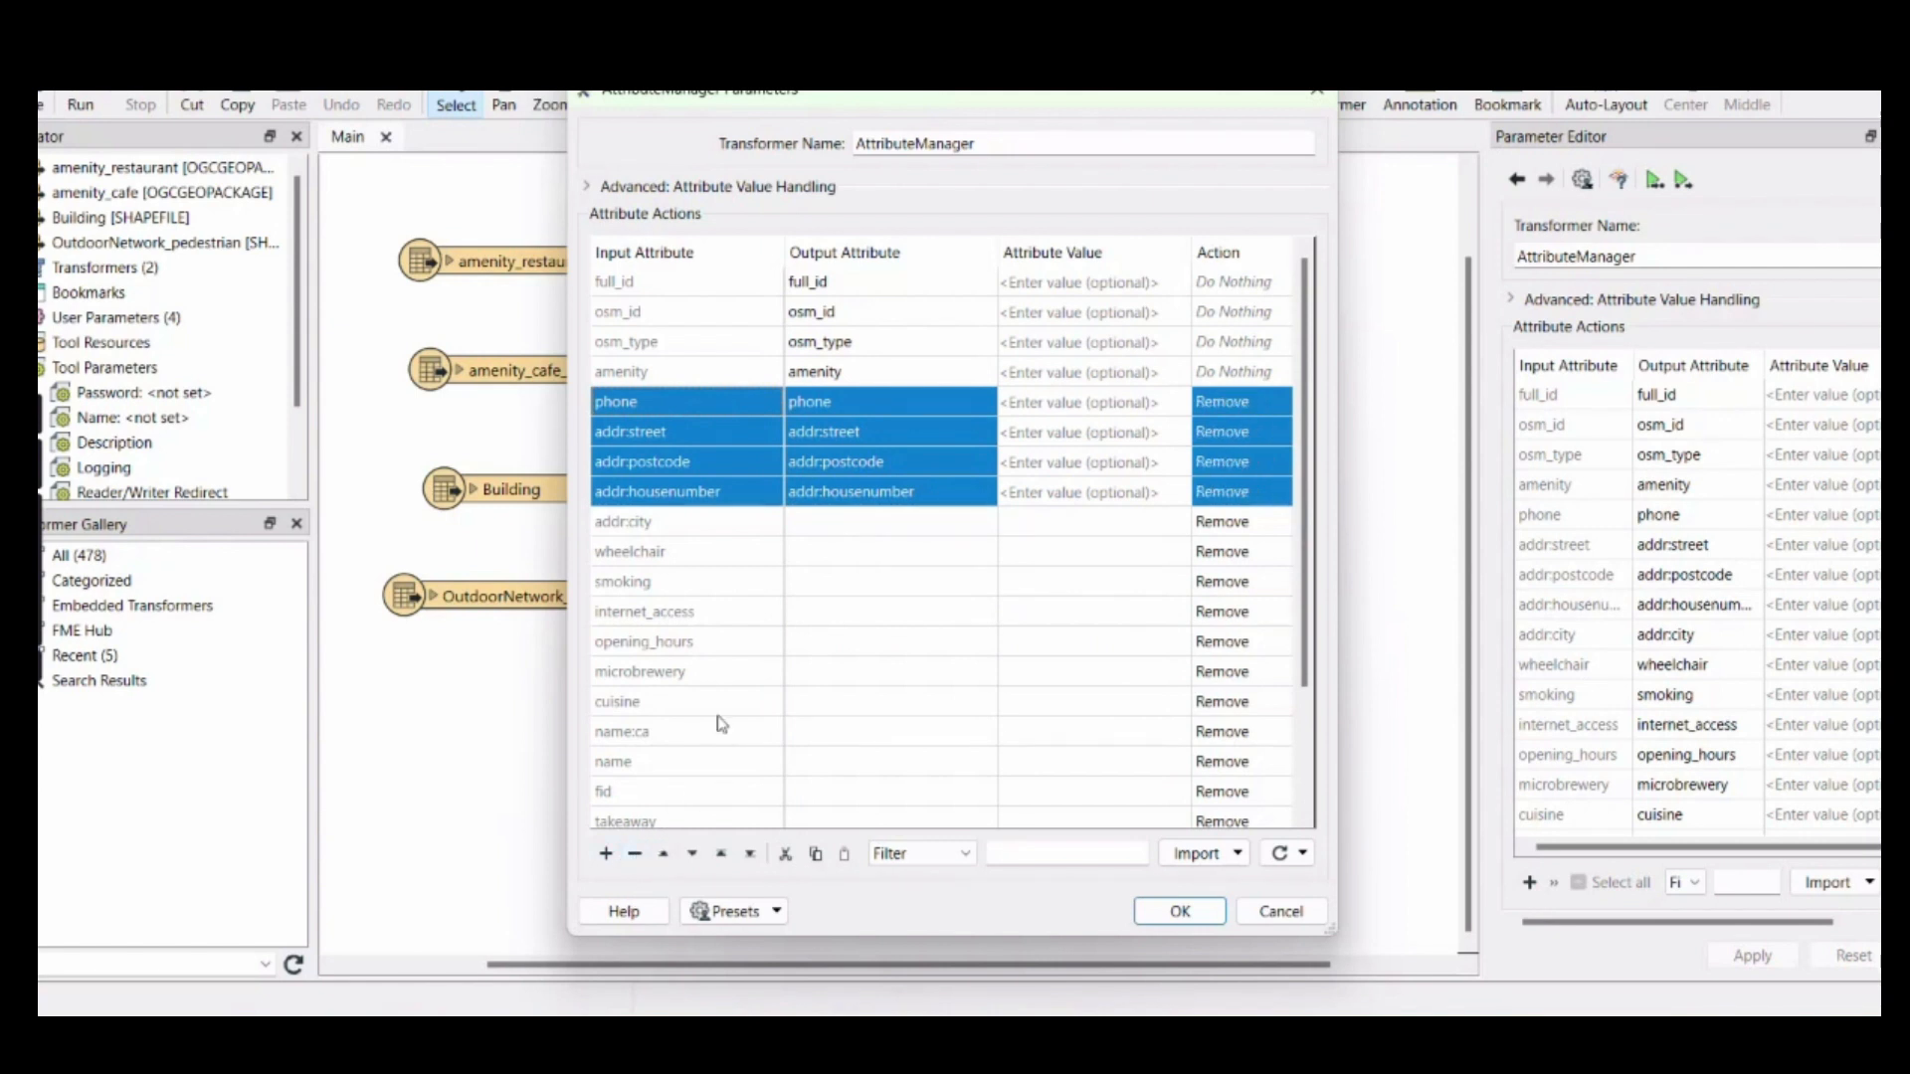
Rename the amenity output attribute to service_type and apply the AttributeManager parameters
click(661, 374)
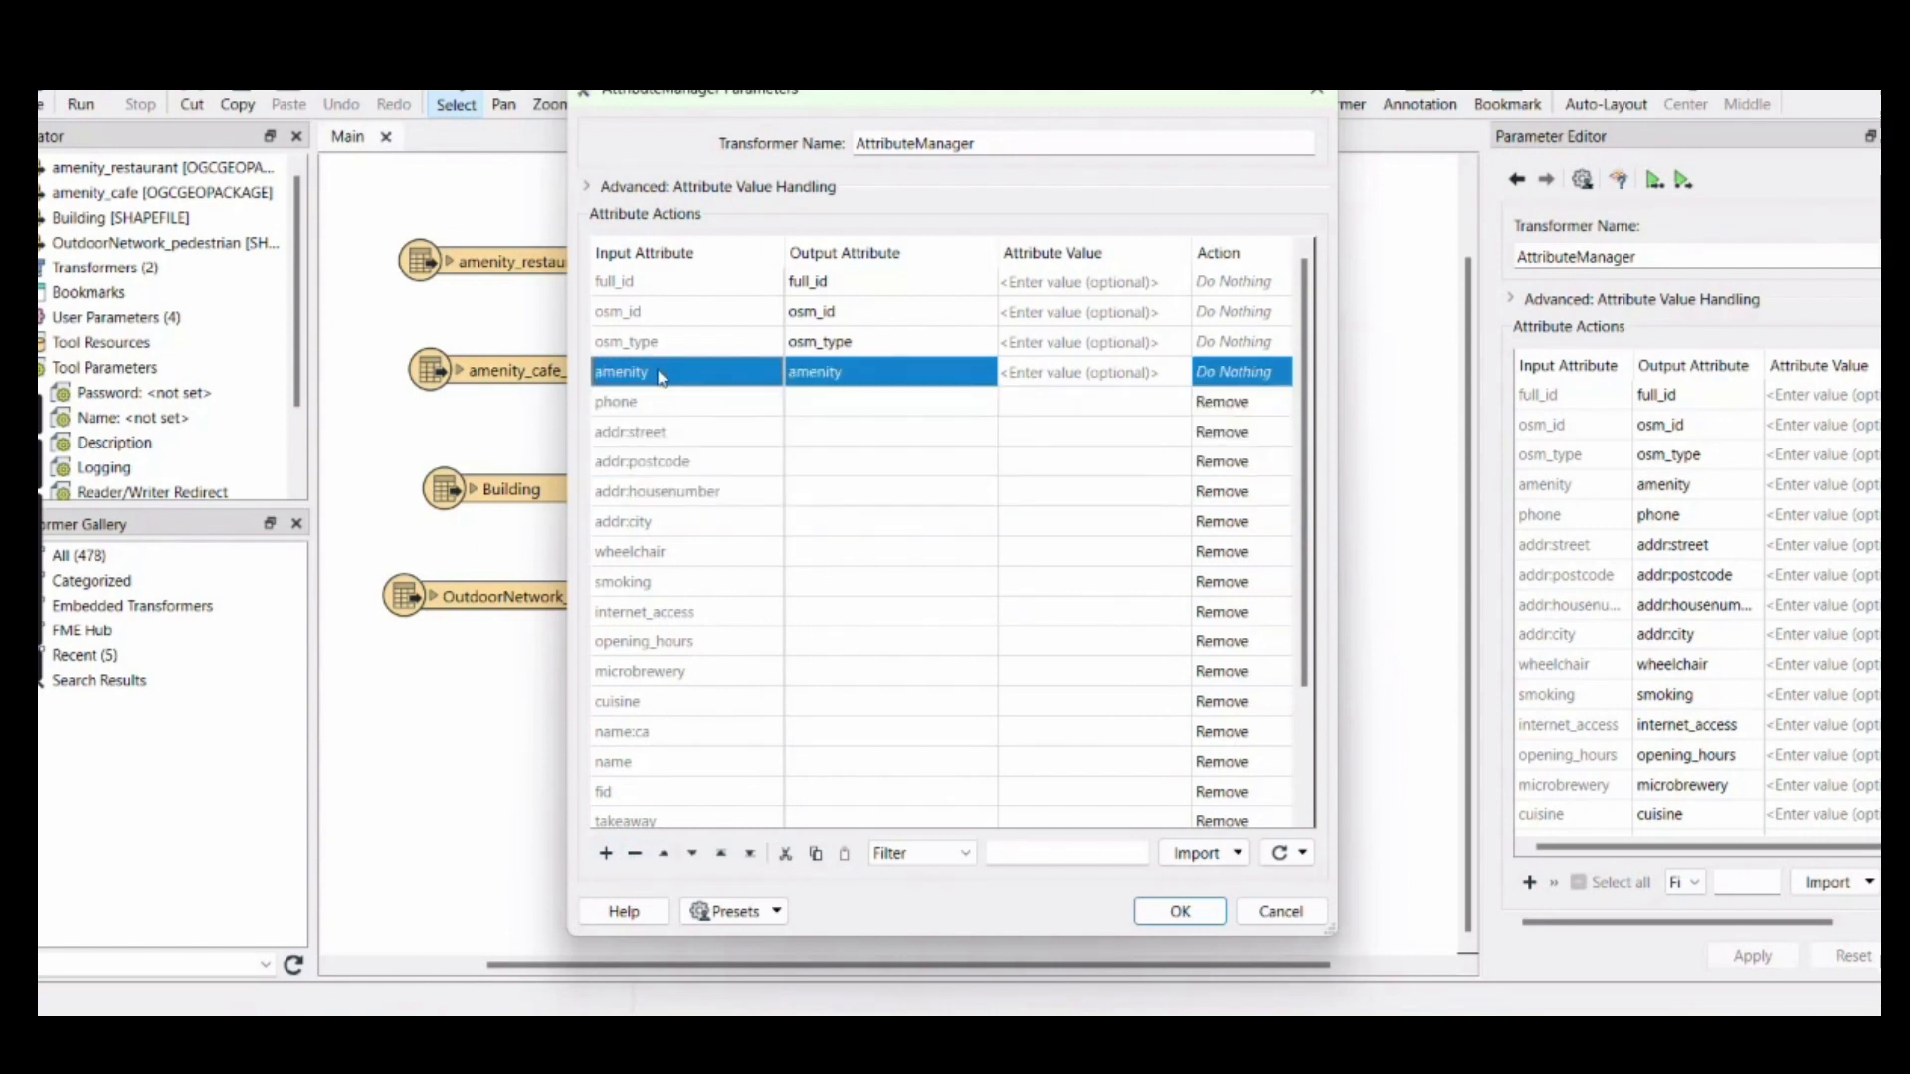
click(818, 378)
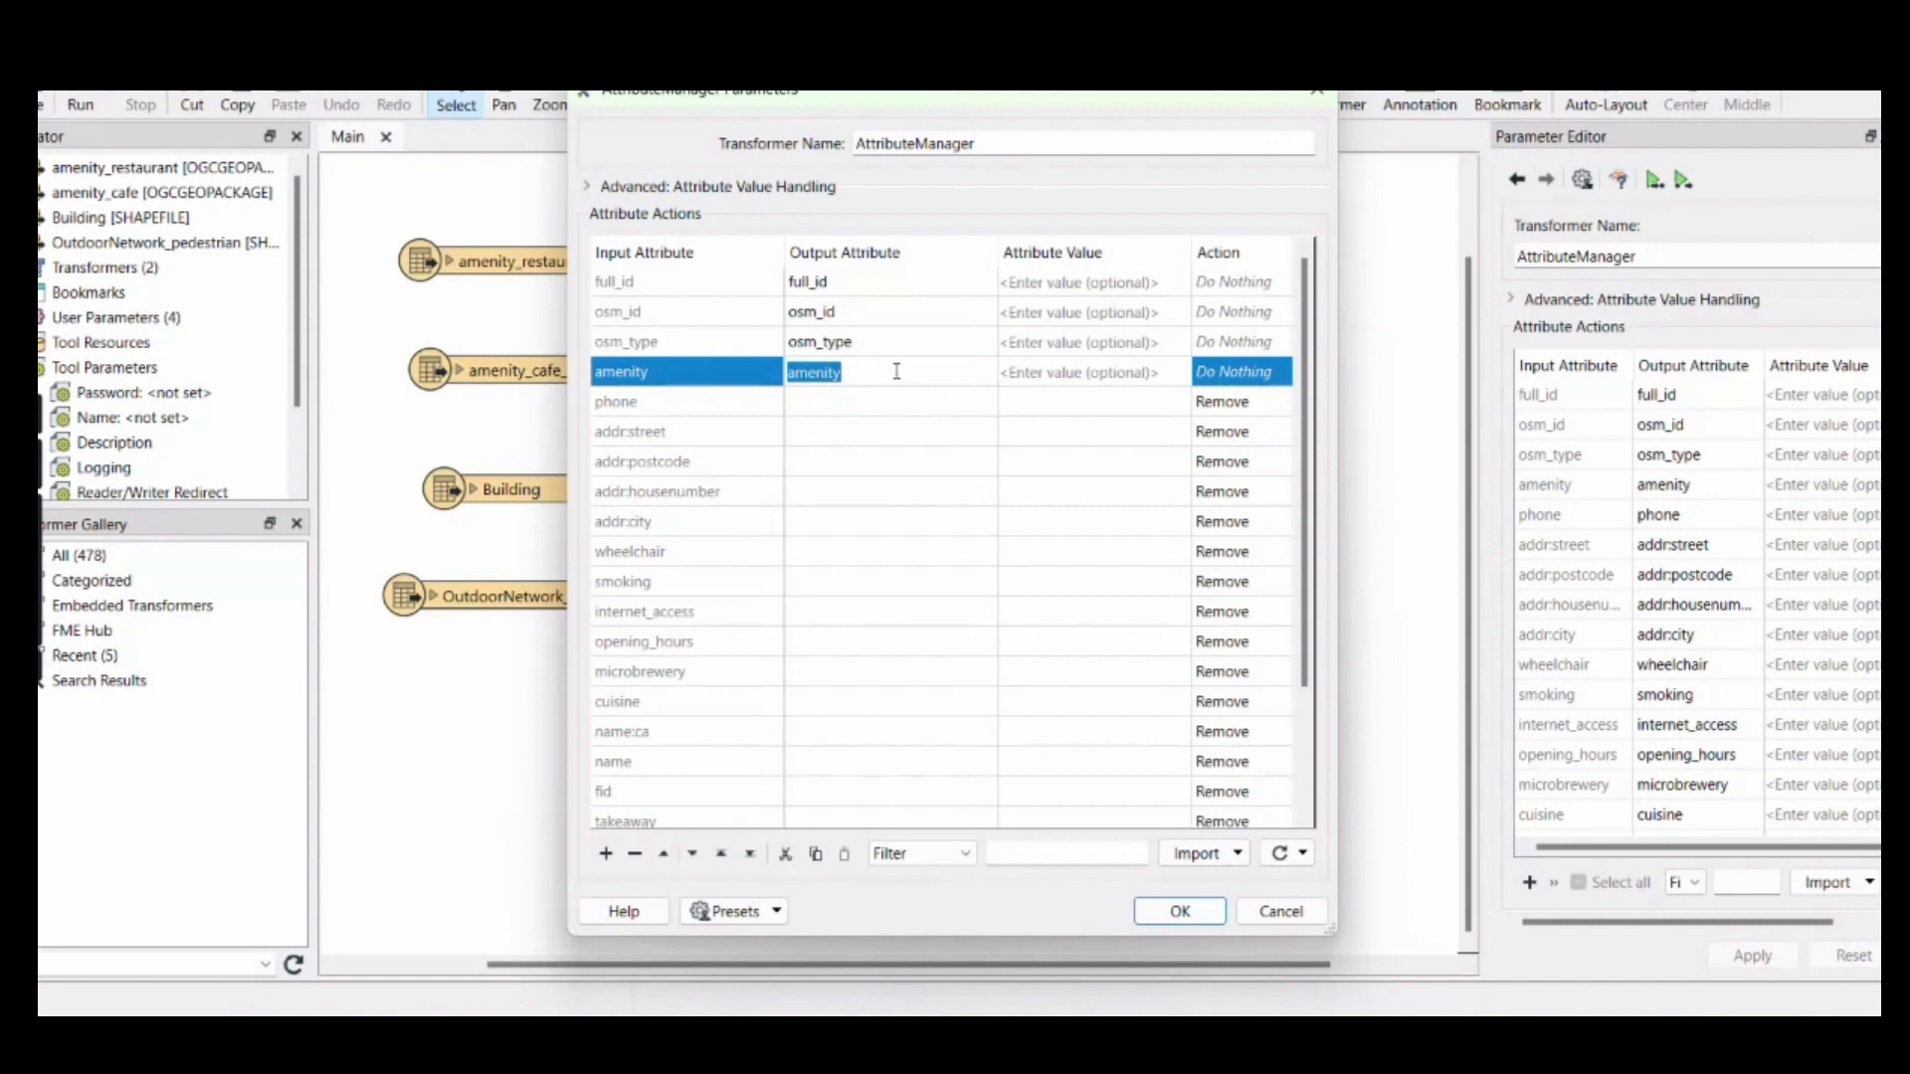
click(682, 373)
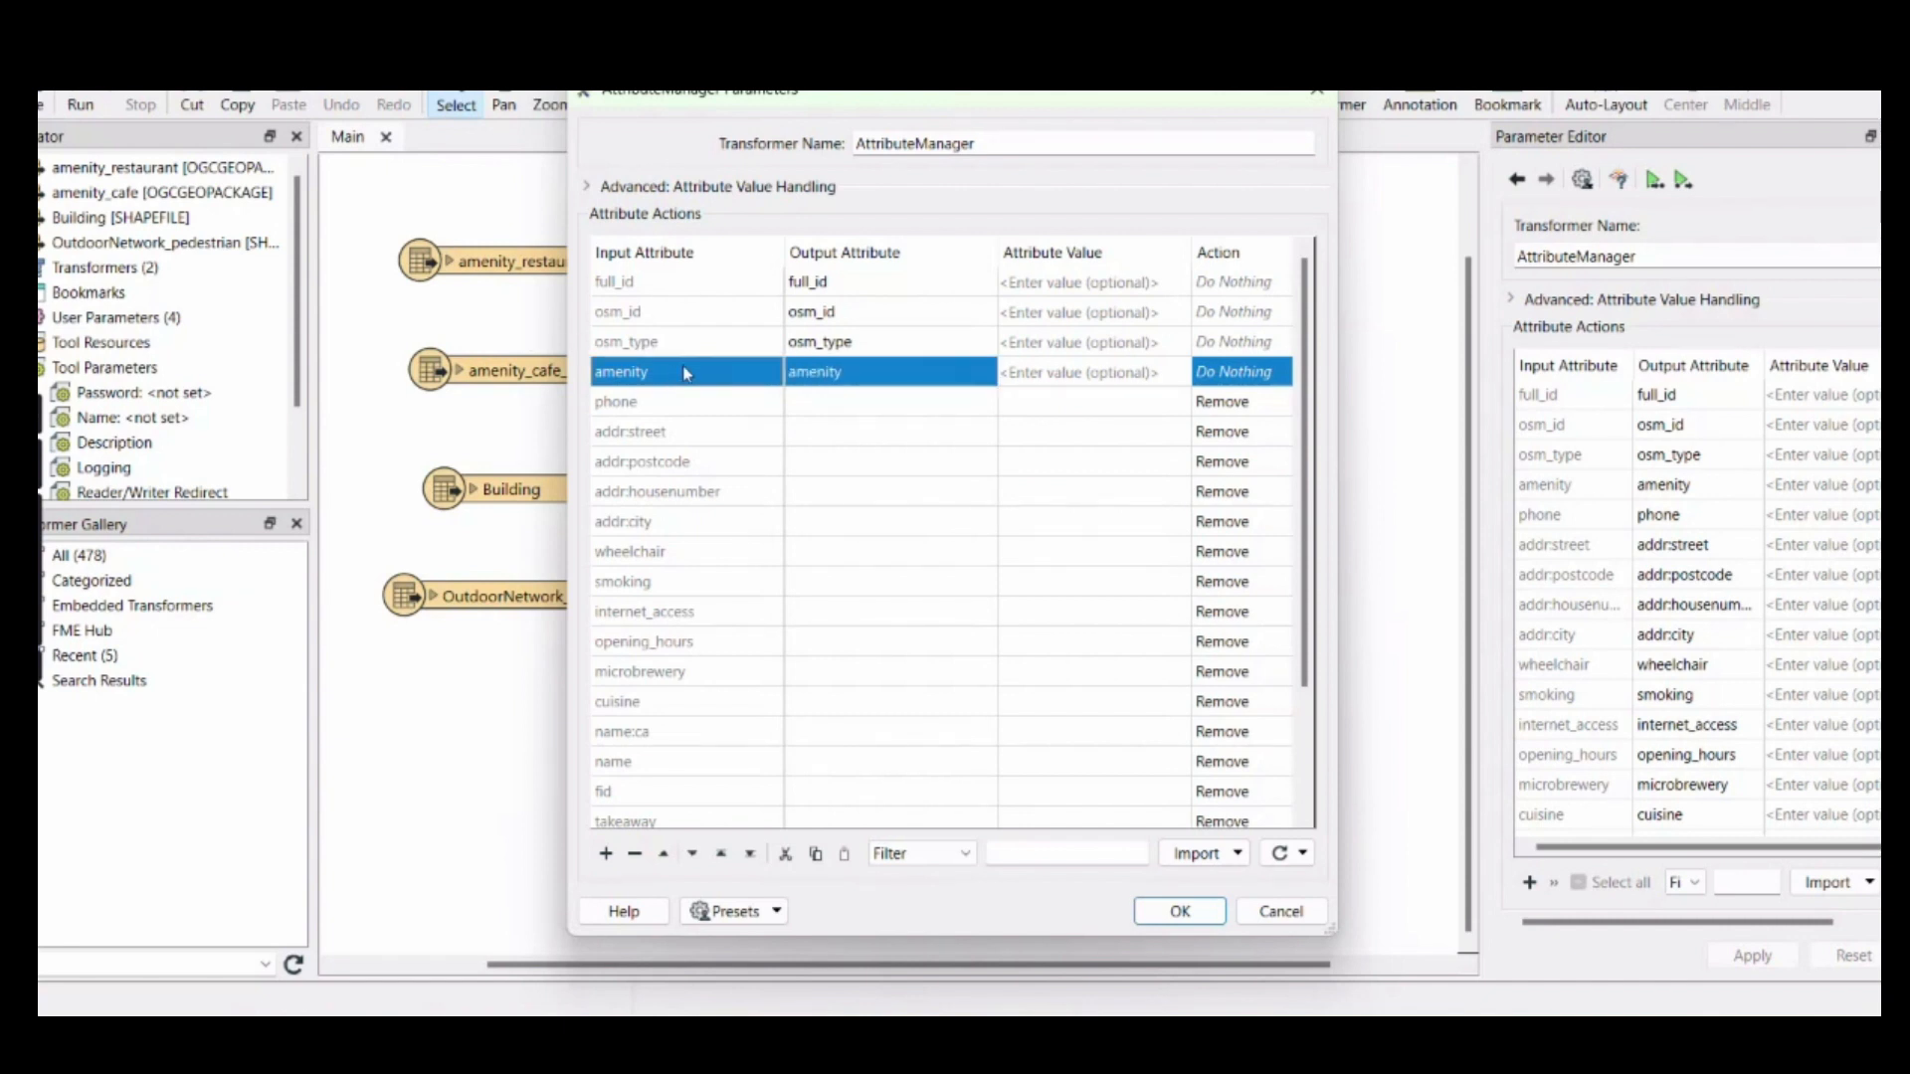
click(892, 371)
text(service_type)
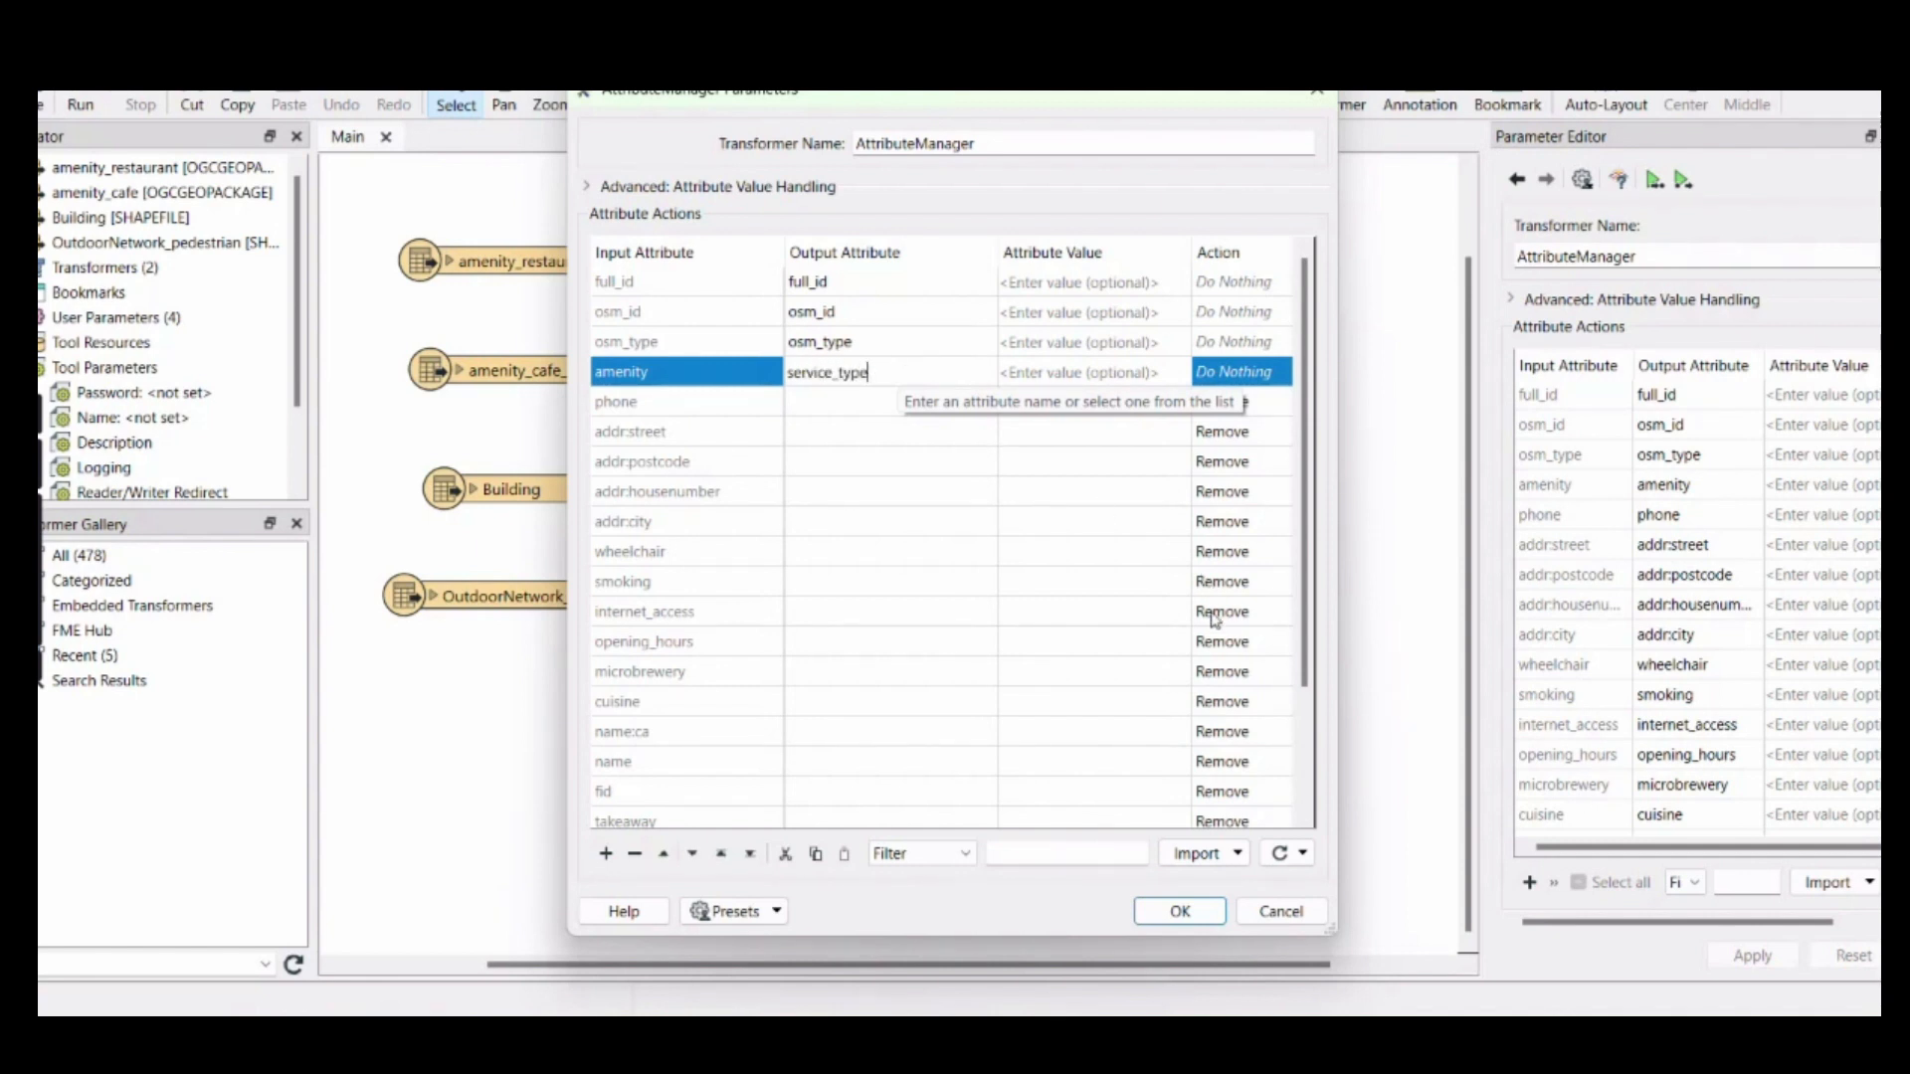
scroll(1079, 677, down, 2)
click(1200, 915)
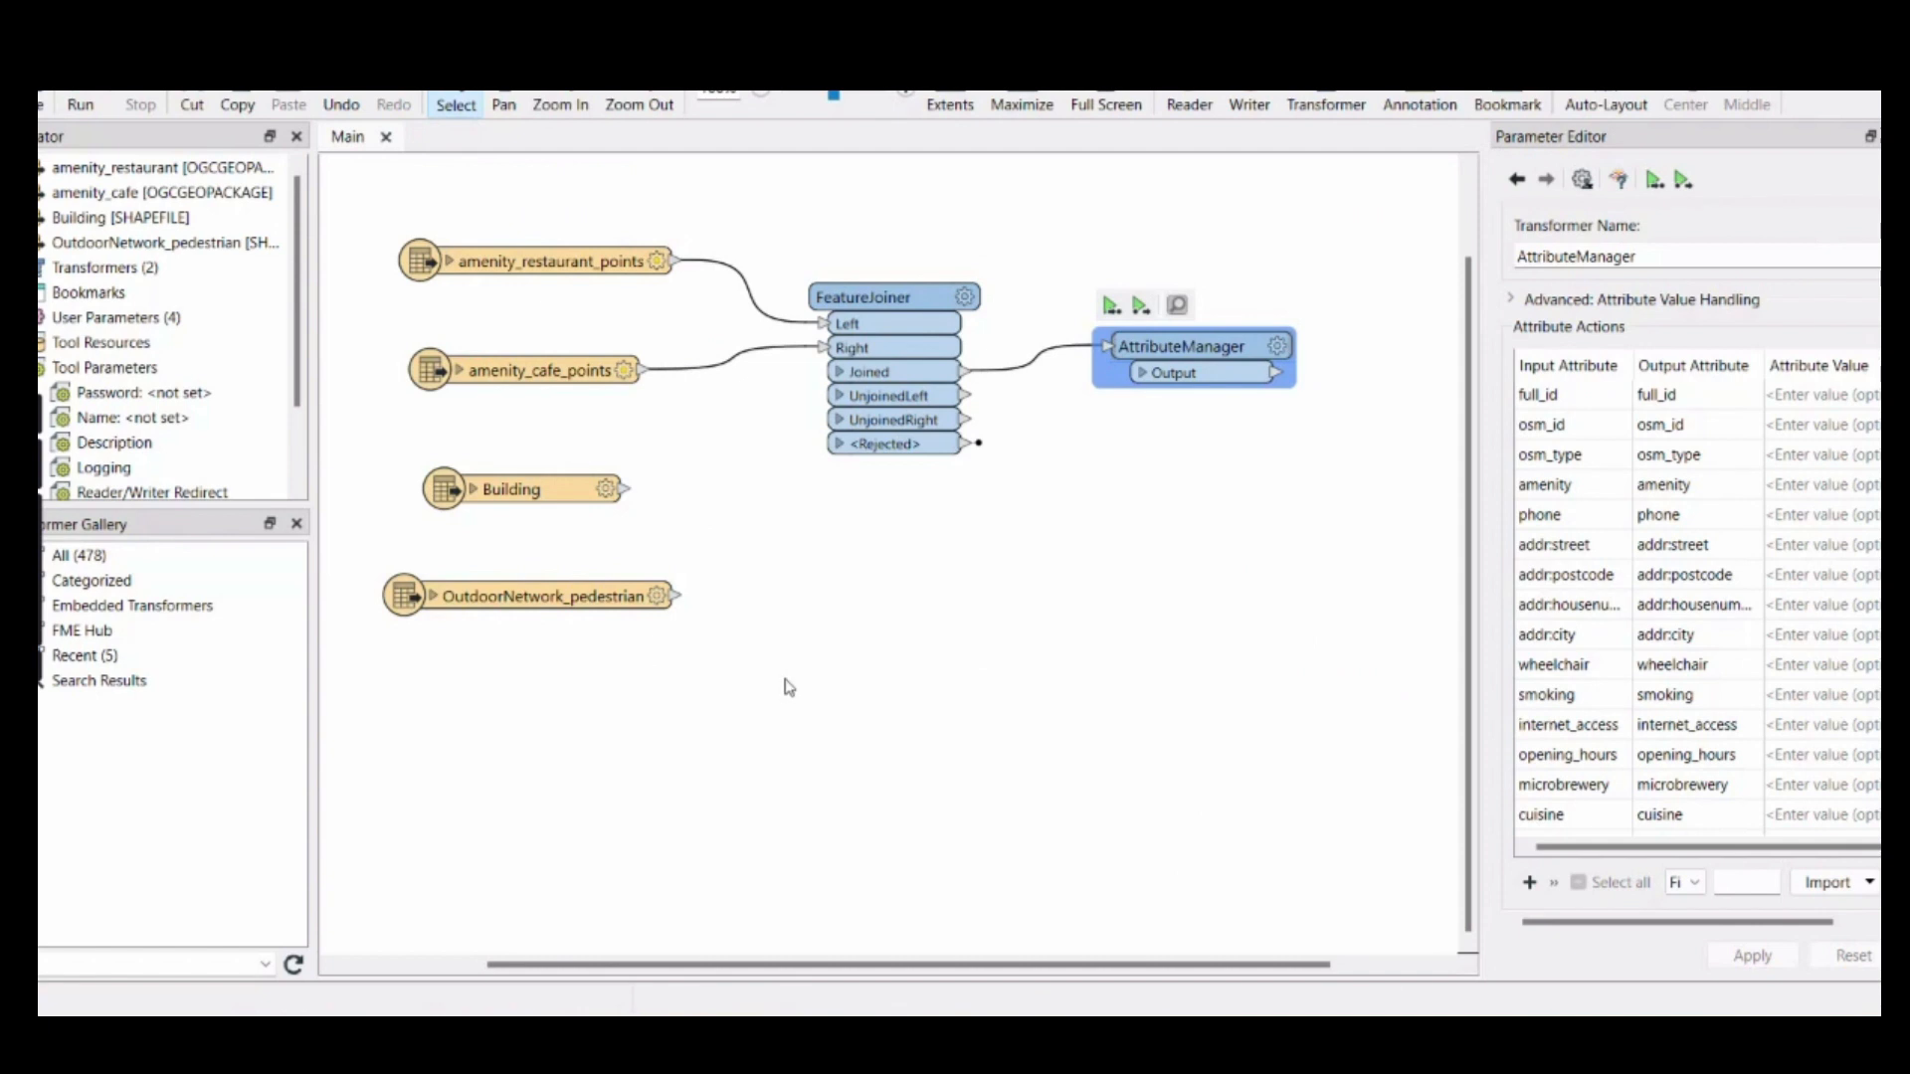
click(1059, 633)
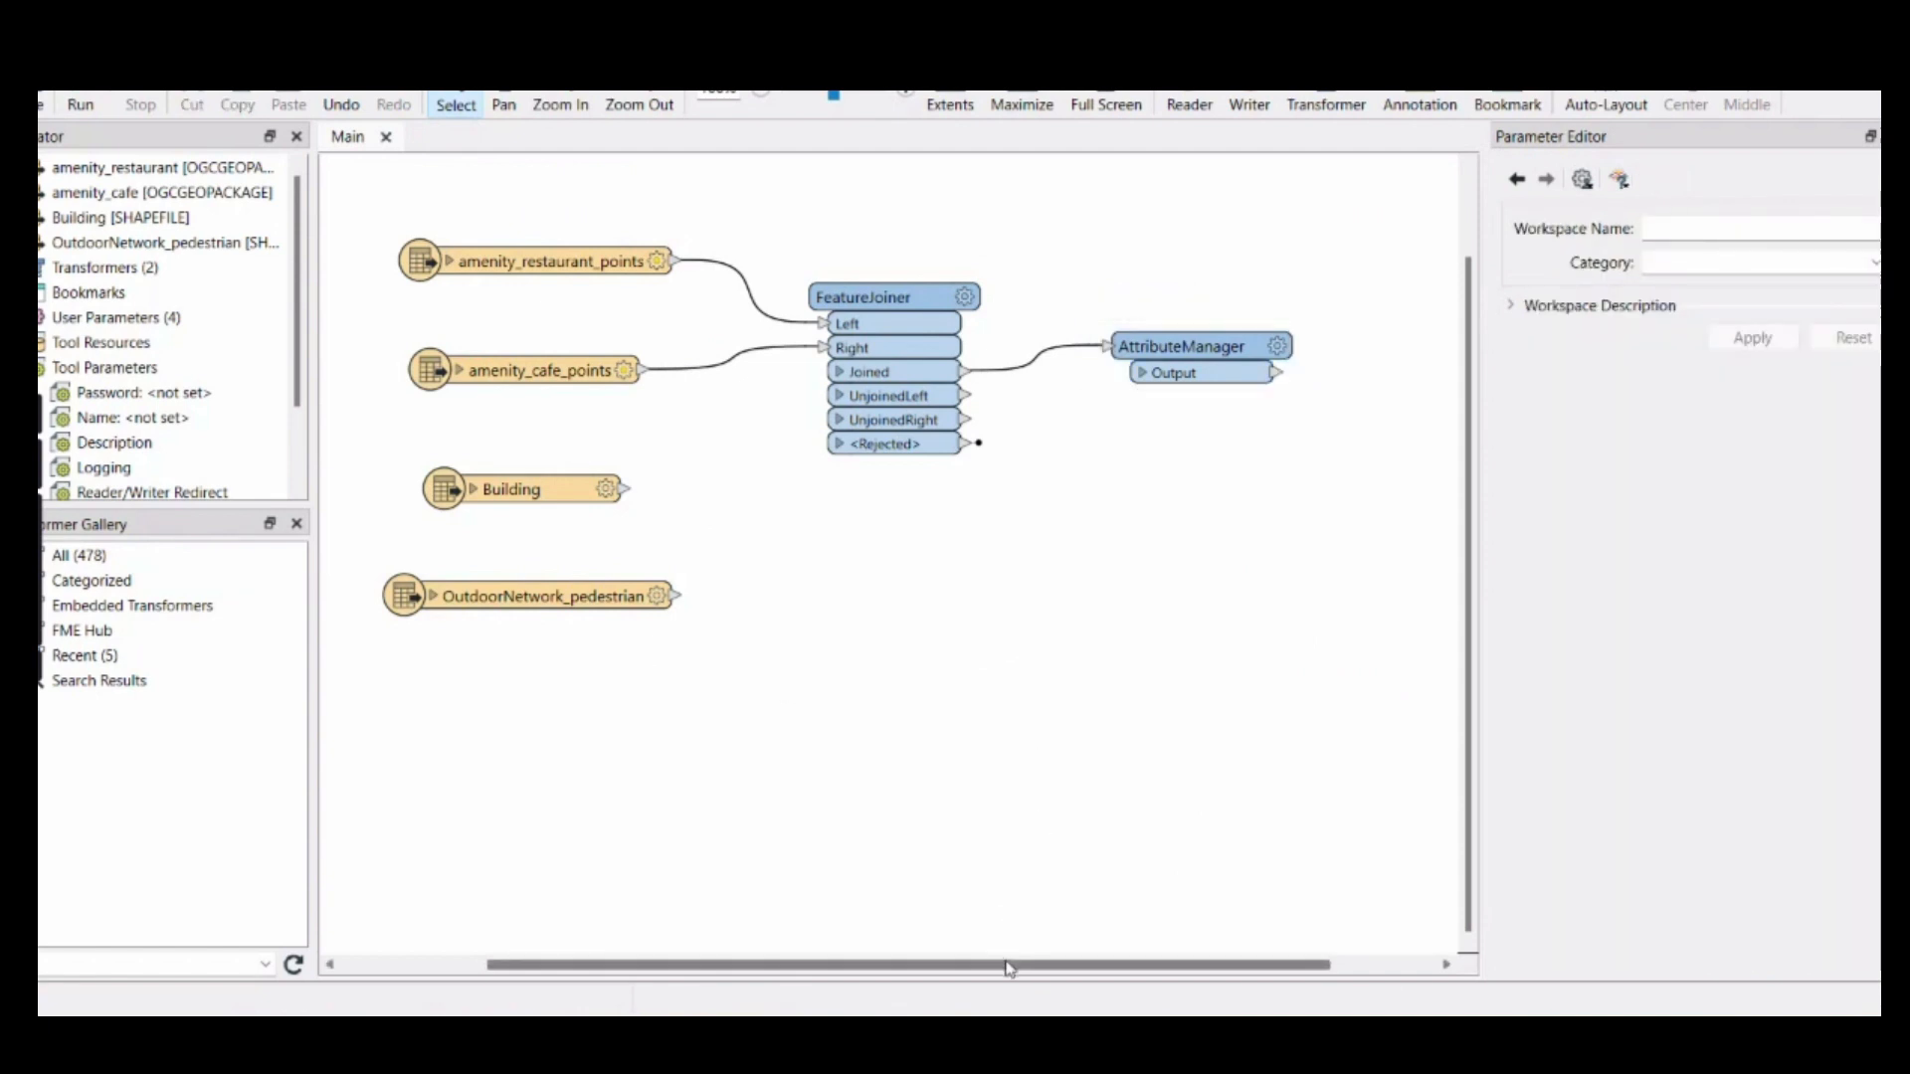
Start adding a writer to the workspace with the Esri Geodatabase (File Geodb) format
mouse_move(1011, 966)
mouse_down()
mouse_move(1087, 966)
mouse_move(1032, 966)
mouse_up()
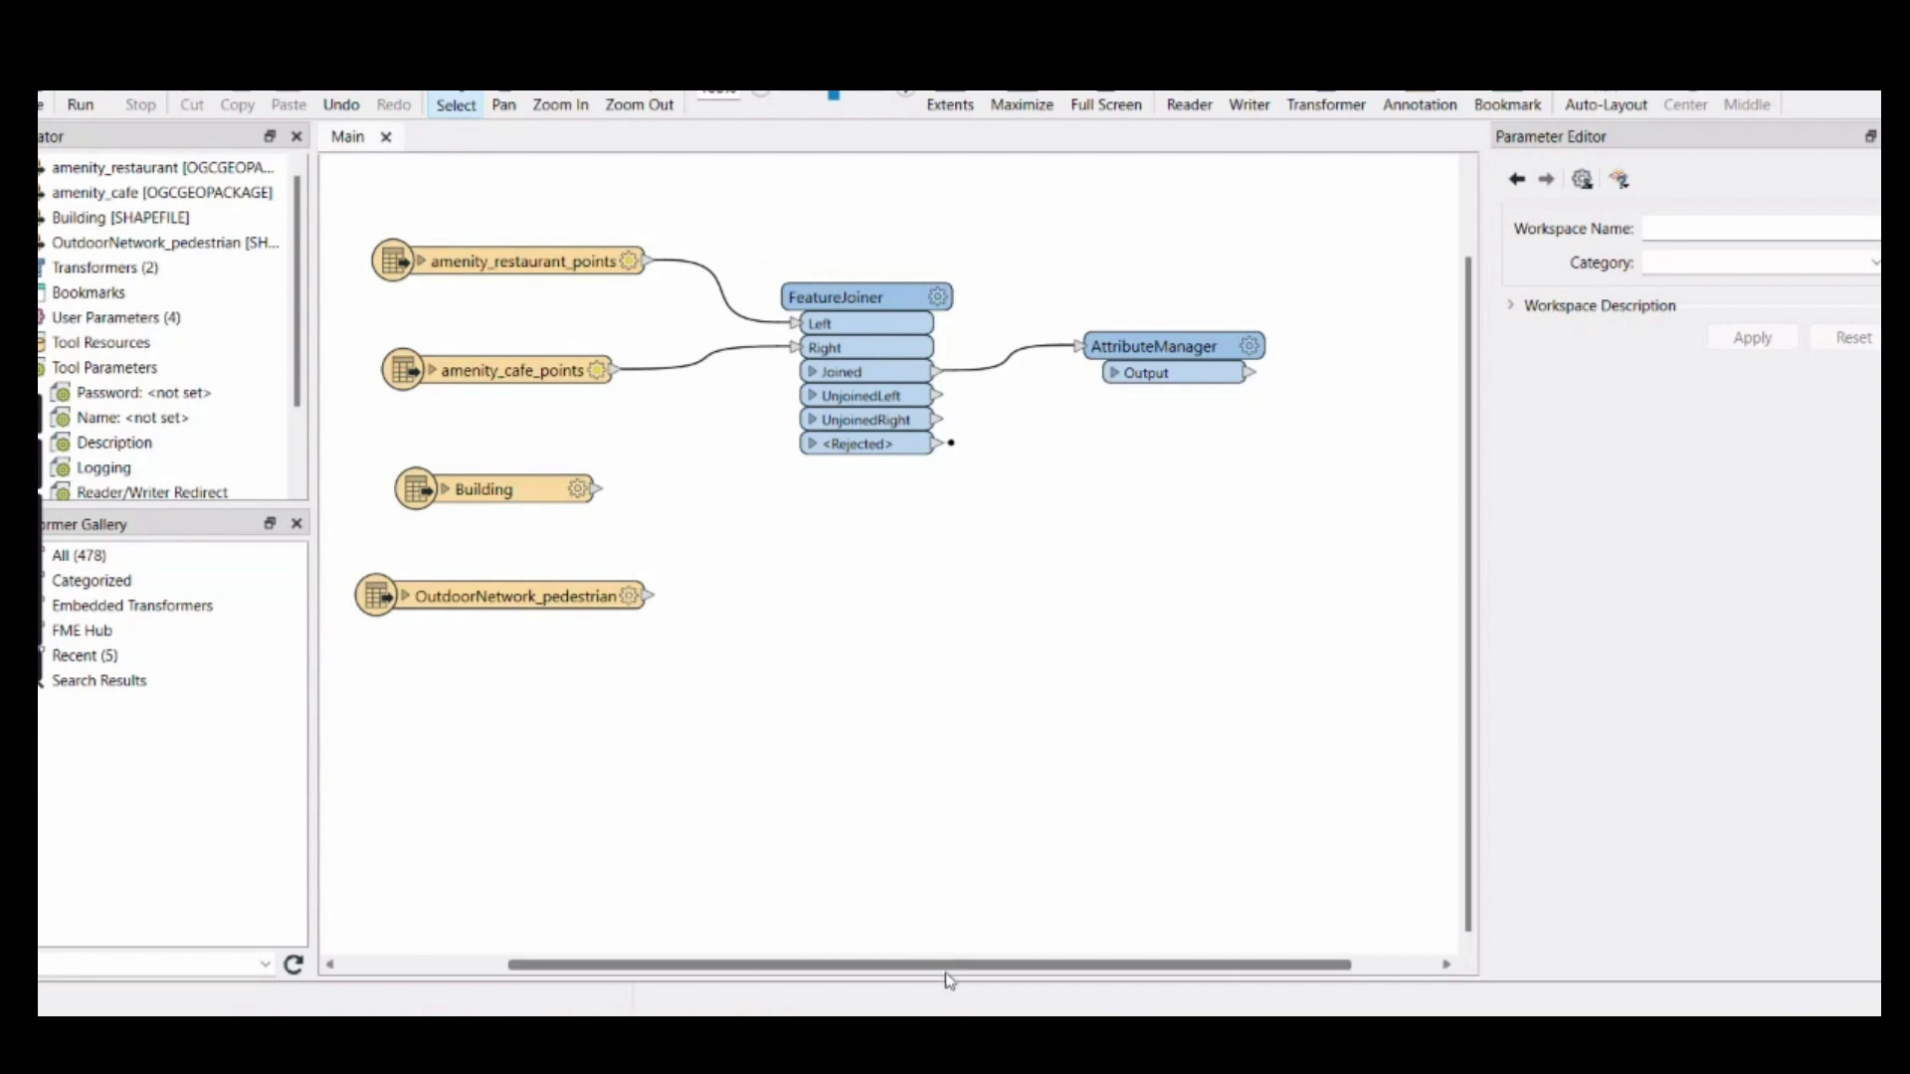
drag(952, 965, 1036, 940)
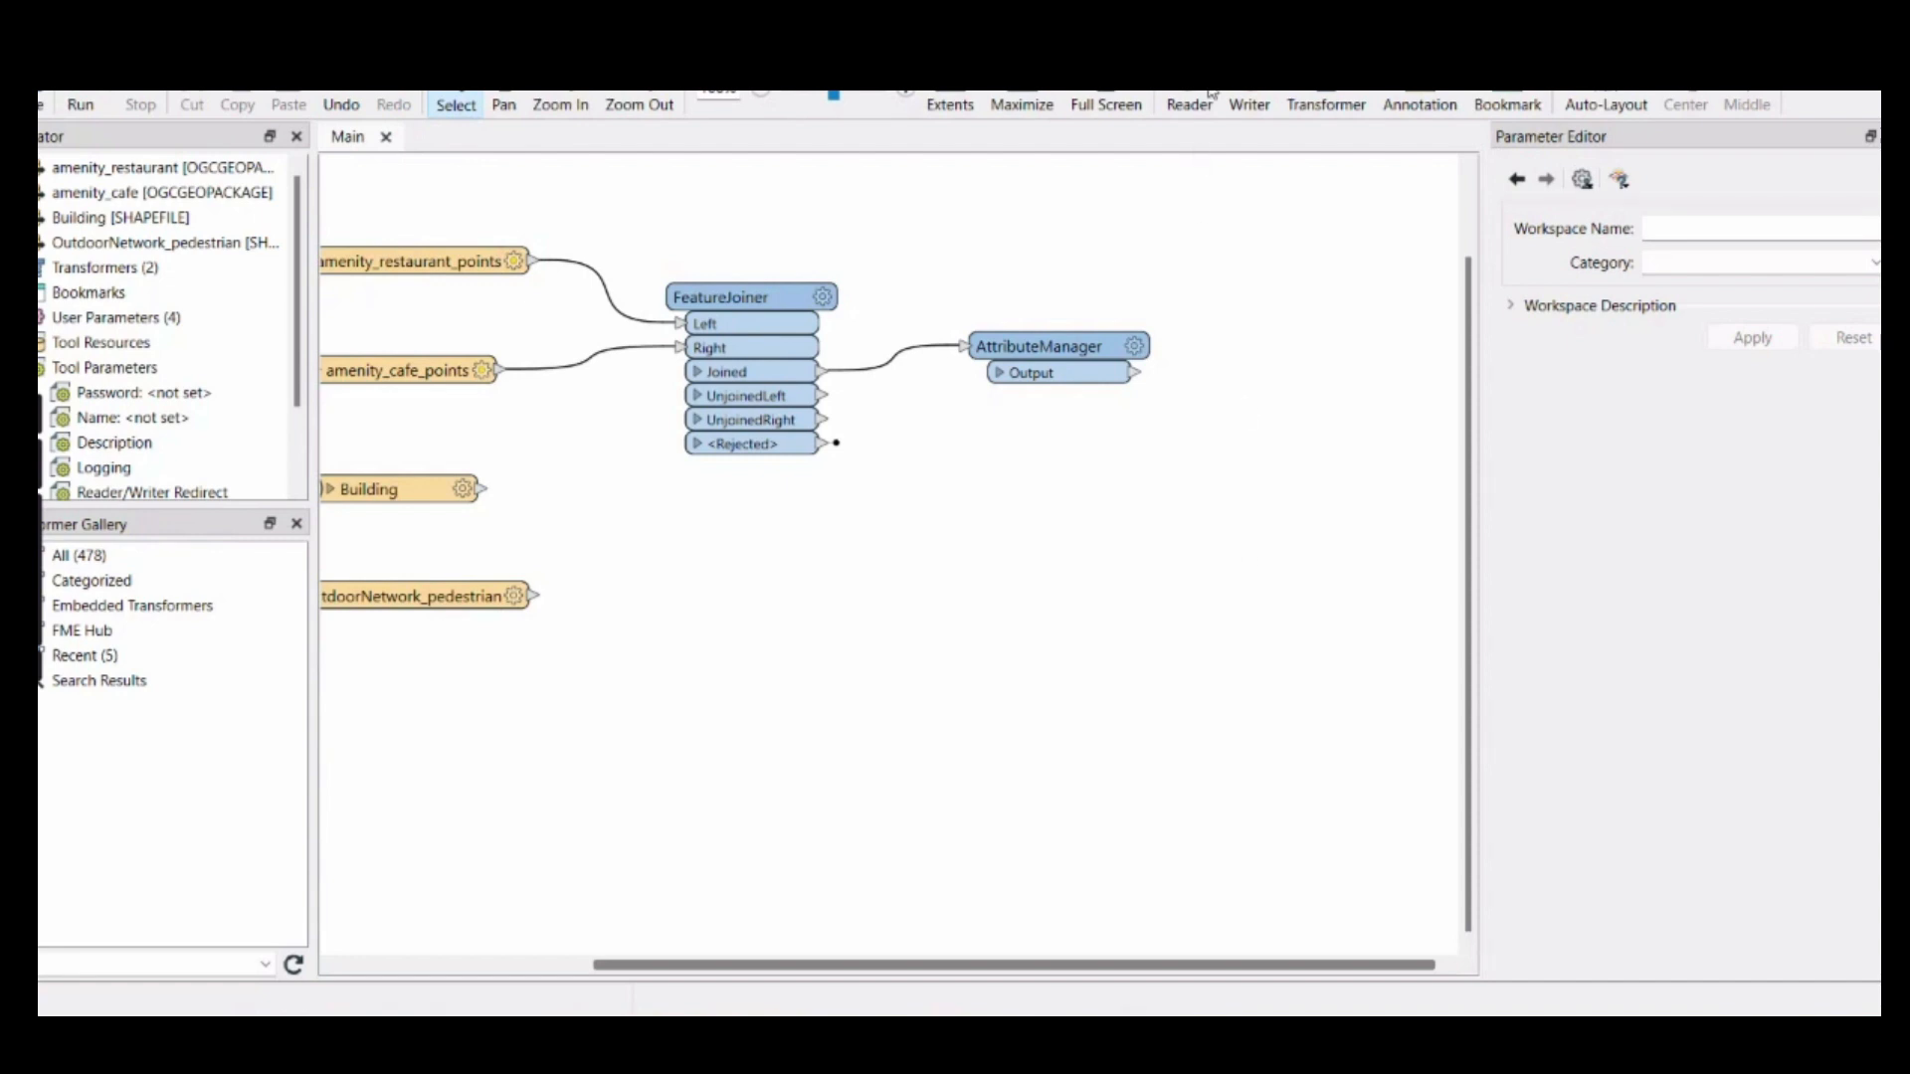
click(1251, 102)
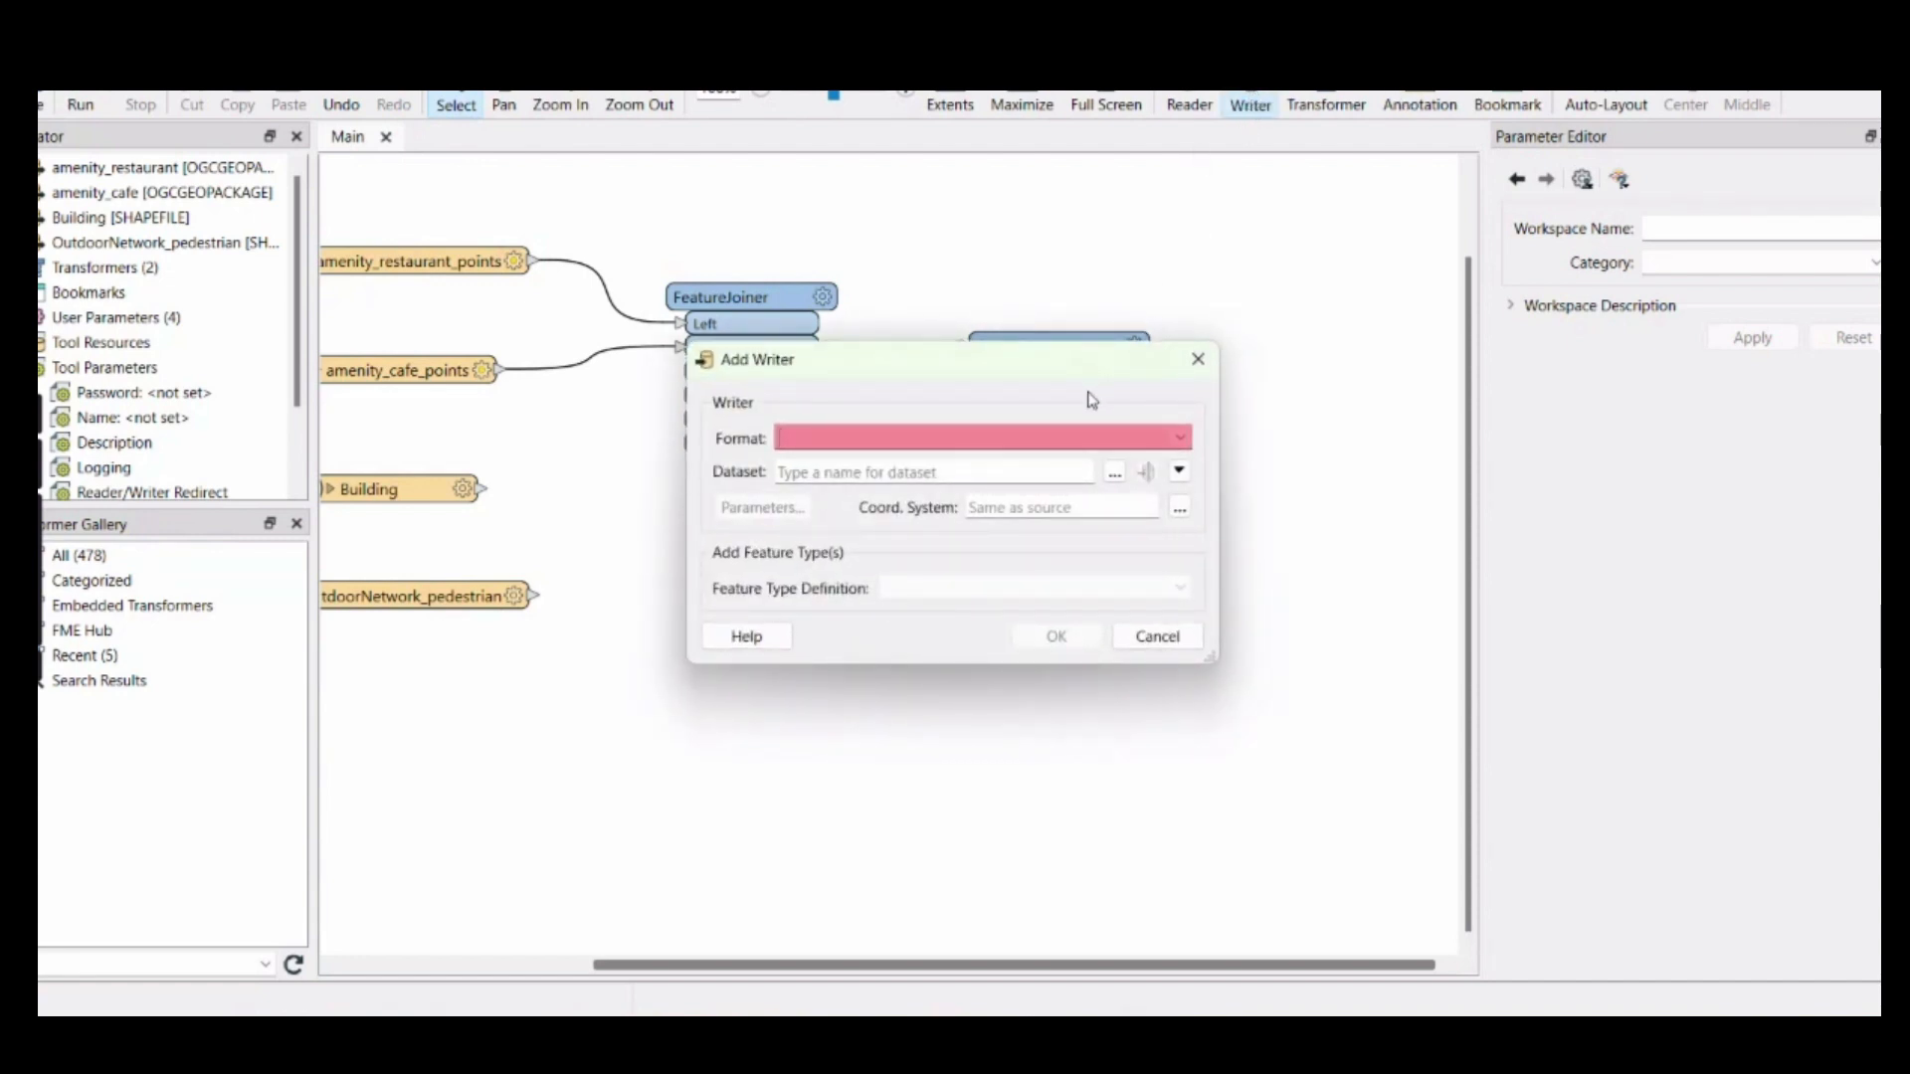
click(1184, 439)
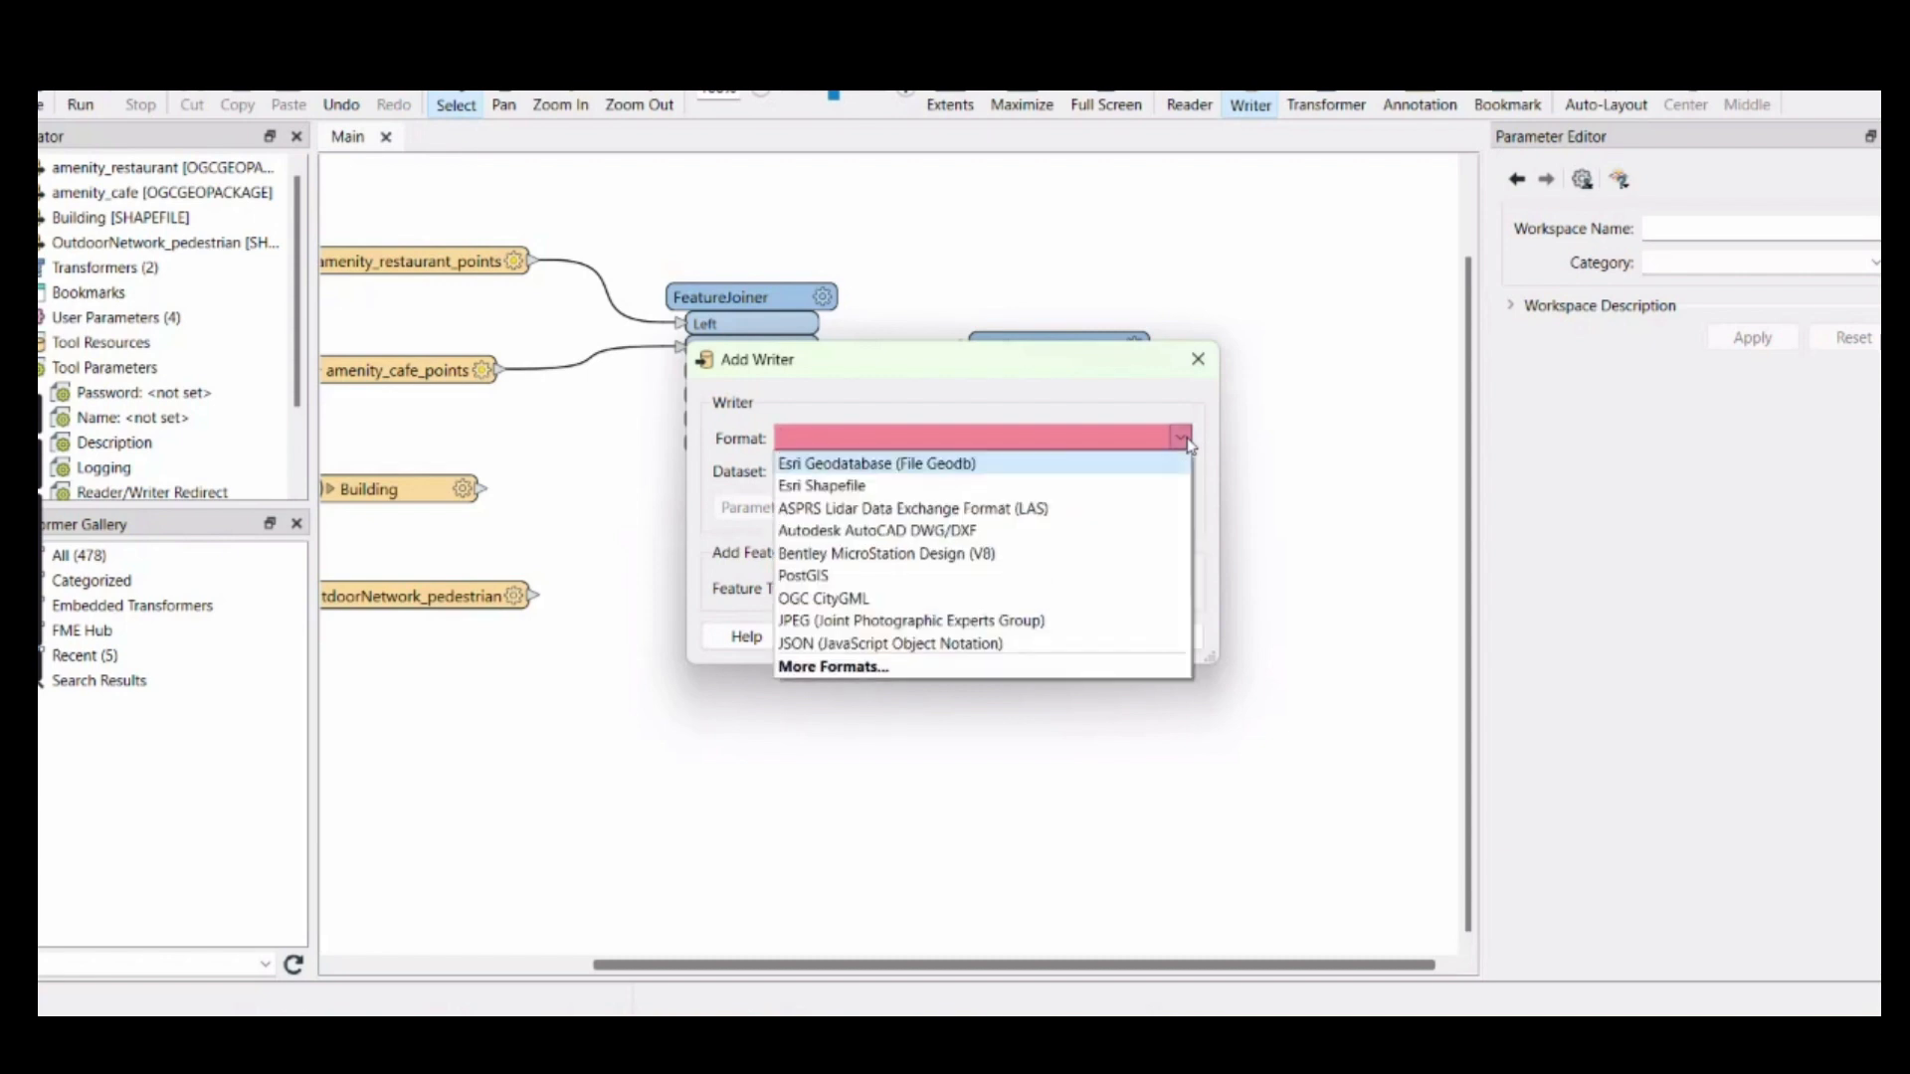
click(893, 465)
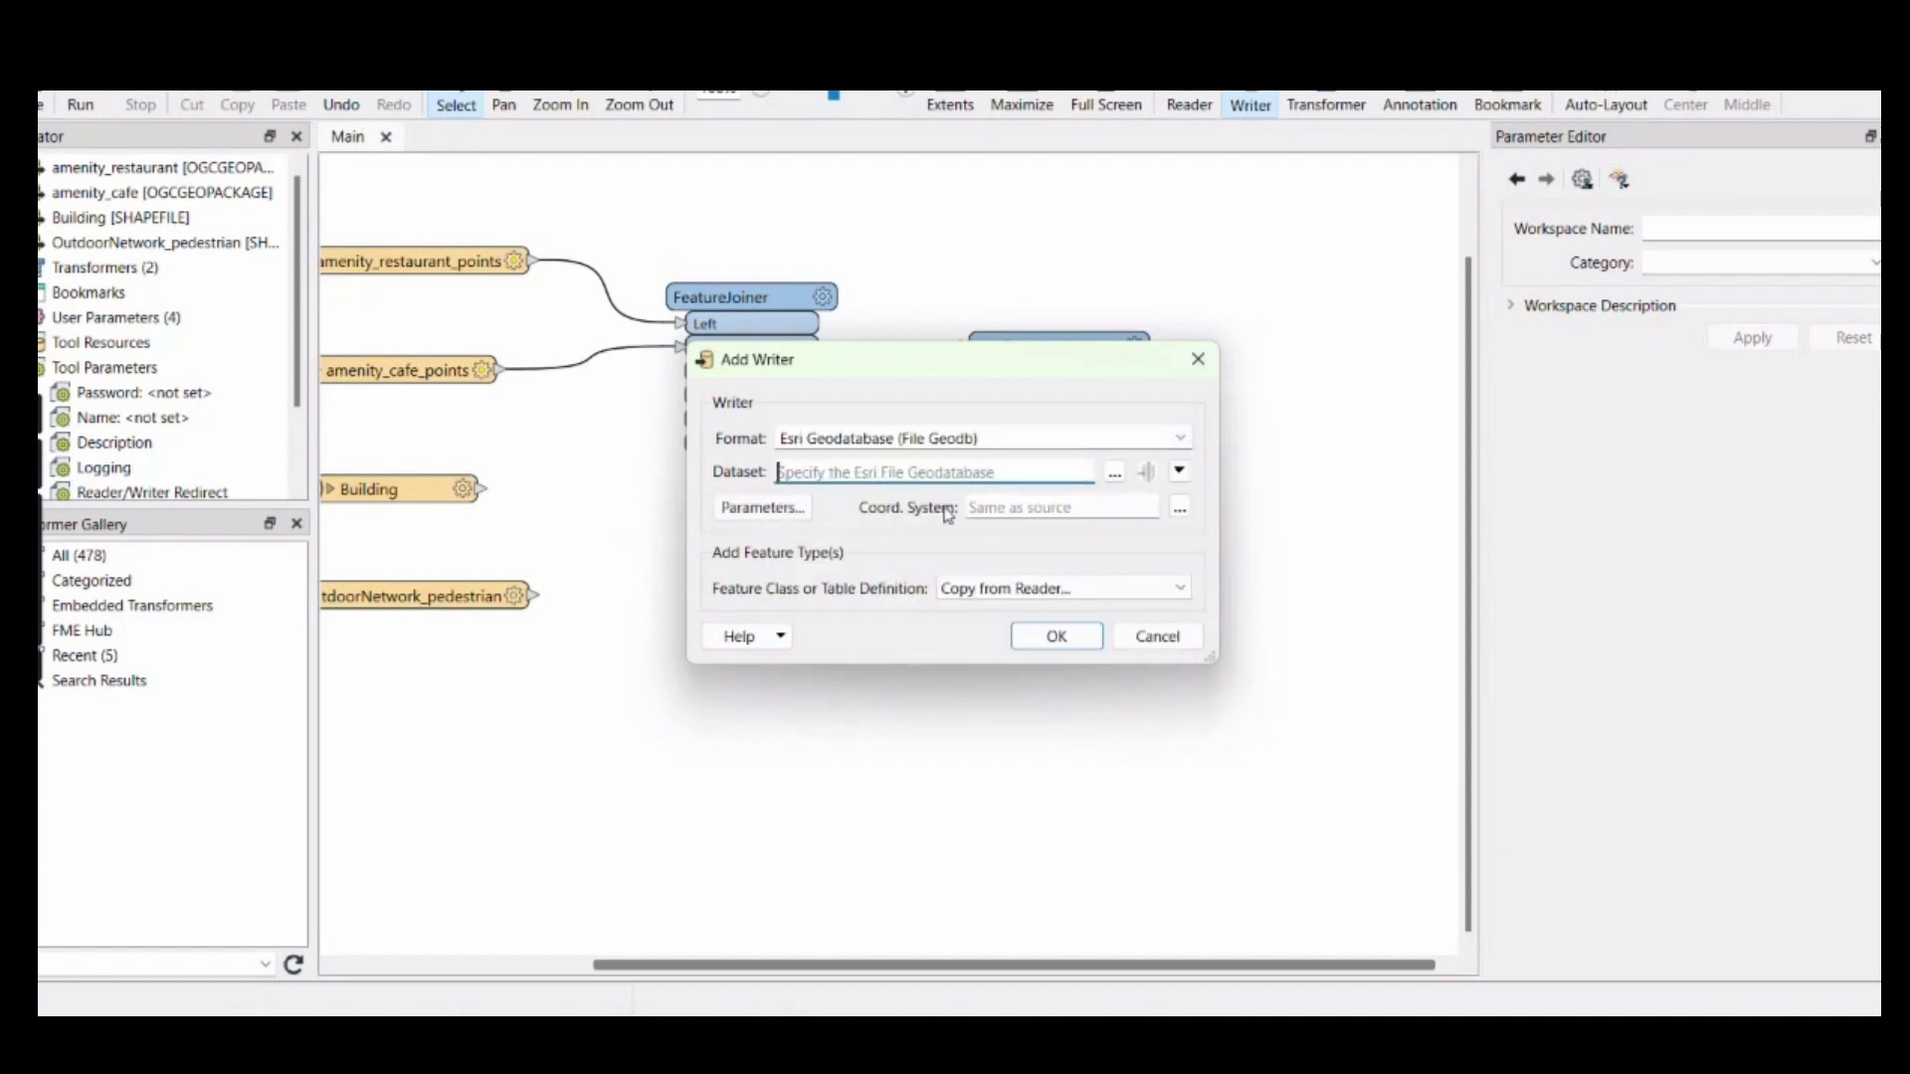
click(1115, 472)
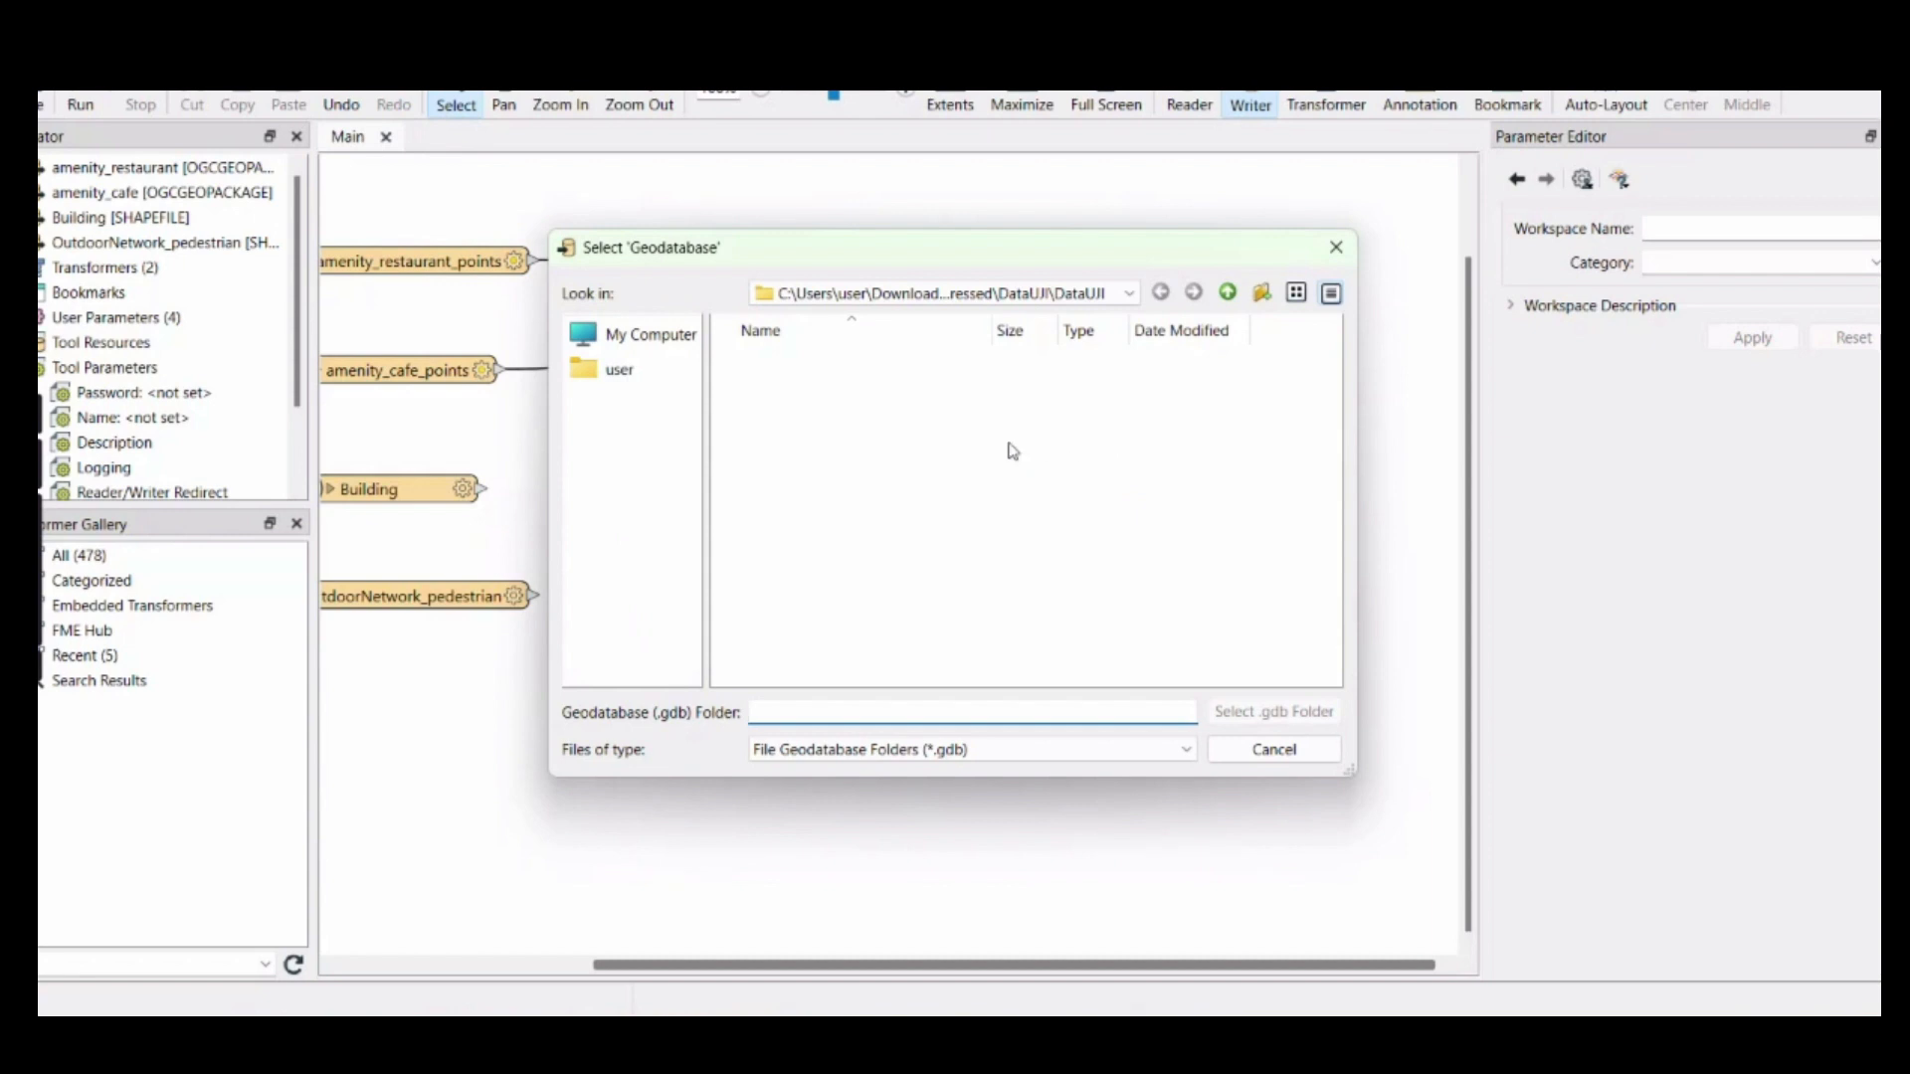
click(945, 292)
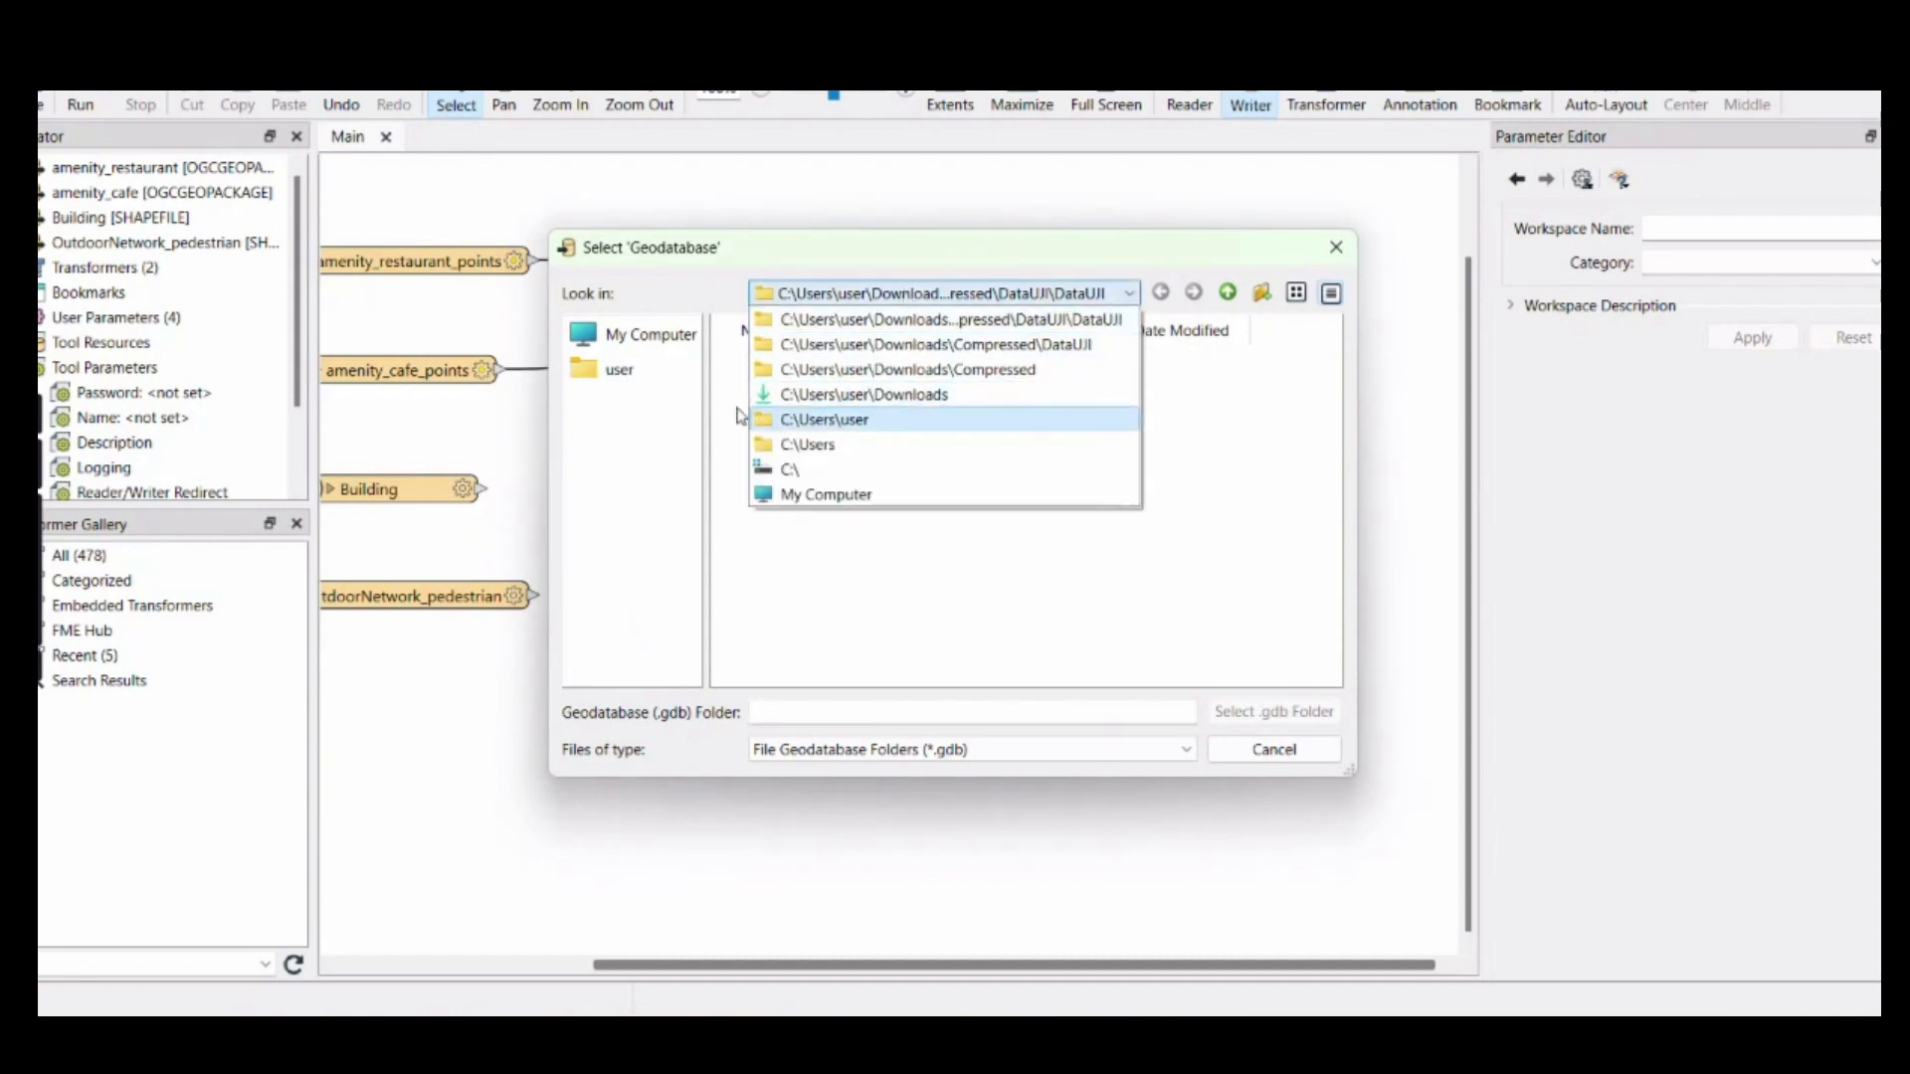
click(647, 350)
click(649, 344)
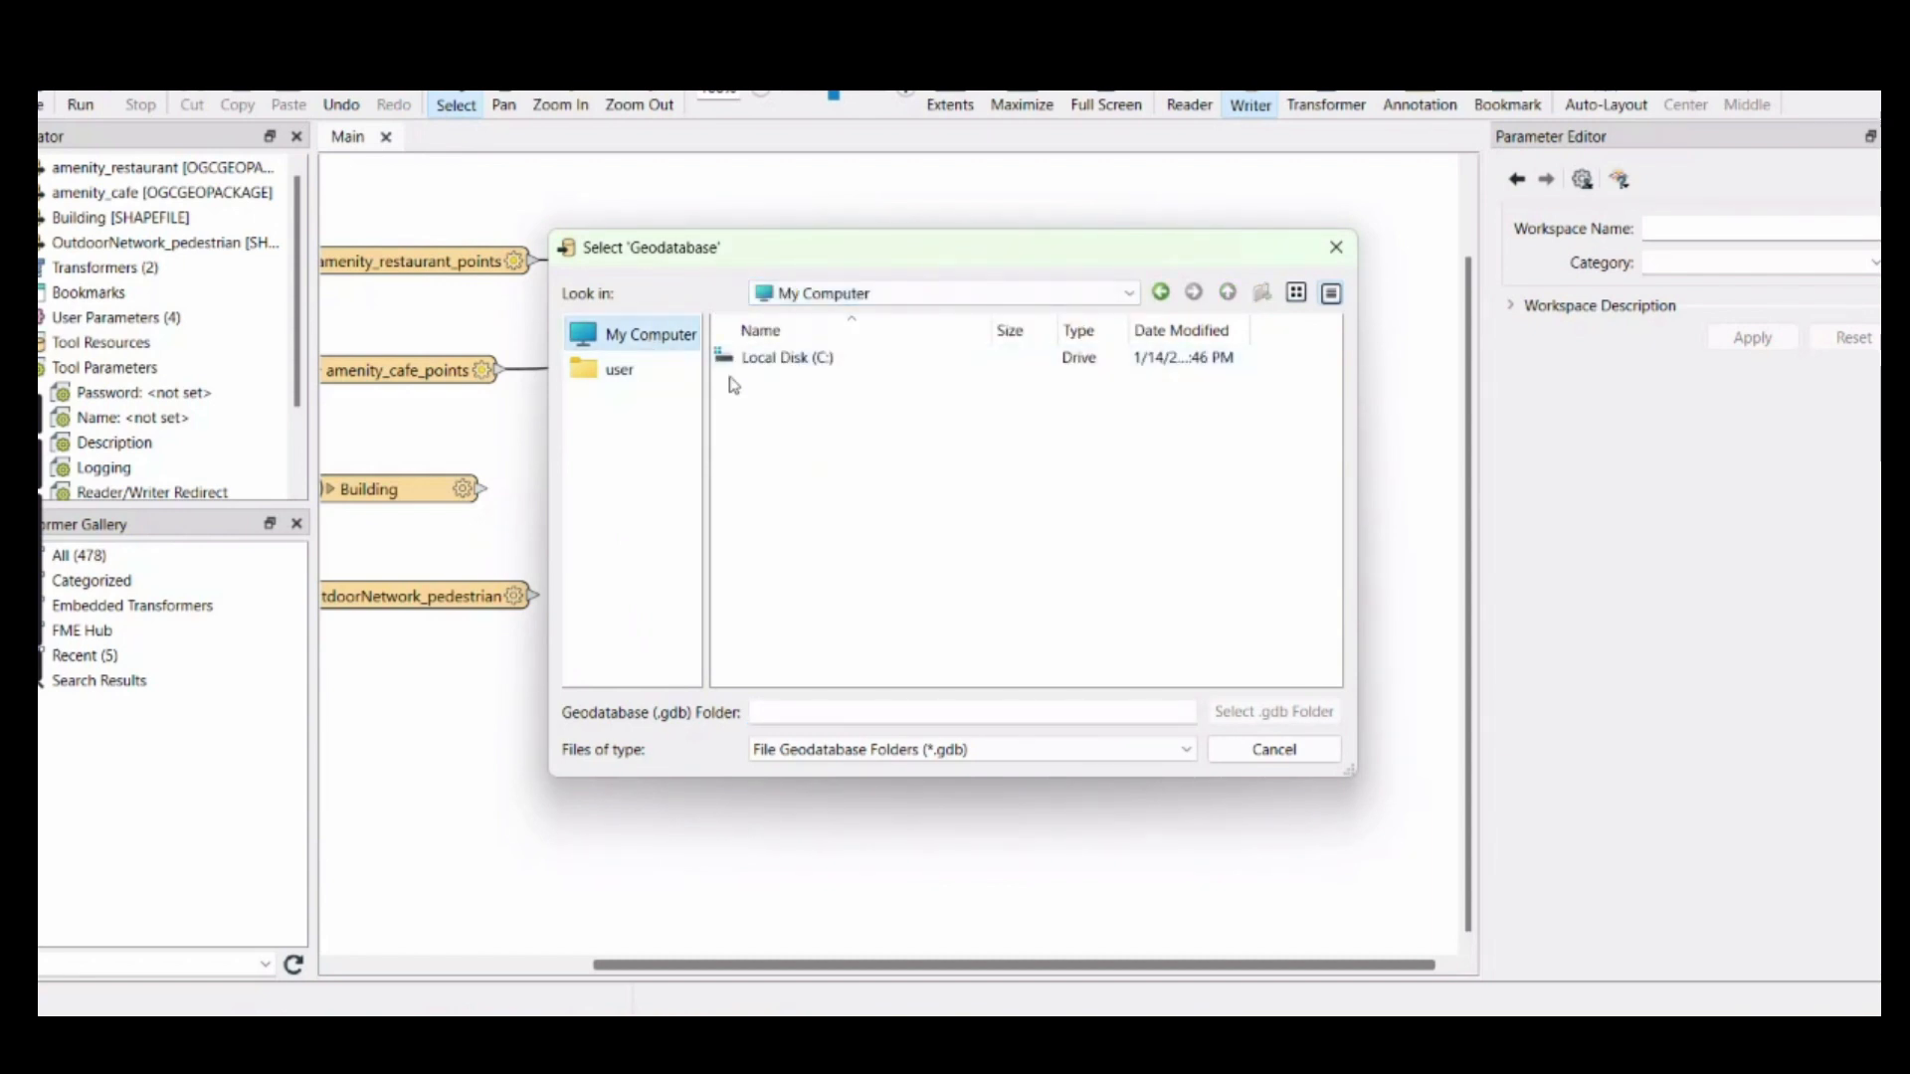
click(636, 376)
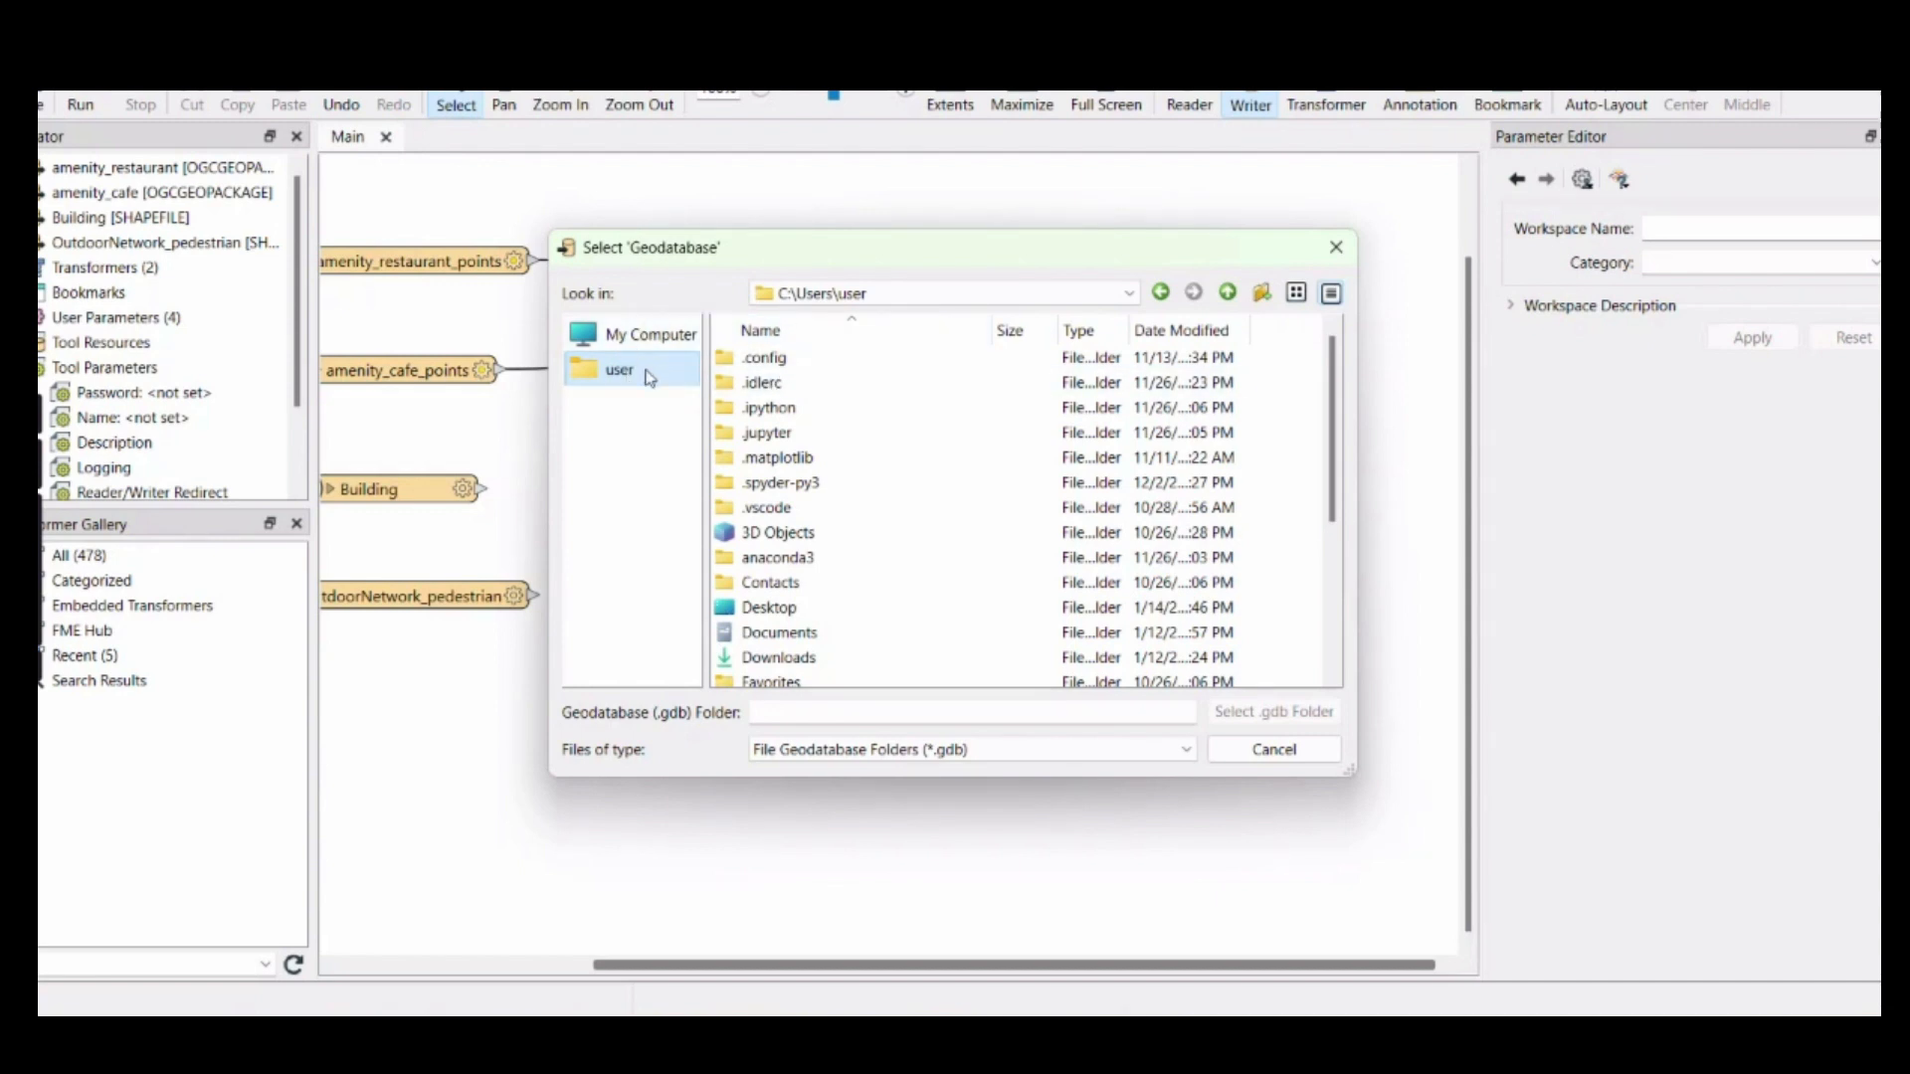
click(637, 338)
double_click(791, 359)
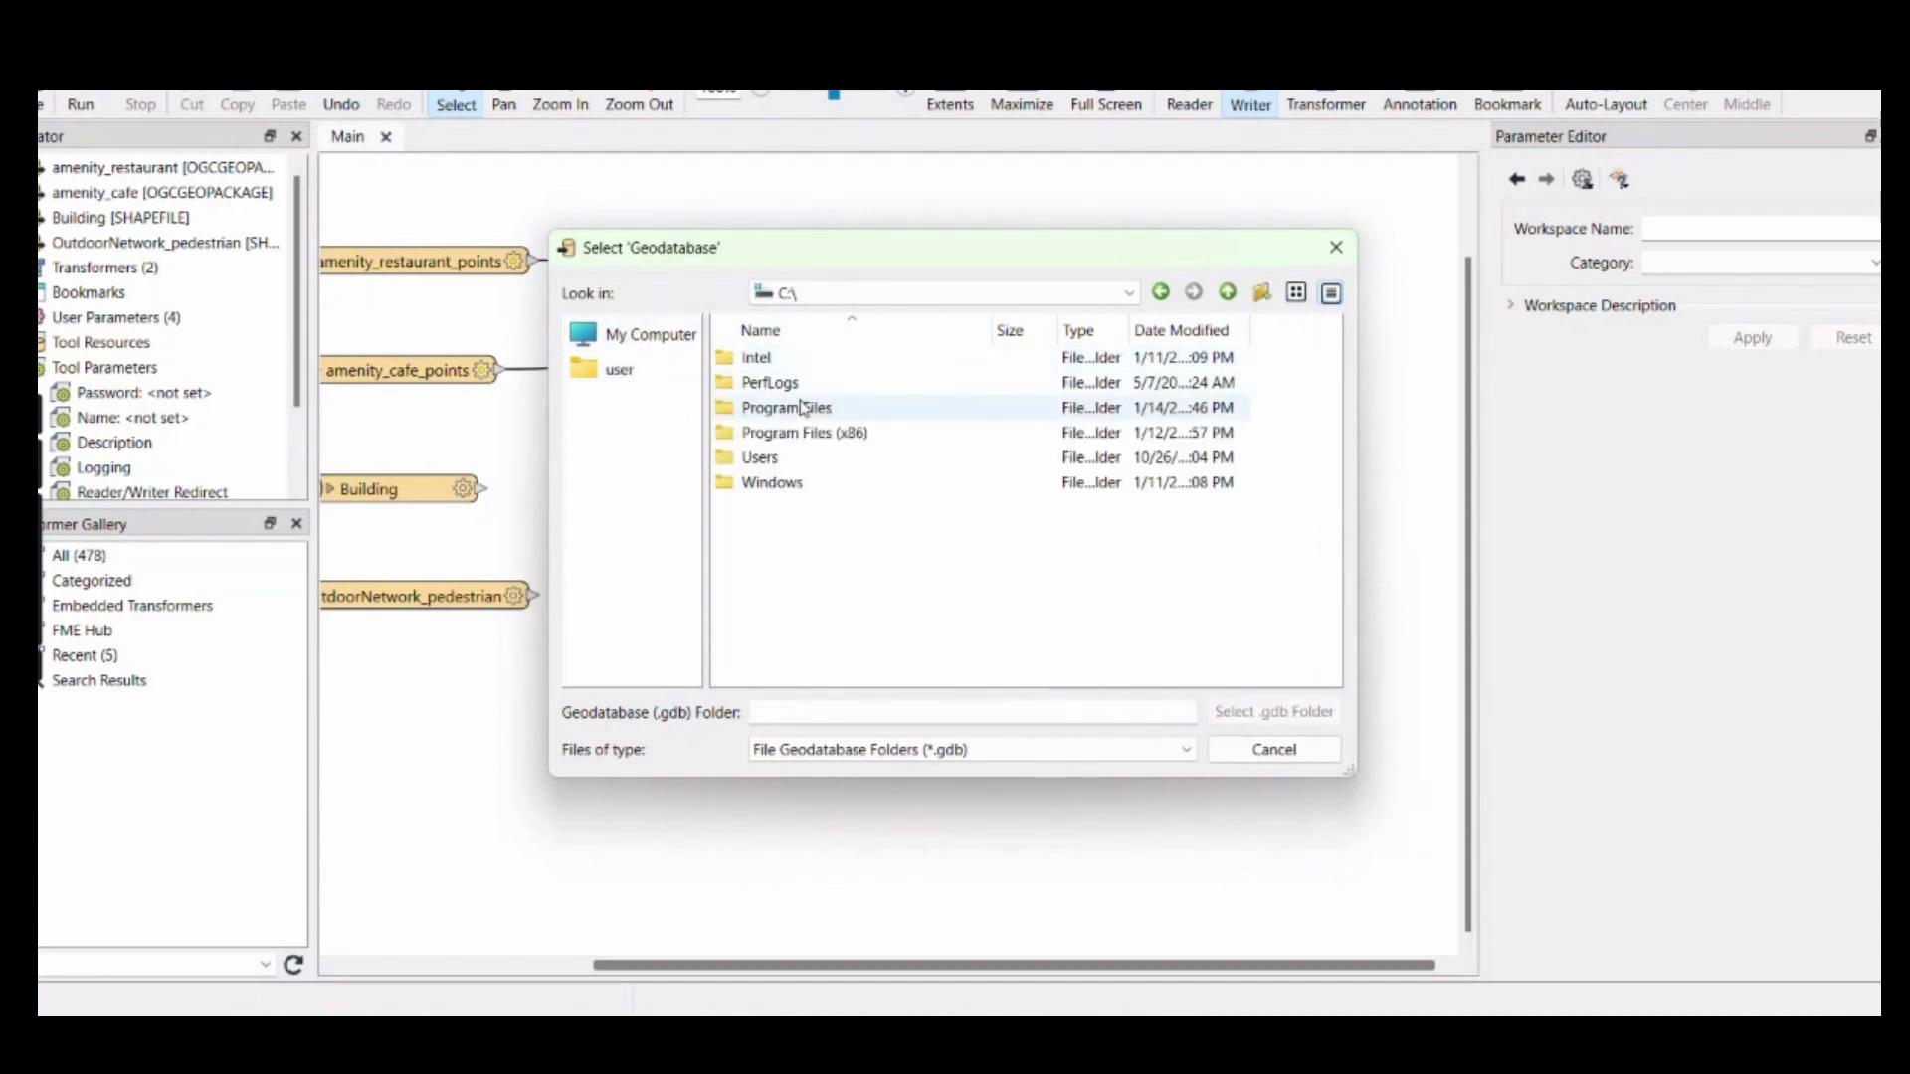
click(1050, 295)
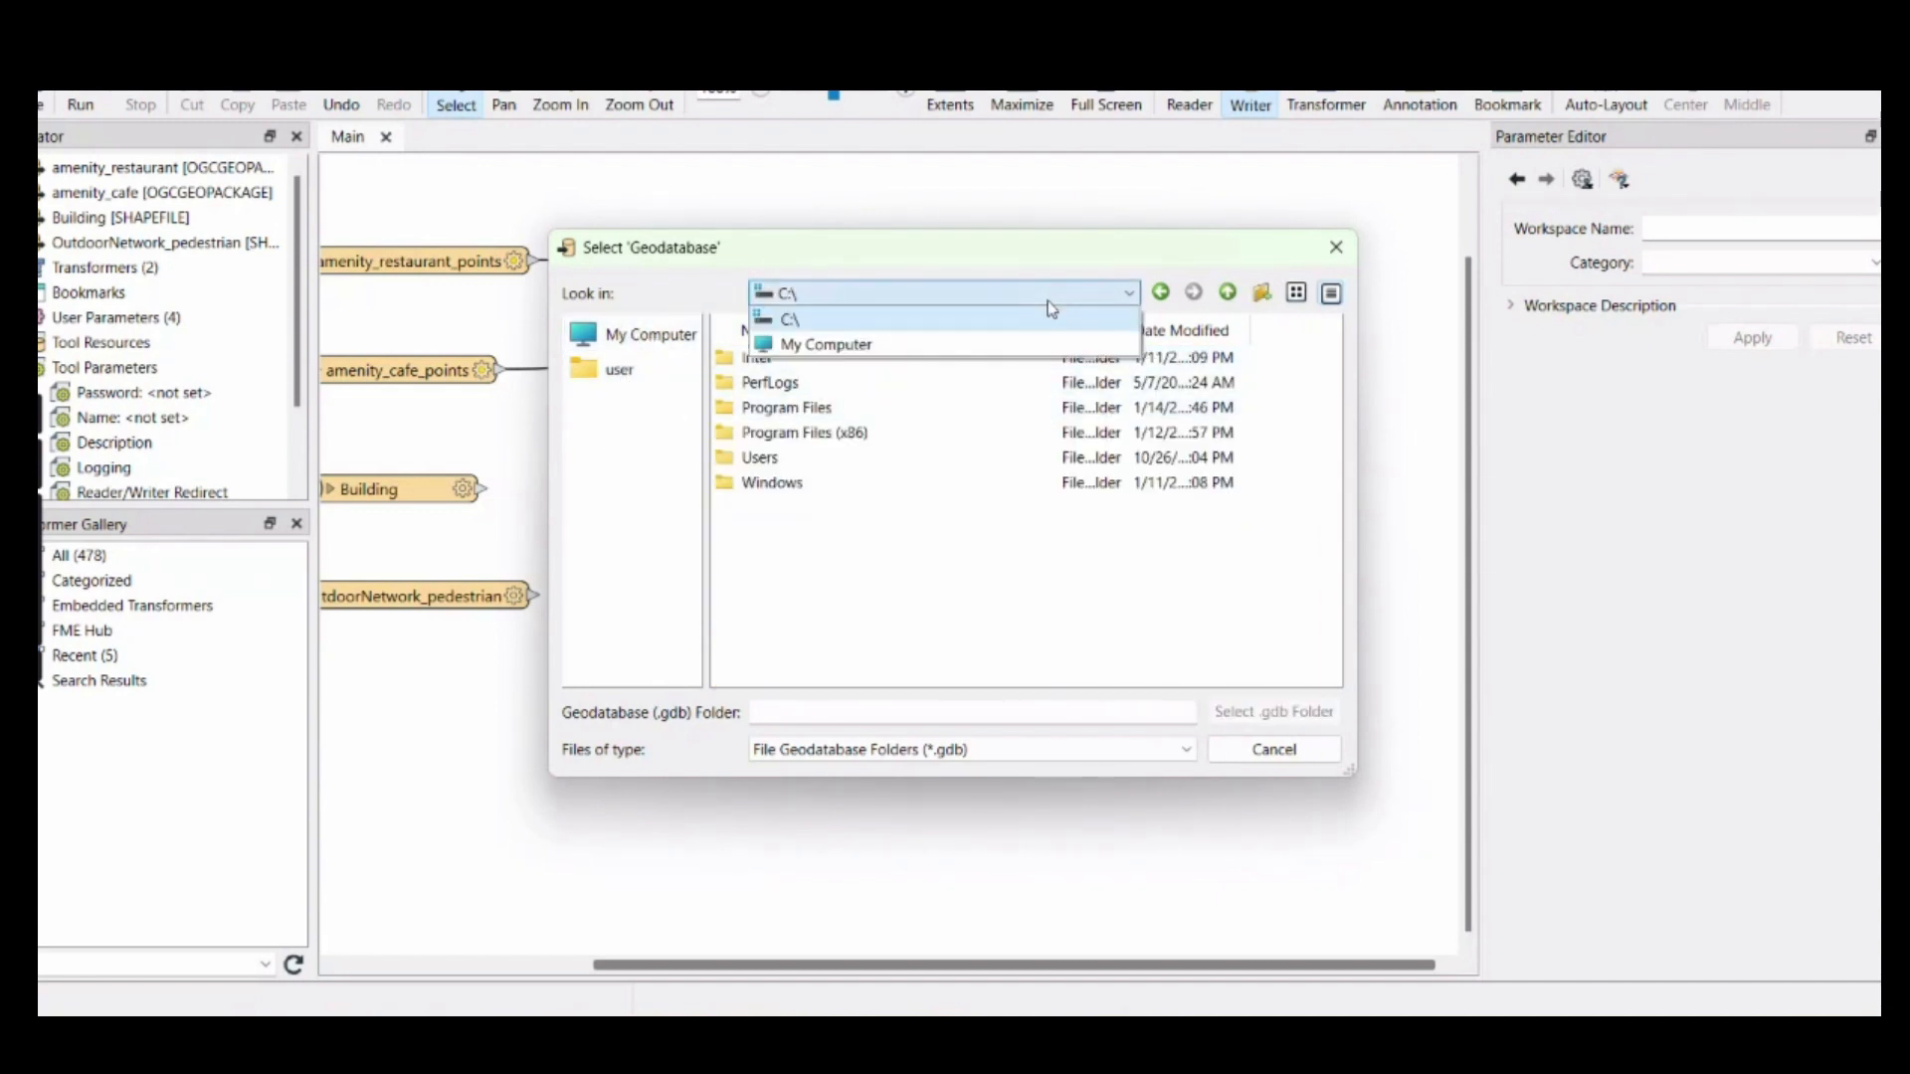
click(786, 458)
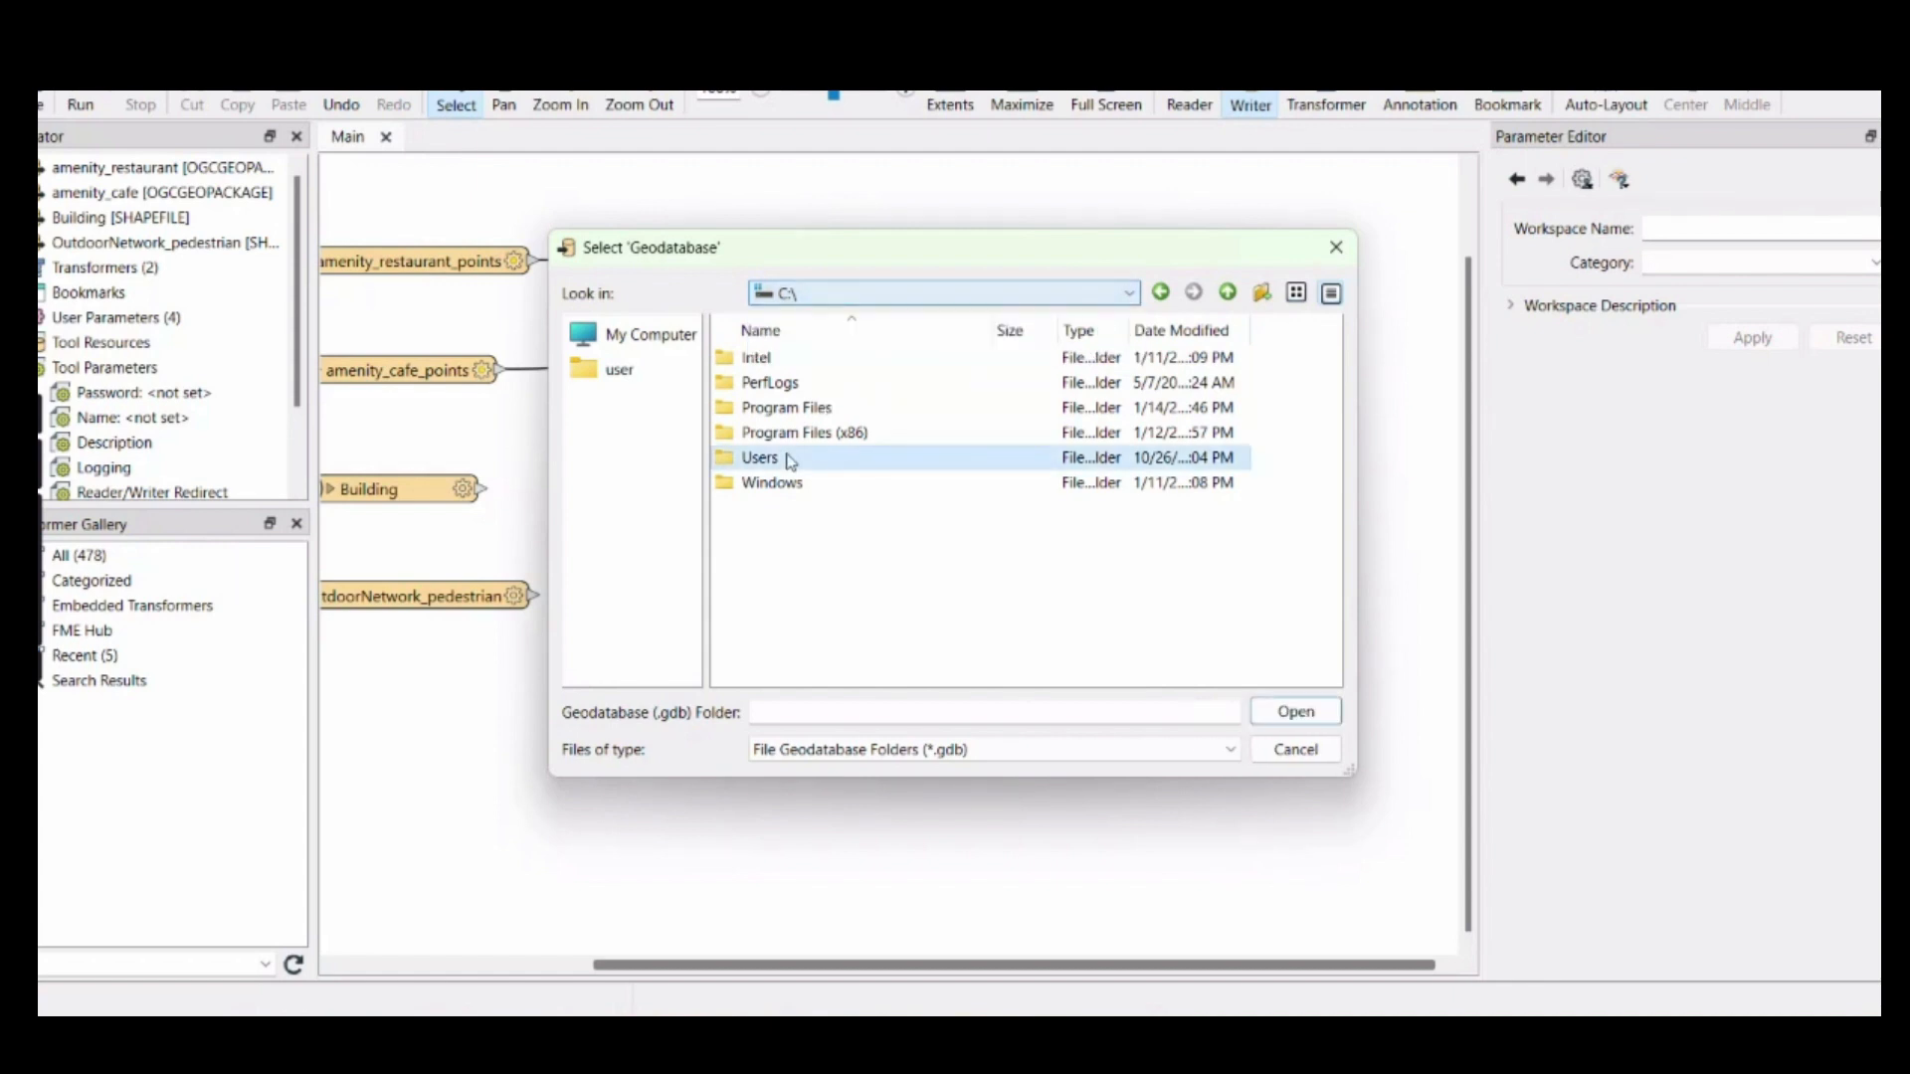
double_click(786, 458)
double_click(779, 396)
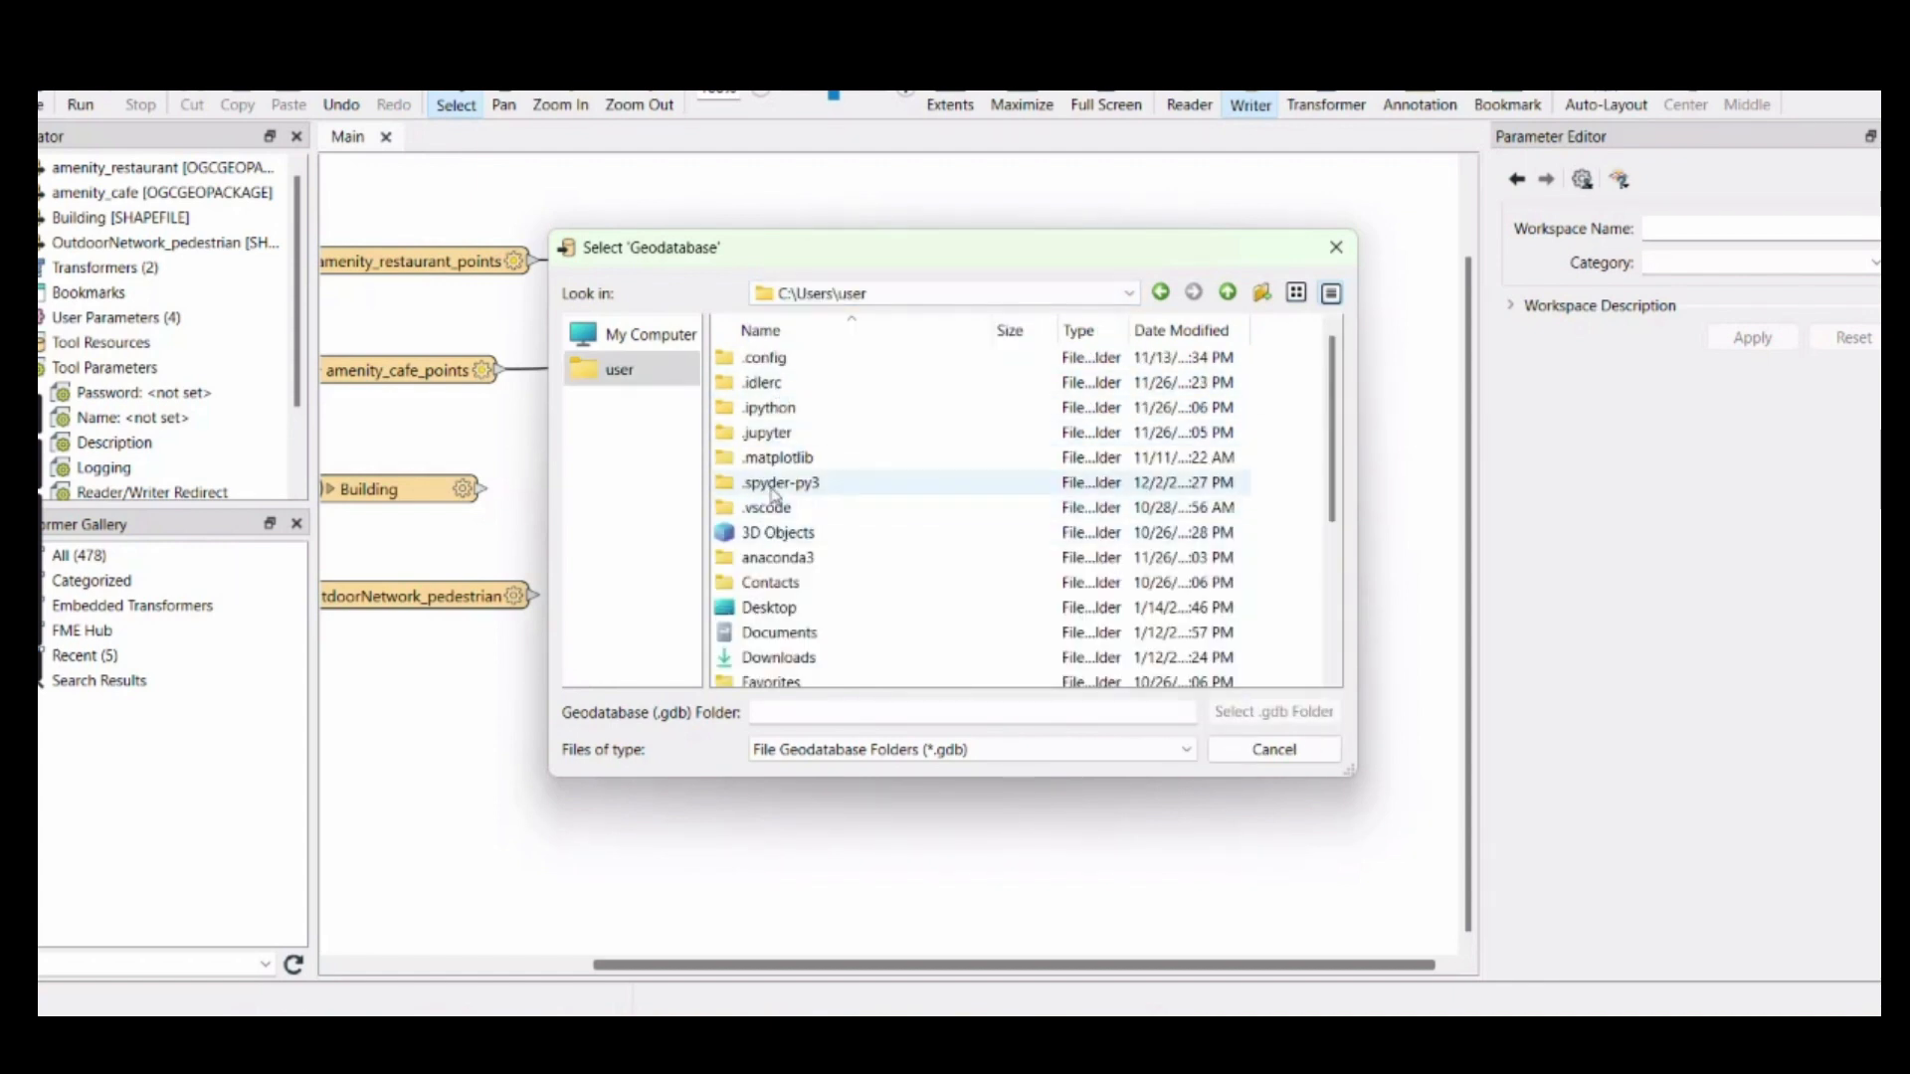
scroll(786, 478, down, 3)
click(1336, 247)
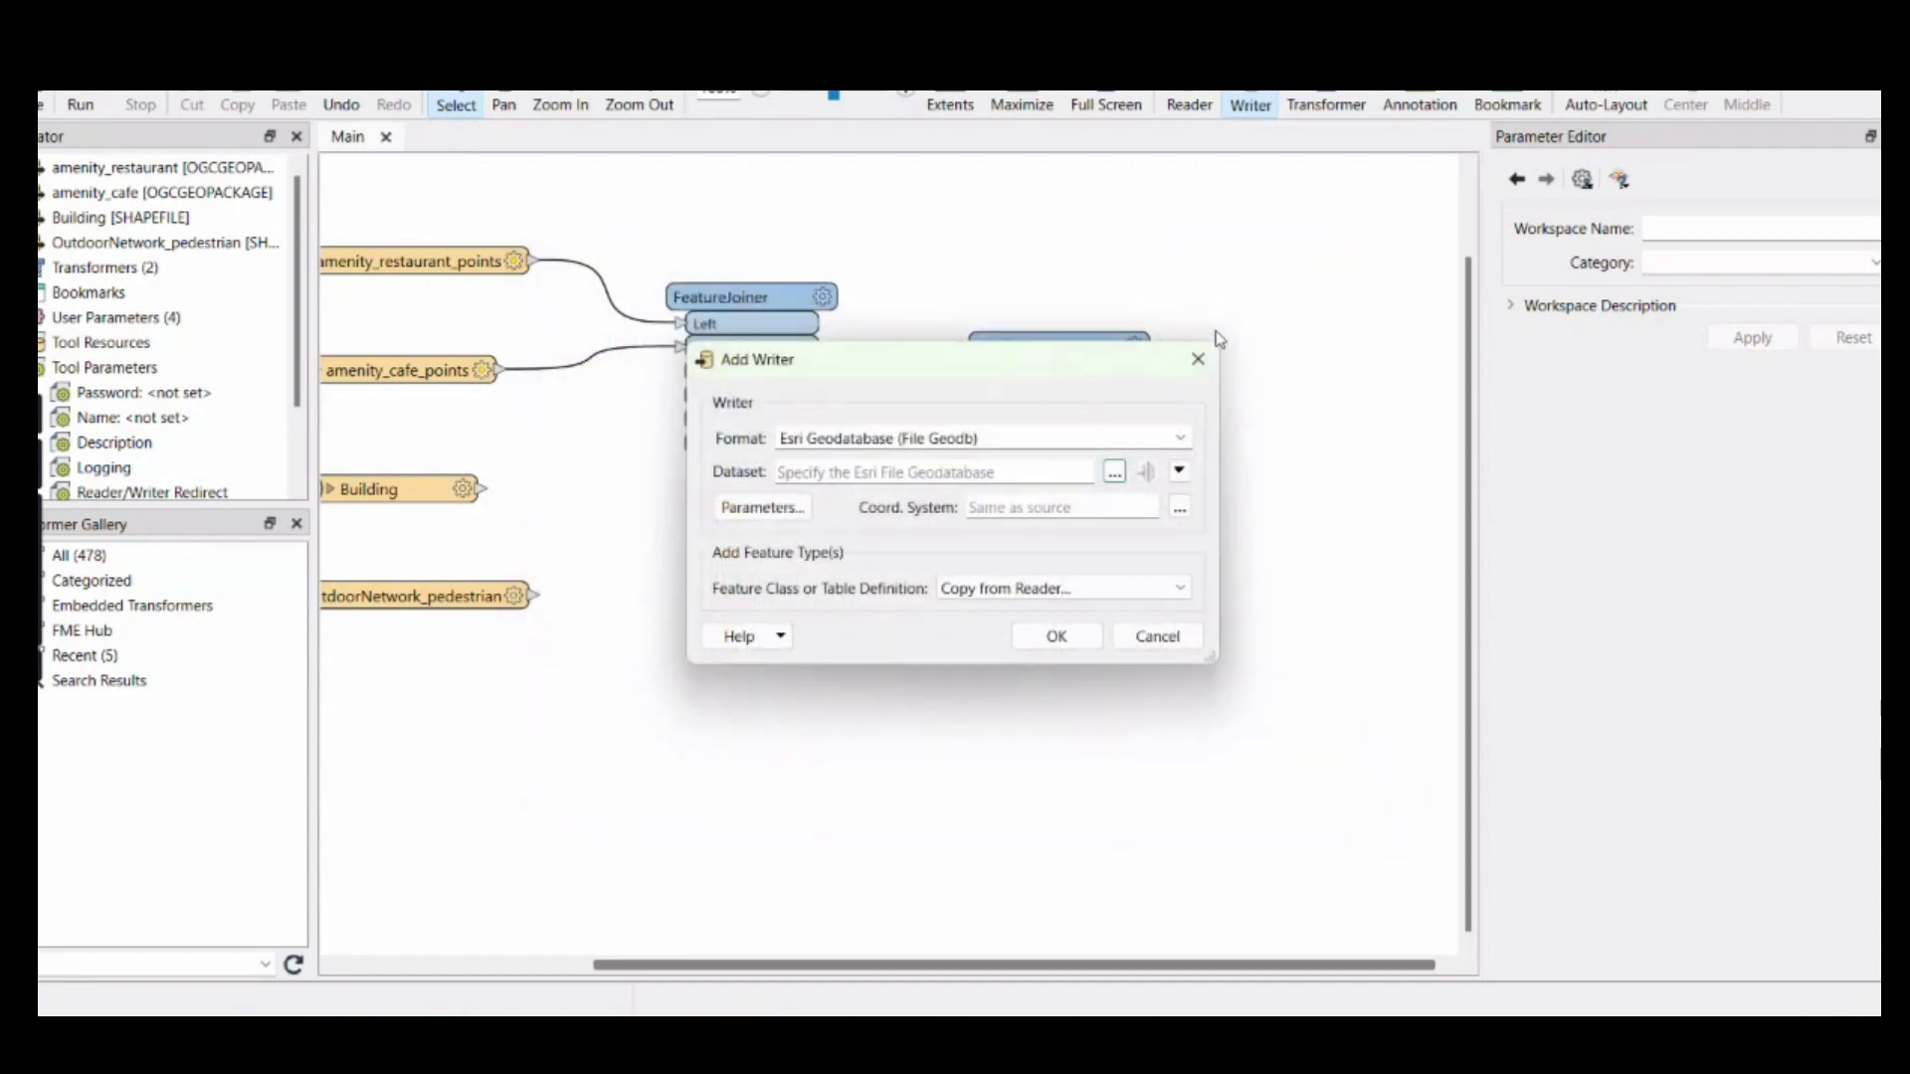
Set the writer's dataset to serviceArea_data.gdb in the Downloads\Documents\Spatial services folder
click(1179, 469)
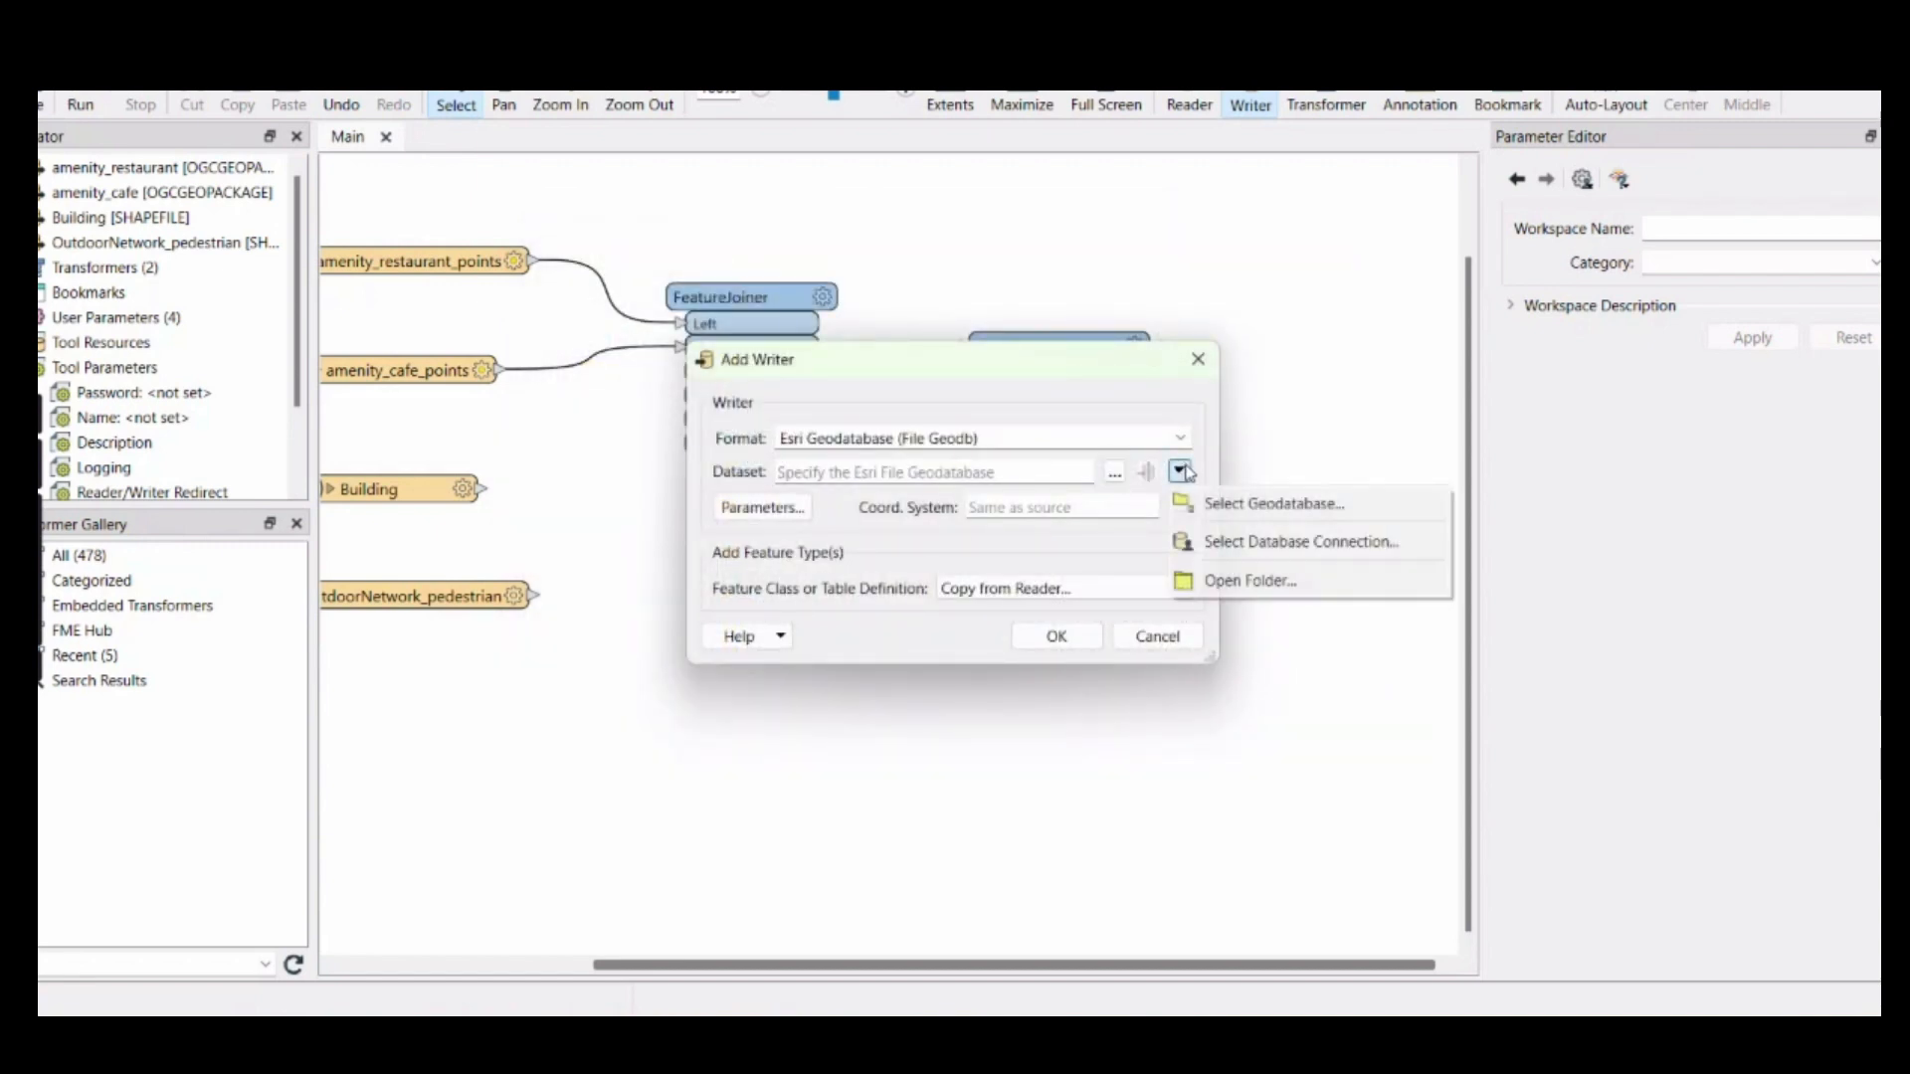
click(1112, 475)
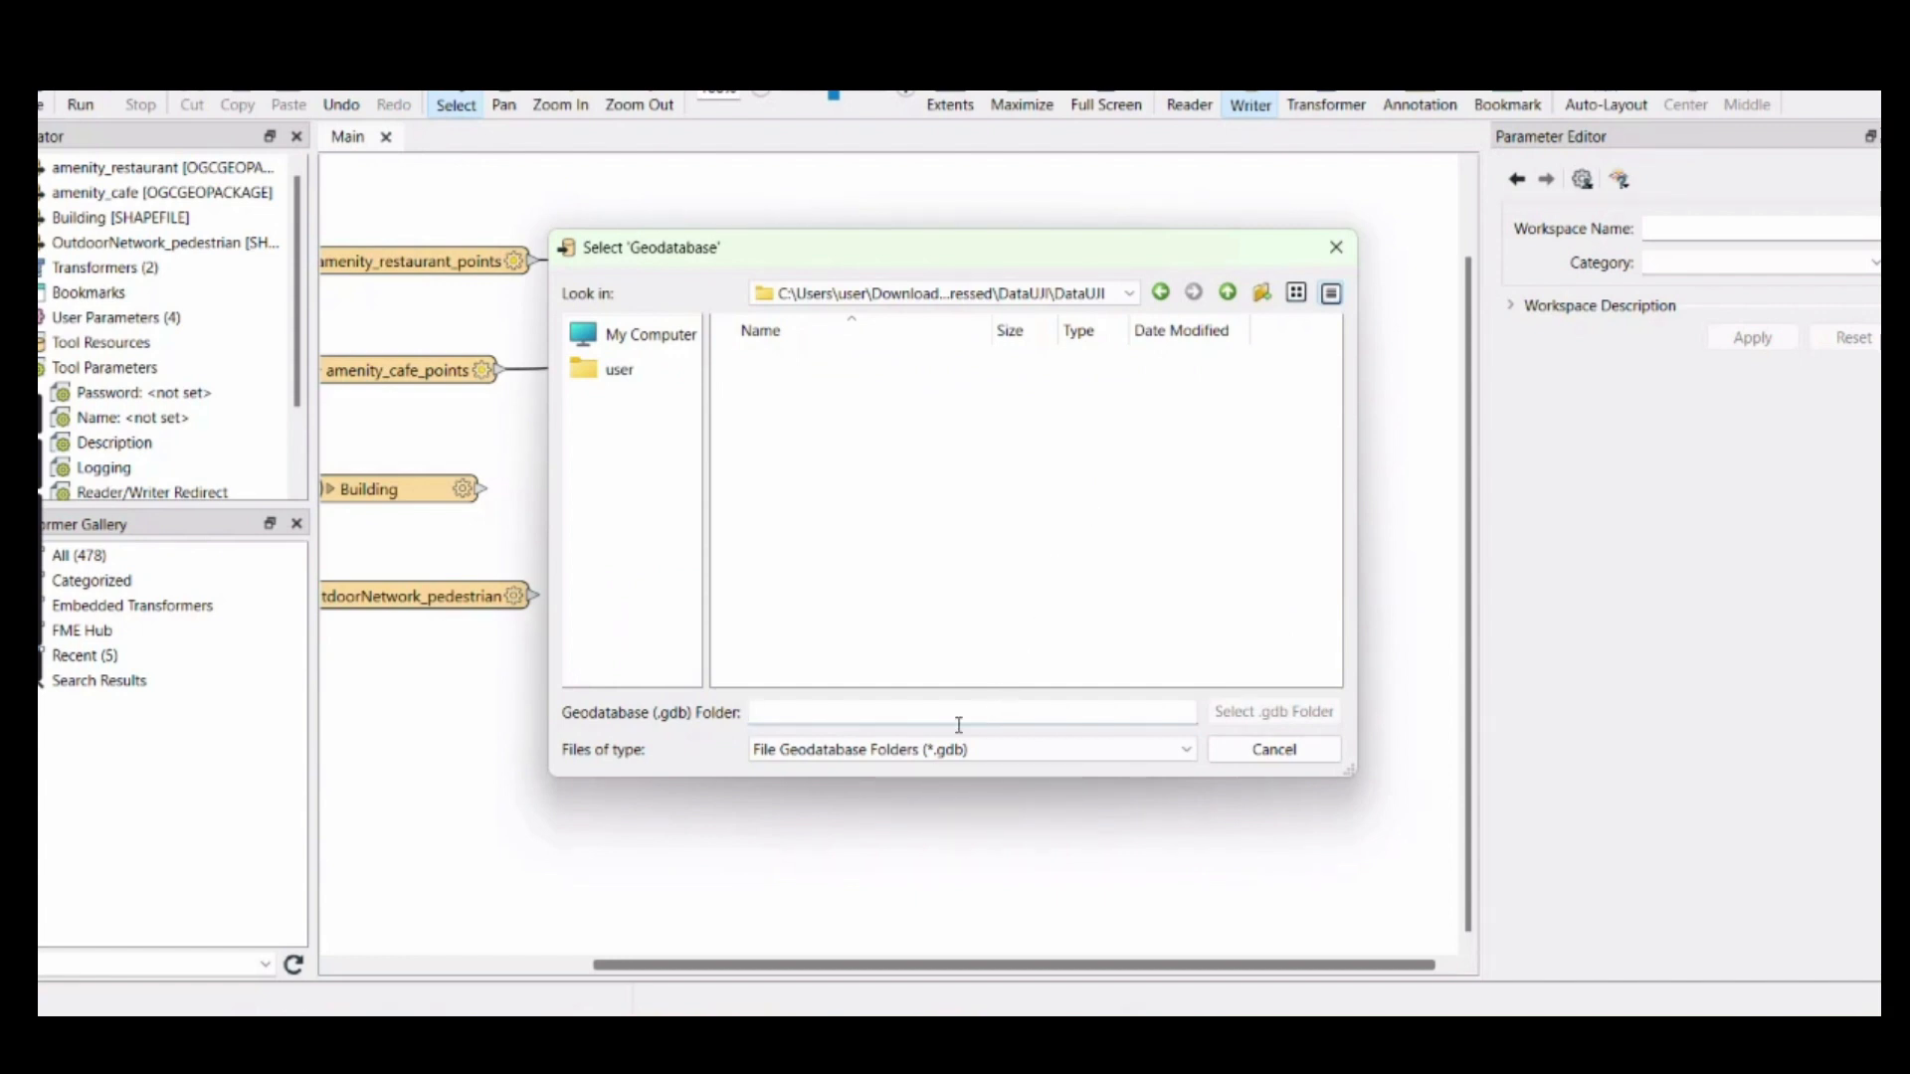
click(613, 341)
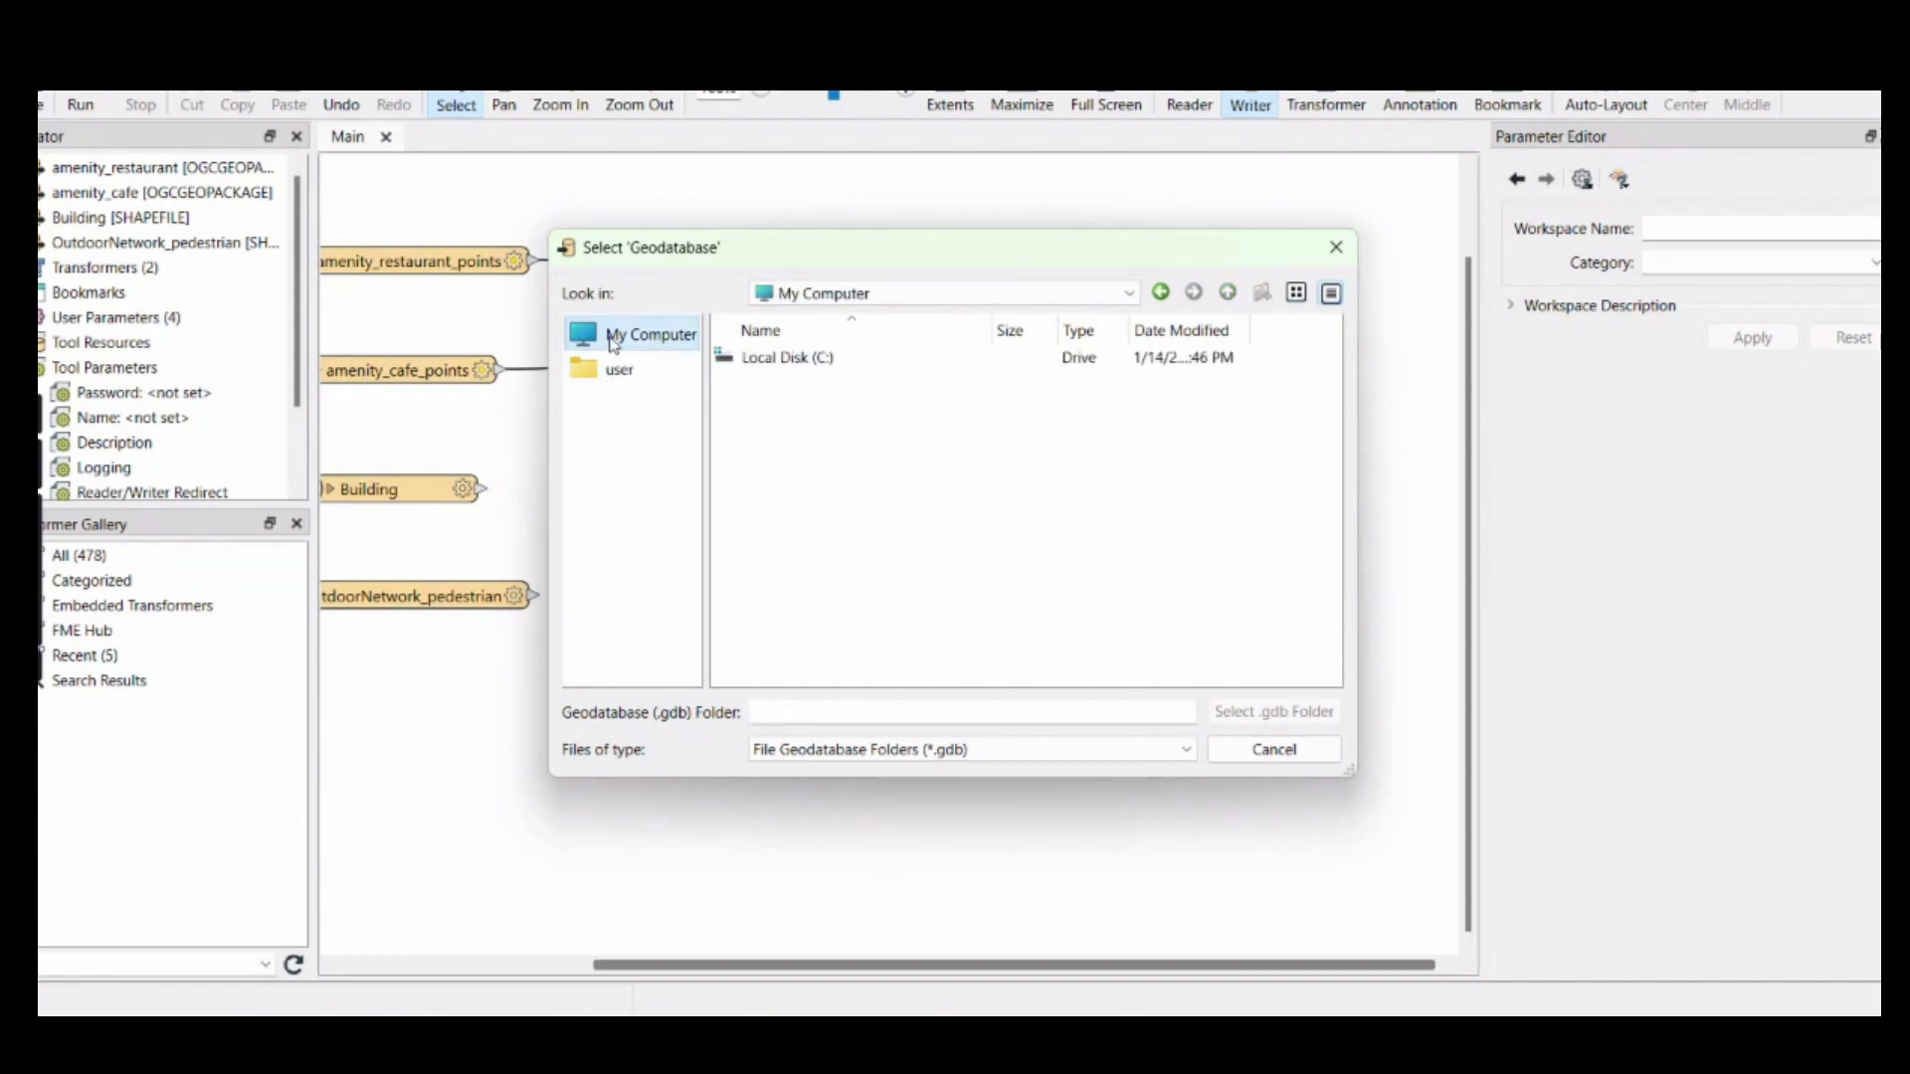
click(617, 370)
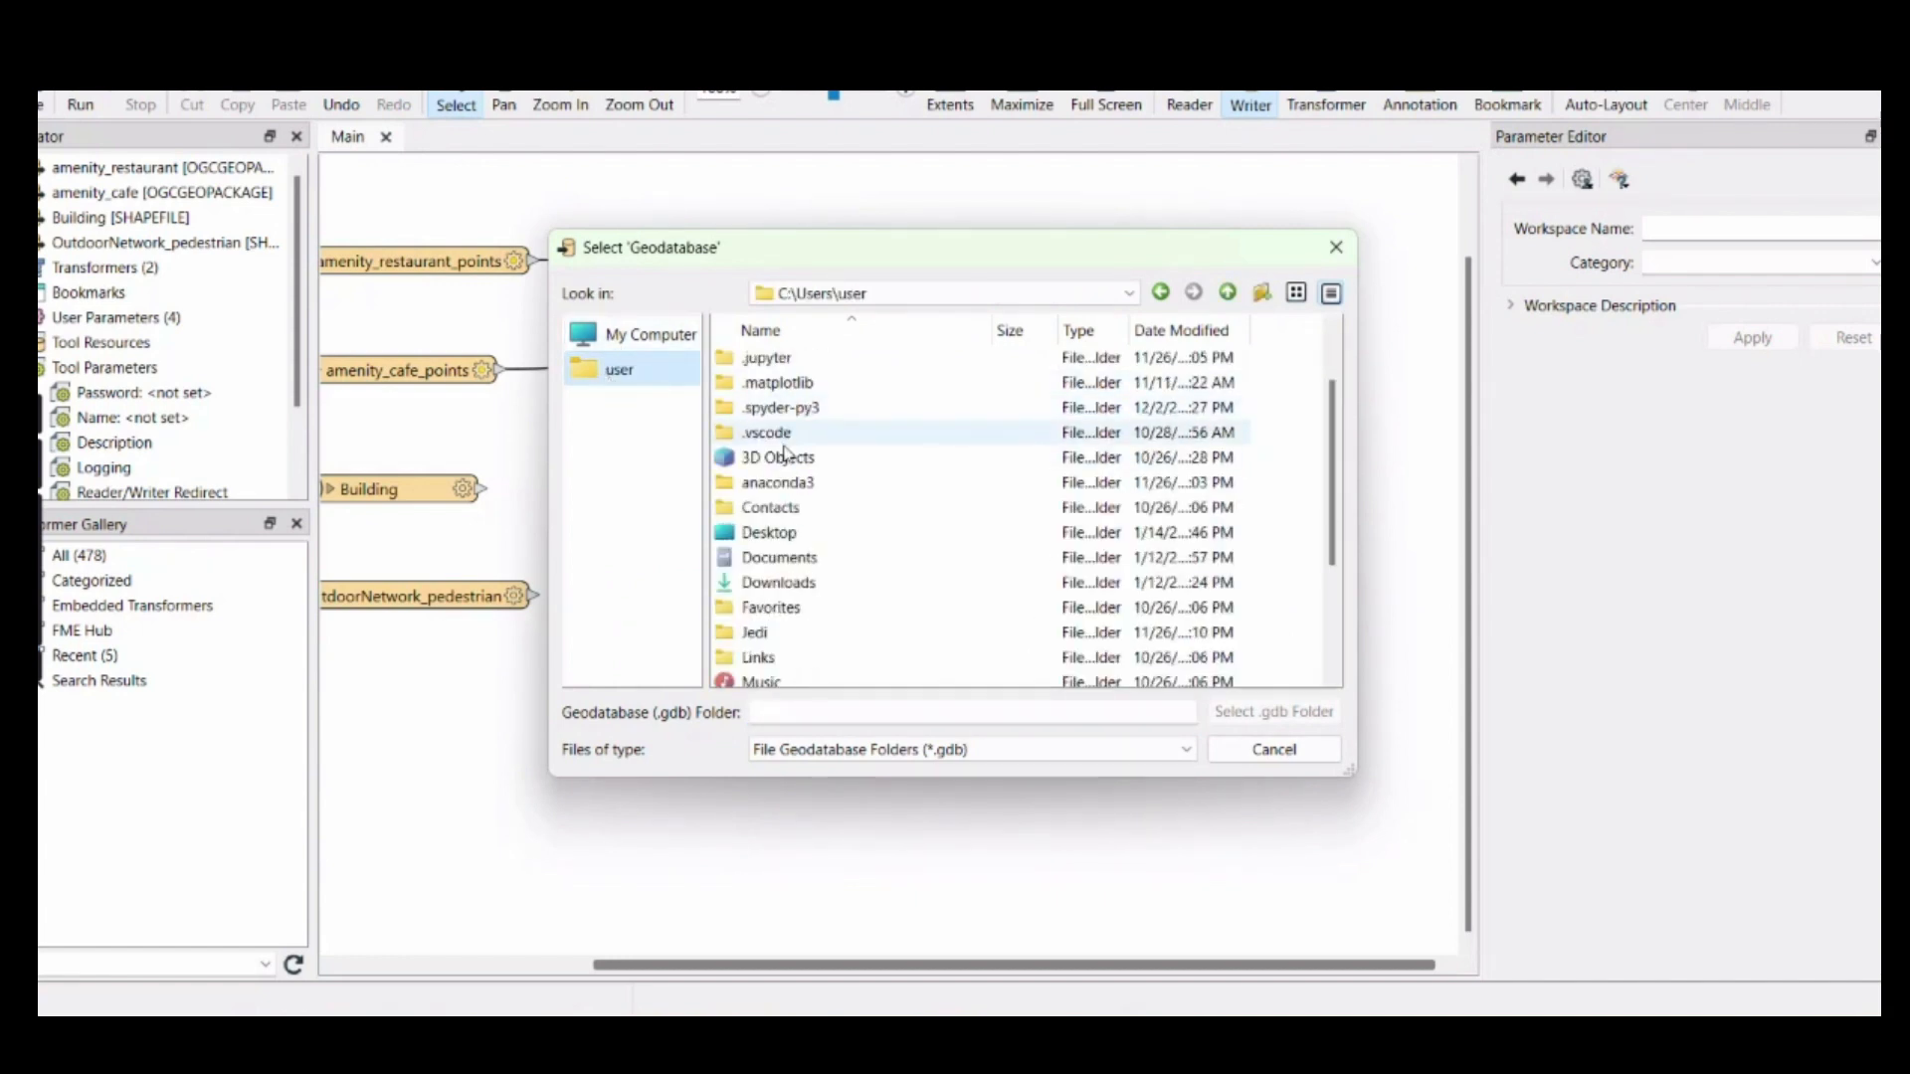
click(774, 584)
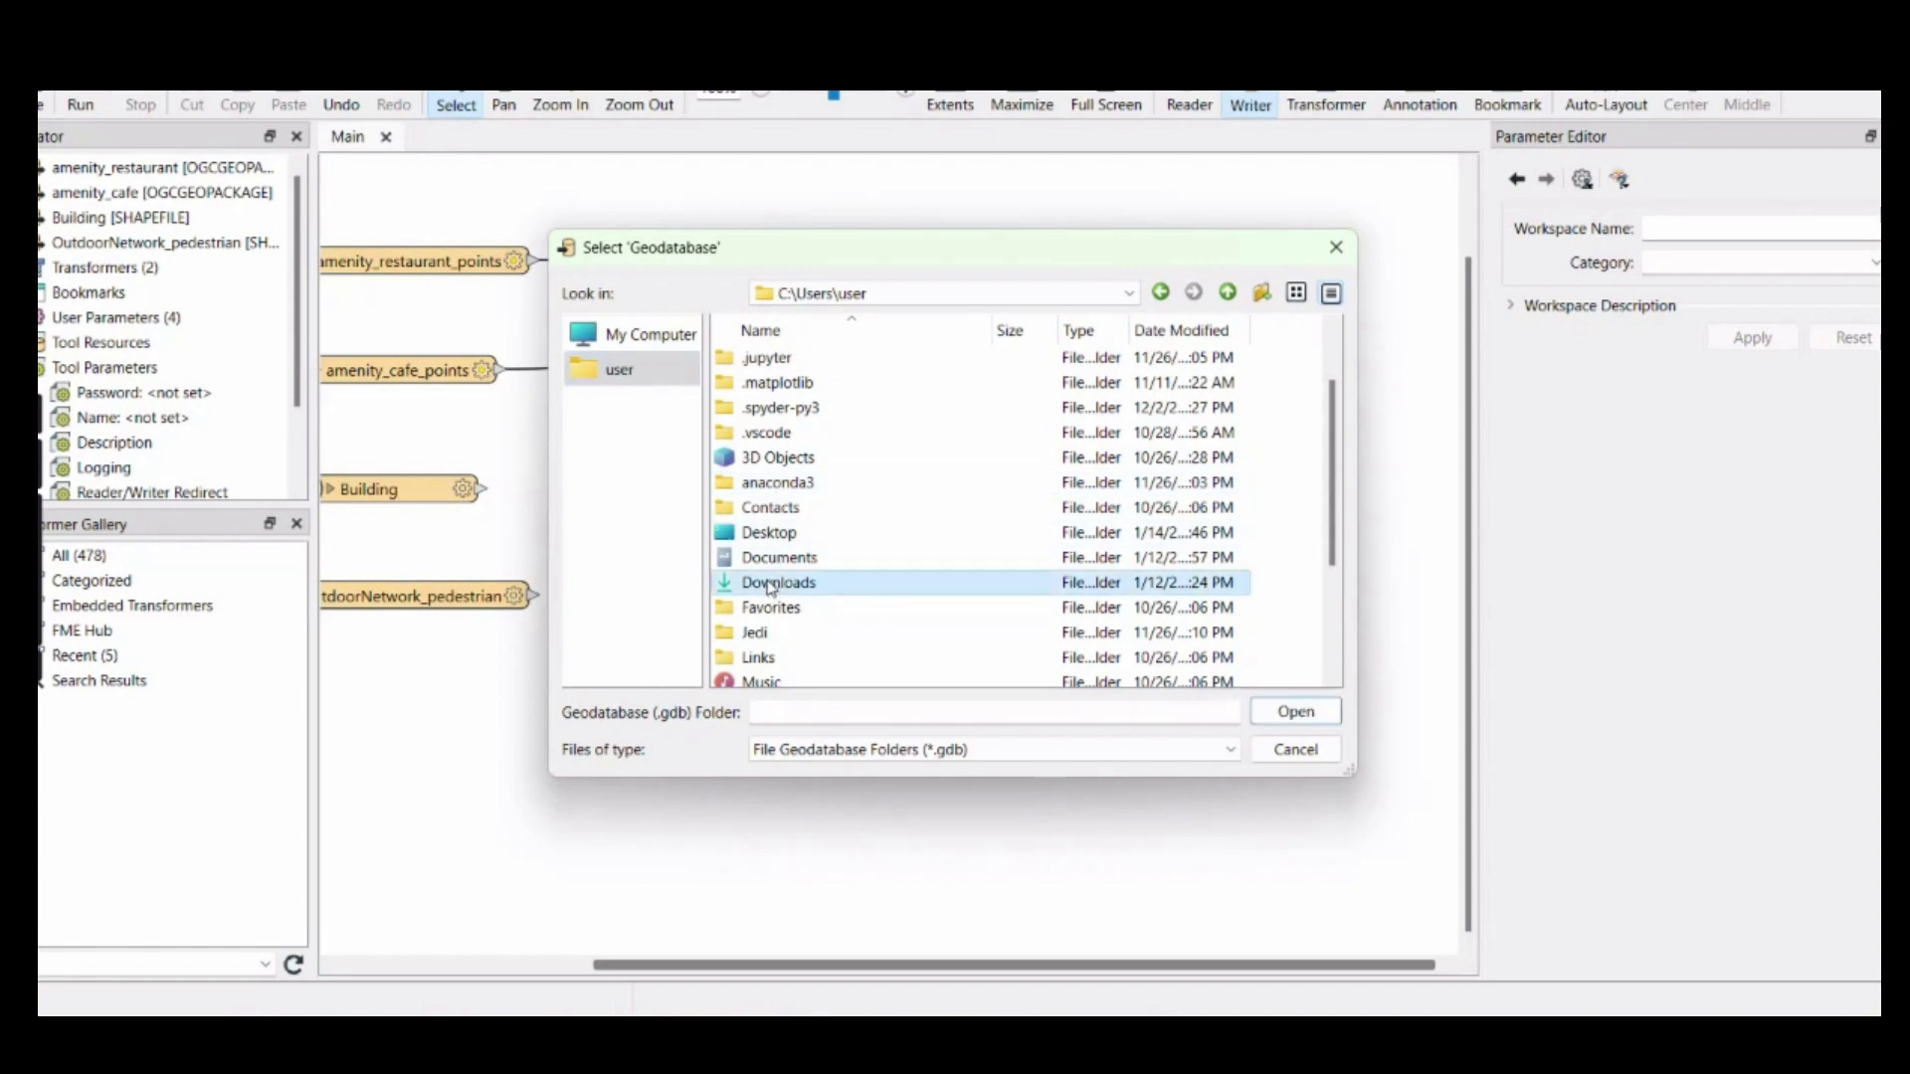
double_click(771, 585)
double_click(780, 432)
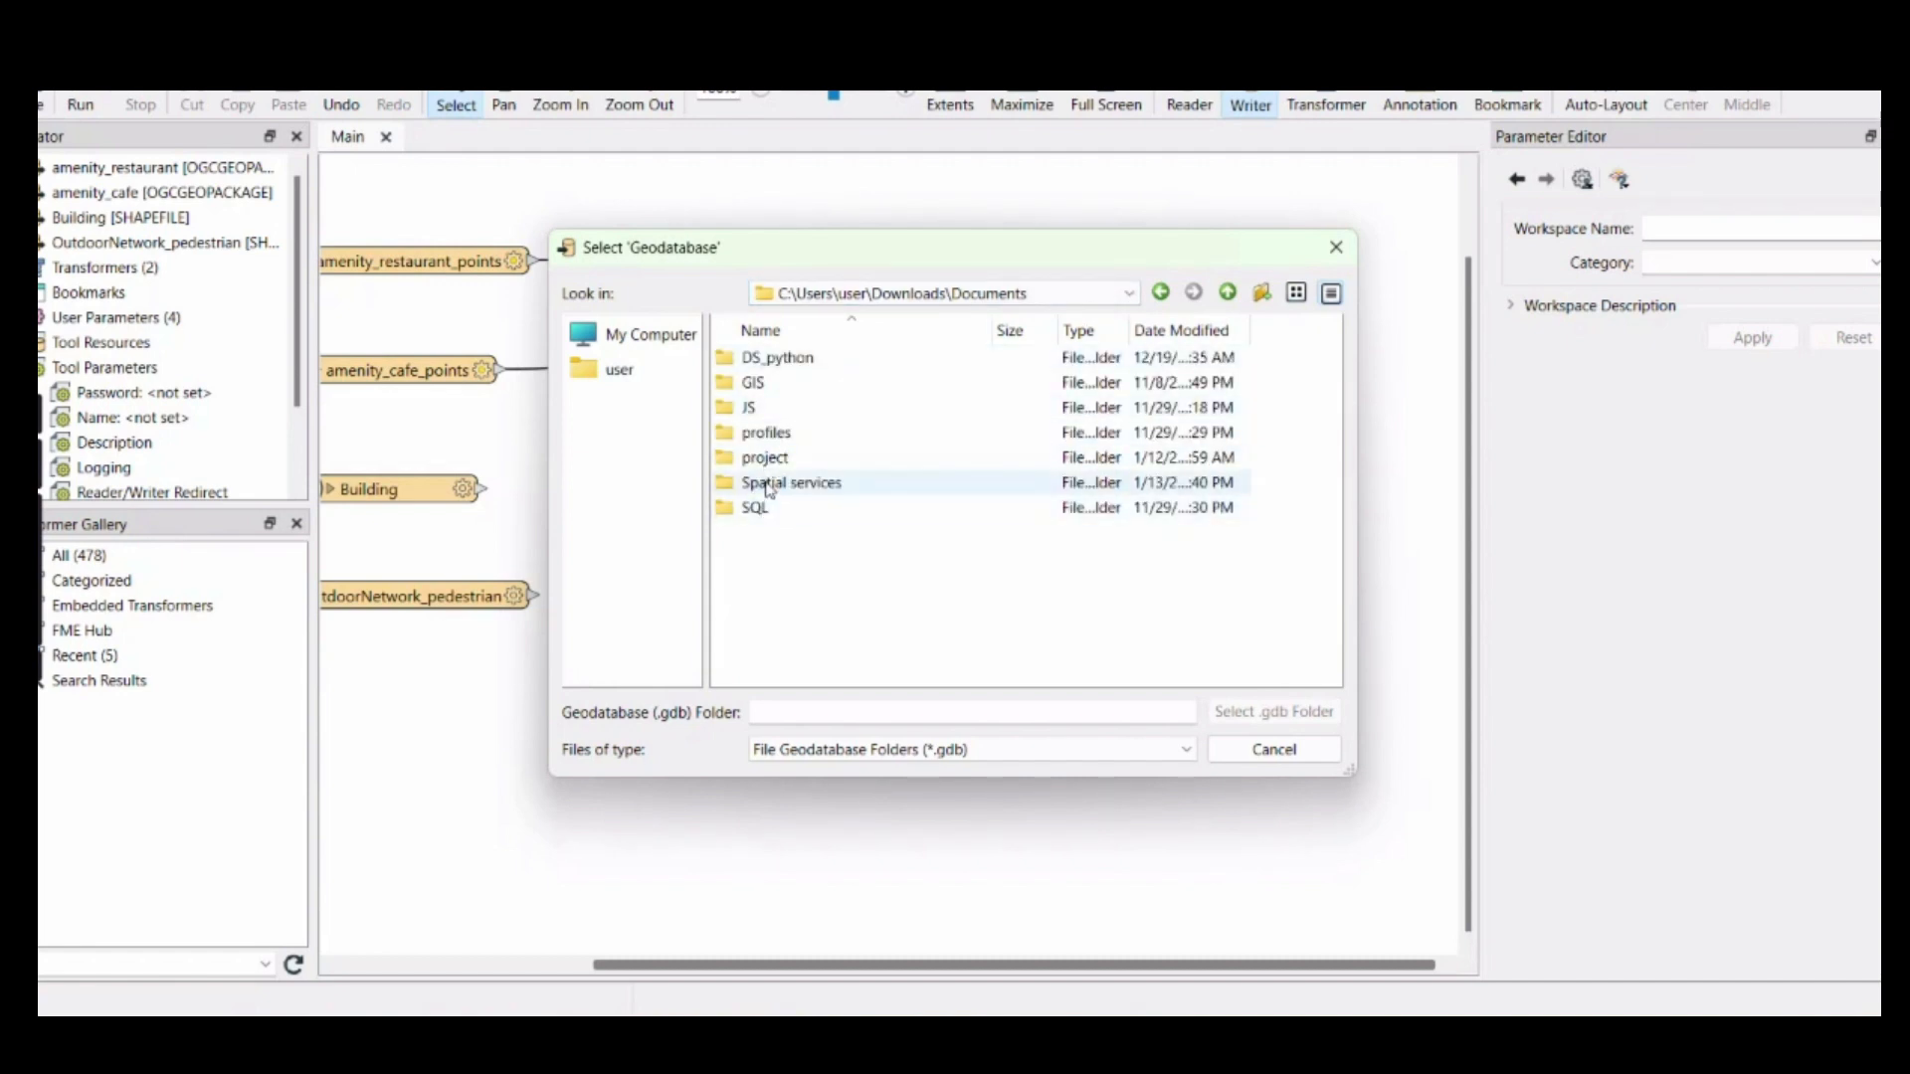
double_click(771, 482)
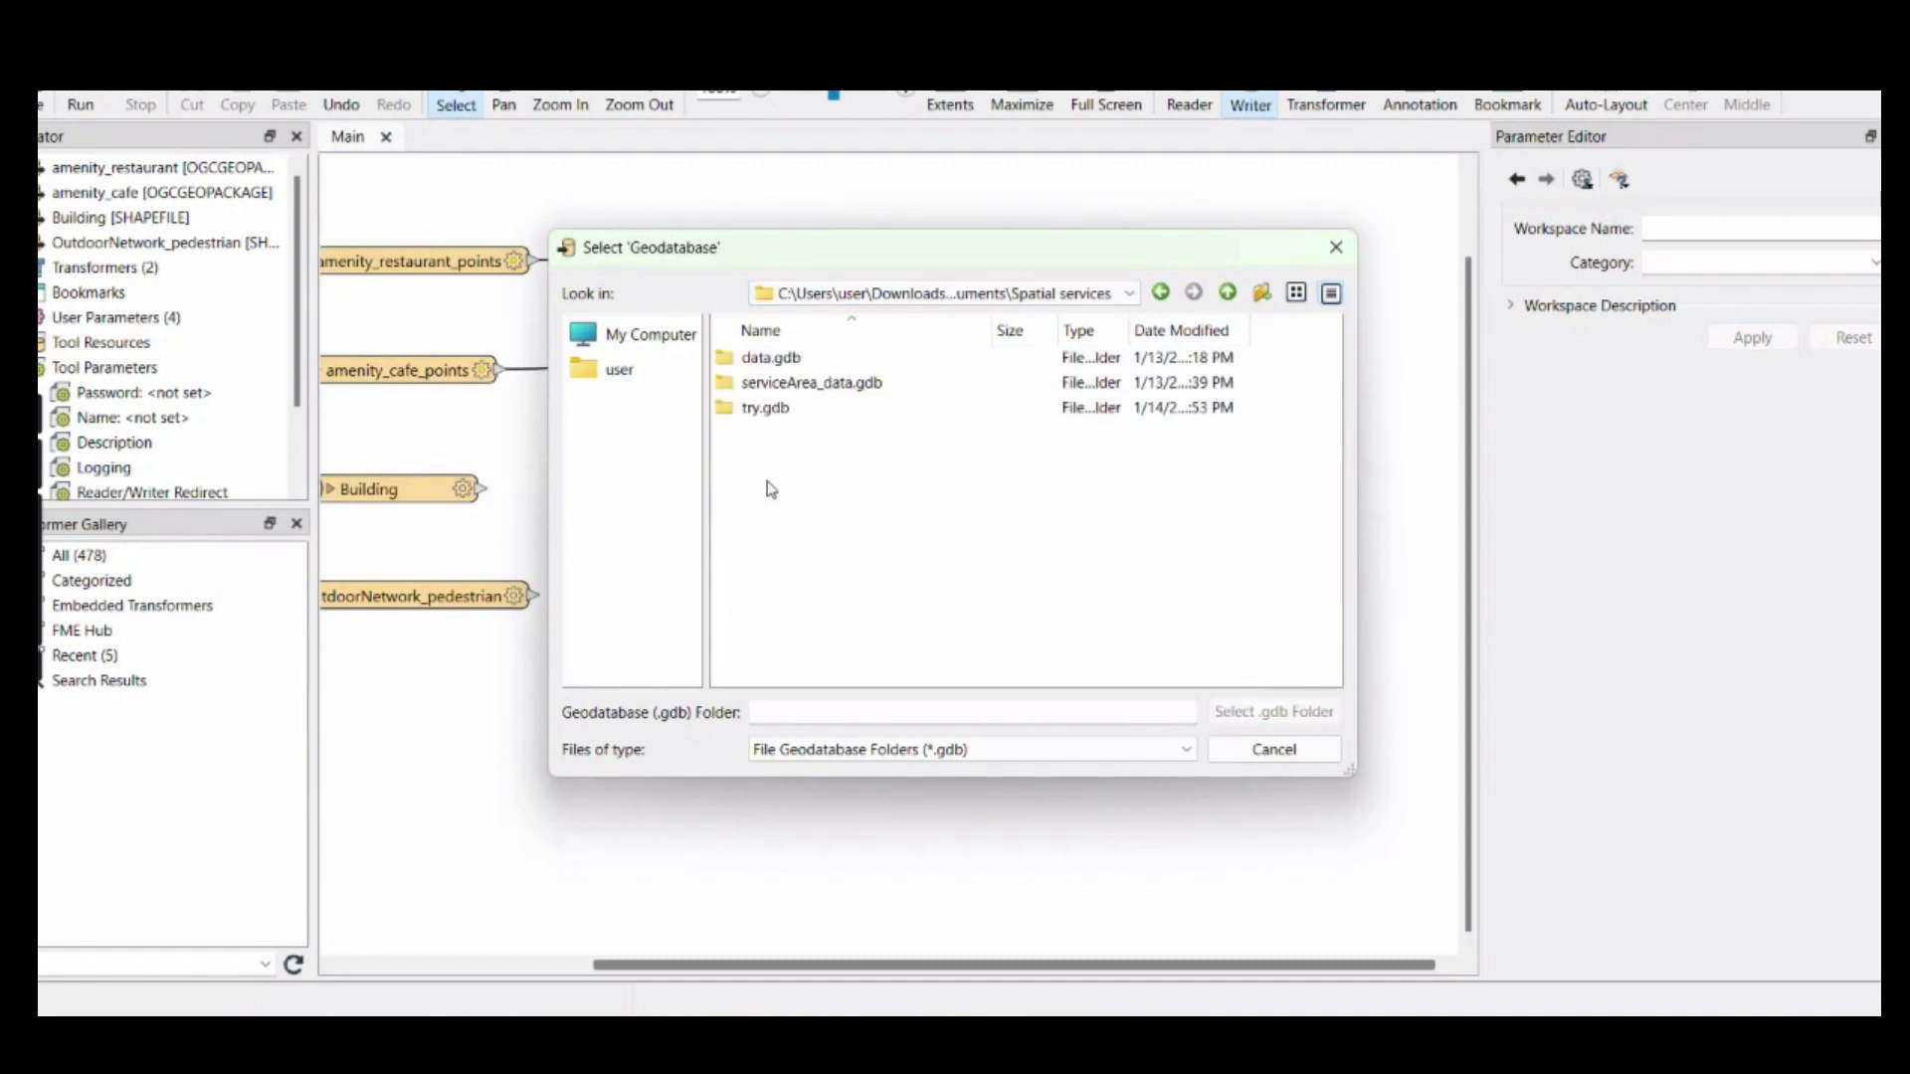
click(829, 393)
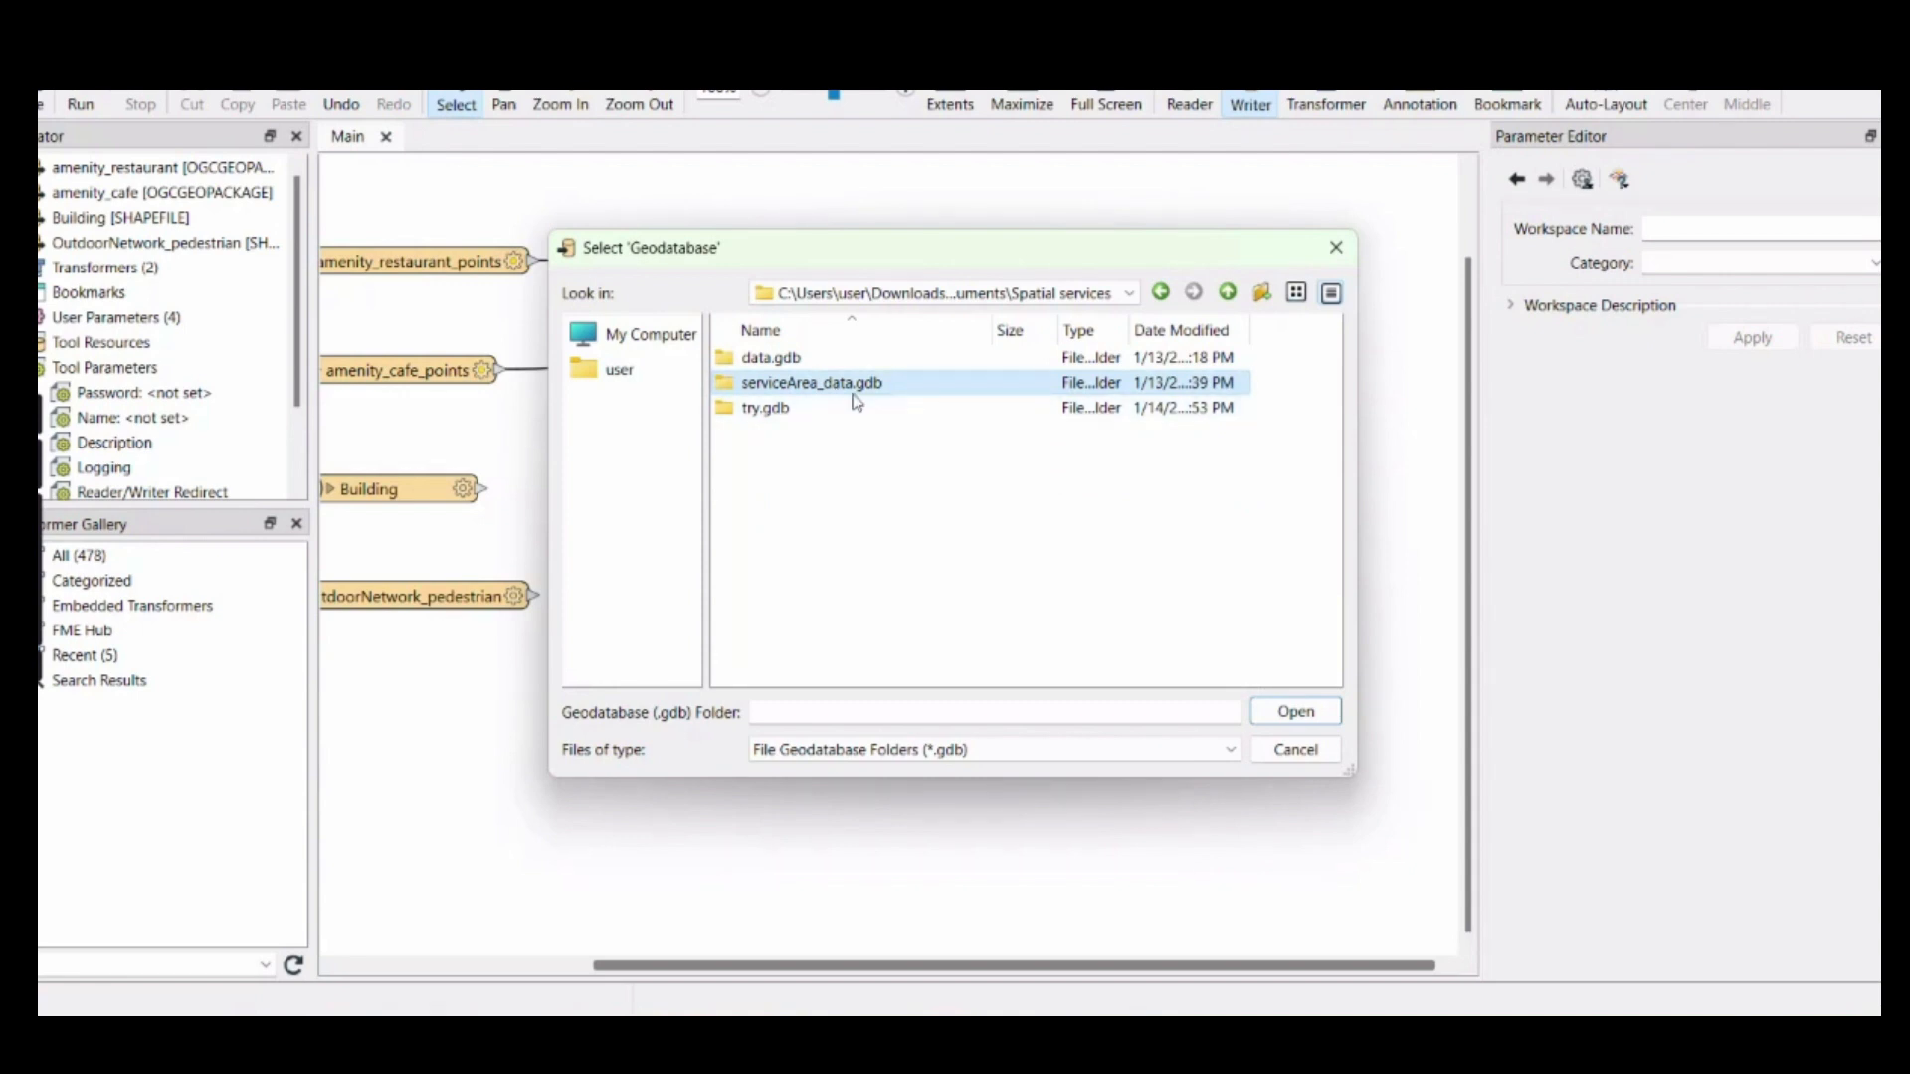
double_click(851, 384)
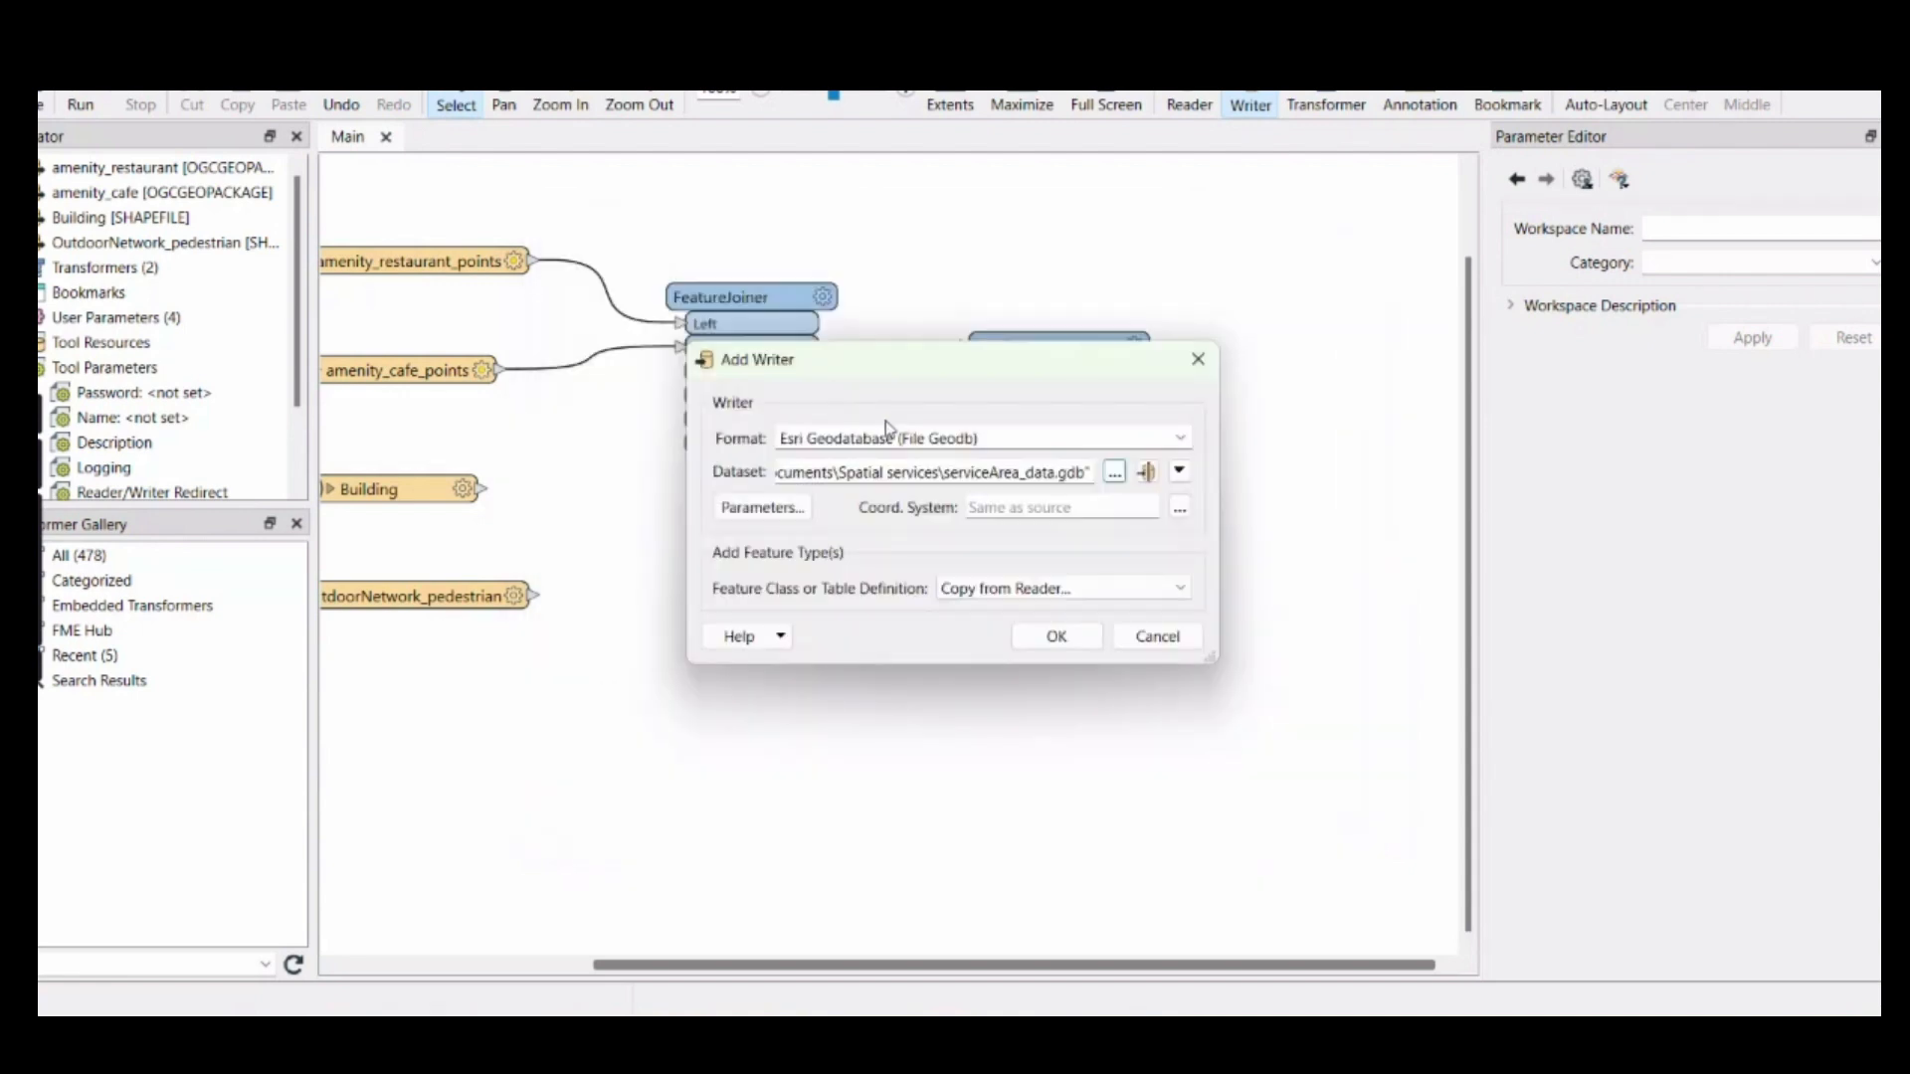
Review the file geodatabase writer's connection, overwrite, transaction and geometry parameters
click(761, 509)
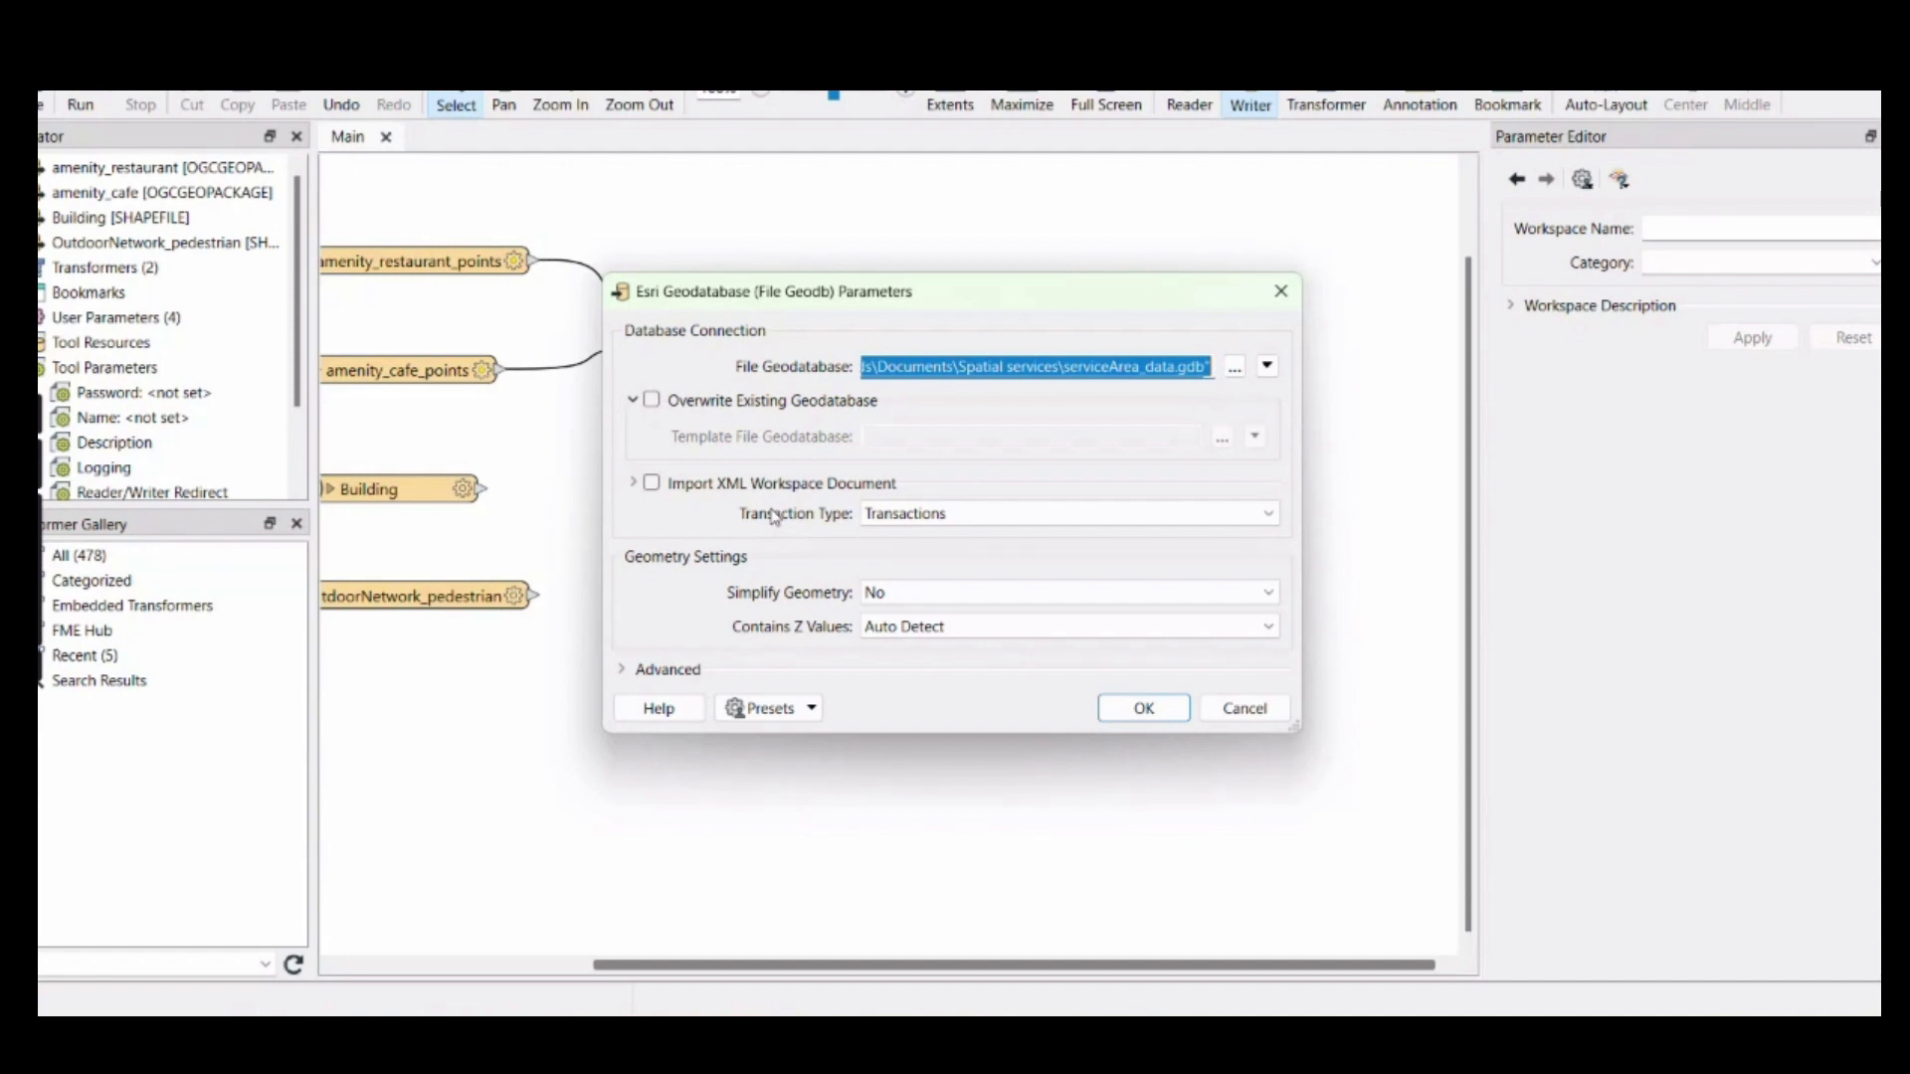
click(660, 403)
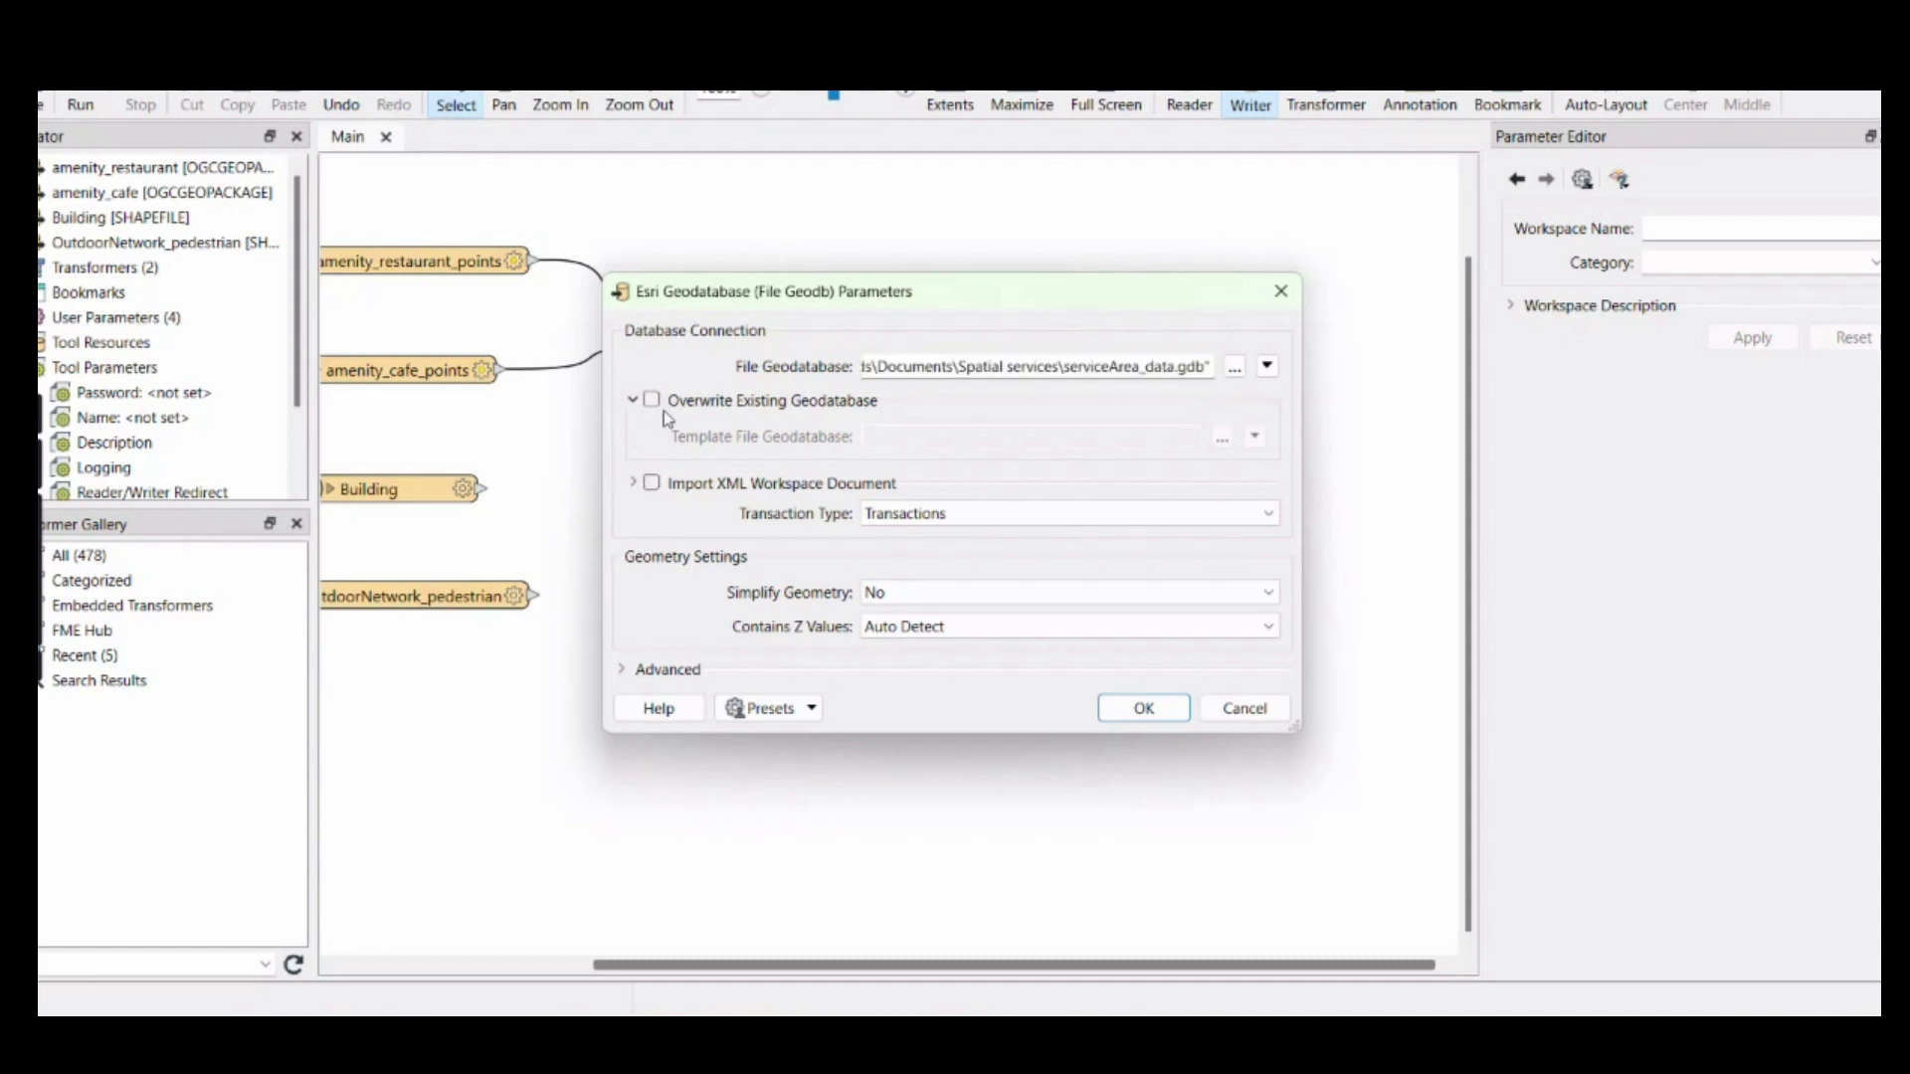
click(1145, 709)
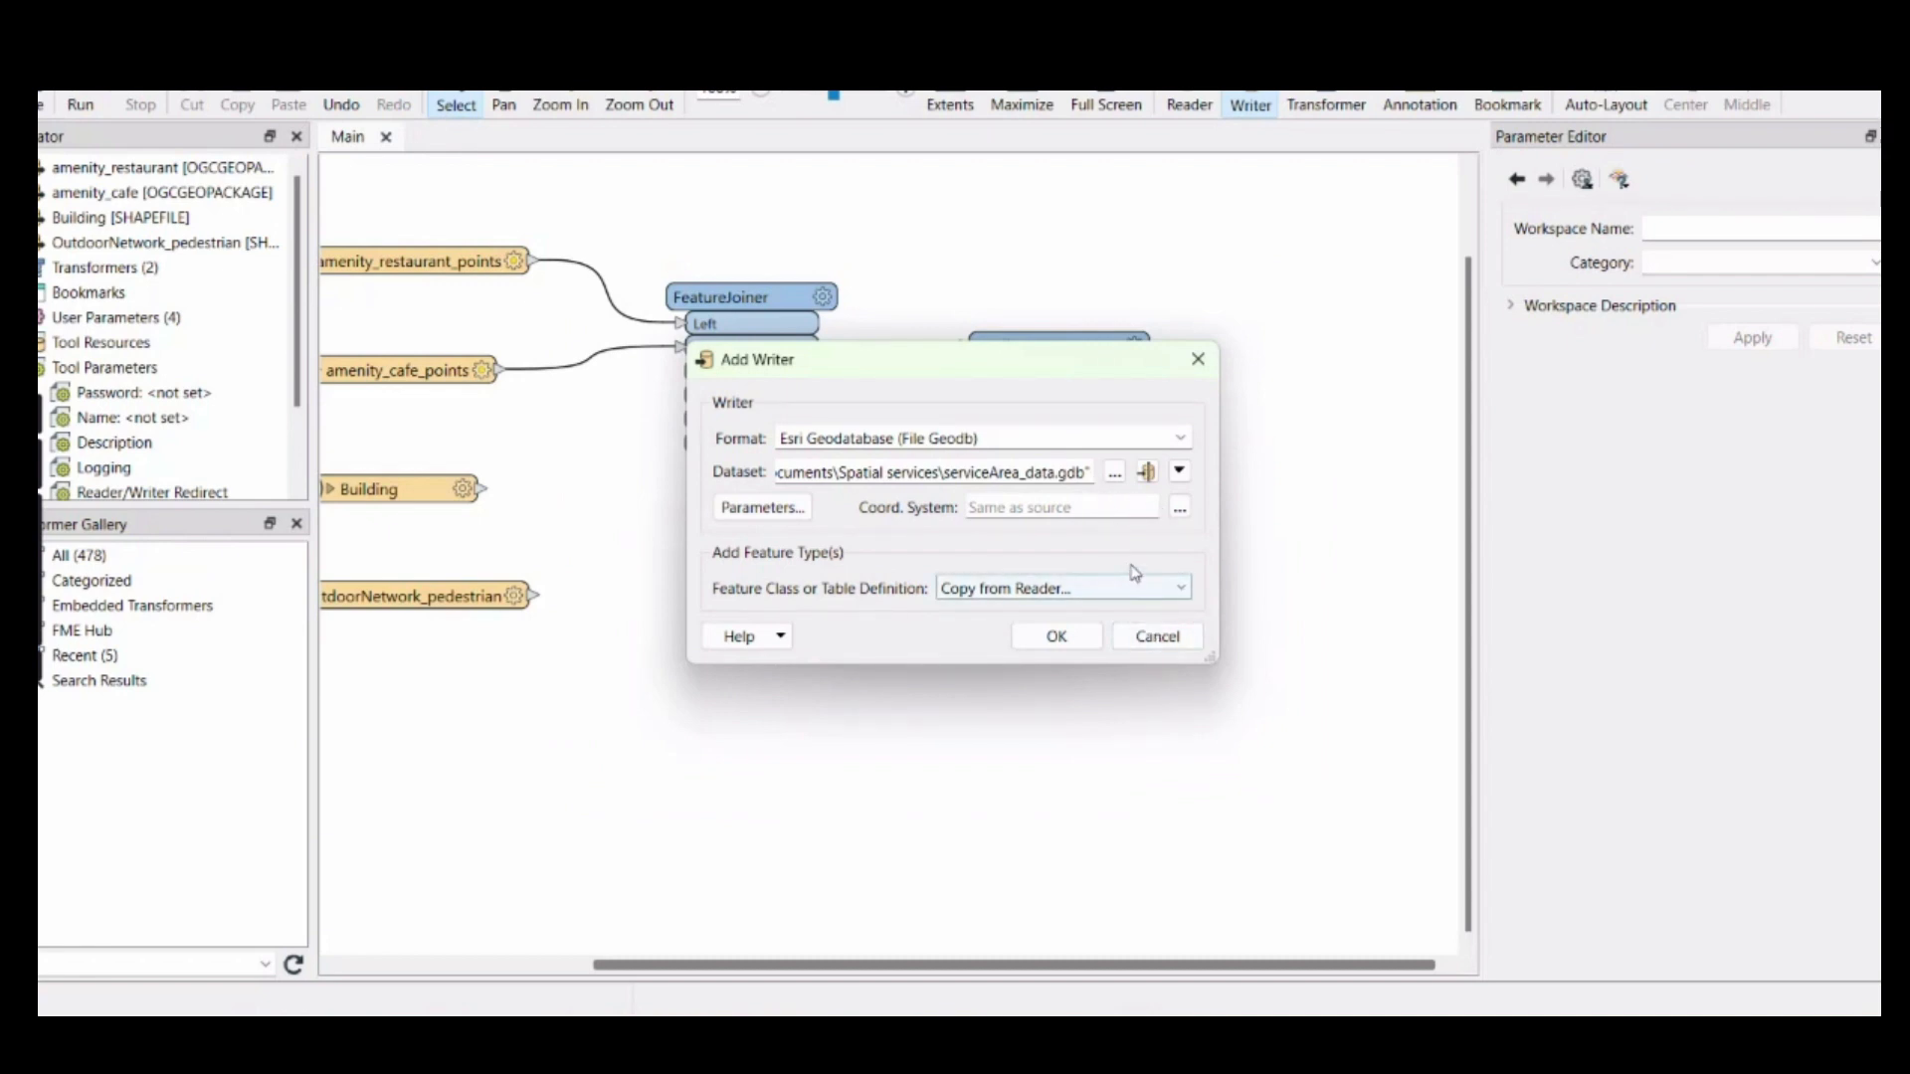
Set the writer's coordinate system to the projected system WGS 1984 UTM Zone 31N
click(1180, 509)
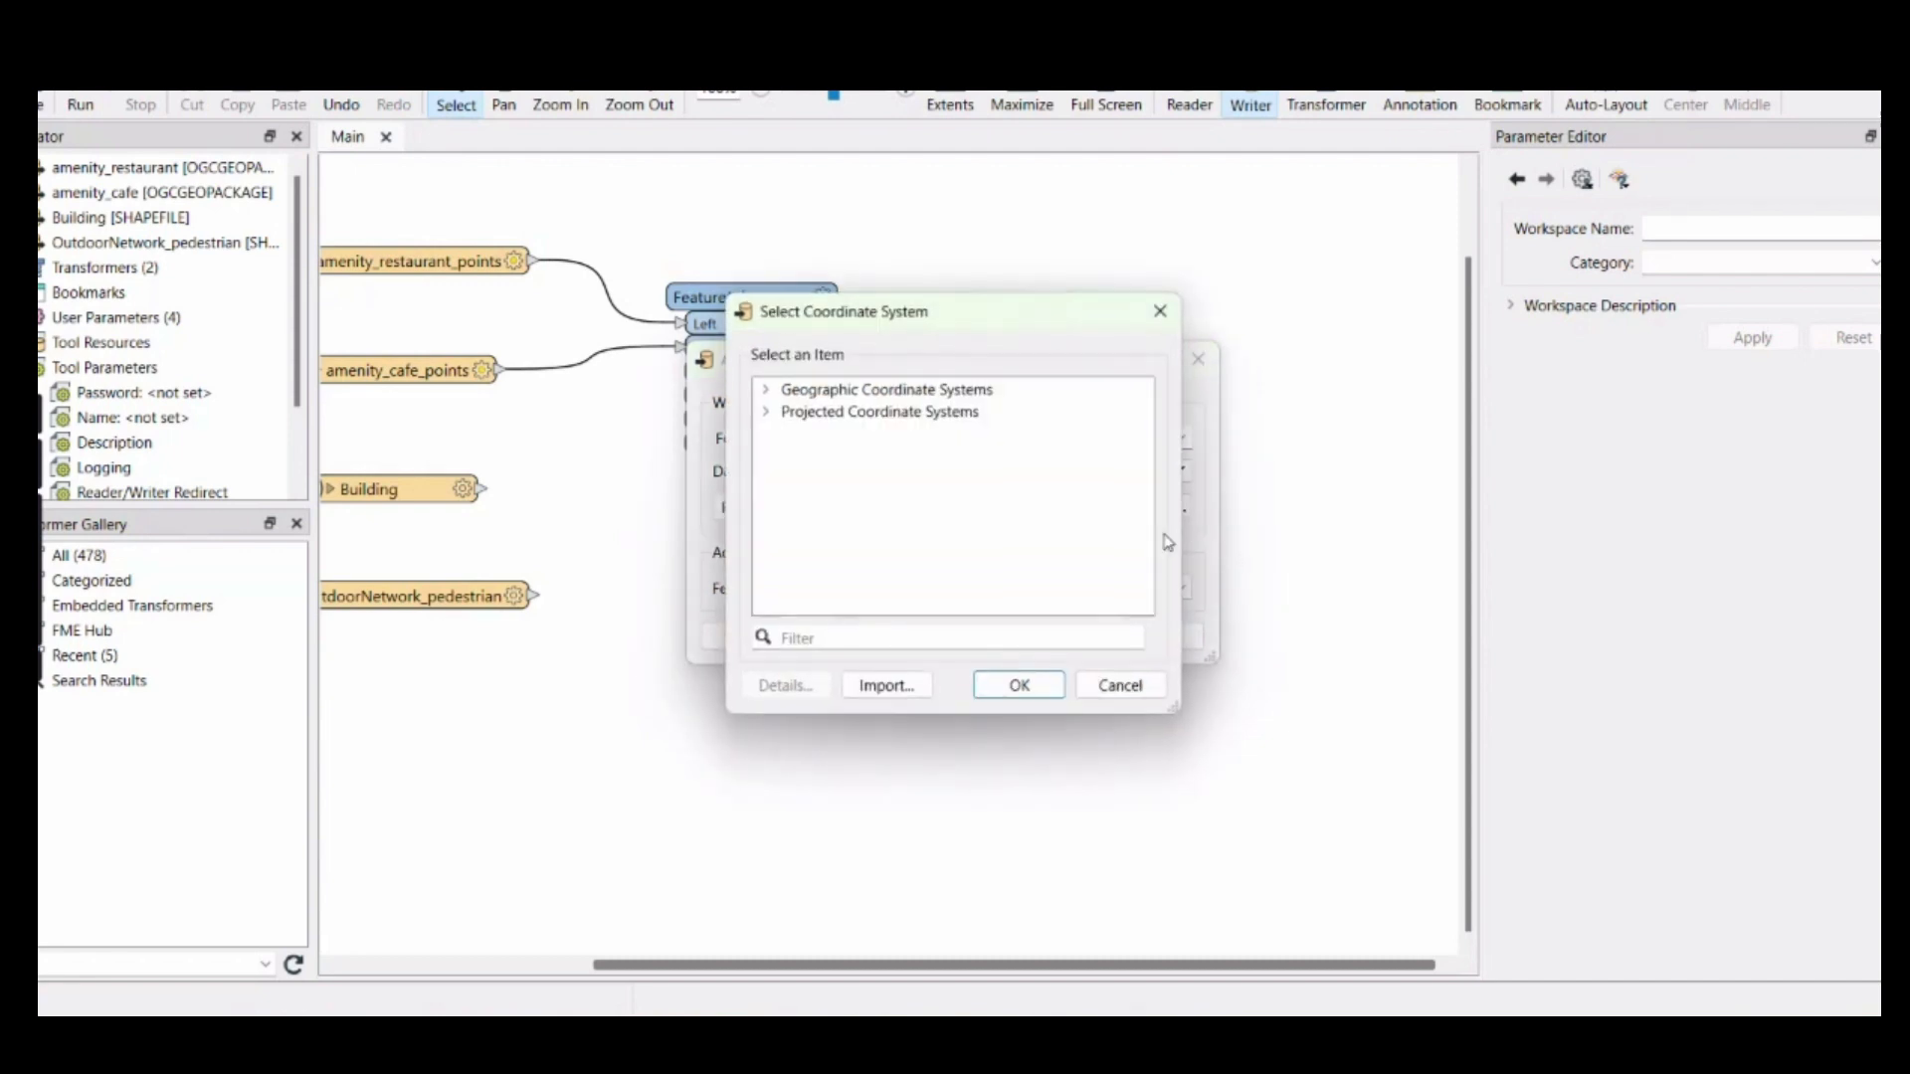
click(790, 416)
click(765, 411)
scroll(809, 467, down, 2)
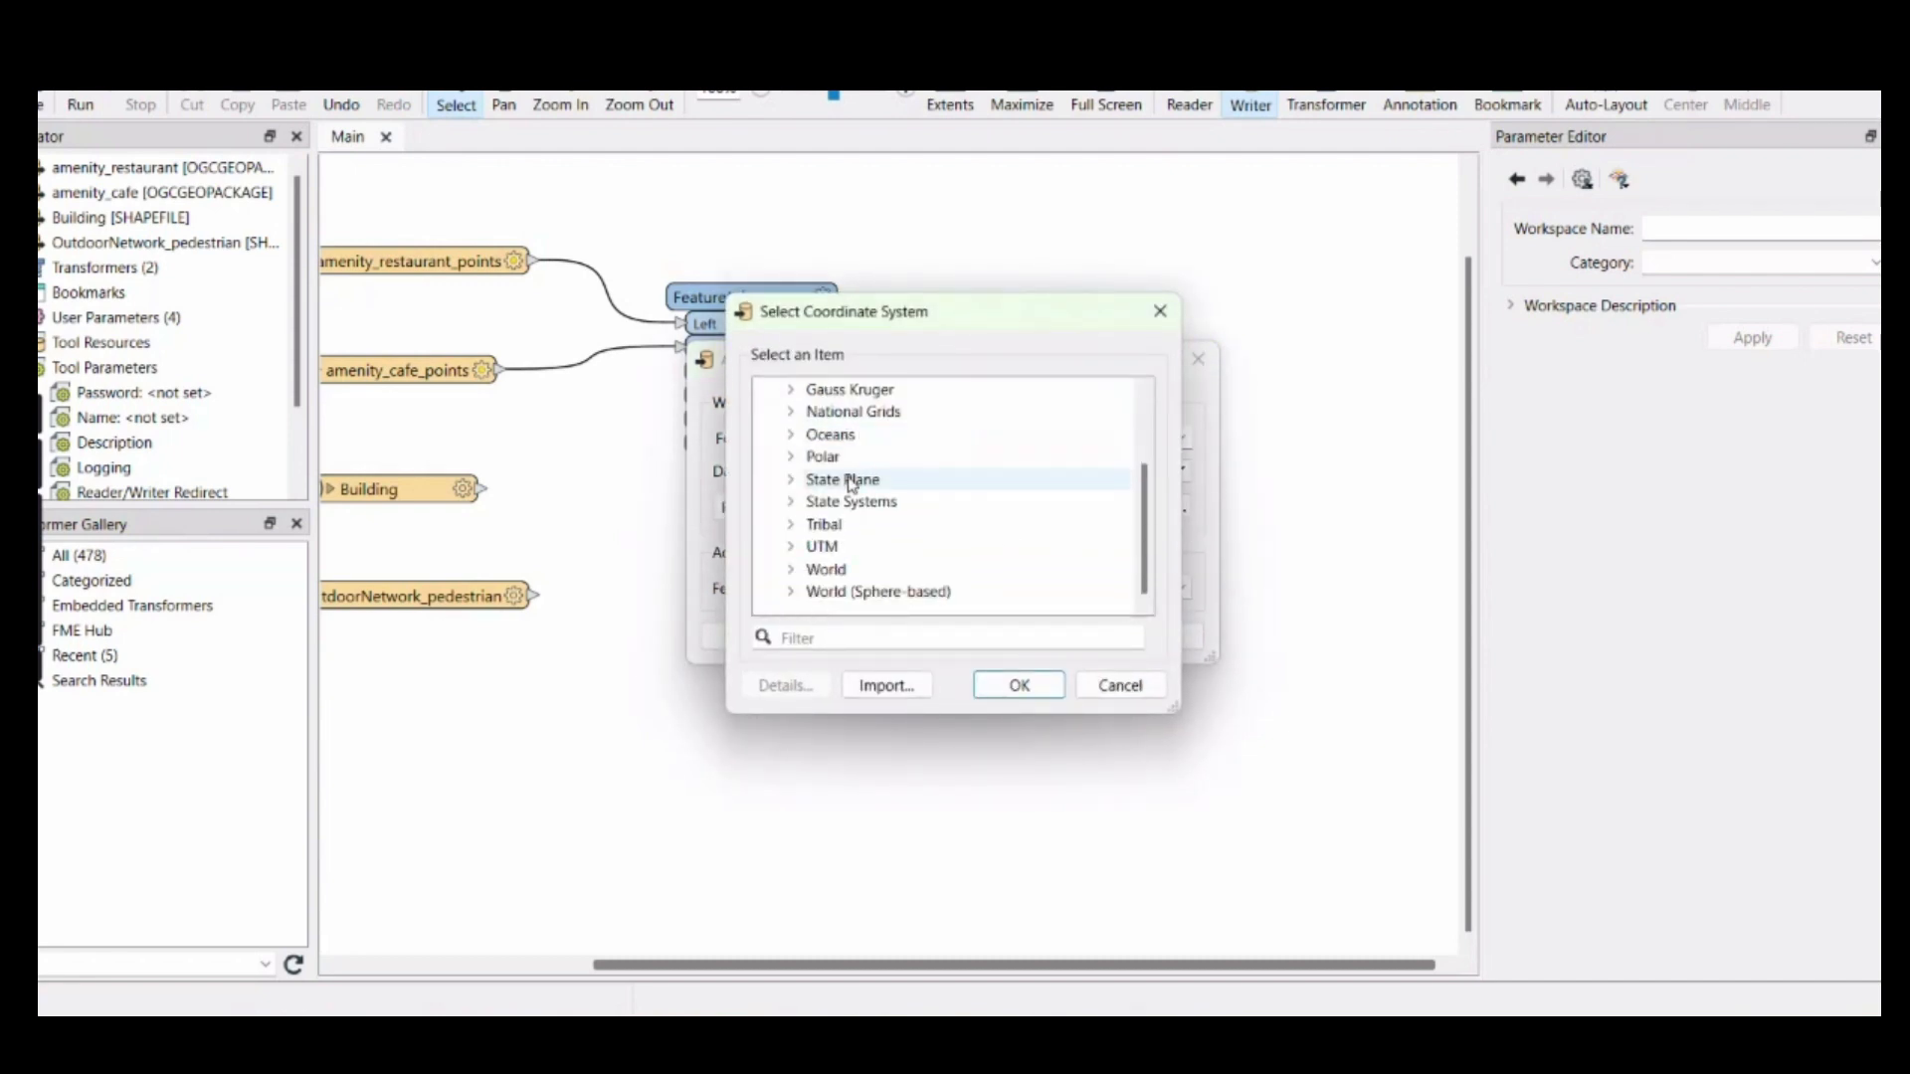
click(790, 571)
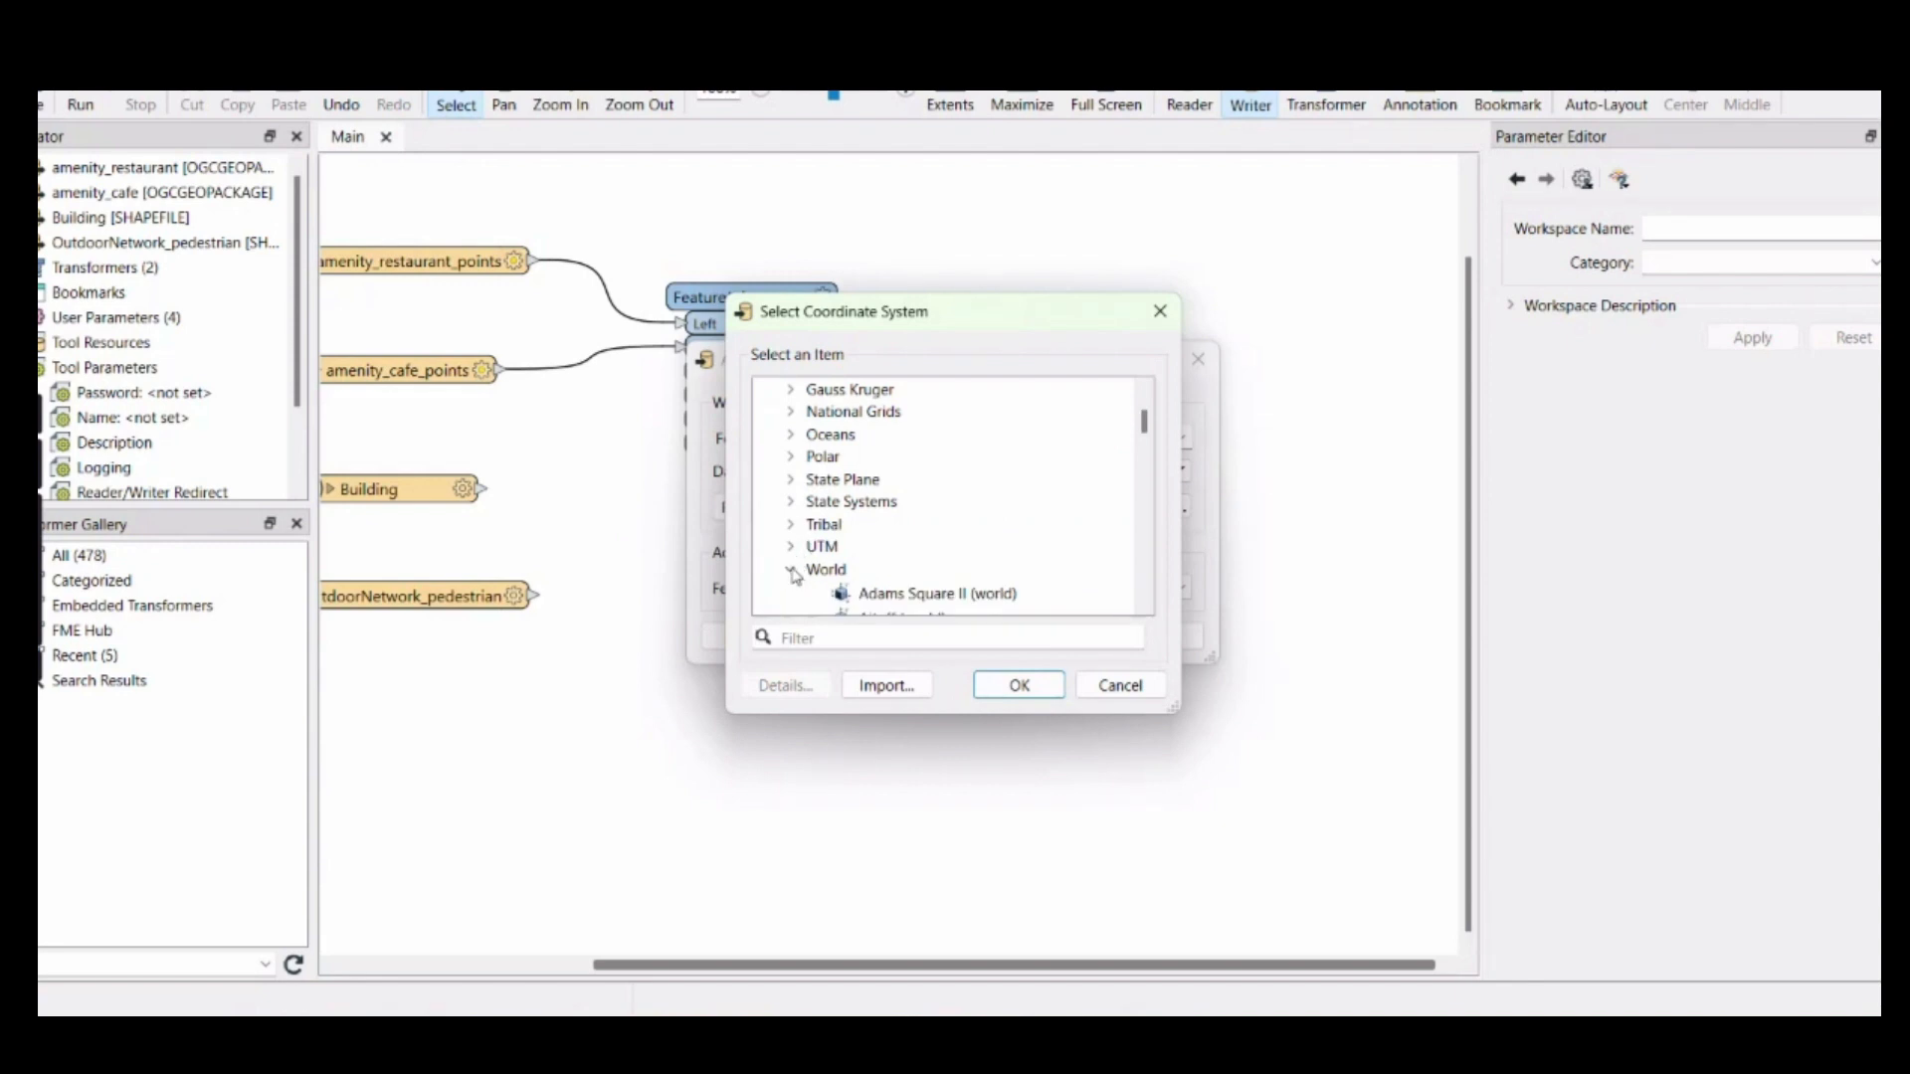
click(791, 569)
click(791, 546)
scroll(820, 557, down, 3)
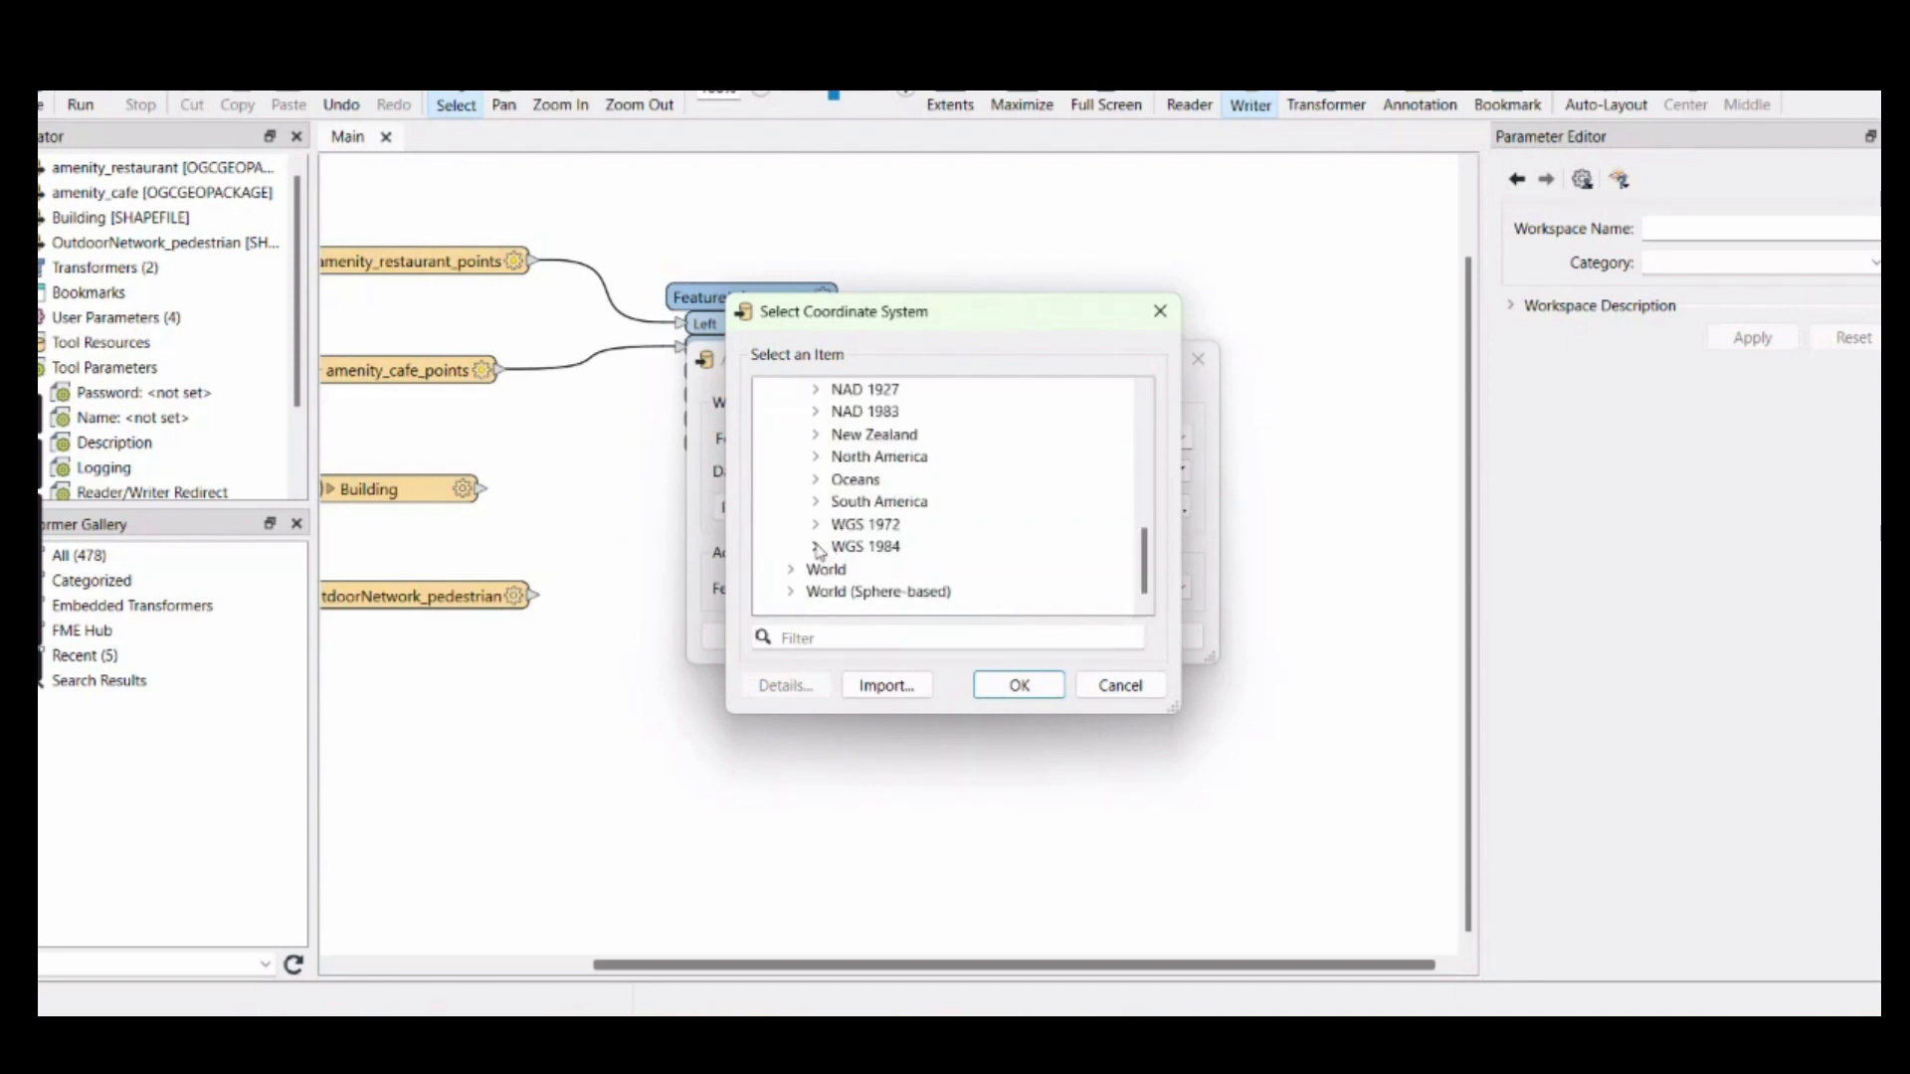
click(817, 546)
click(842, 523)
scroll(925, 525, down, 3)
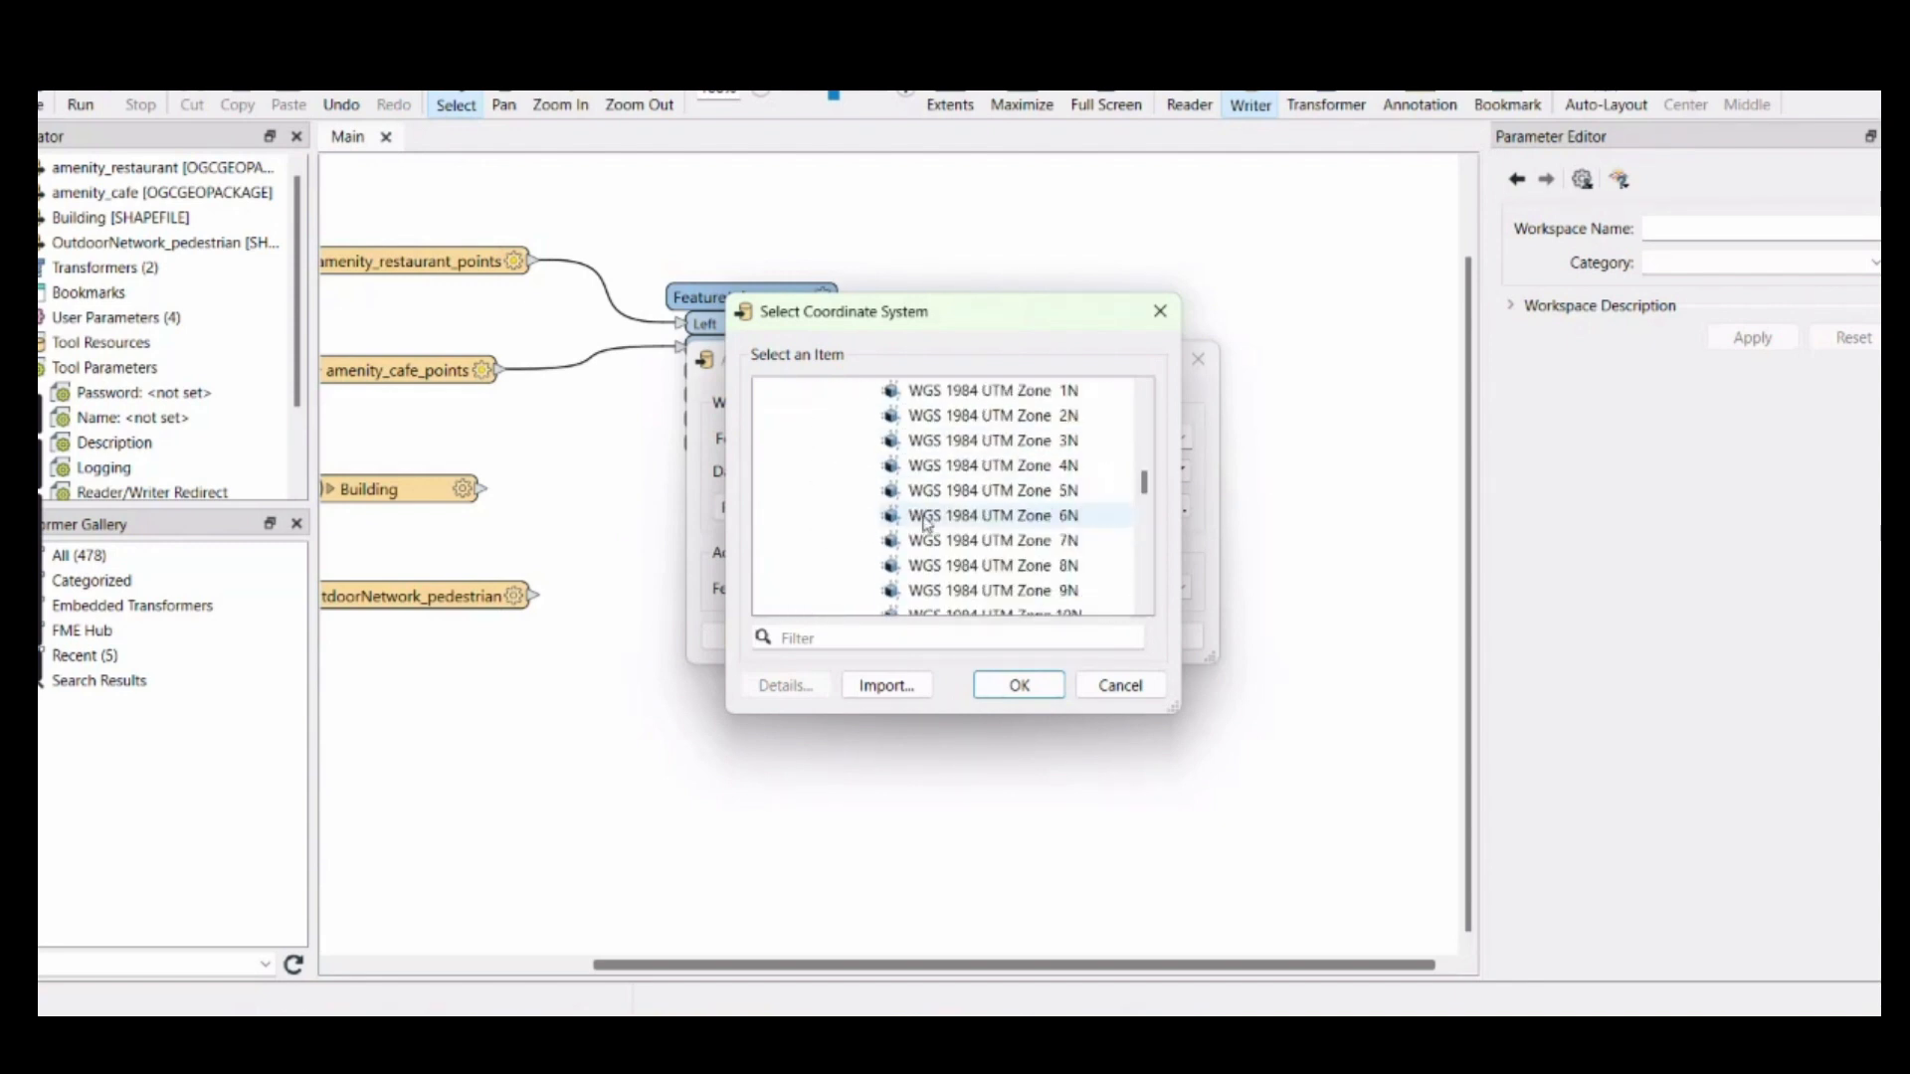
scroll(924, 524, down, 8)
click(1014, 540)
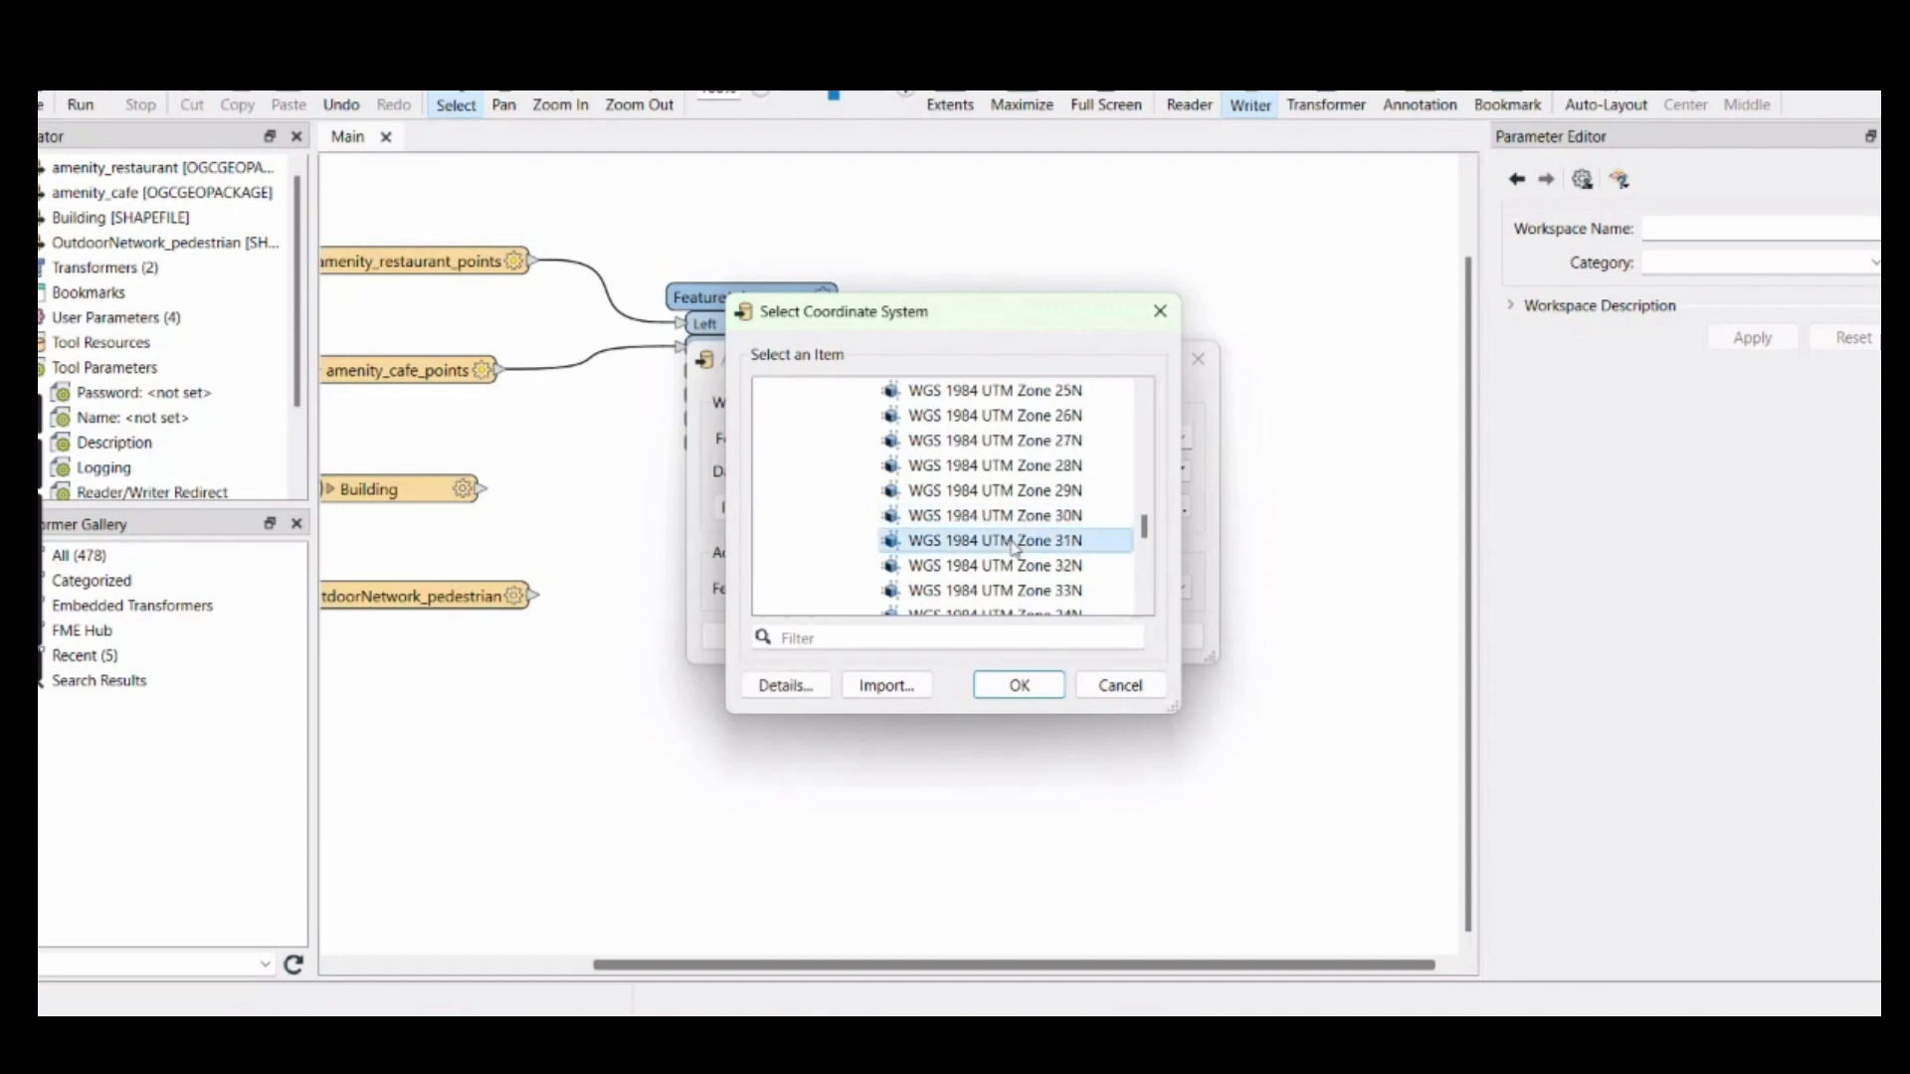
click(1055, 685)
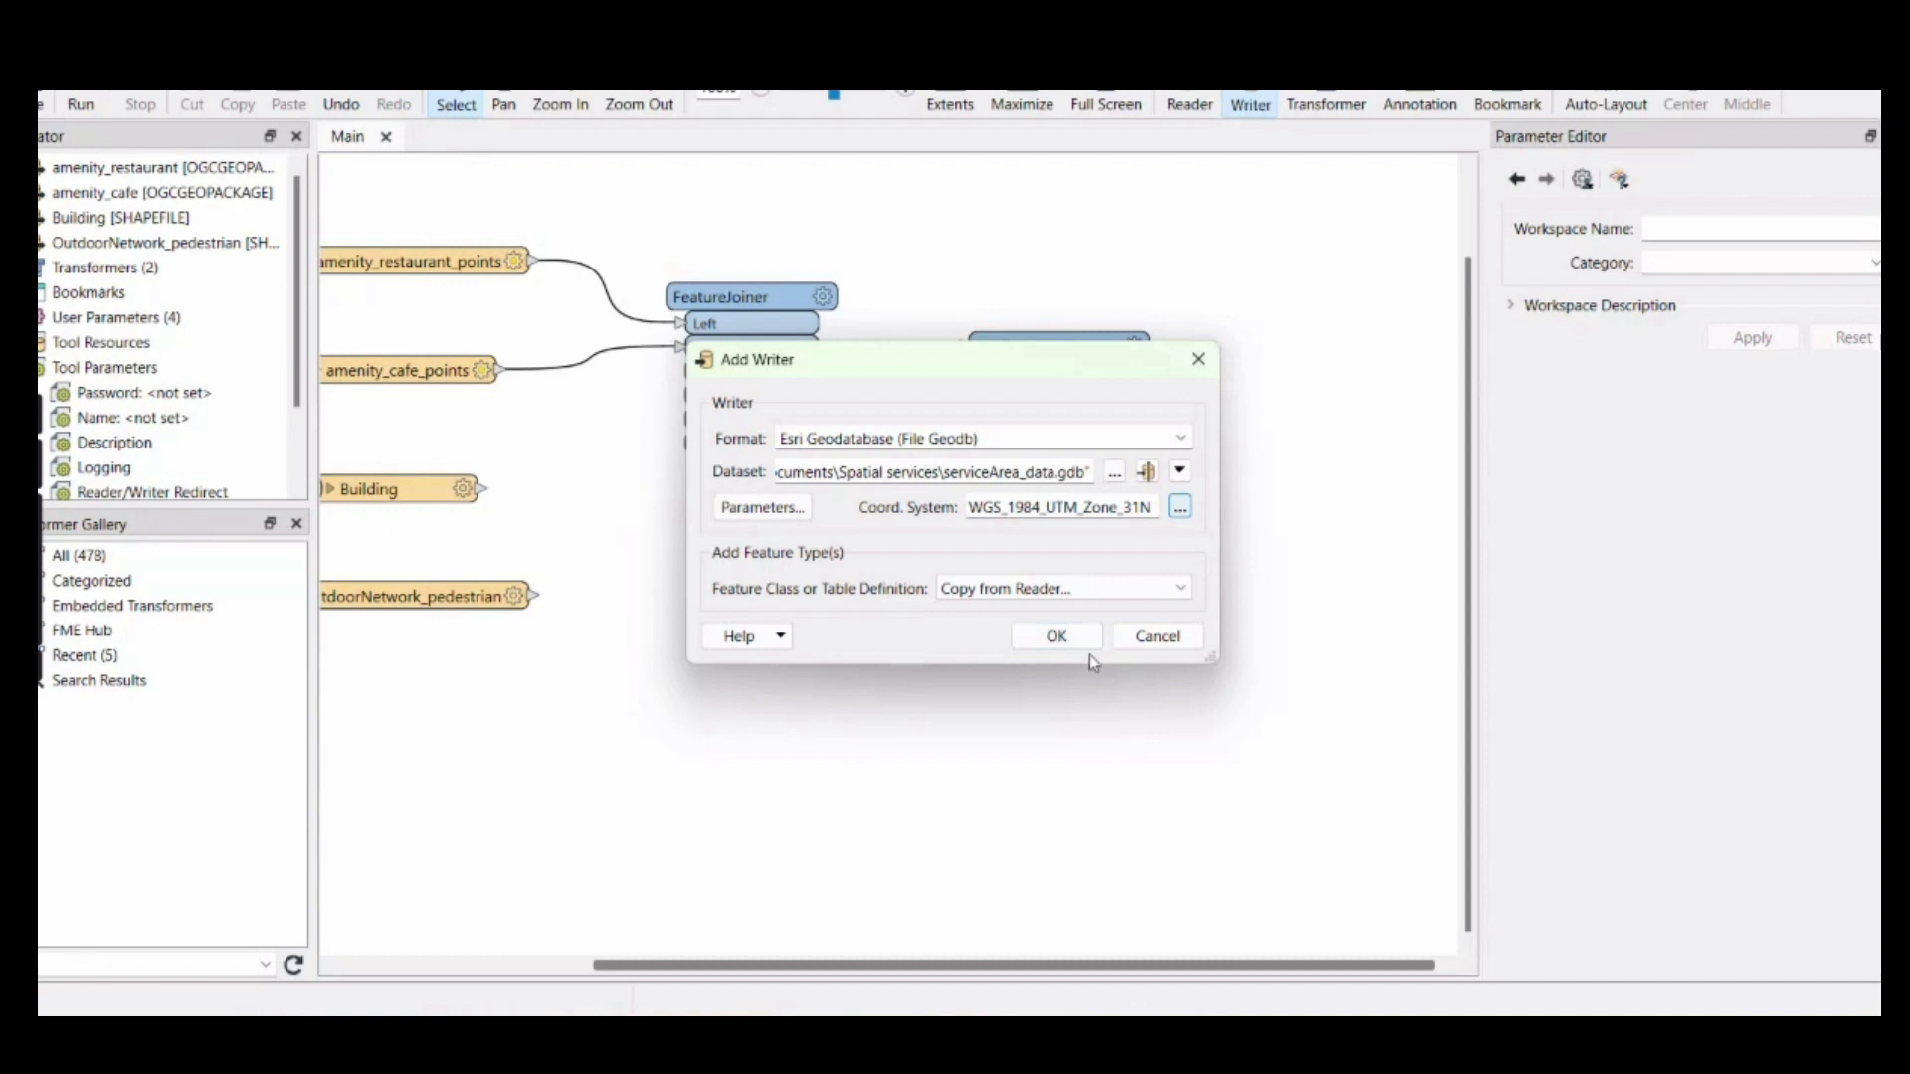
Create the writer with feature types copied from all four readers: cafe points, restaurant points, Building and OutdoorNetwork_pedestrian
click(1056, 637)
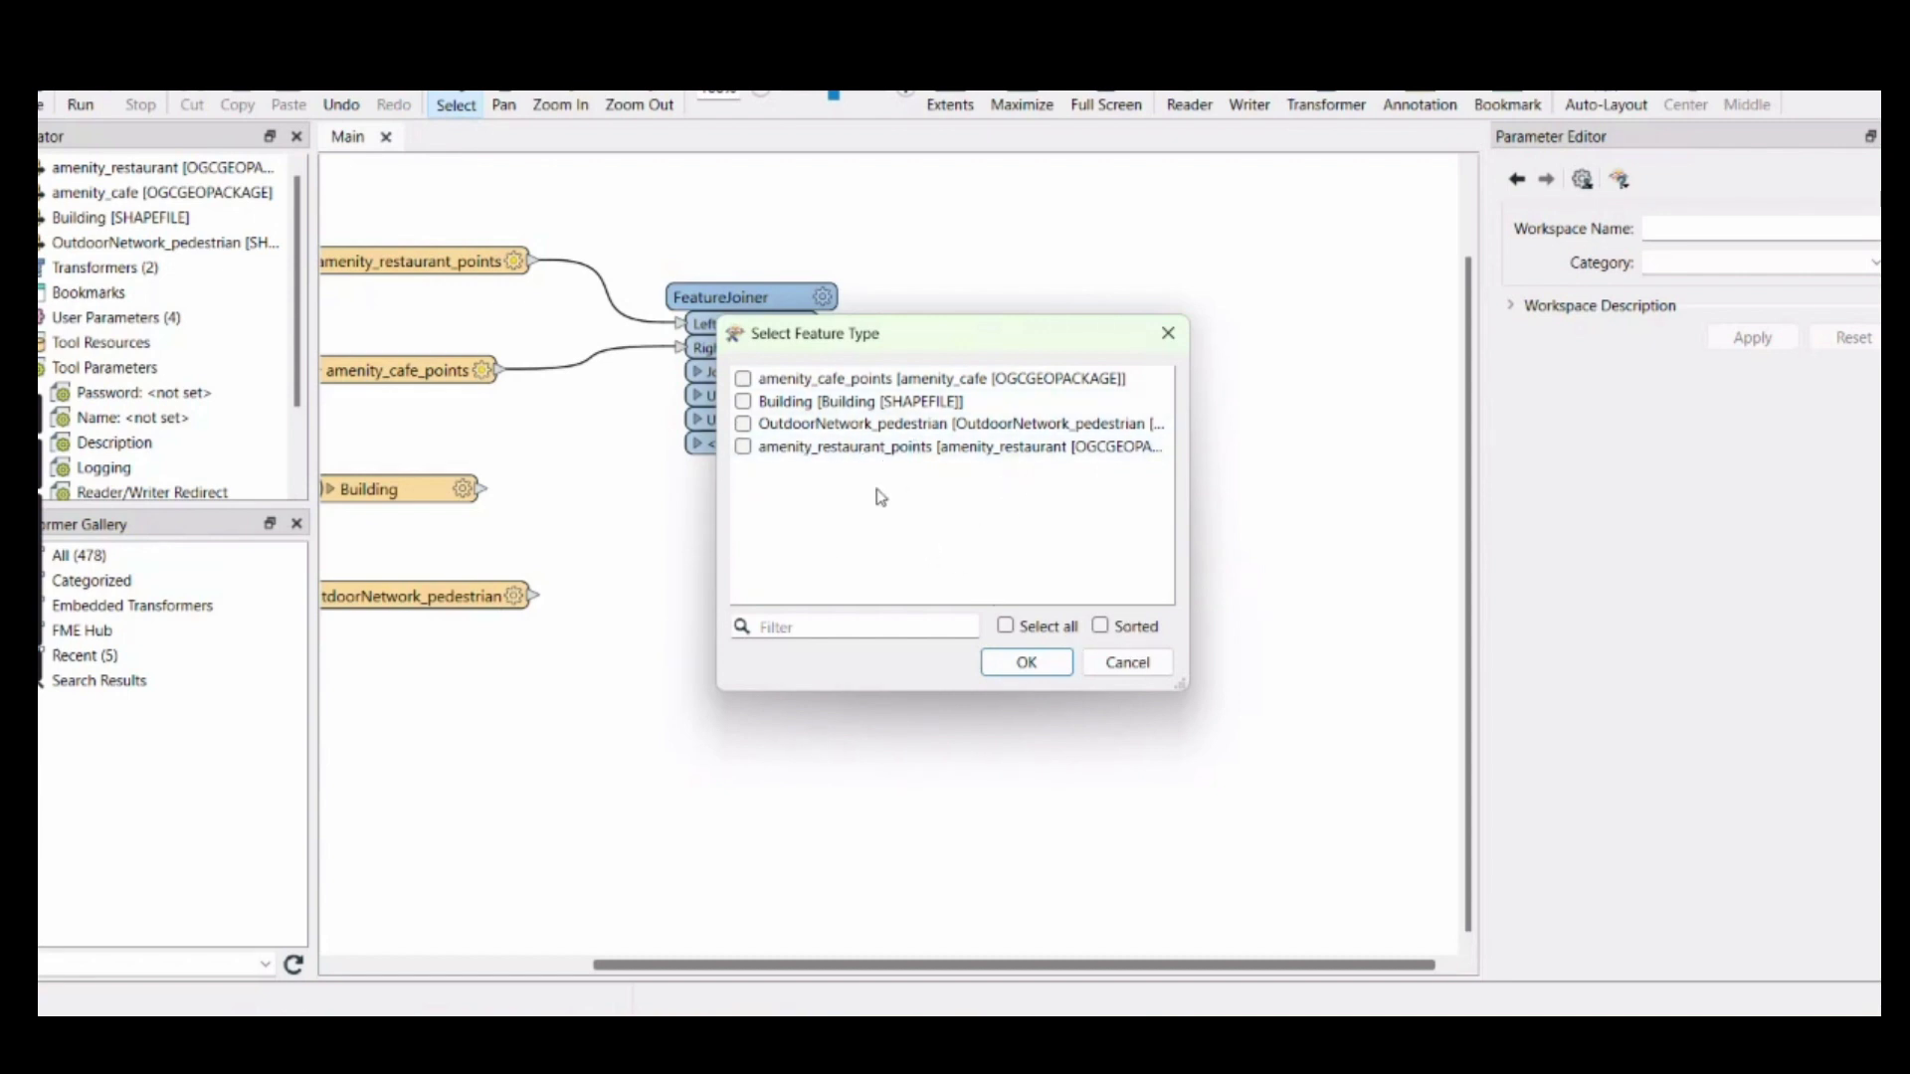
click(1032, 634)
click(1030, 662)
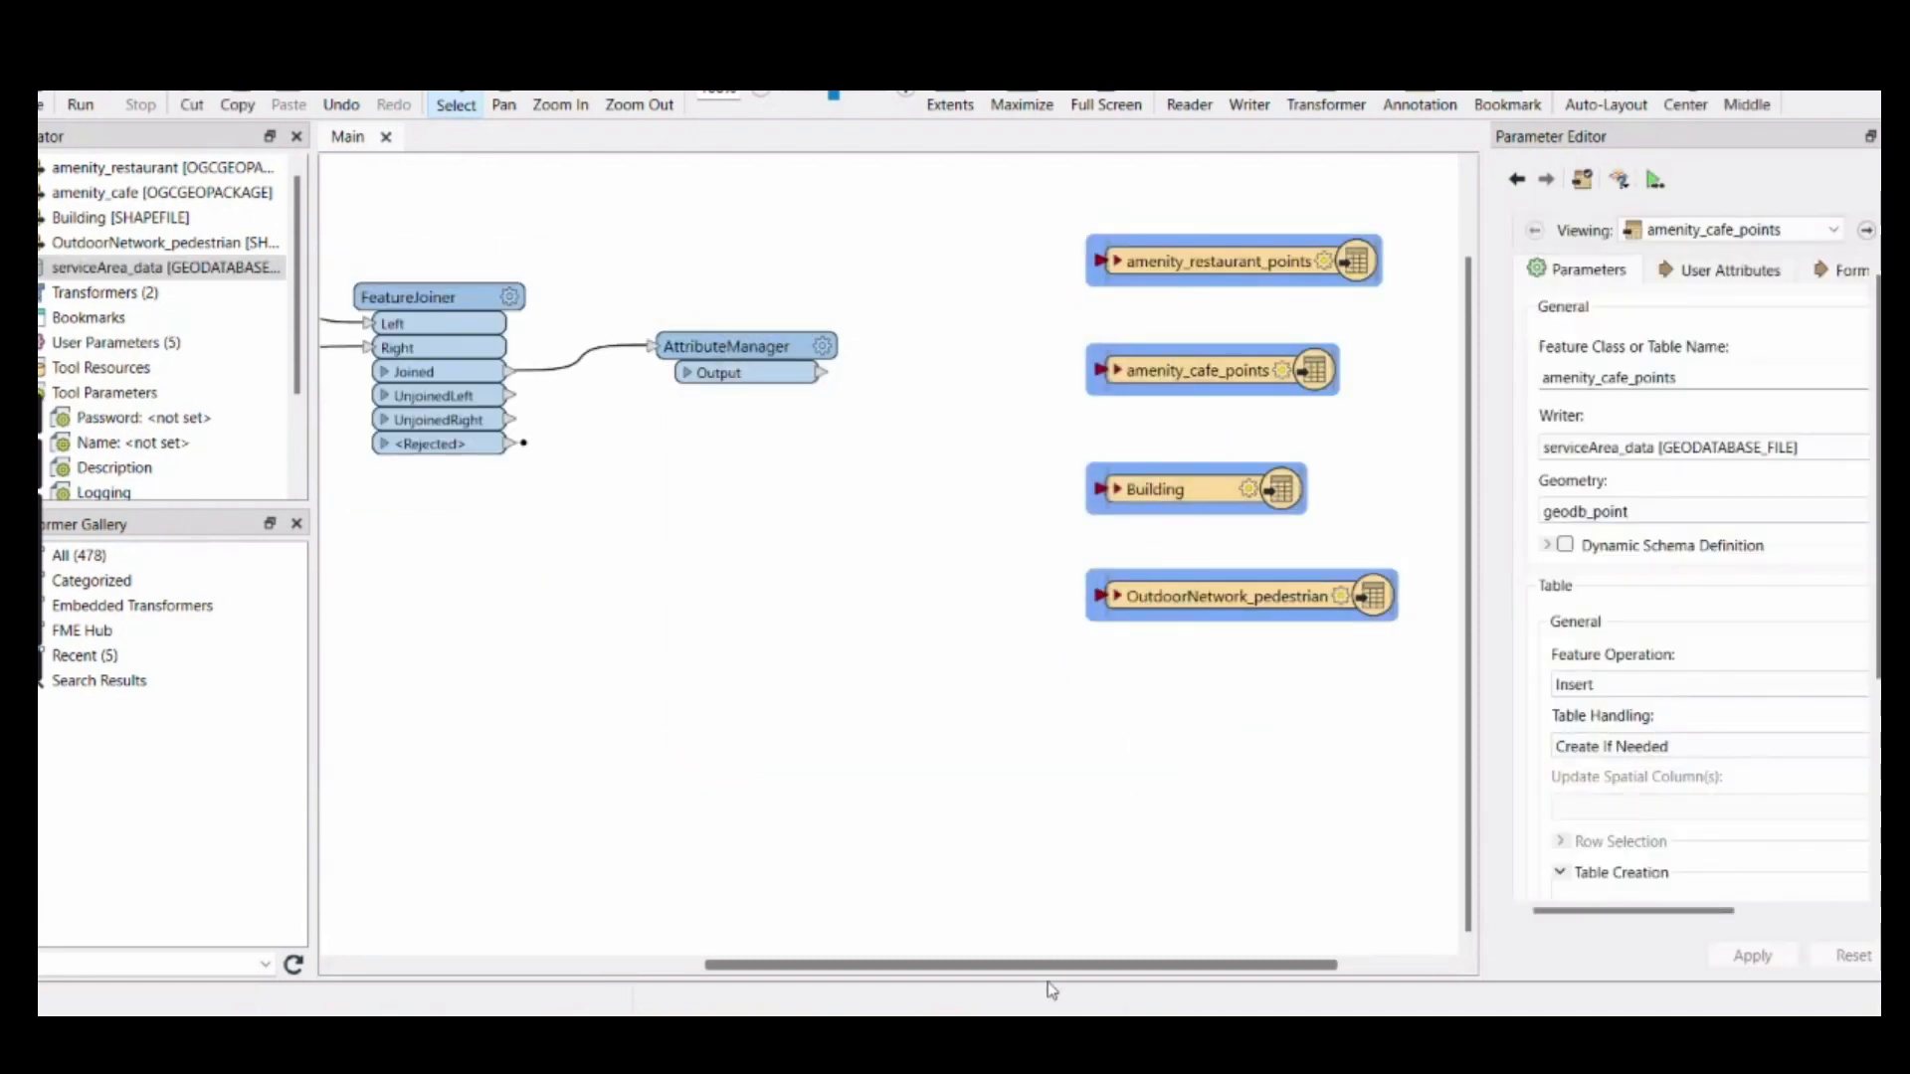
Delete the amenity_restaurant_points writer feature type from the workspace
drag(992, 970, 941, 969)
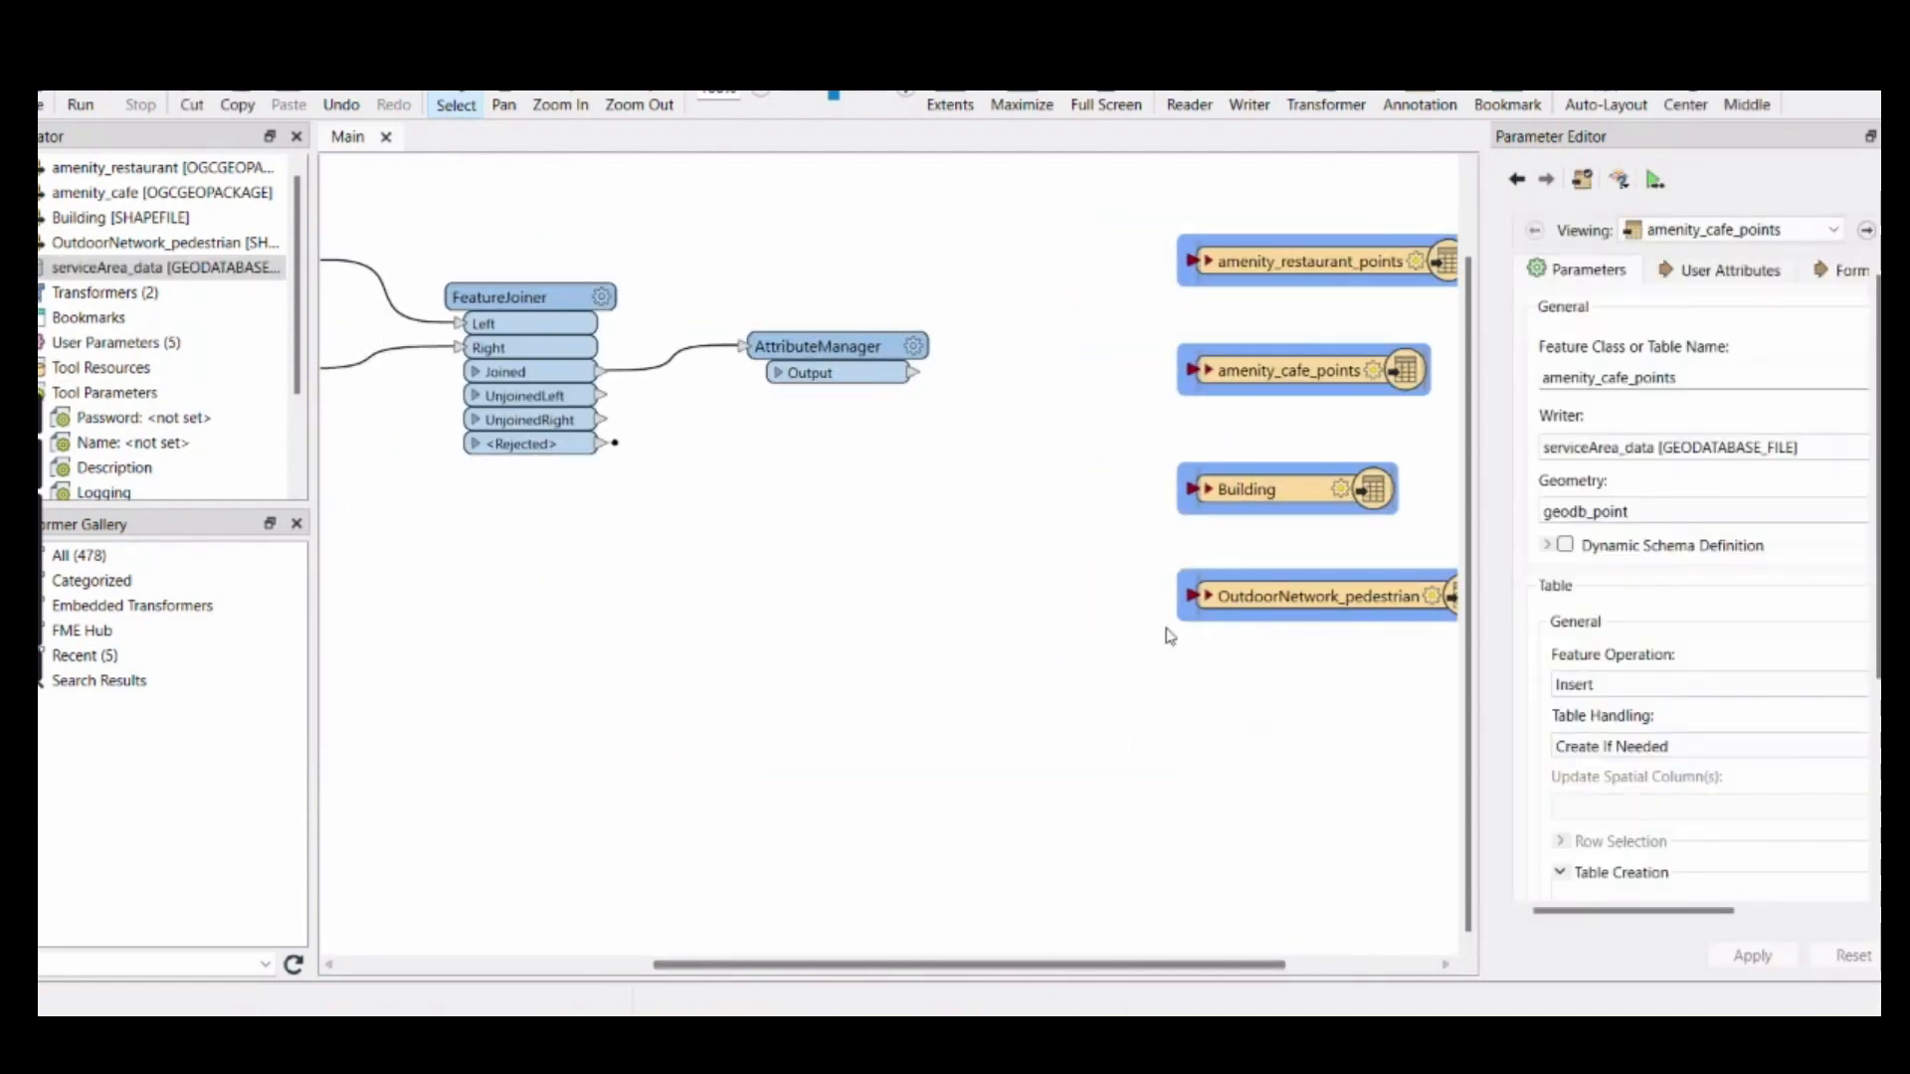
click(1355, 266)
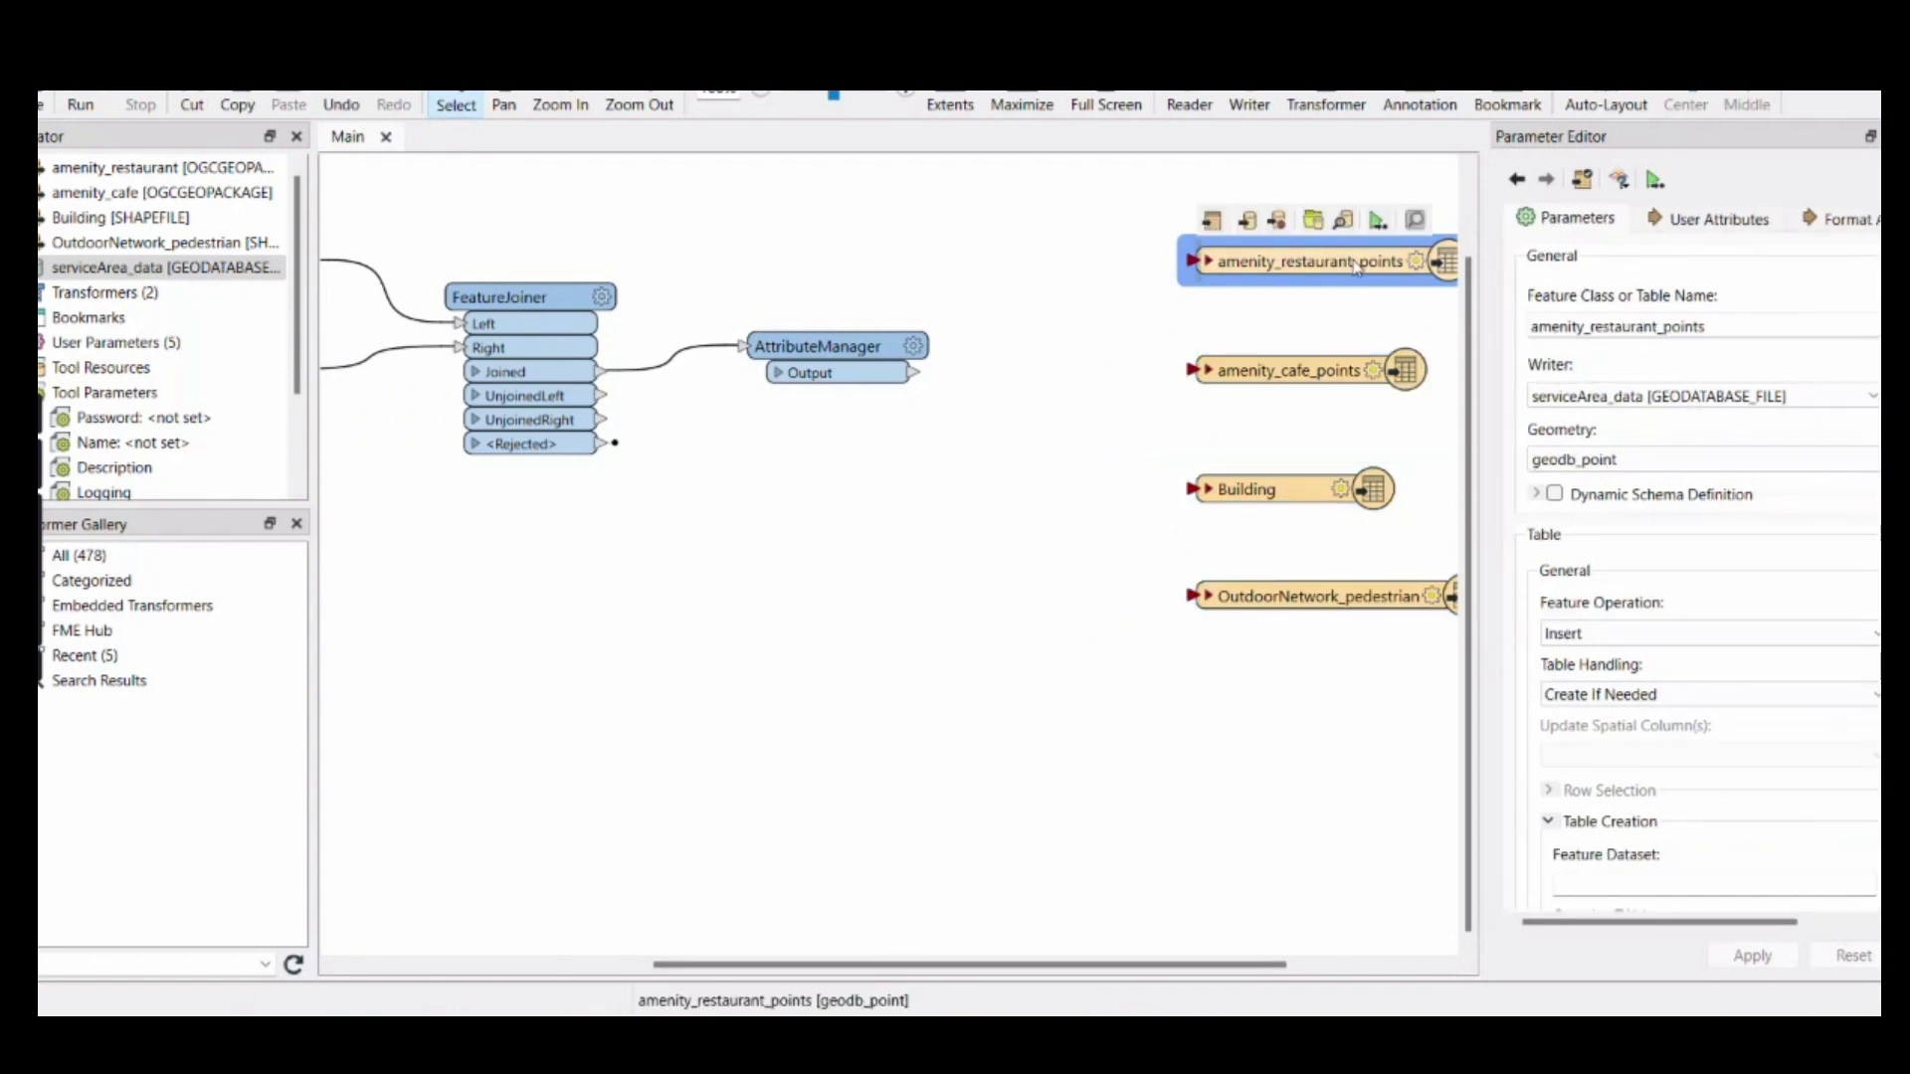
key(Delete)
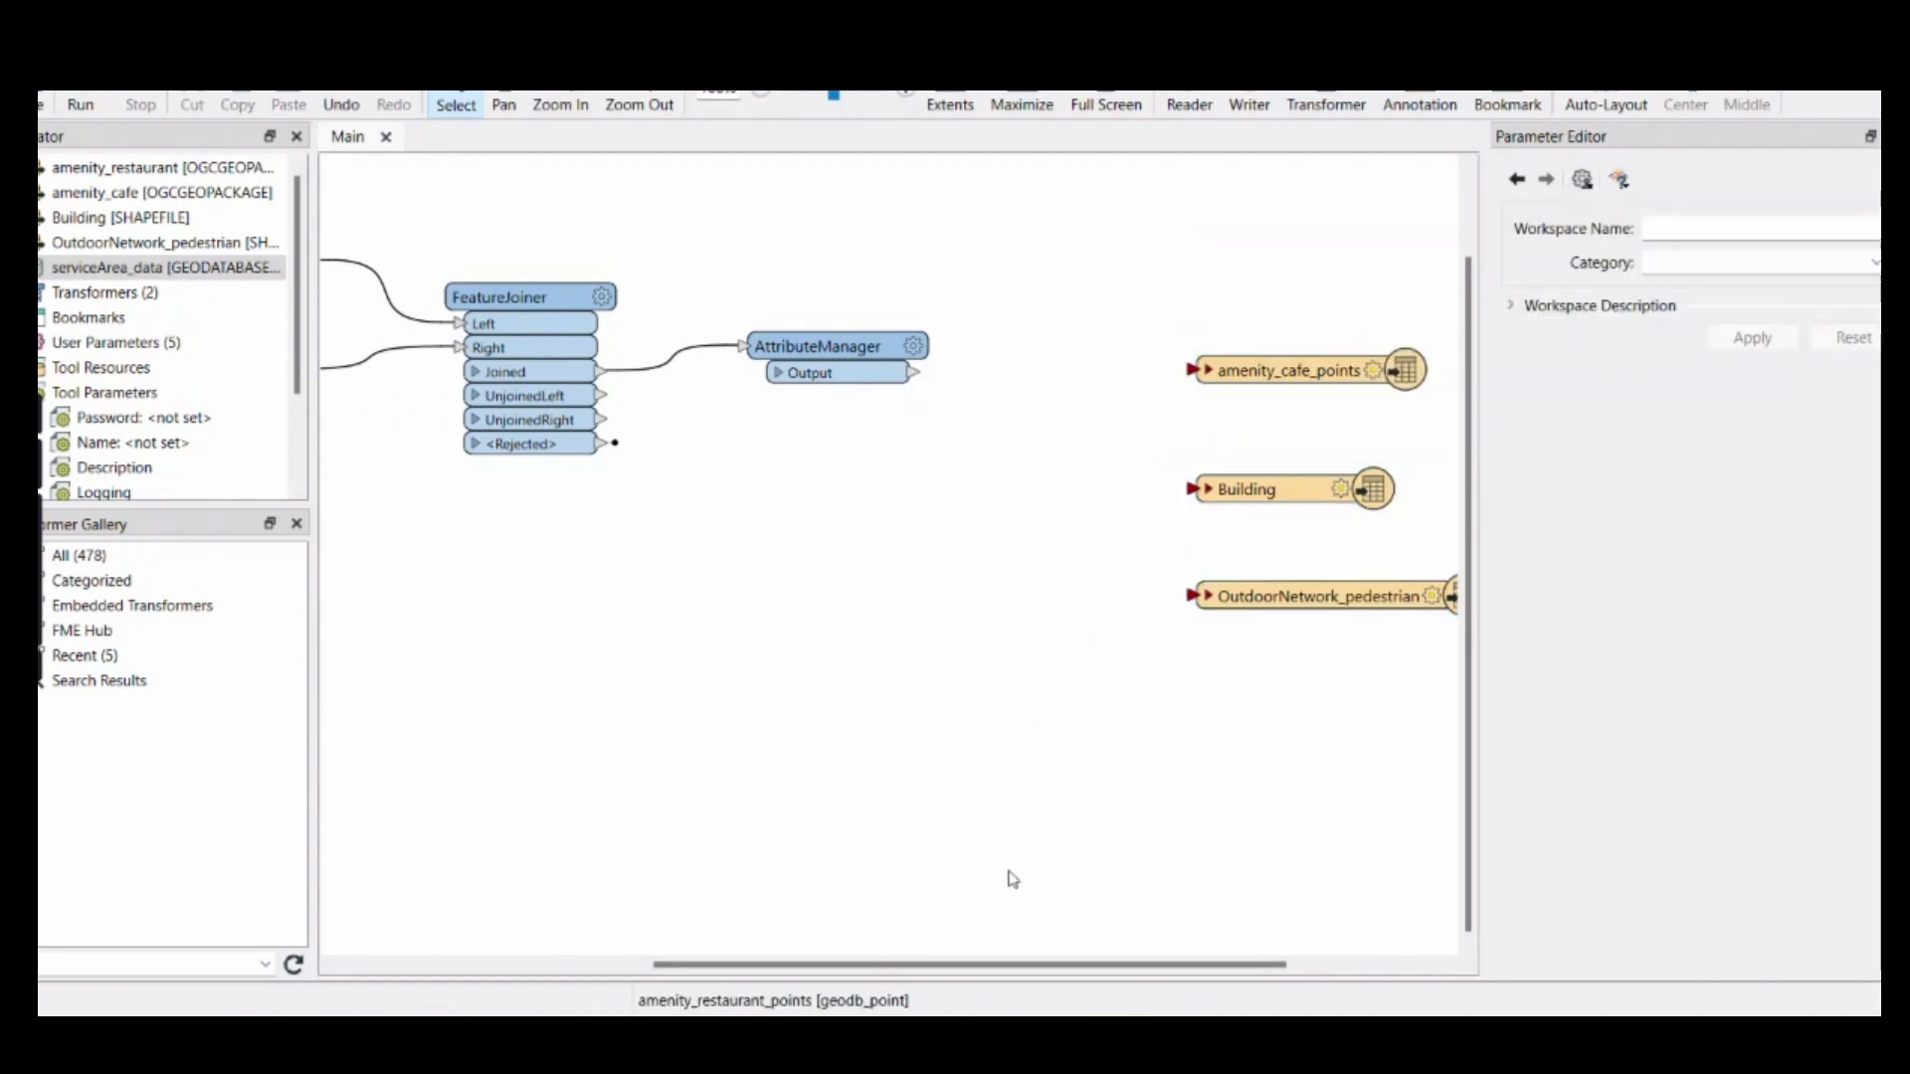
Move the amenity_cafe_points writer feature type up and connect the AttributeManager output to it
drag(1038, 969, 920, 965)
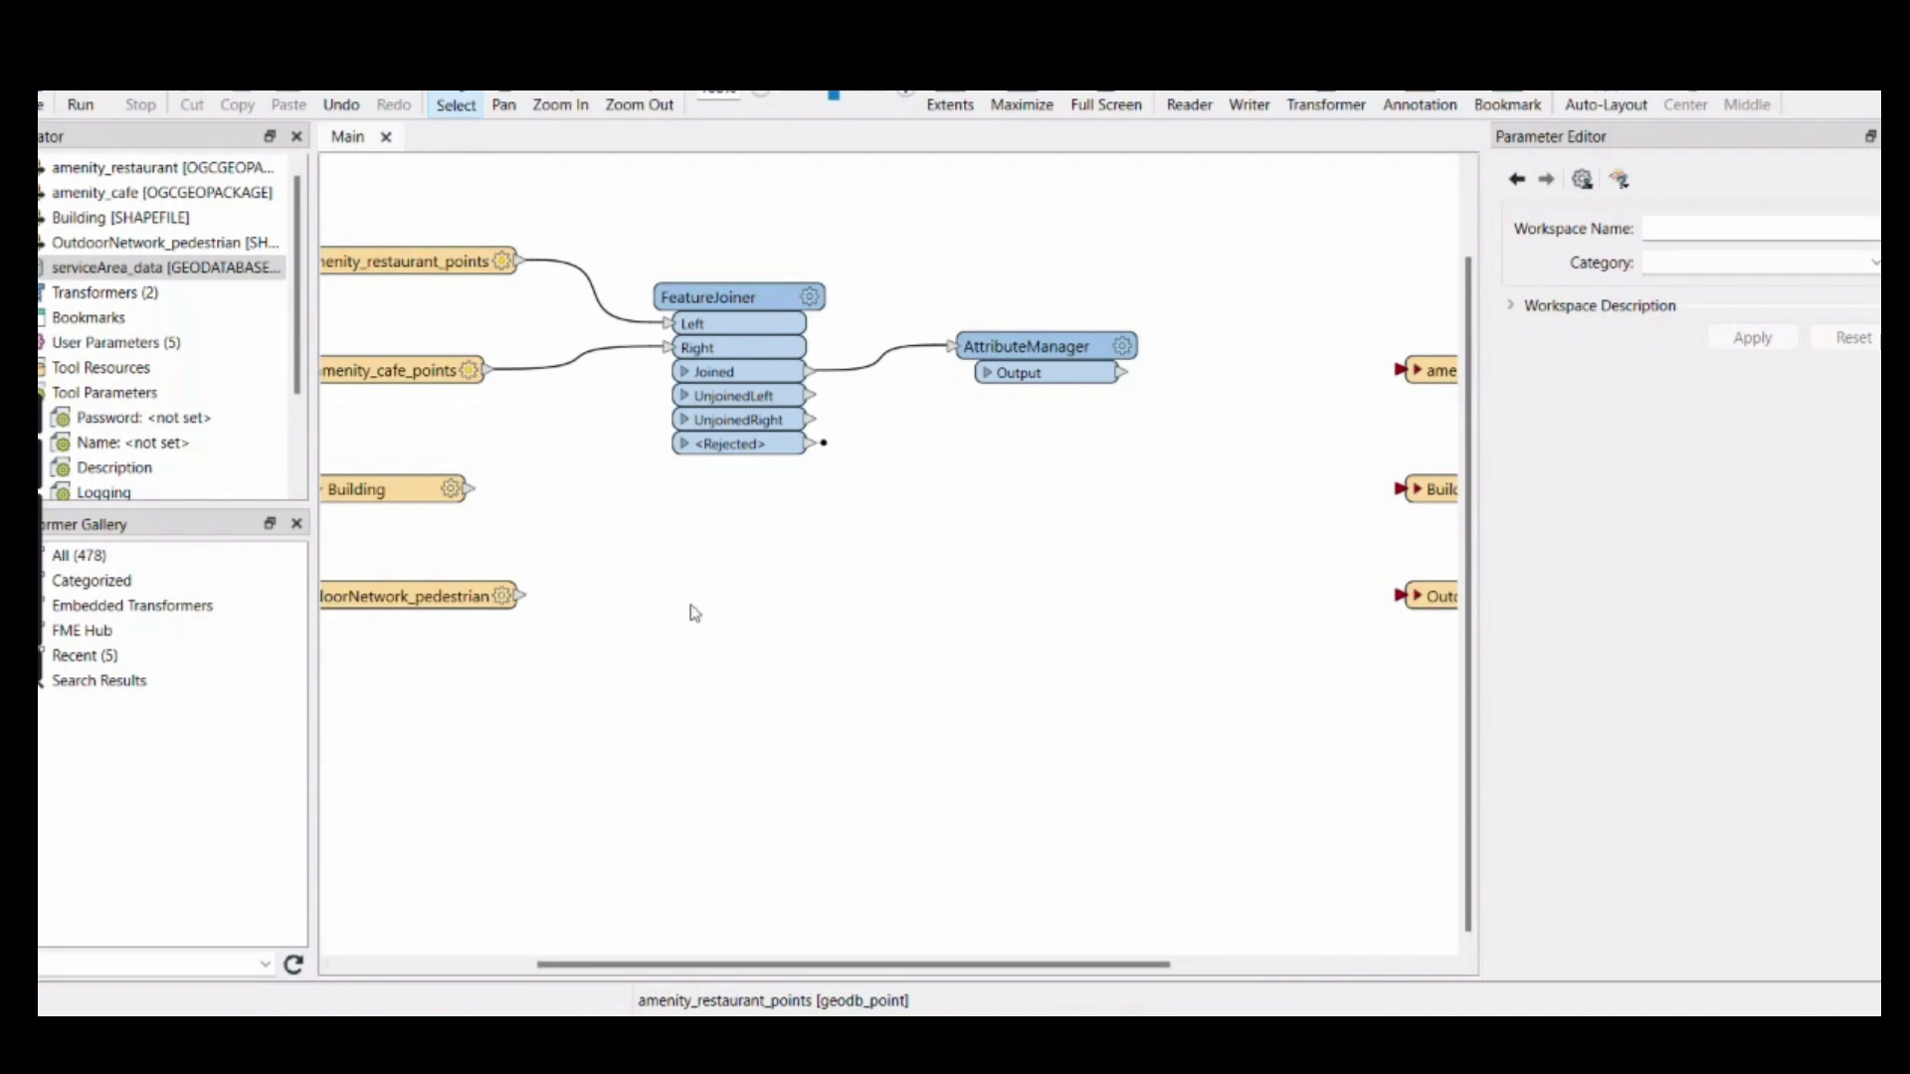
drag(776, 965, 706, 965)
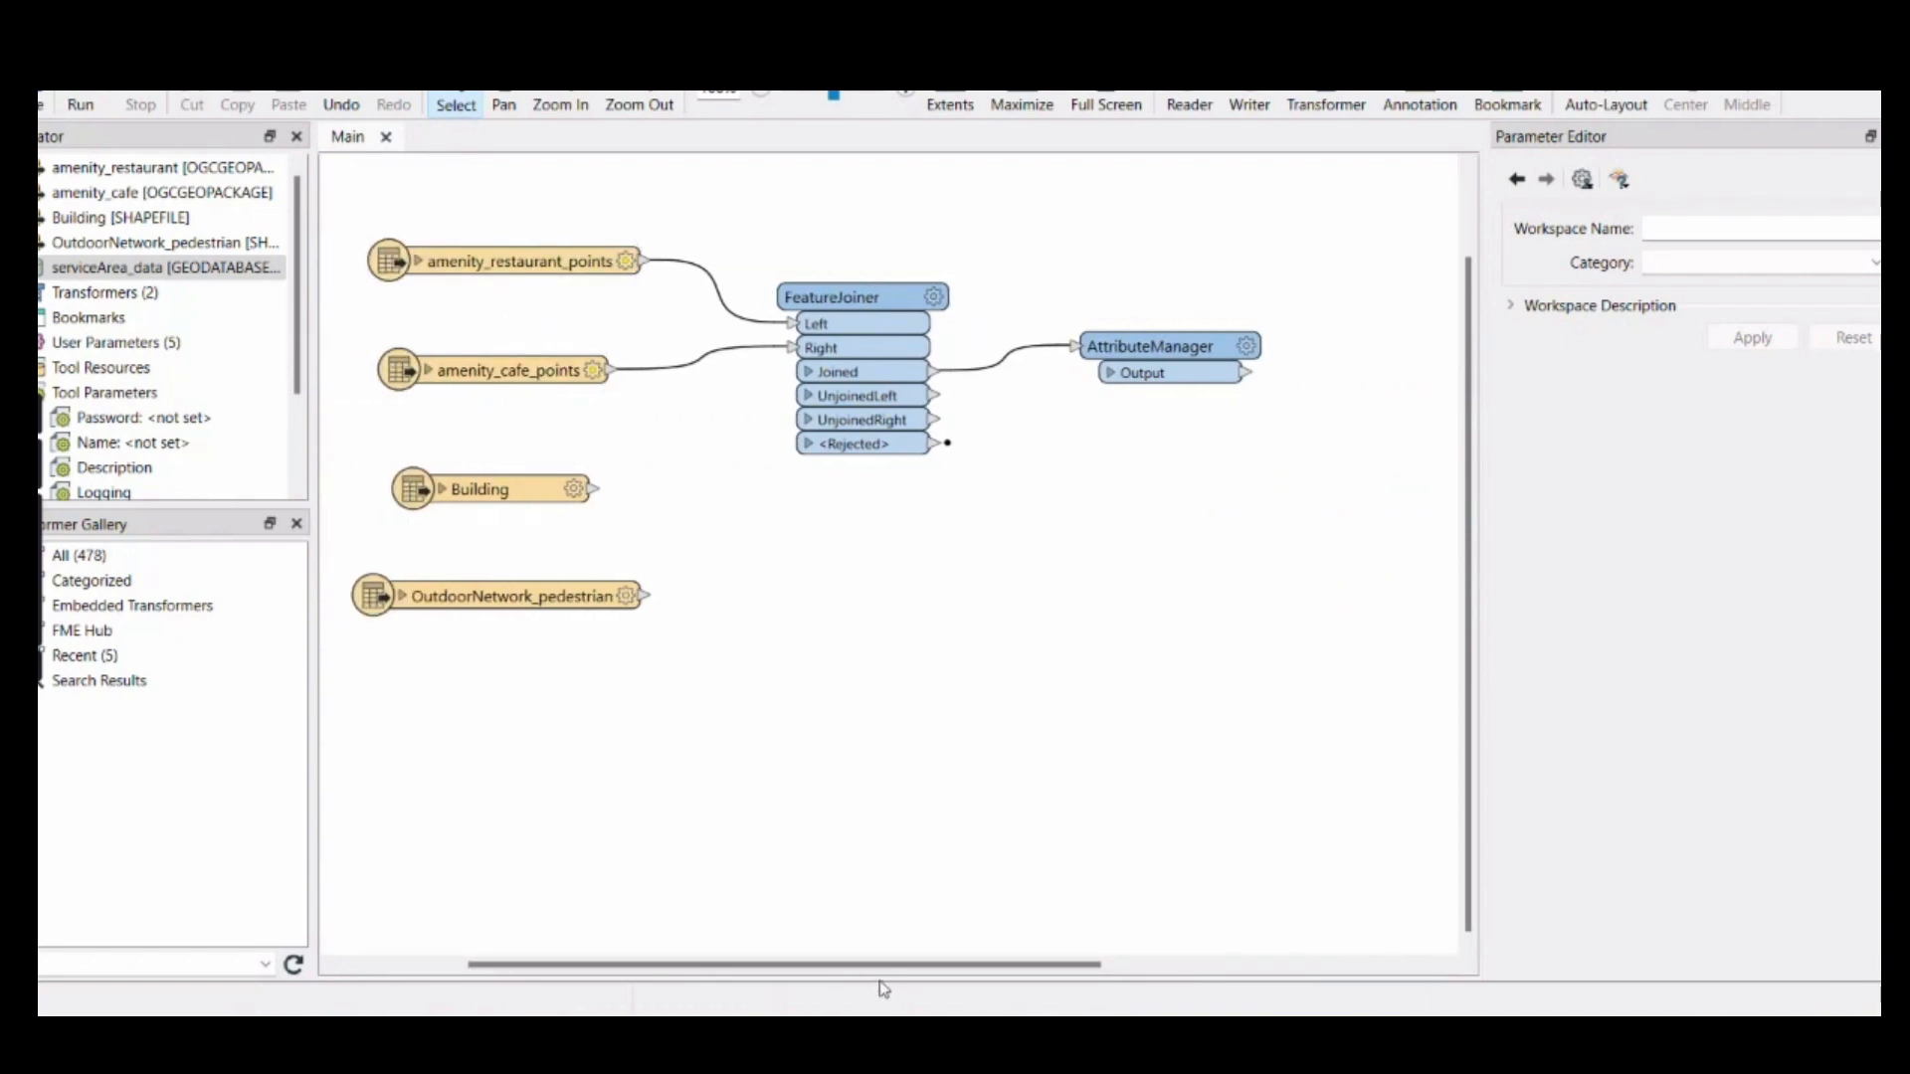
drag(883, 965, 1053, 960)
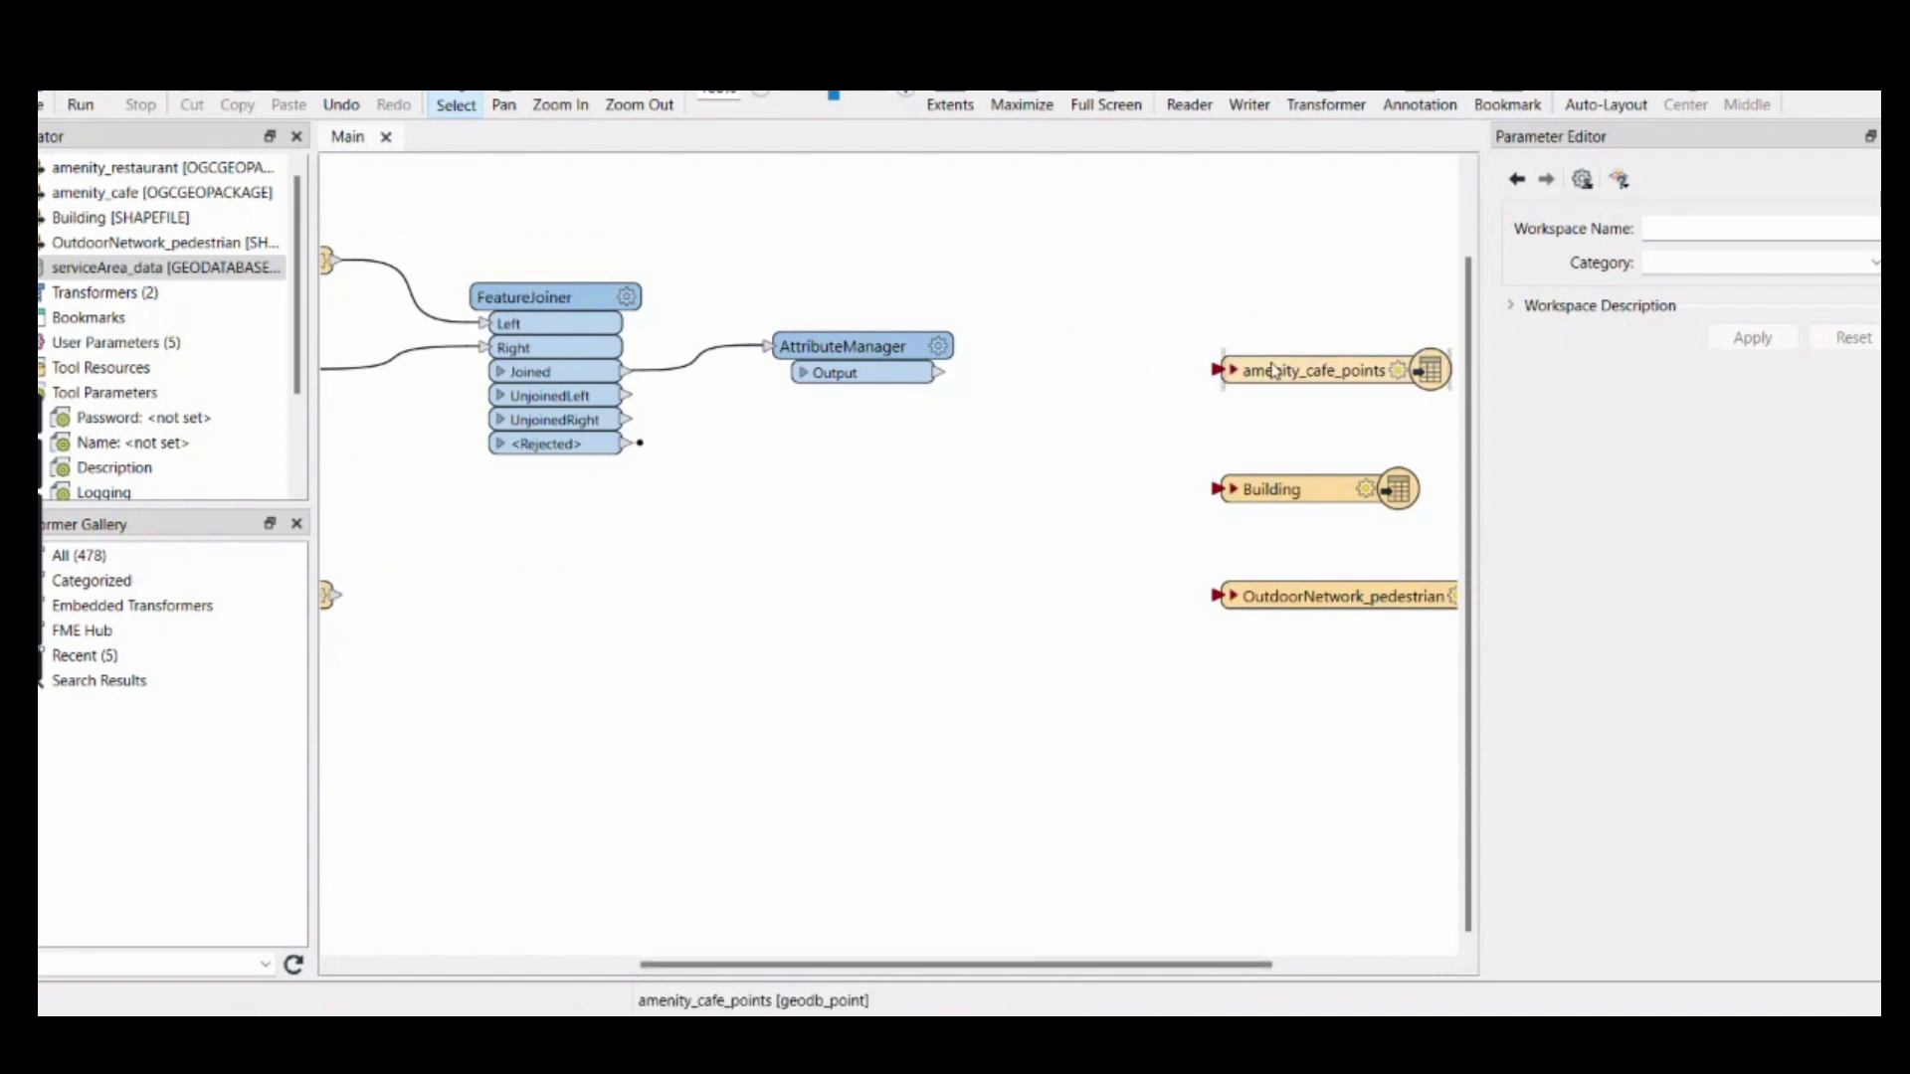
drag(1273, 371, 1240, 299)
drag(940, 372, 1185, 298)
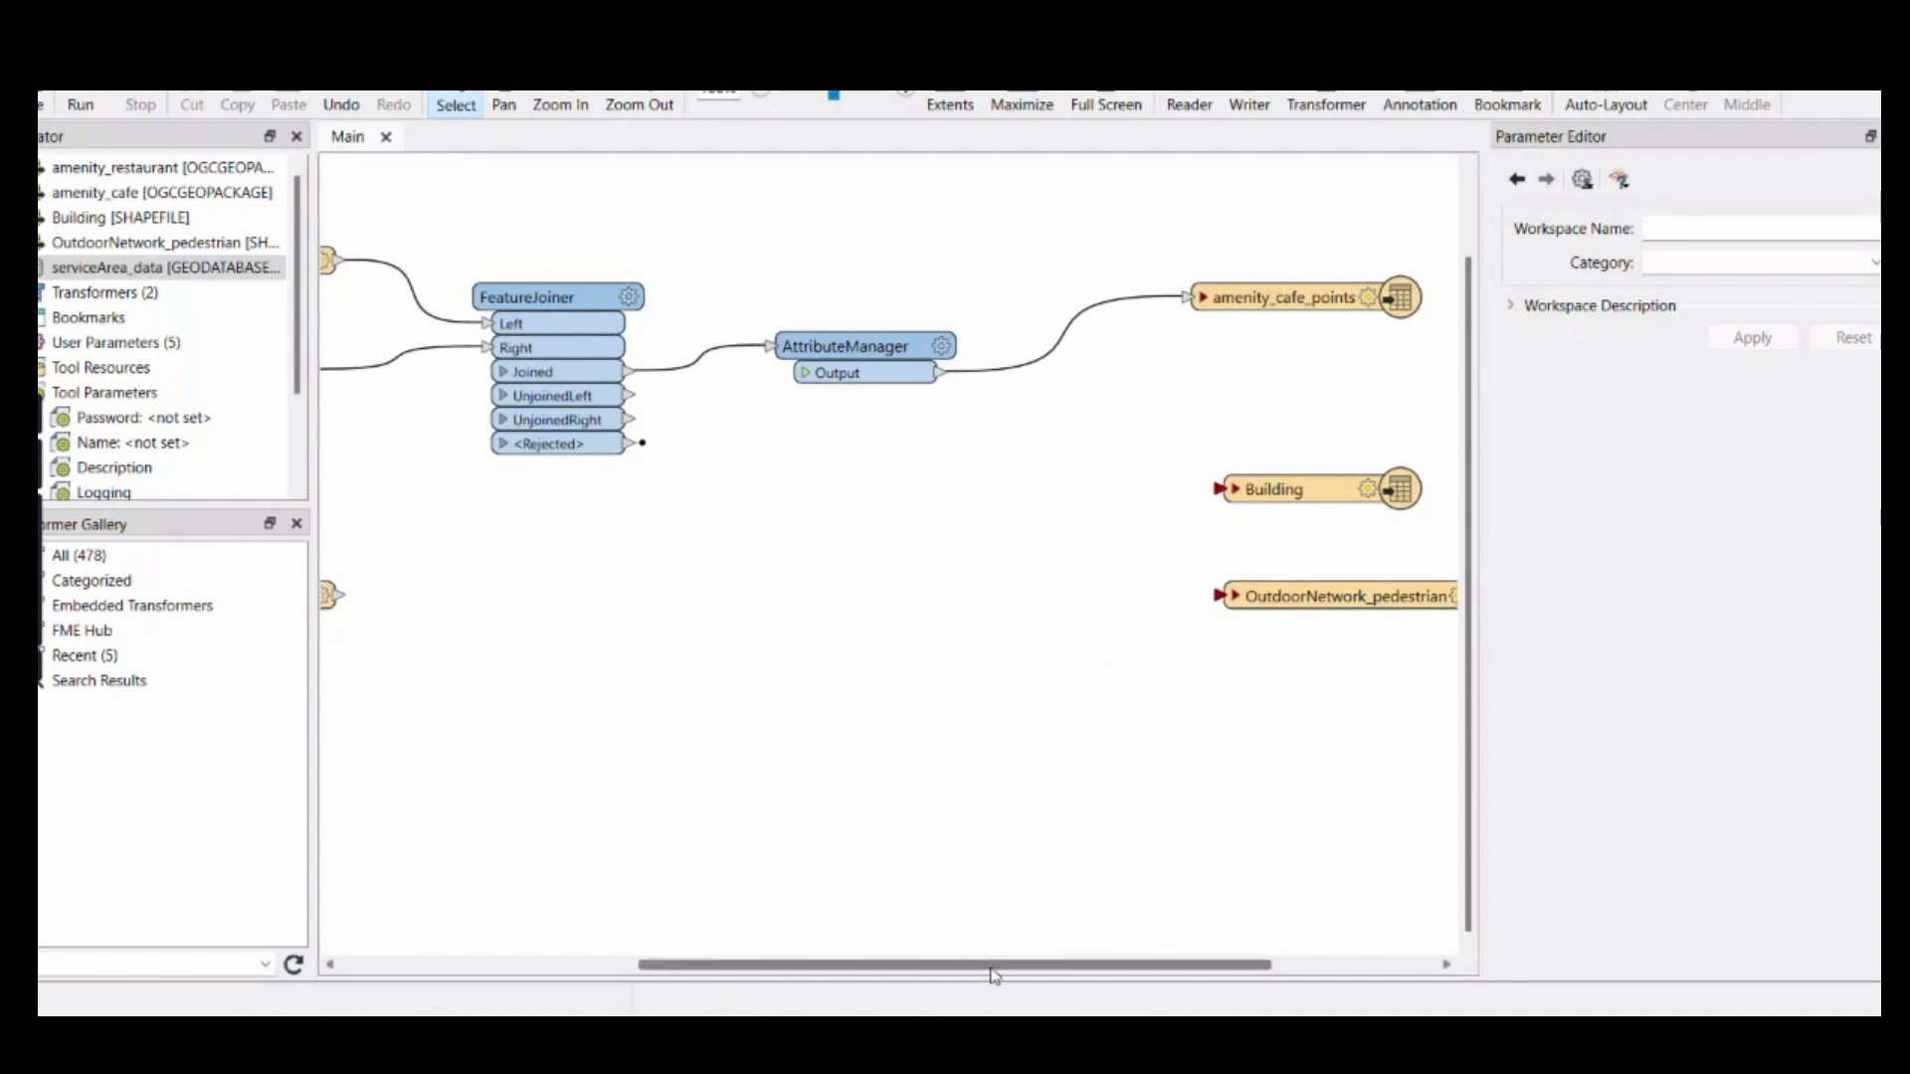
Connect the Building and OutdoorNetwork_pedestrian reader feature types to their matching writer feature types
drag(994, 965, 900, 948)
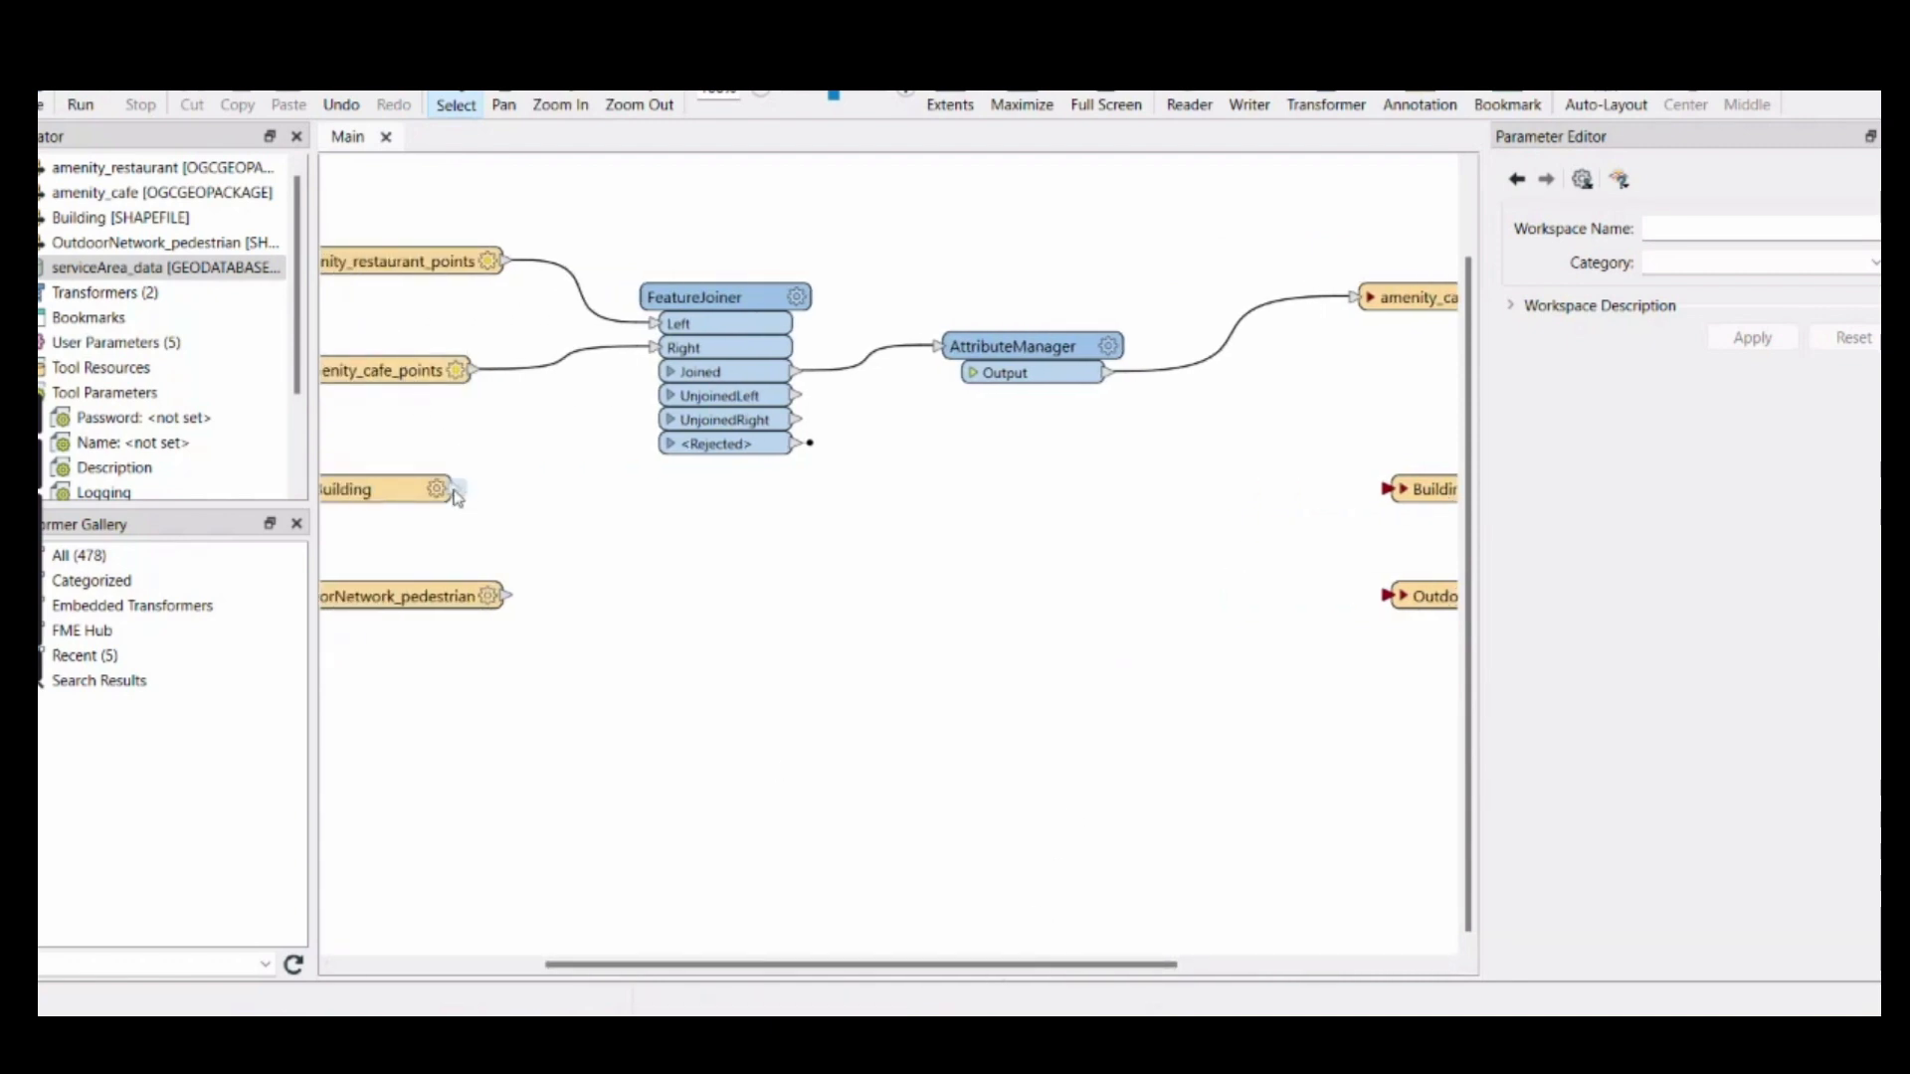
drag(455, 488, 1389, 489)
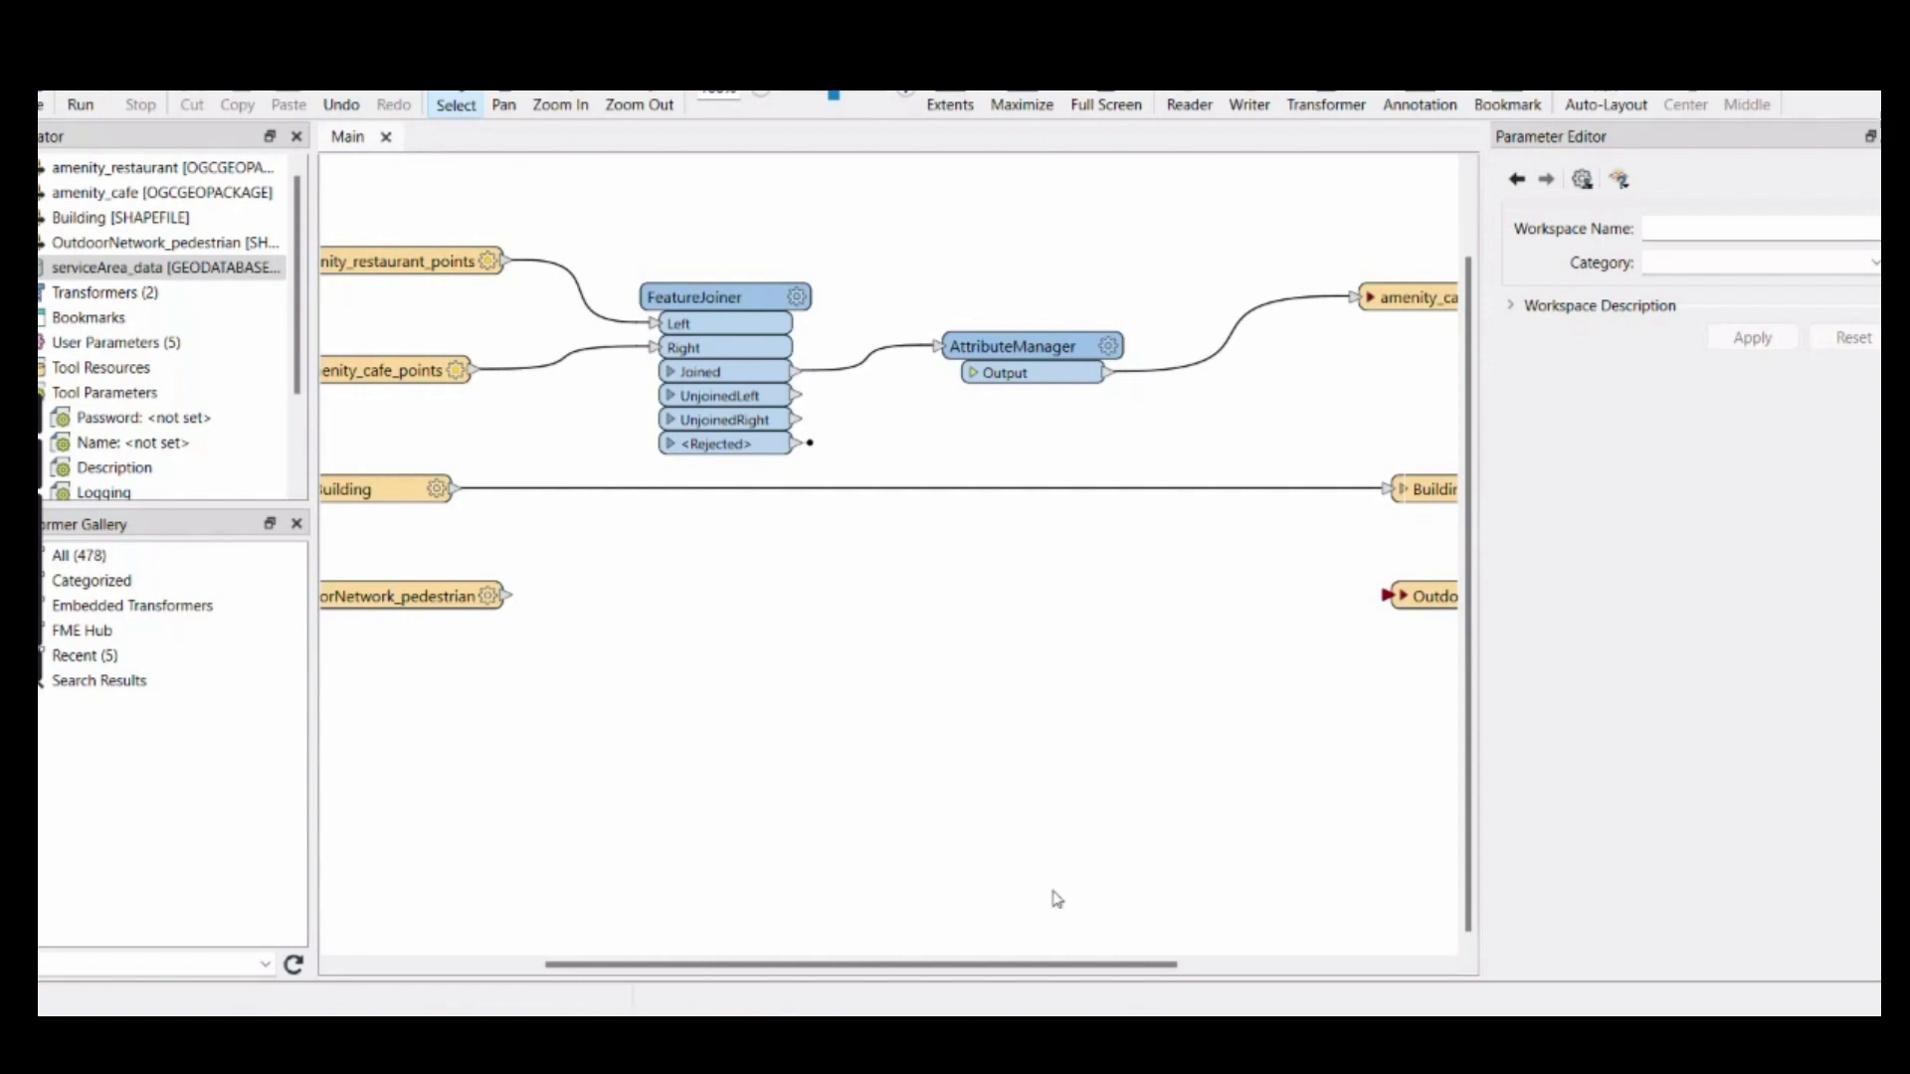
drag(925, 963, 723, 964)
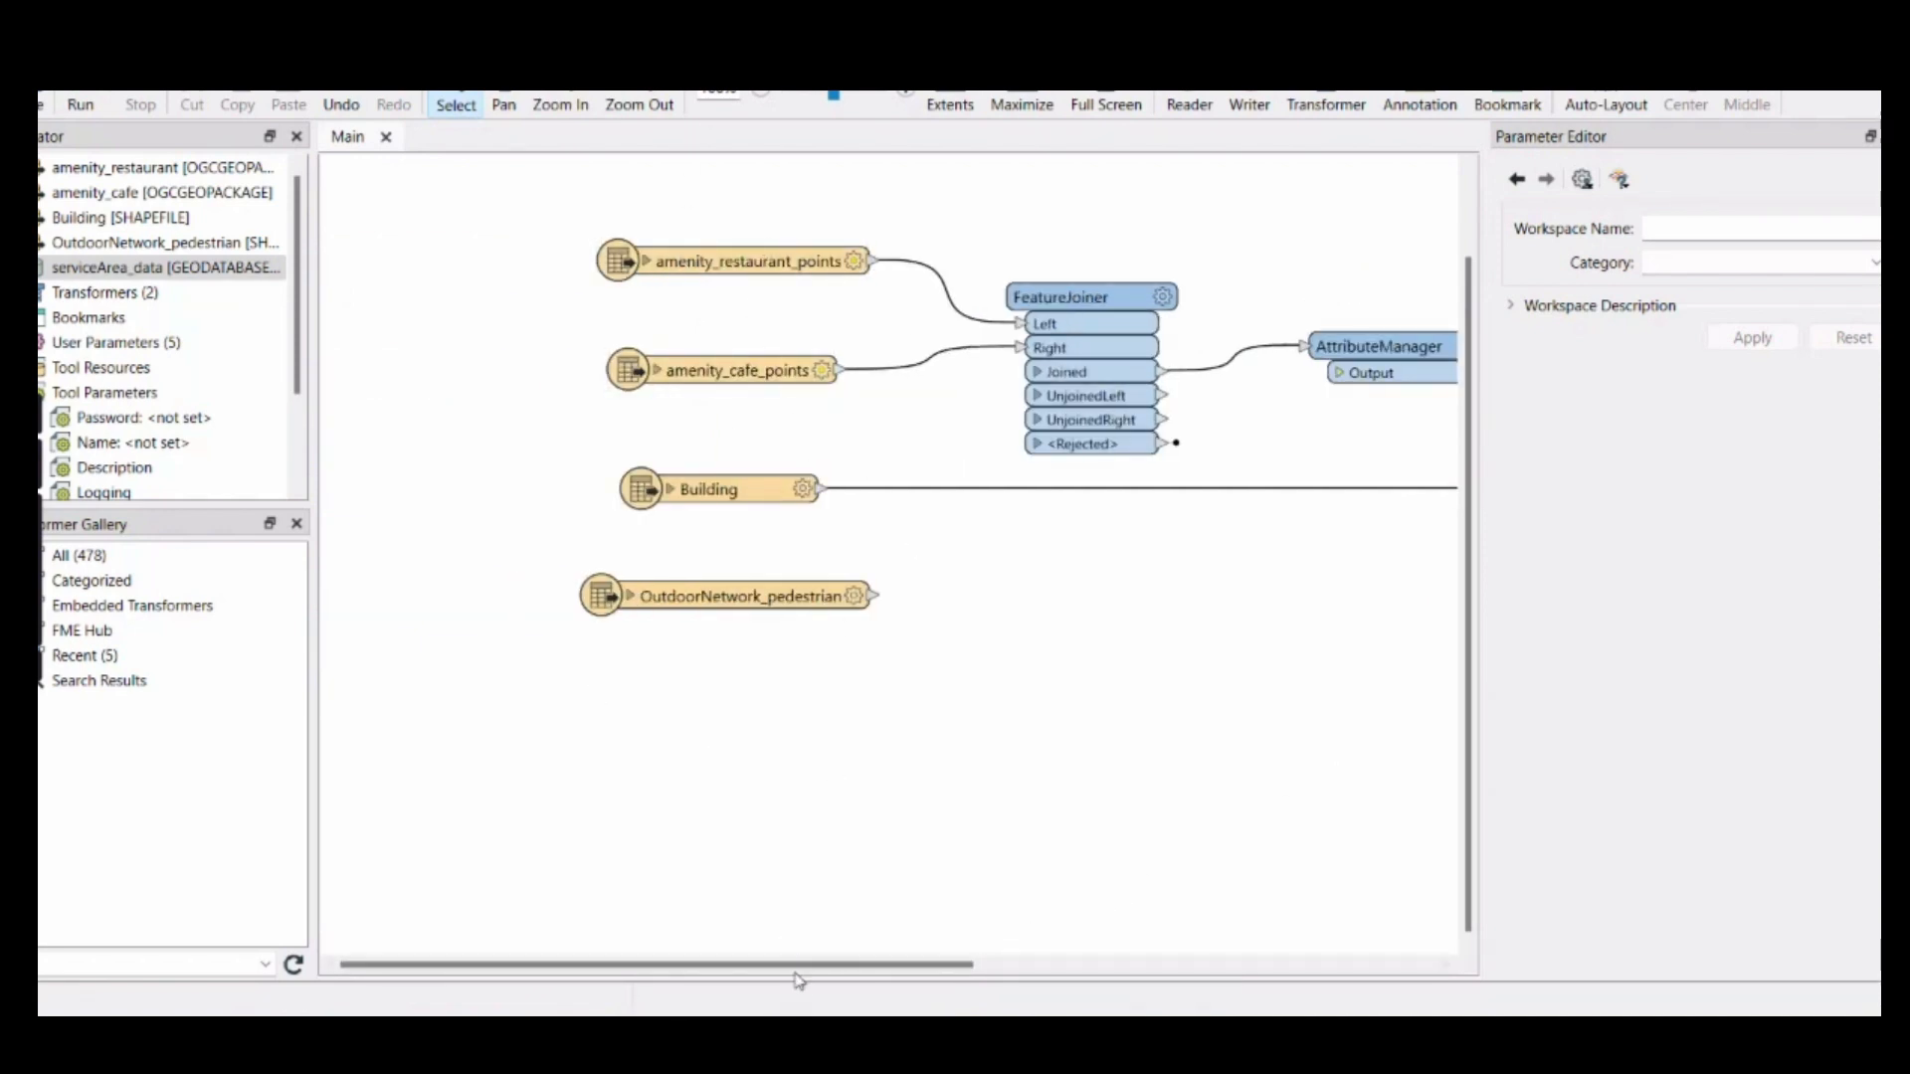
drag(808, 964, 1223, 873)
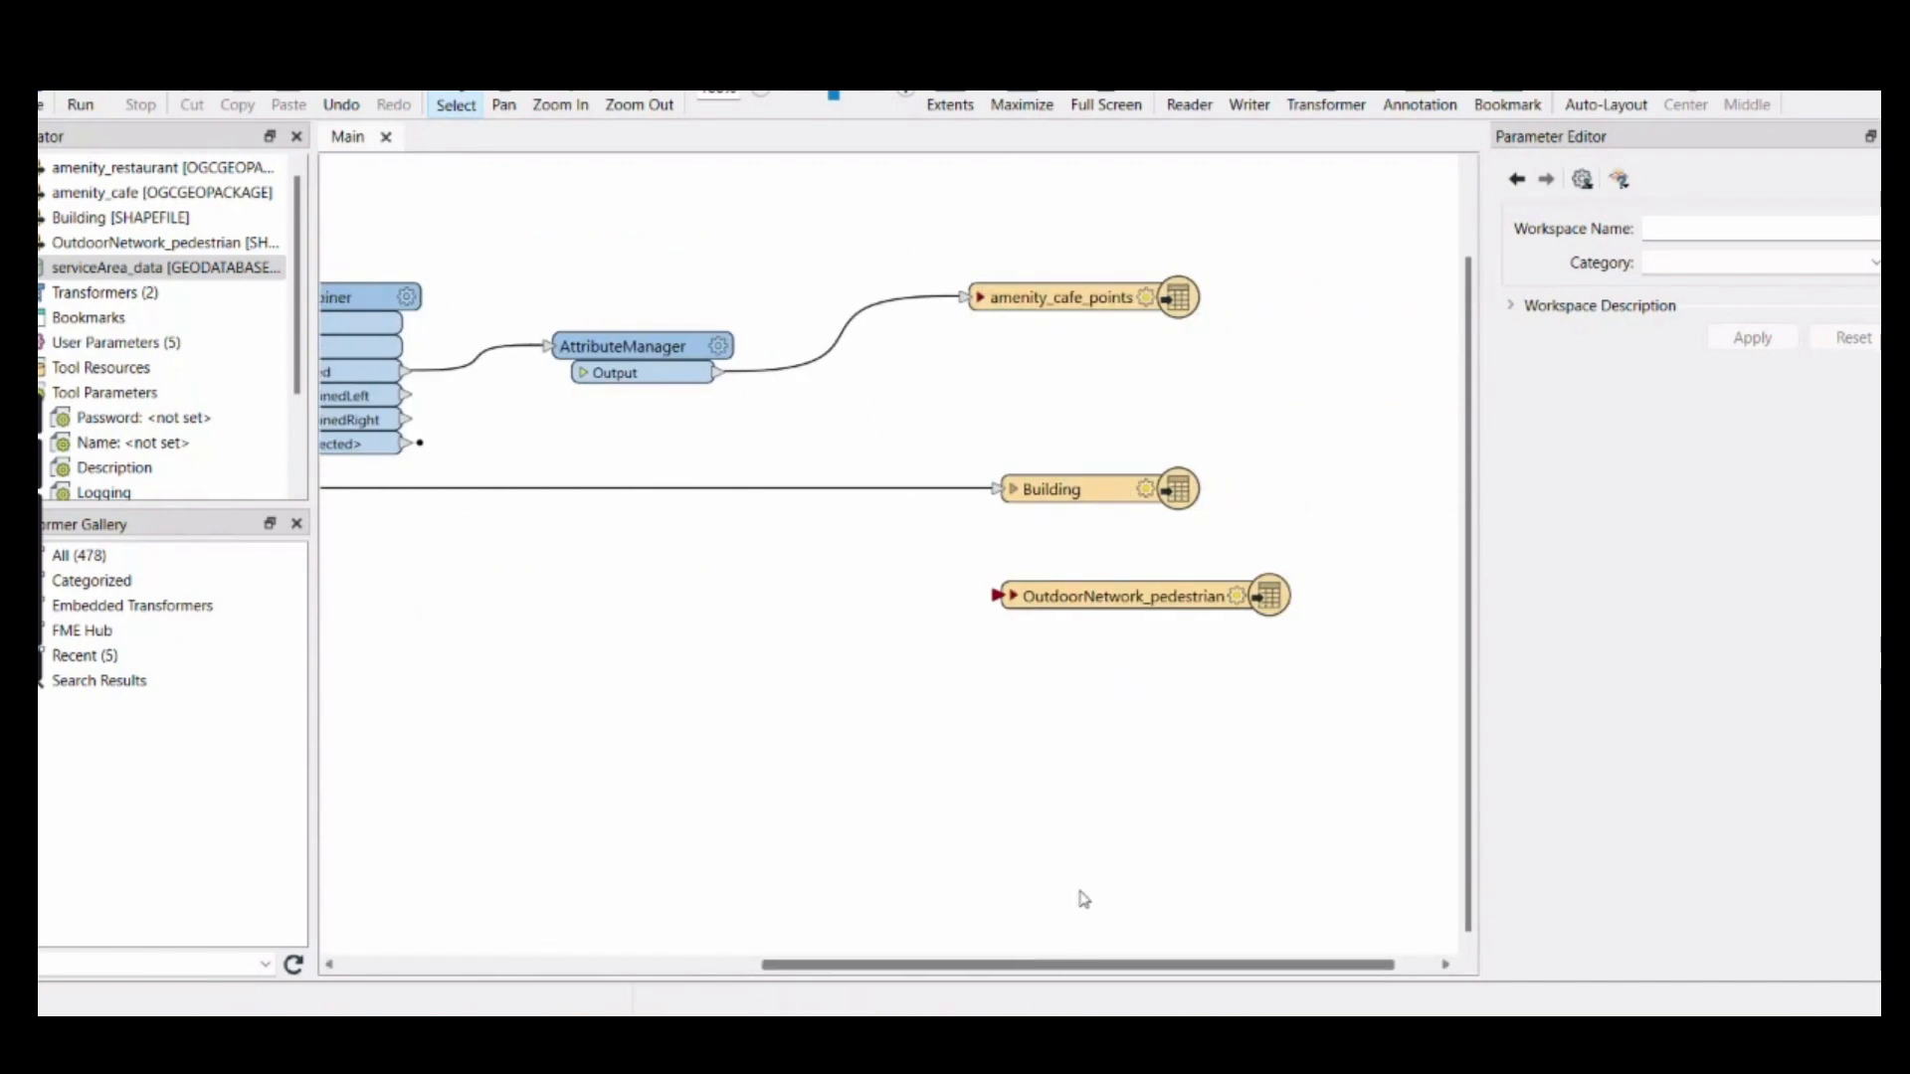
drag(1028, 970, 801, 940)
drag(526, 601, 1410, 595)
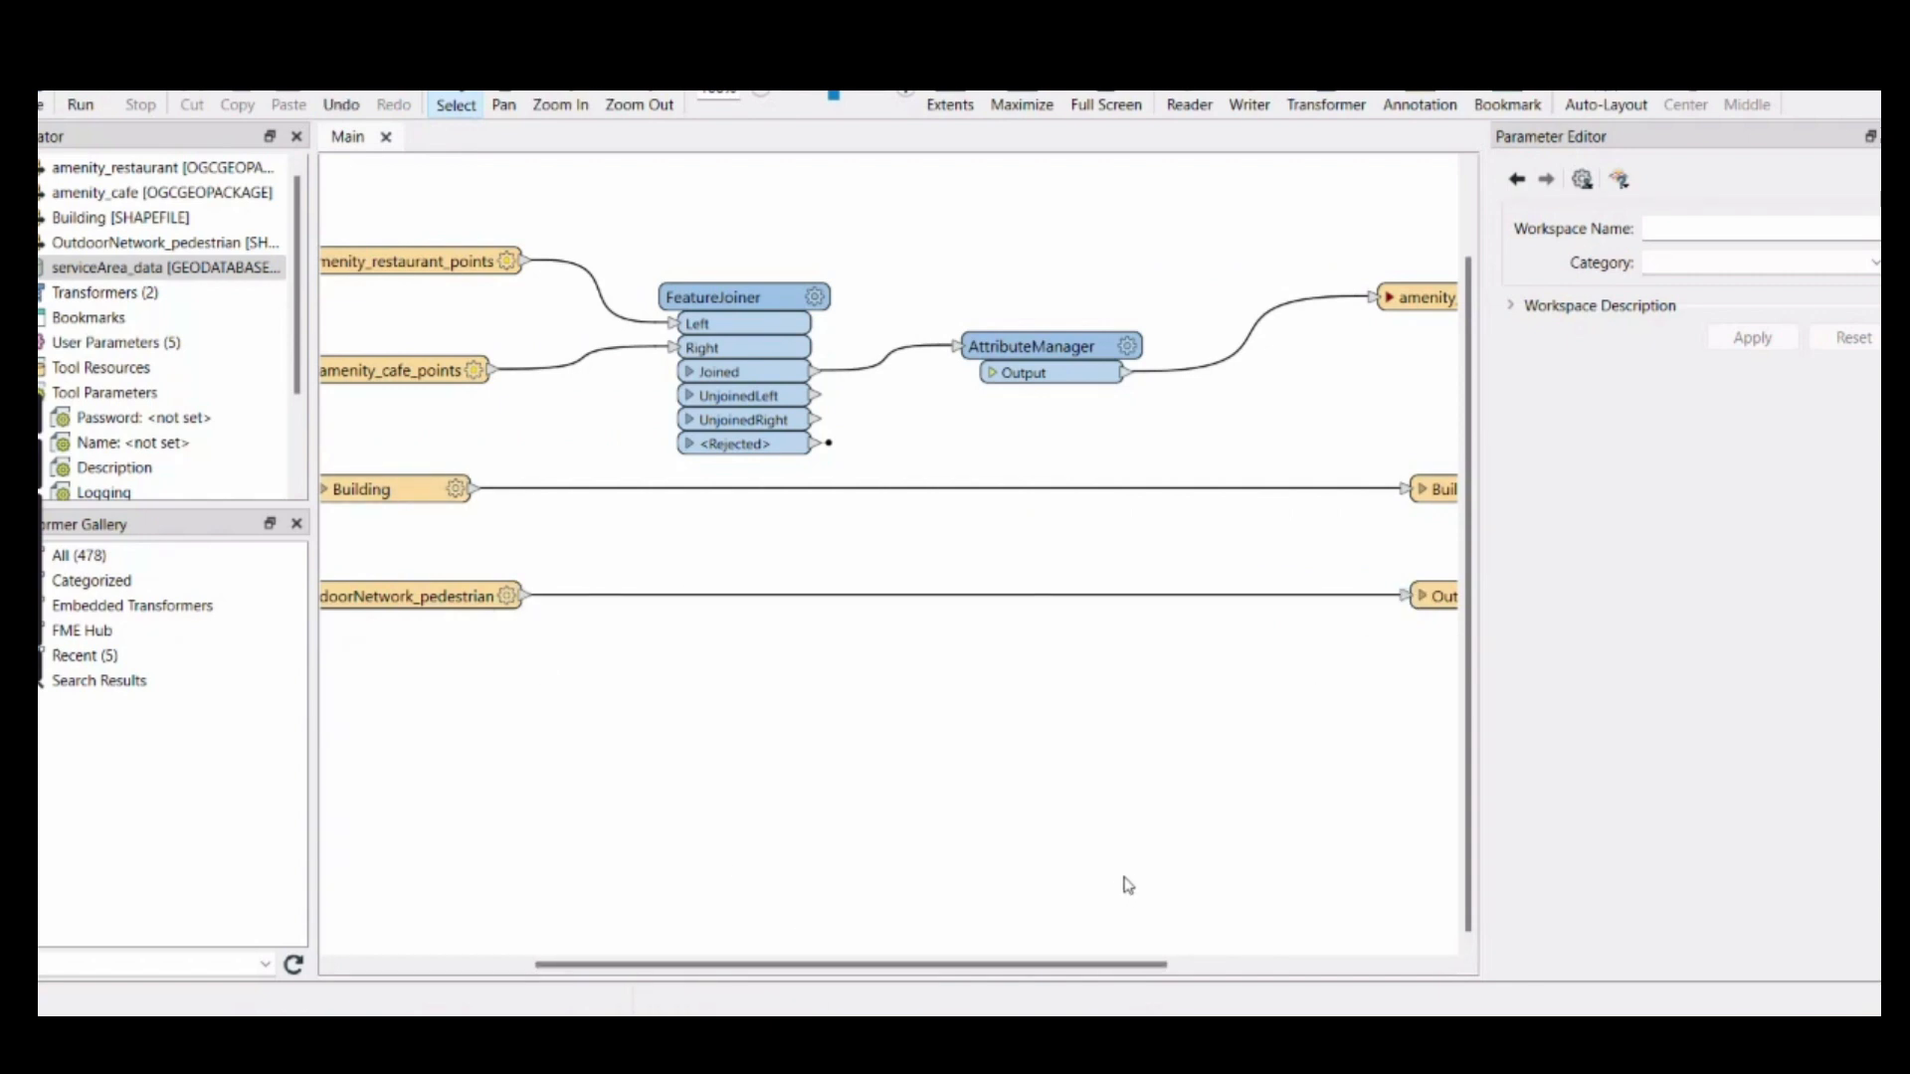
Review the AttributeManager's attribute actions without changing them
drag(987, 969, 1067, 970)
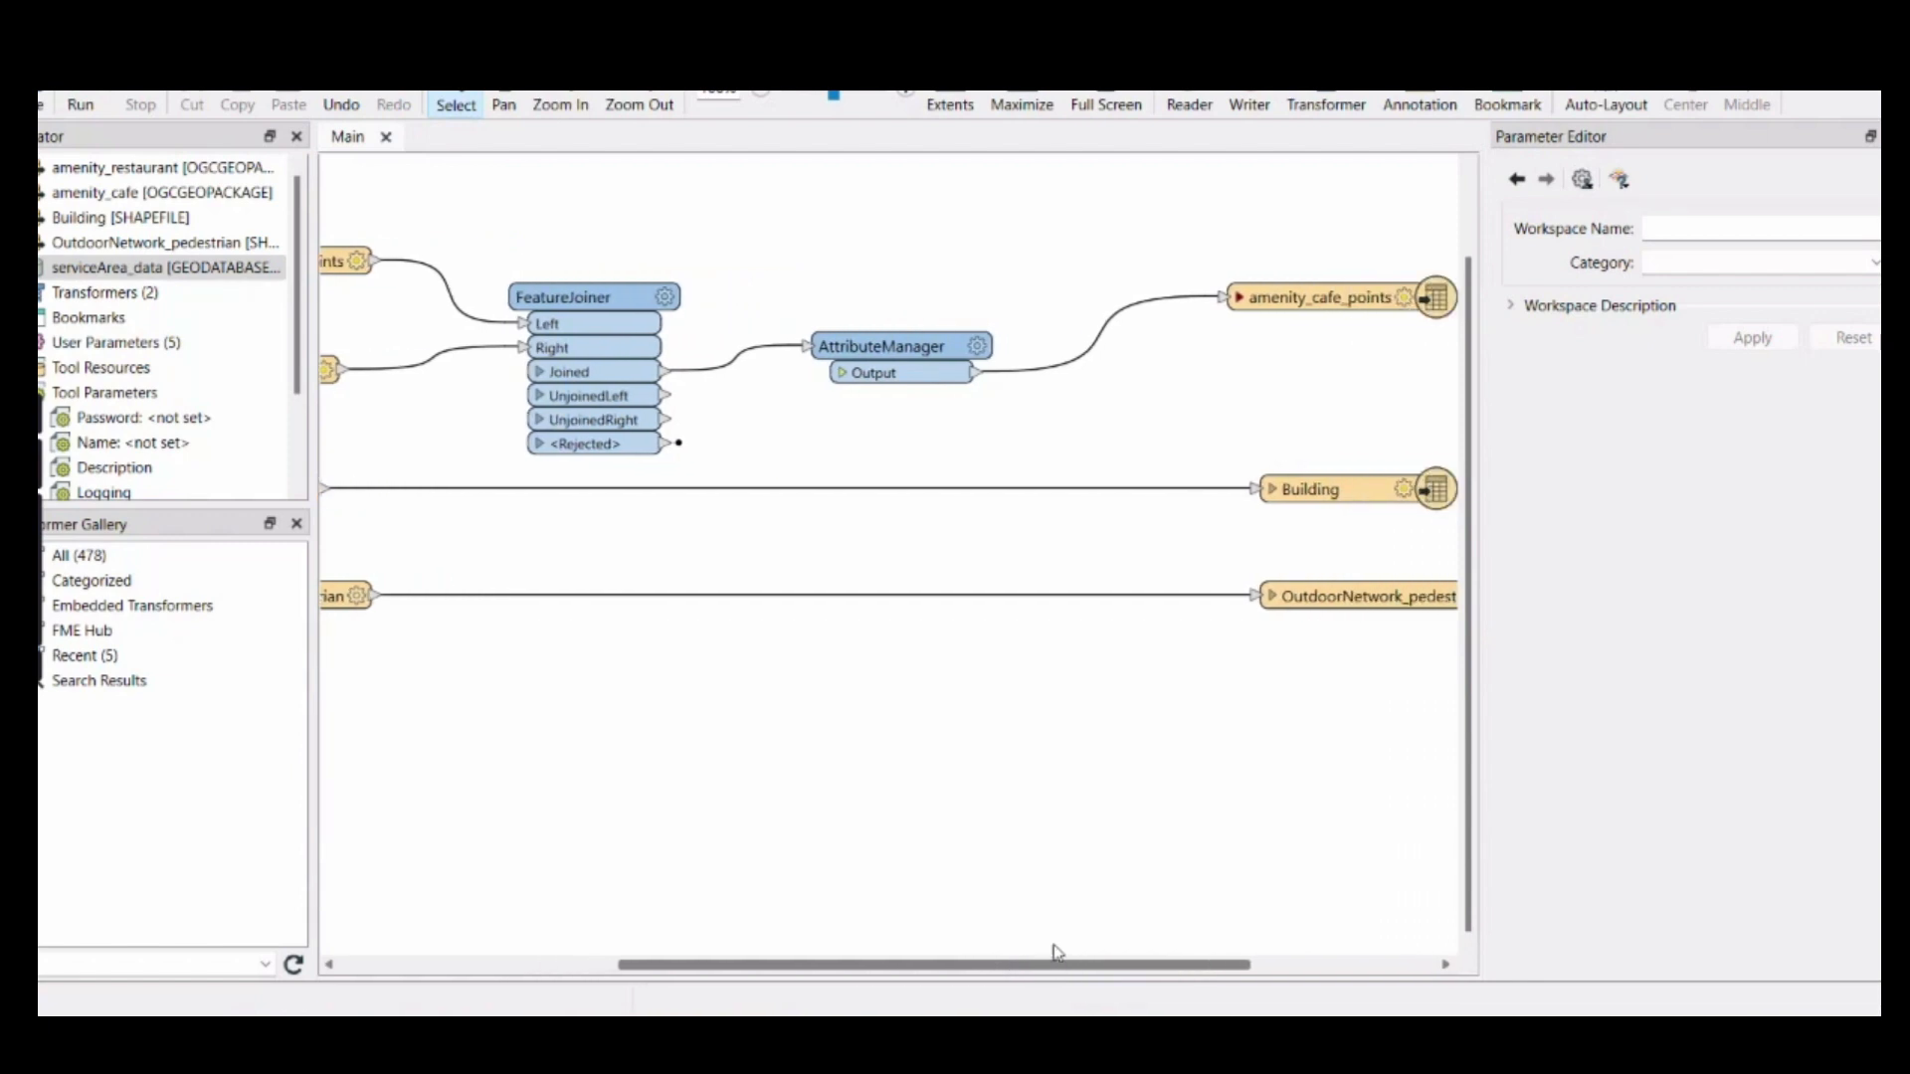
click(844, 374)
click(844, 374)
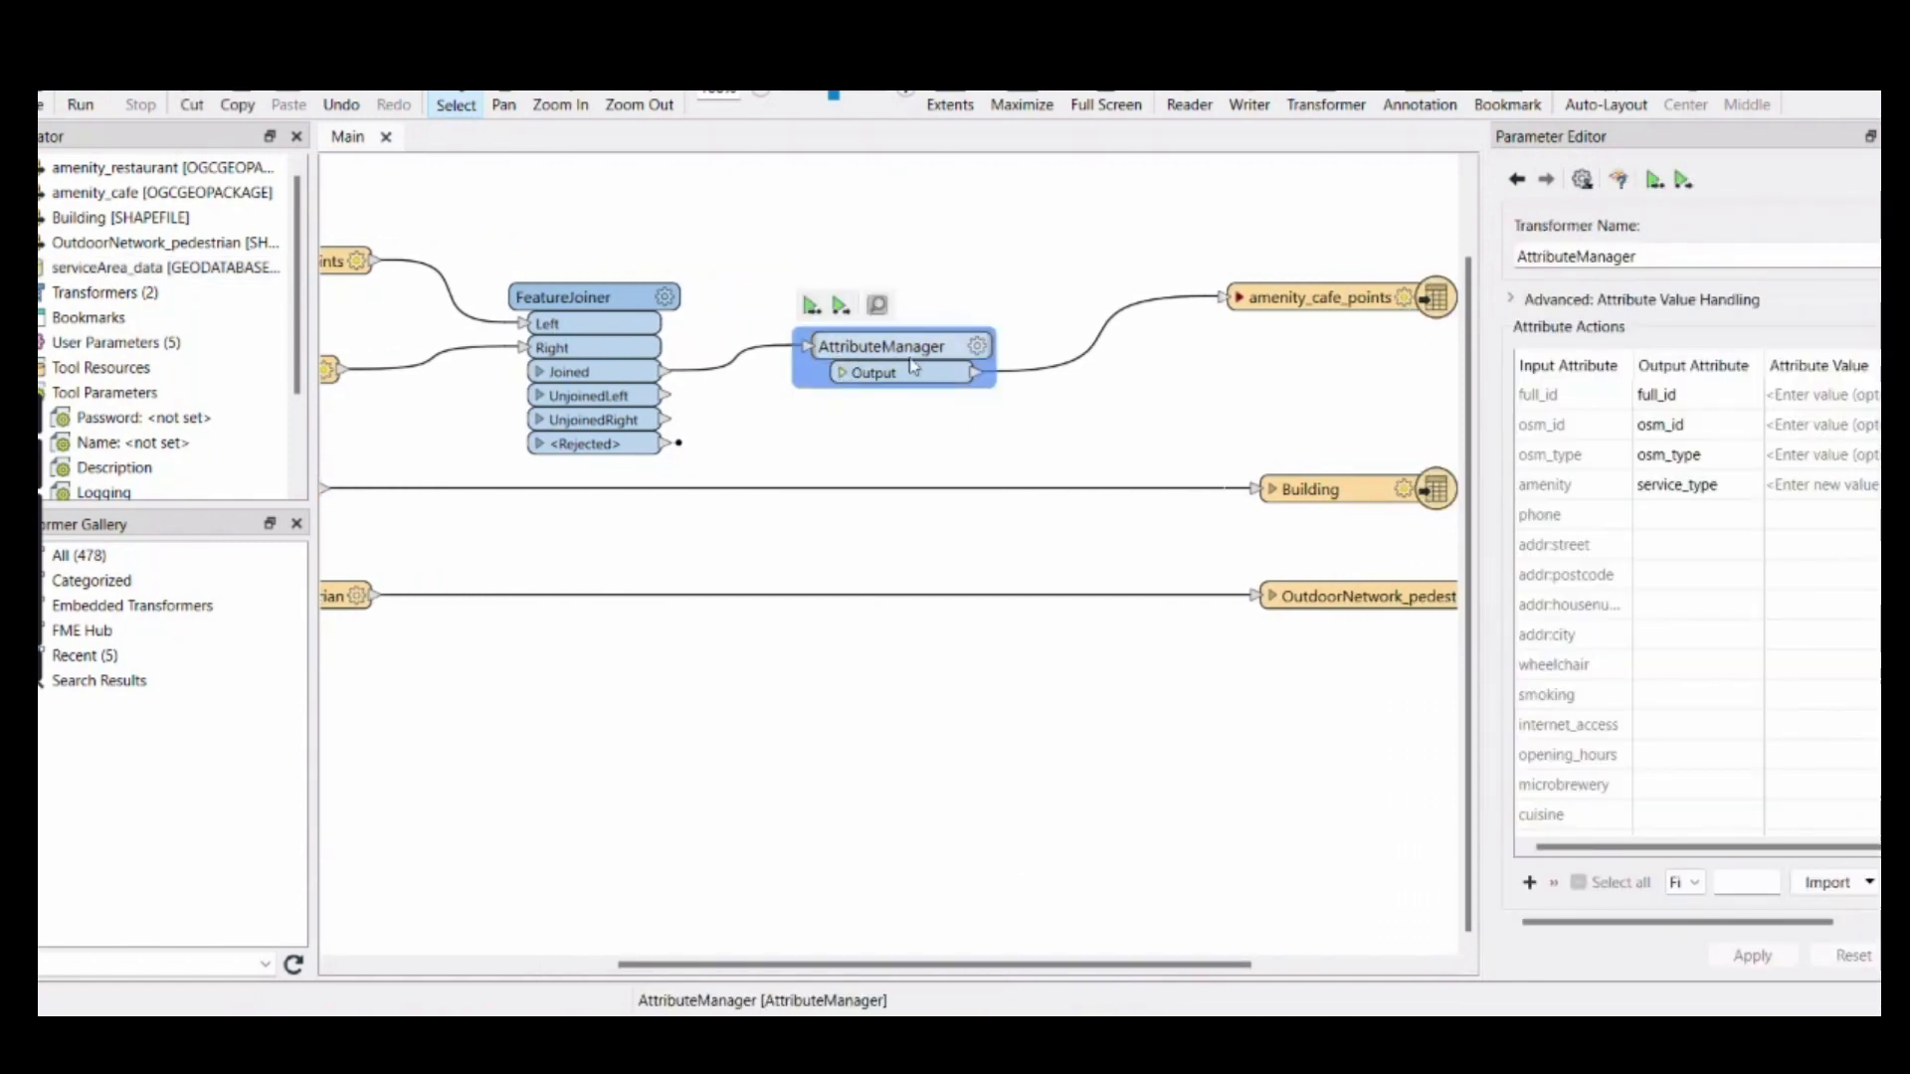
click(980, 348)
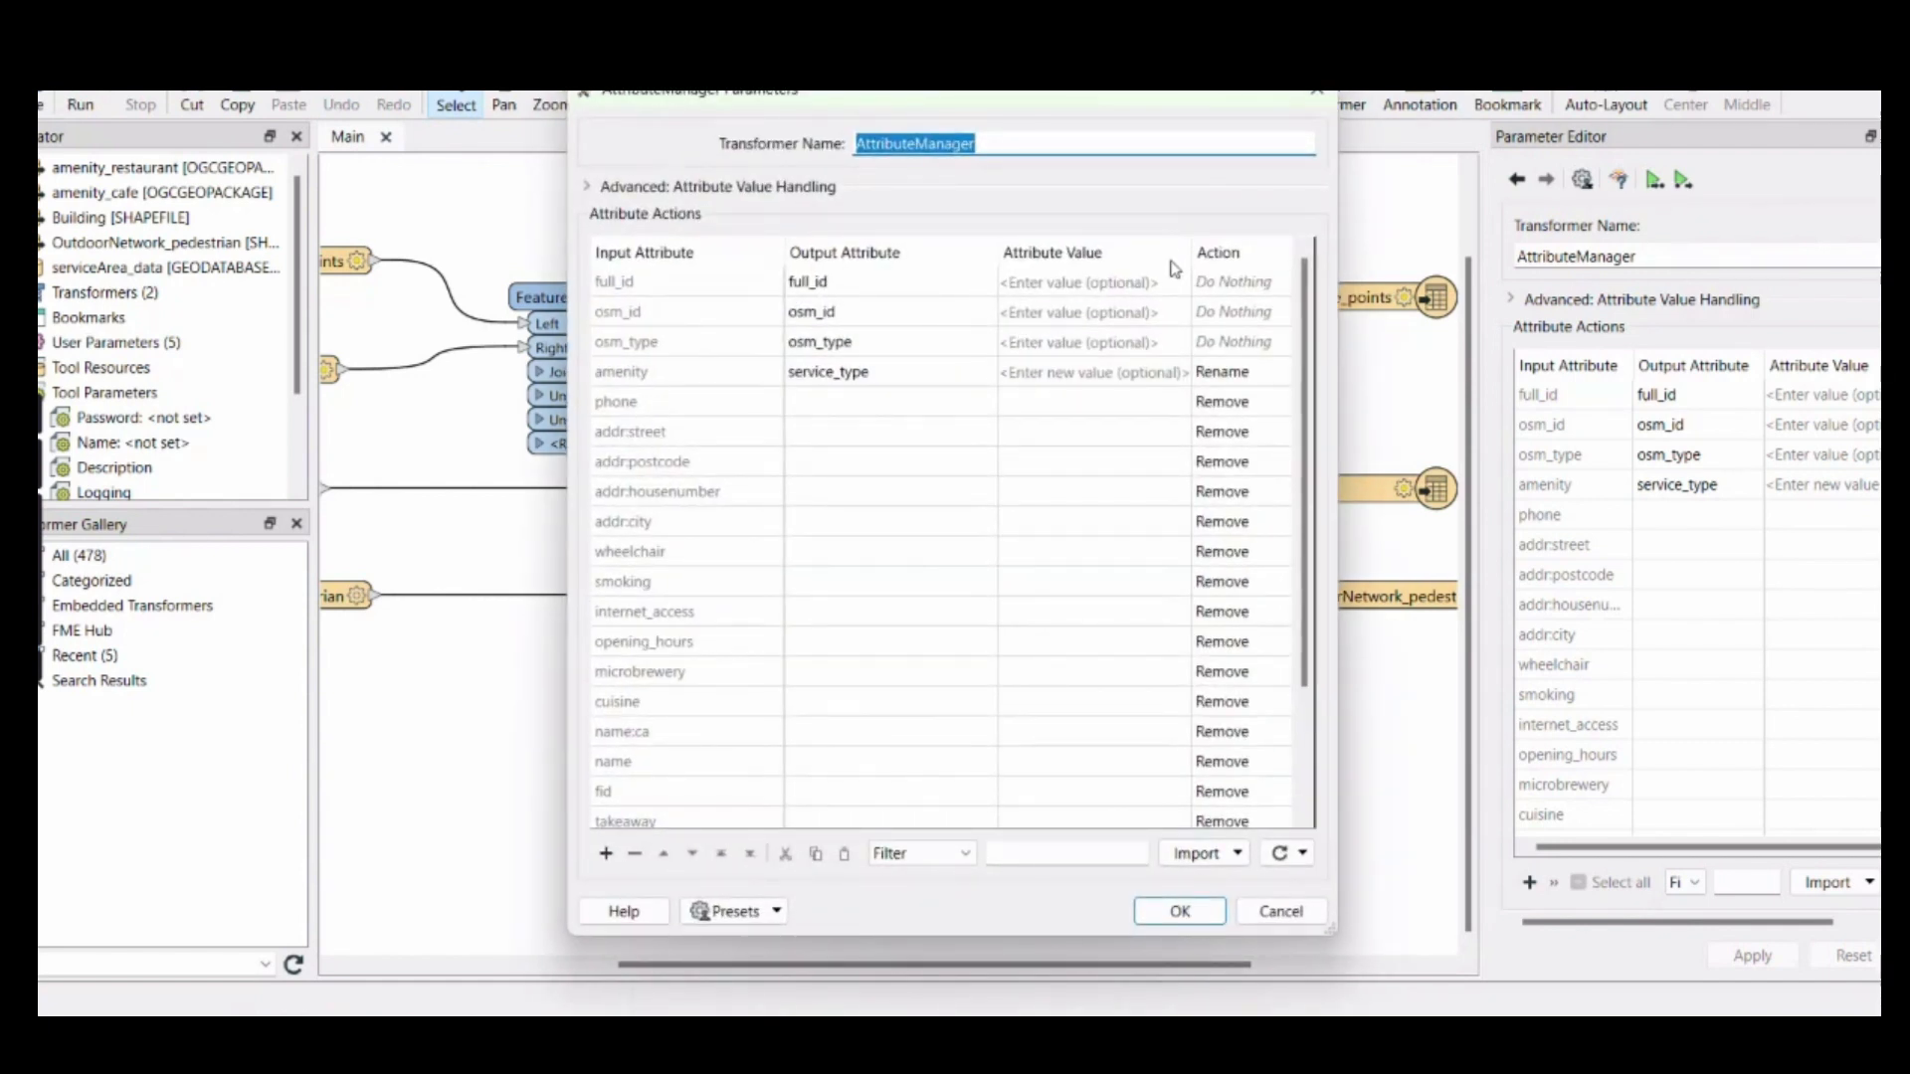
click(1317, 92)
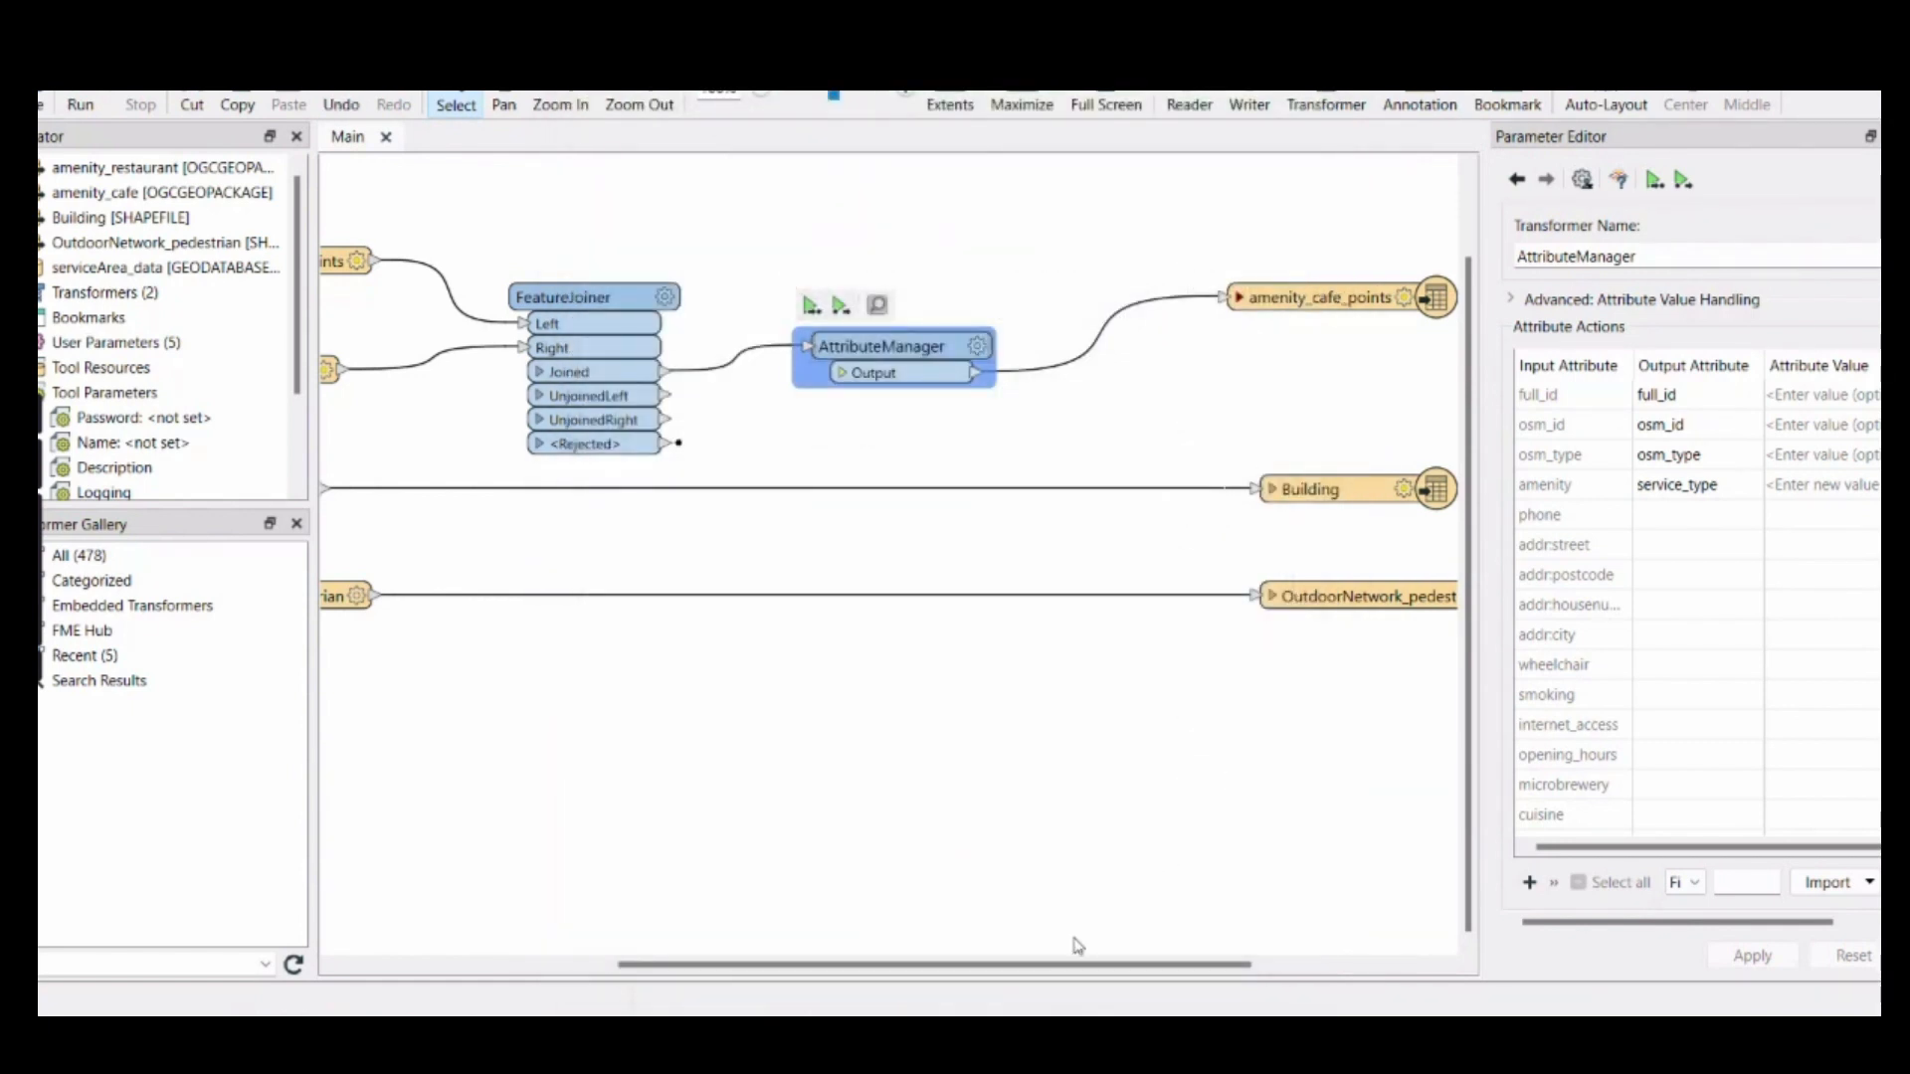
Set the amenity_cafe_points writer feature type's user attribute definition to Automatic
drag(1067, 965, 1186, 972)
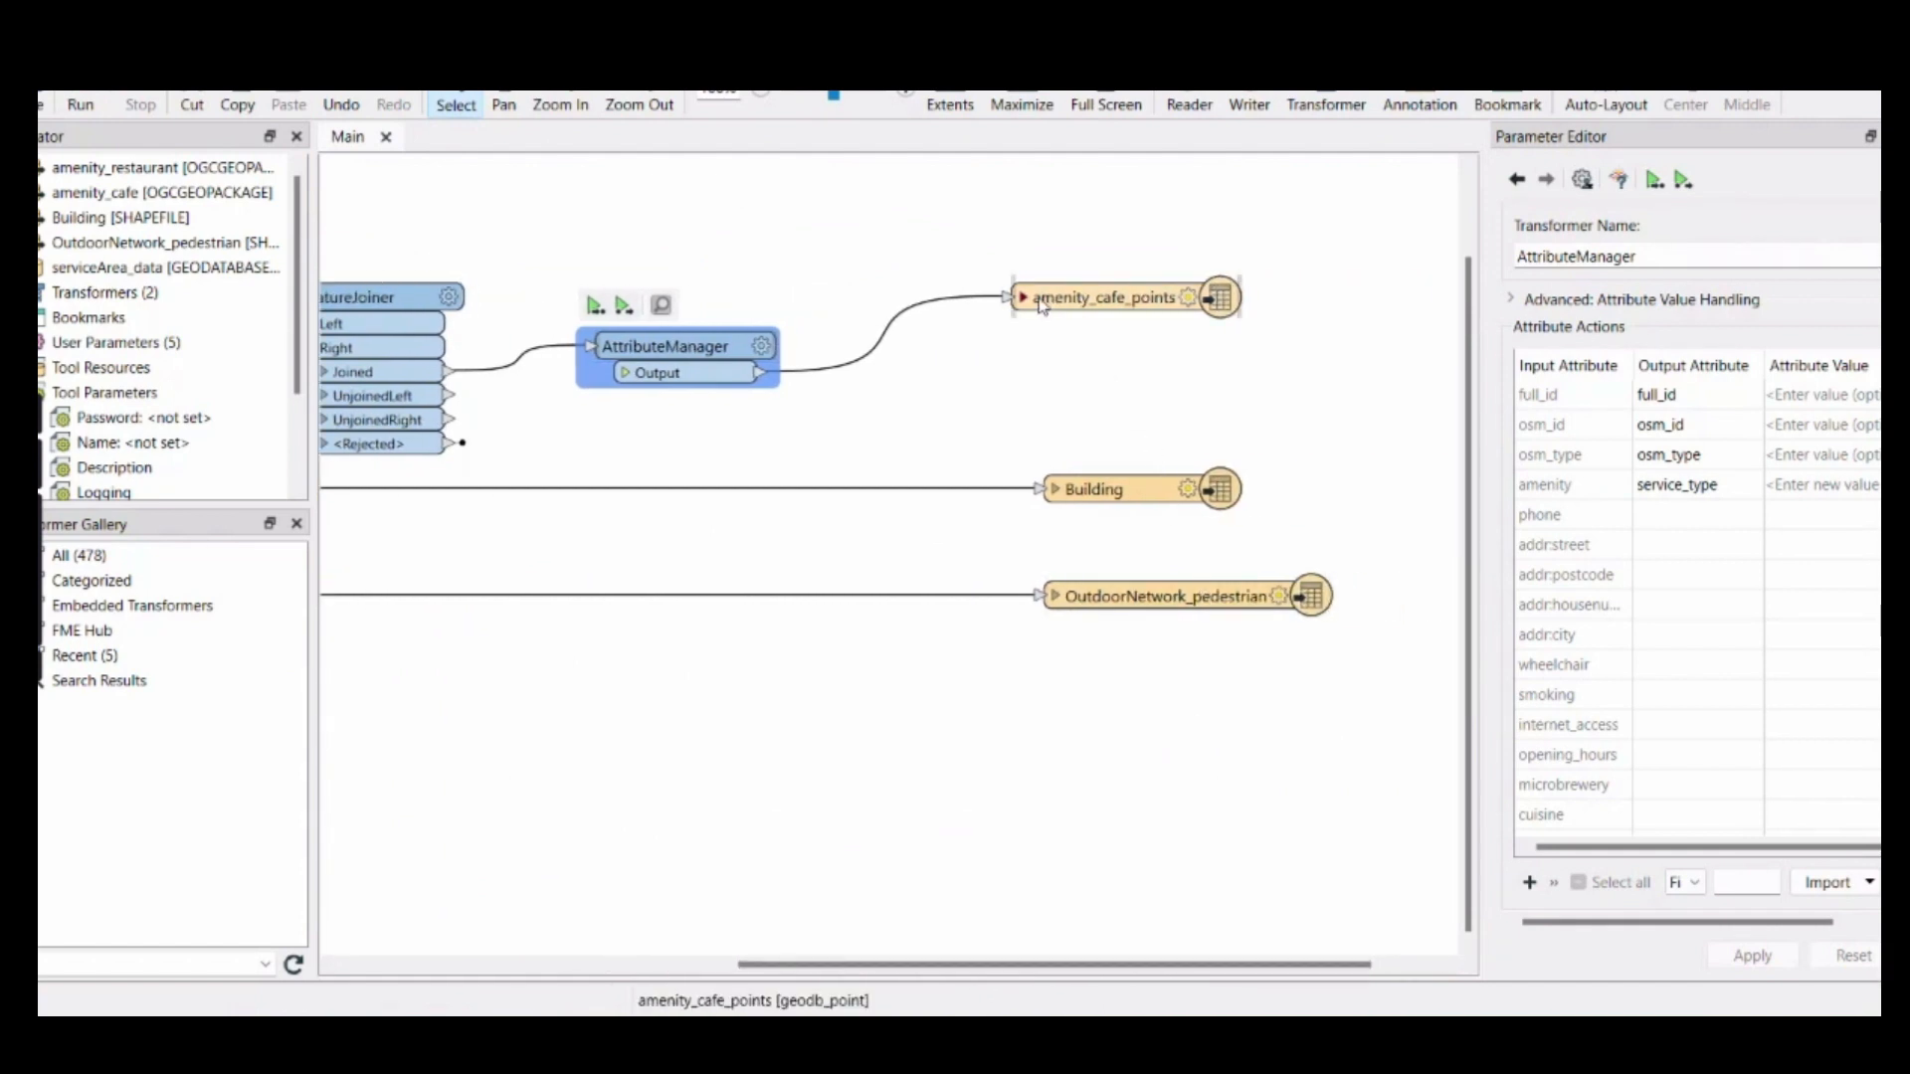
double_click(1112, 303)
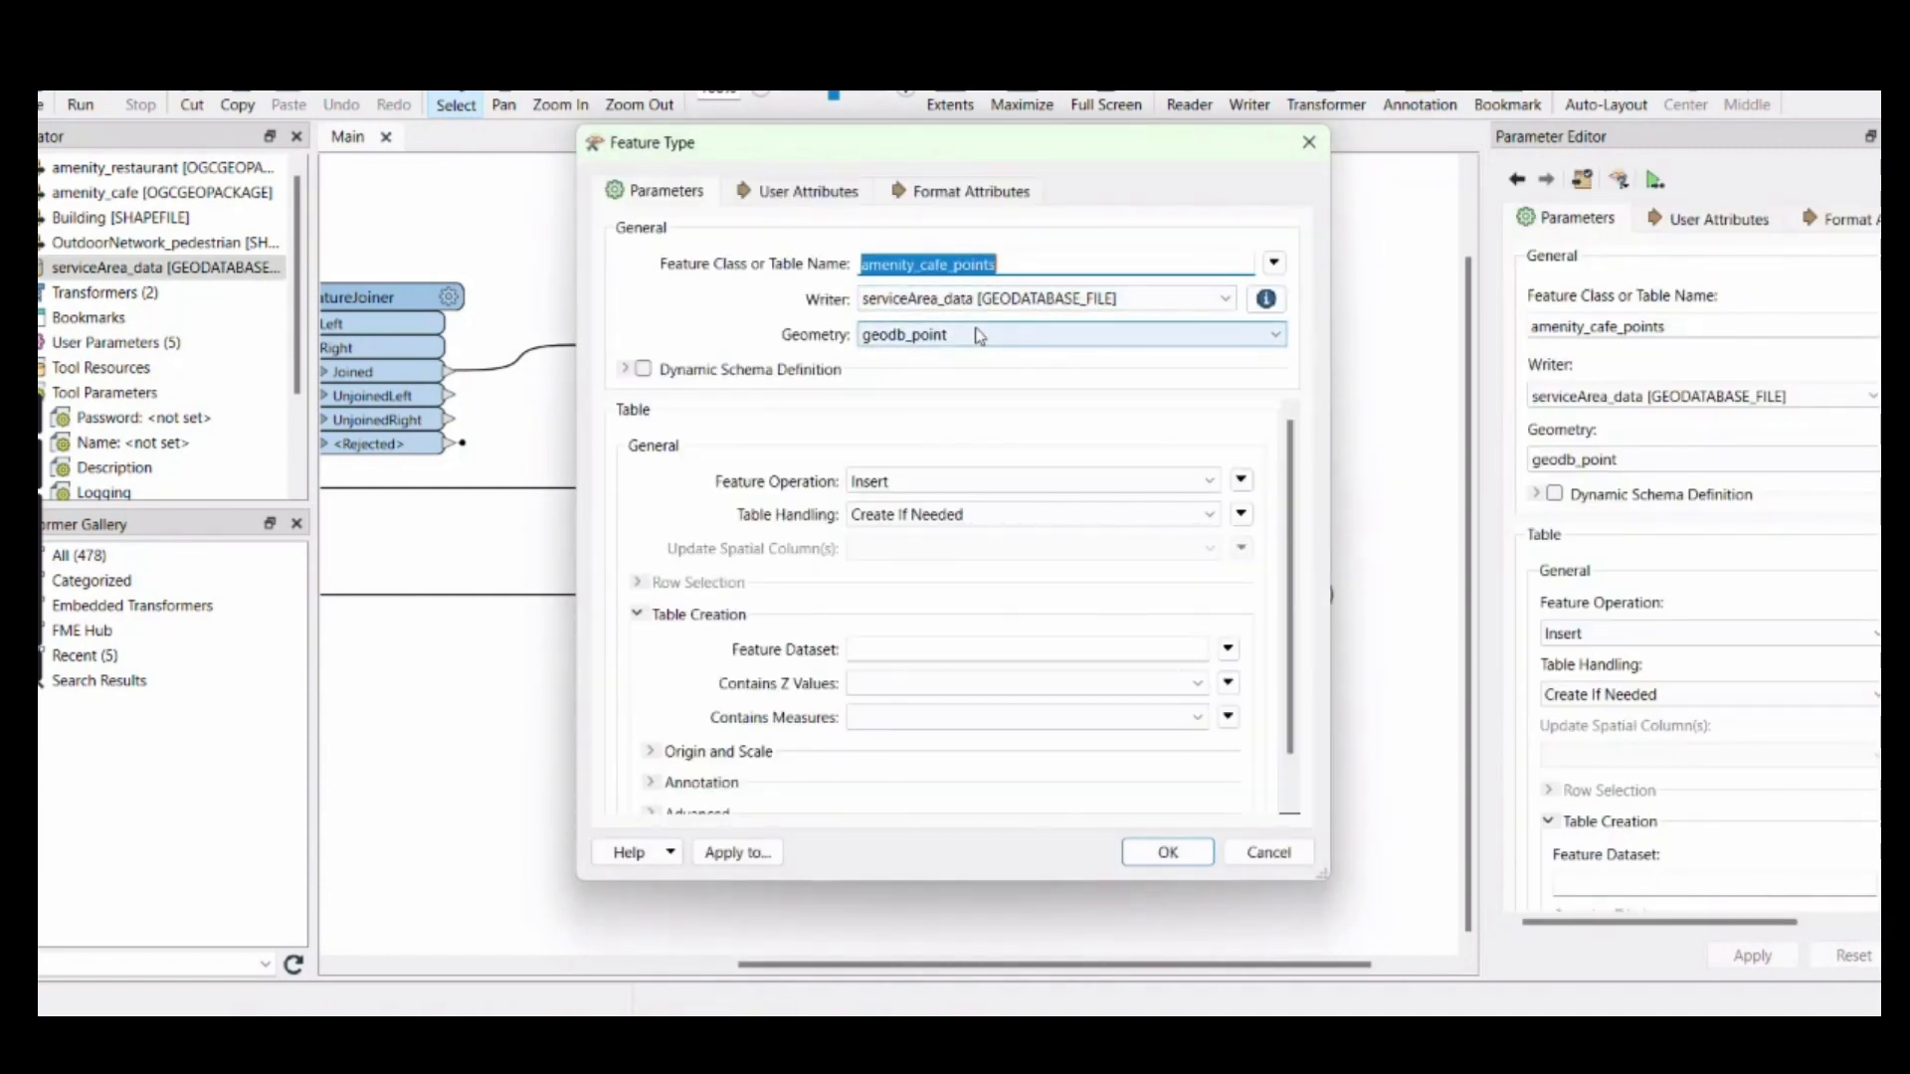
click(777, 199)
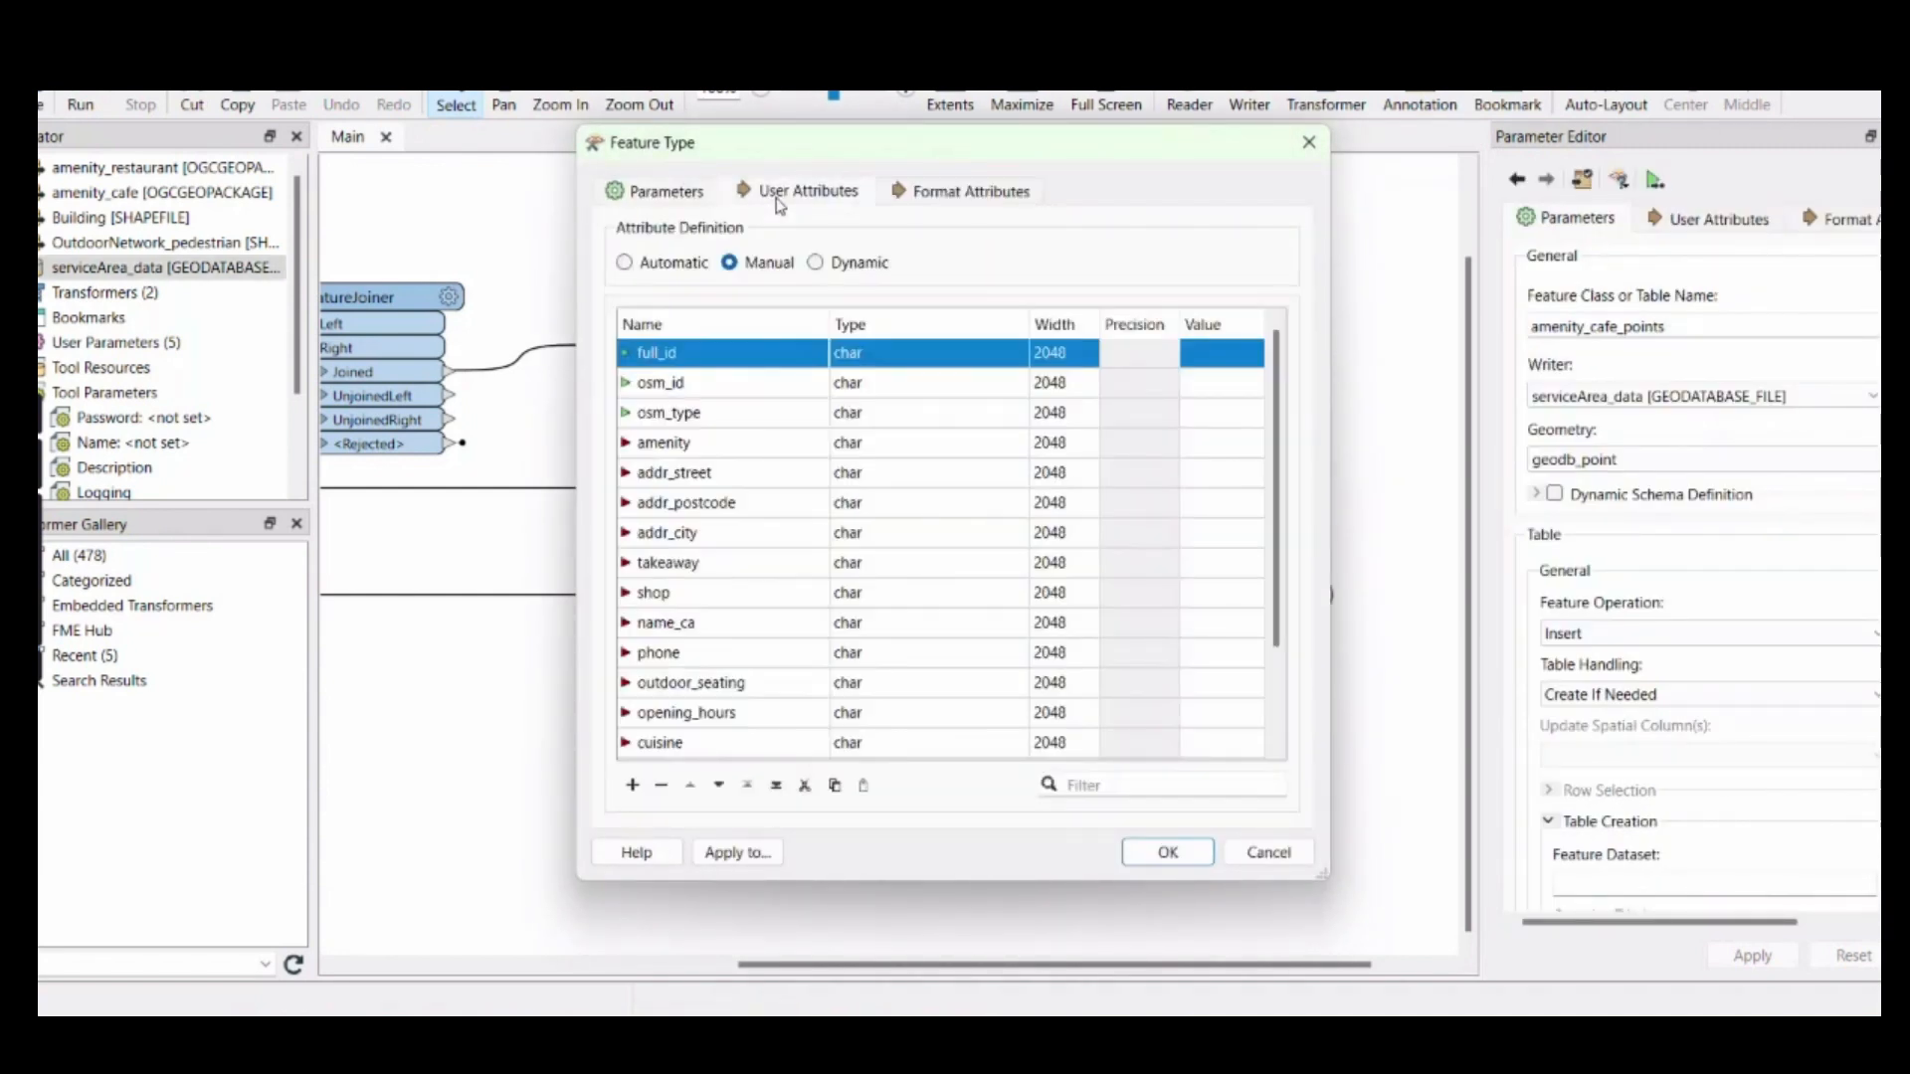
click(626, 264)
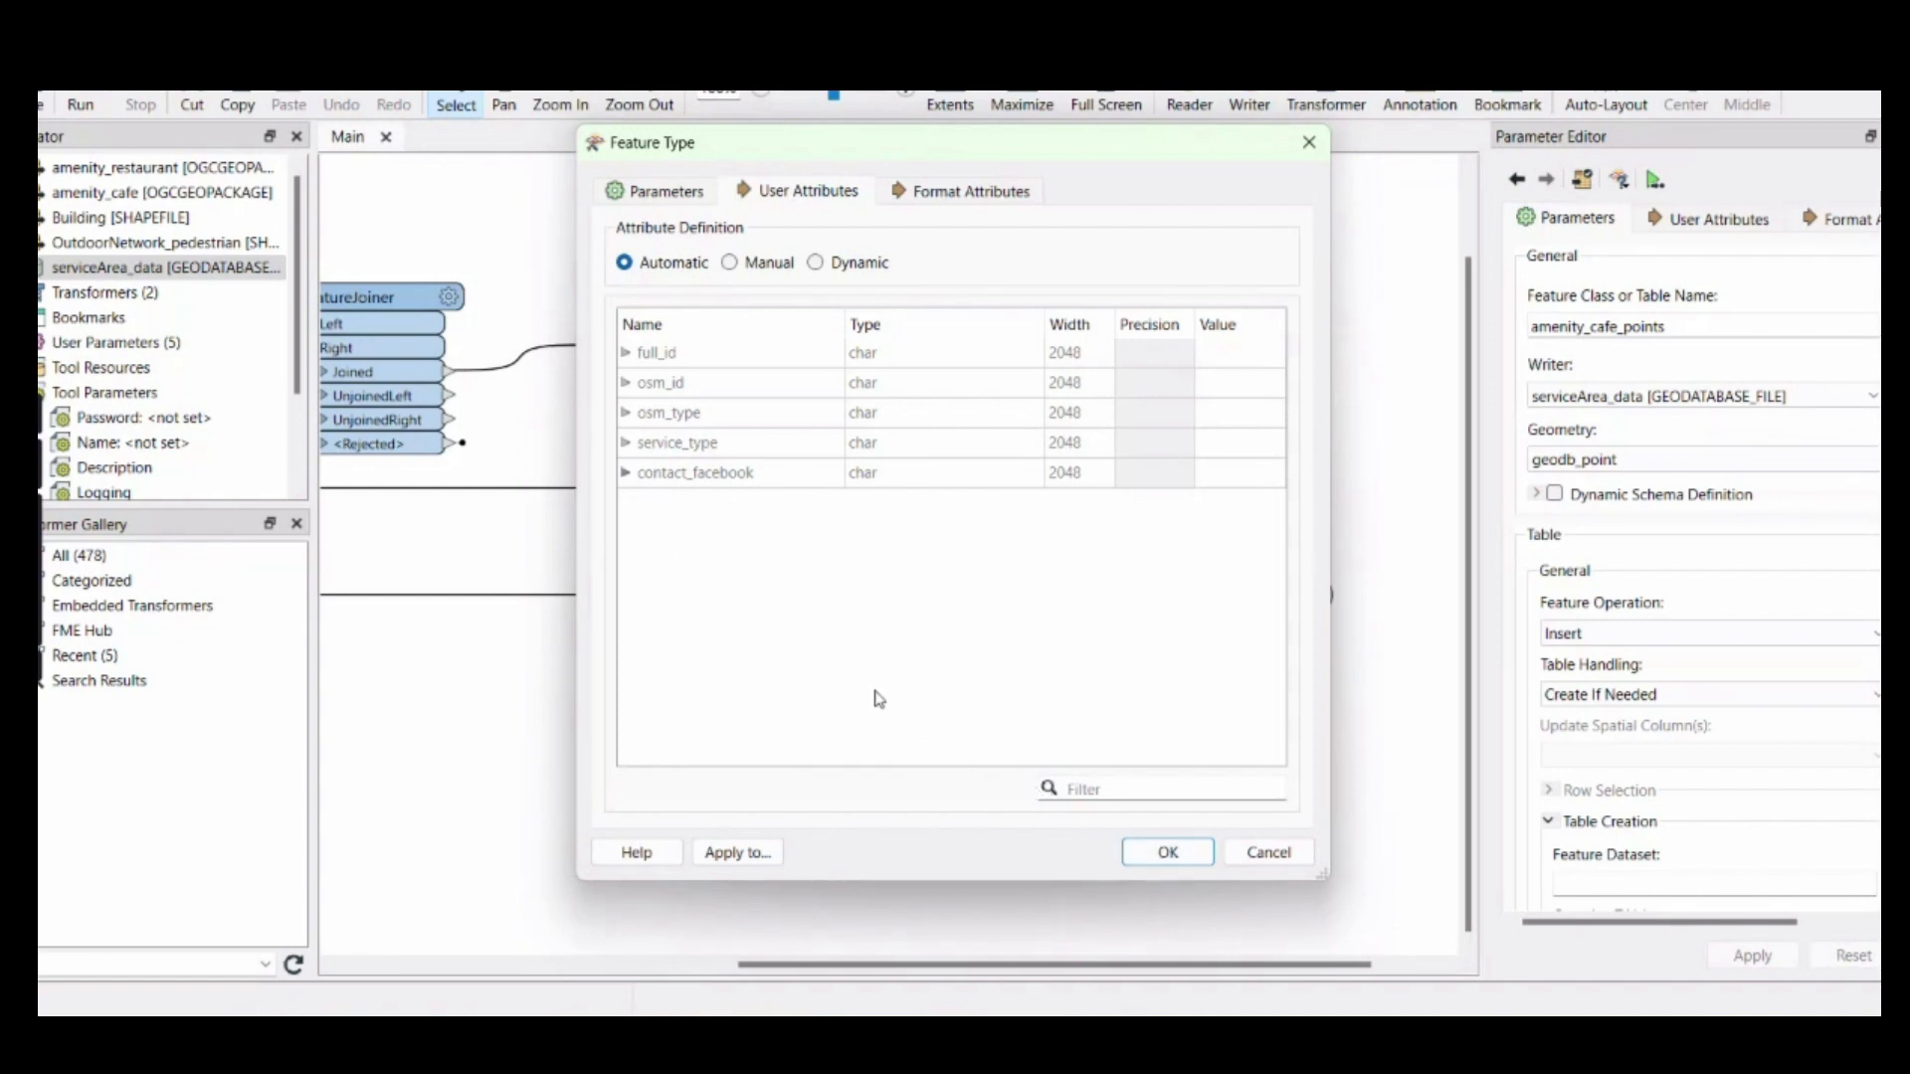
click(1156, 852)
Rename the OutdoorNetwork_pedestrian writer feature class to pedestrian_path
mouse_move(1086, 964)
mouse_down()
mouse_move(1039, 967)
mouse_move(1078, 946)
mouse_move(1117, 956)
mouse_up()
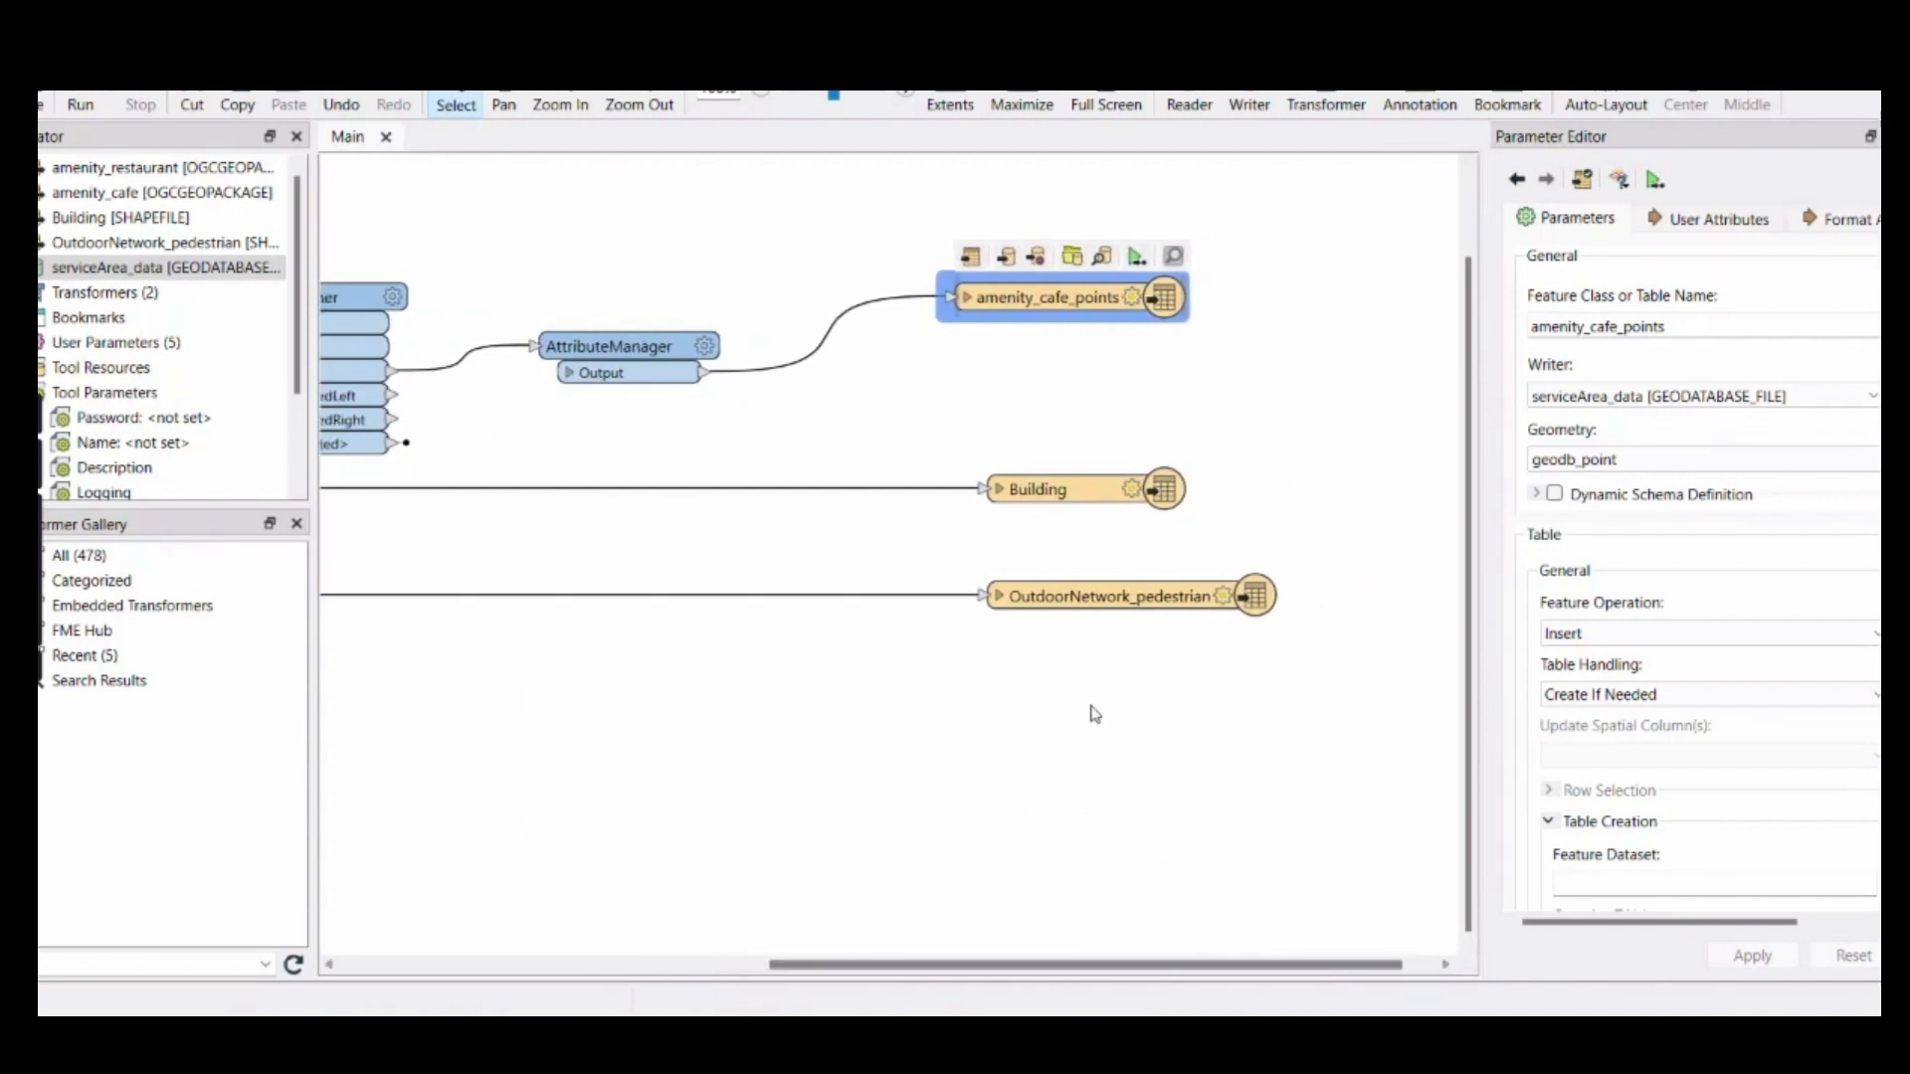
click(1223, 597)
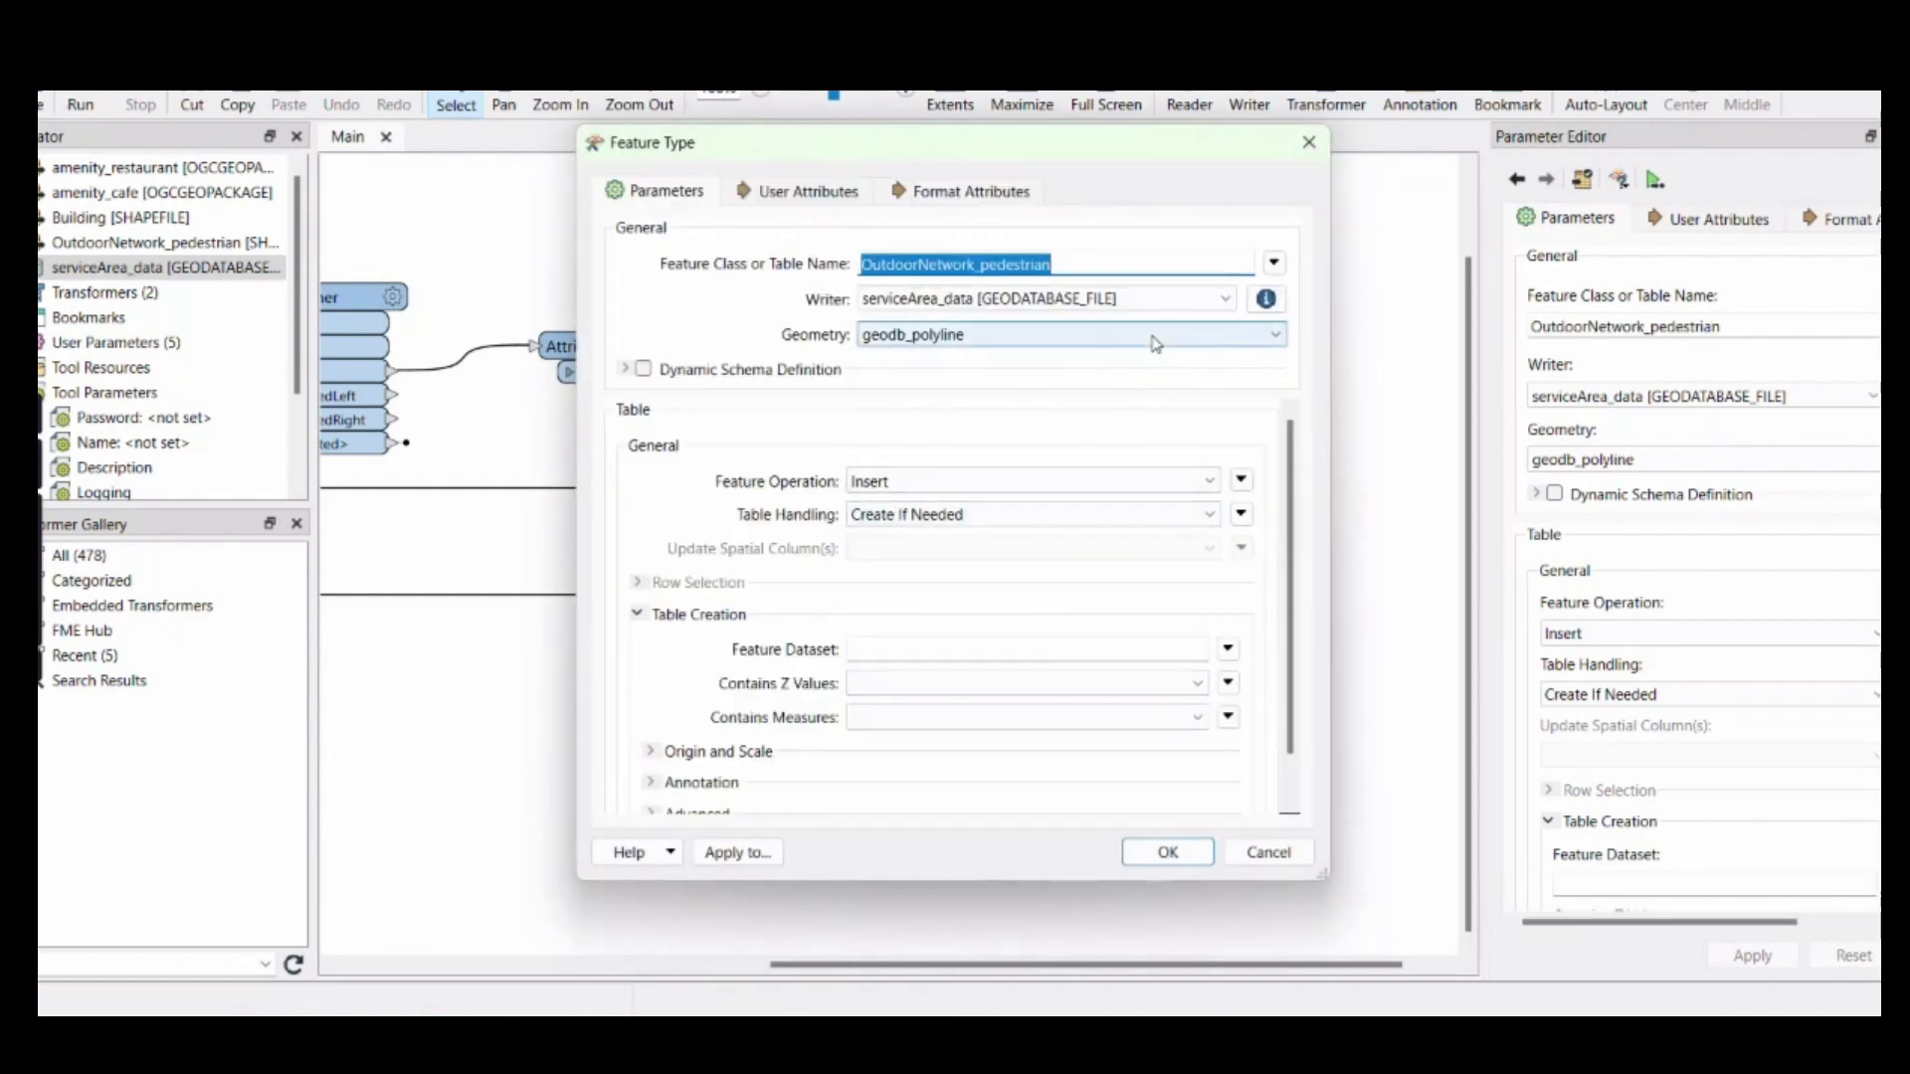
text(p)
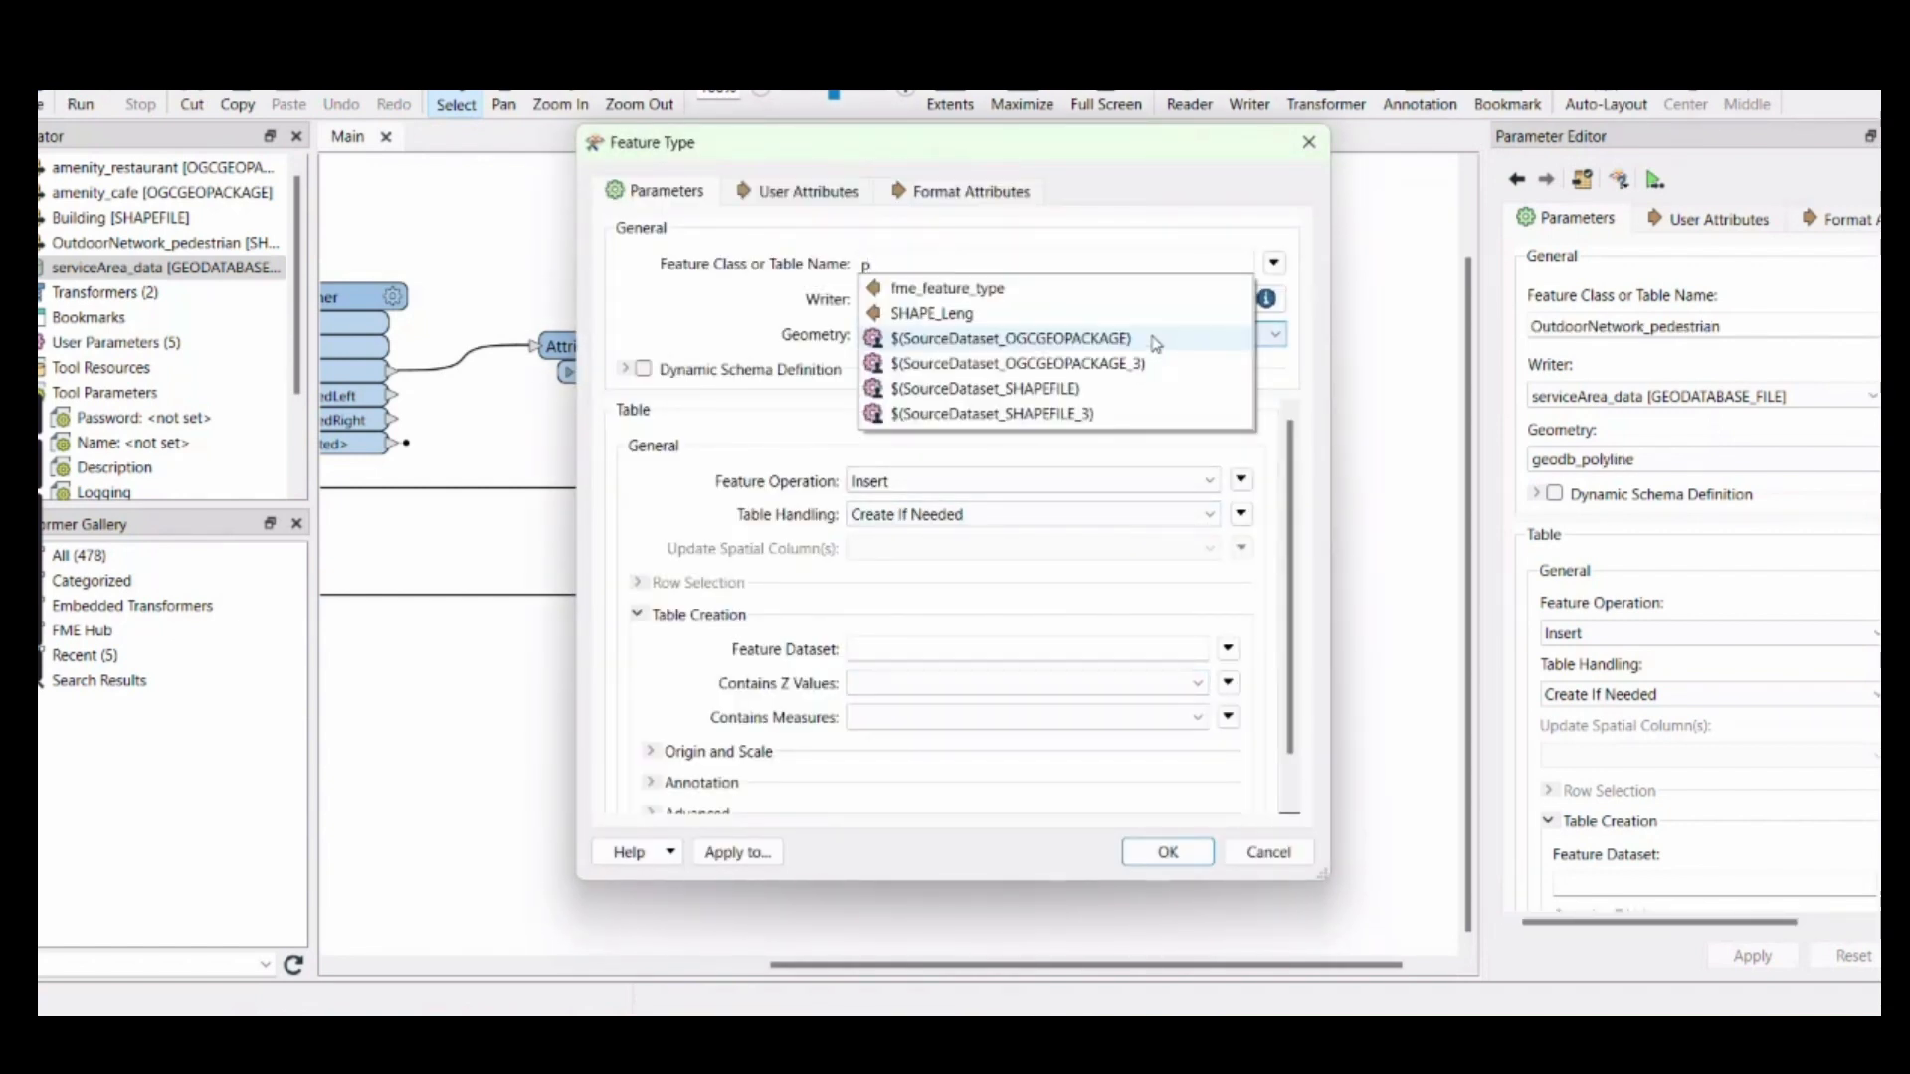
text(edestrian_path)
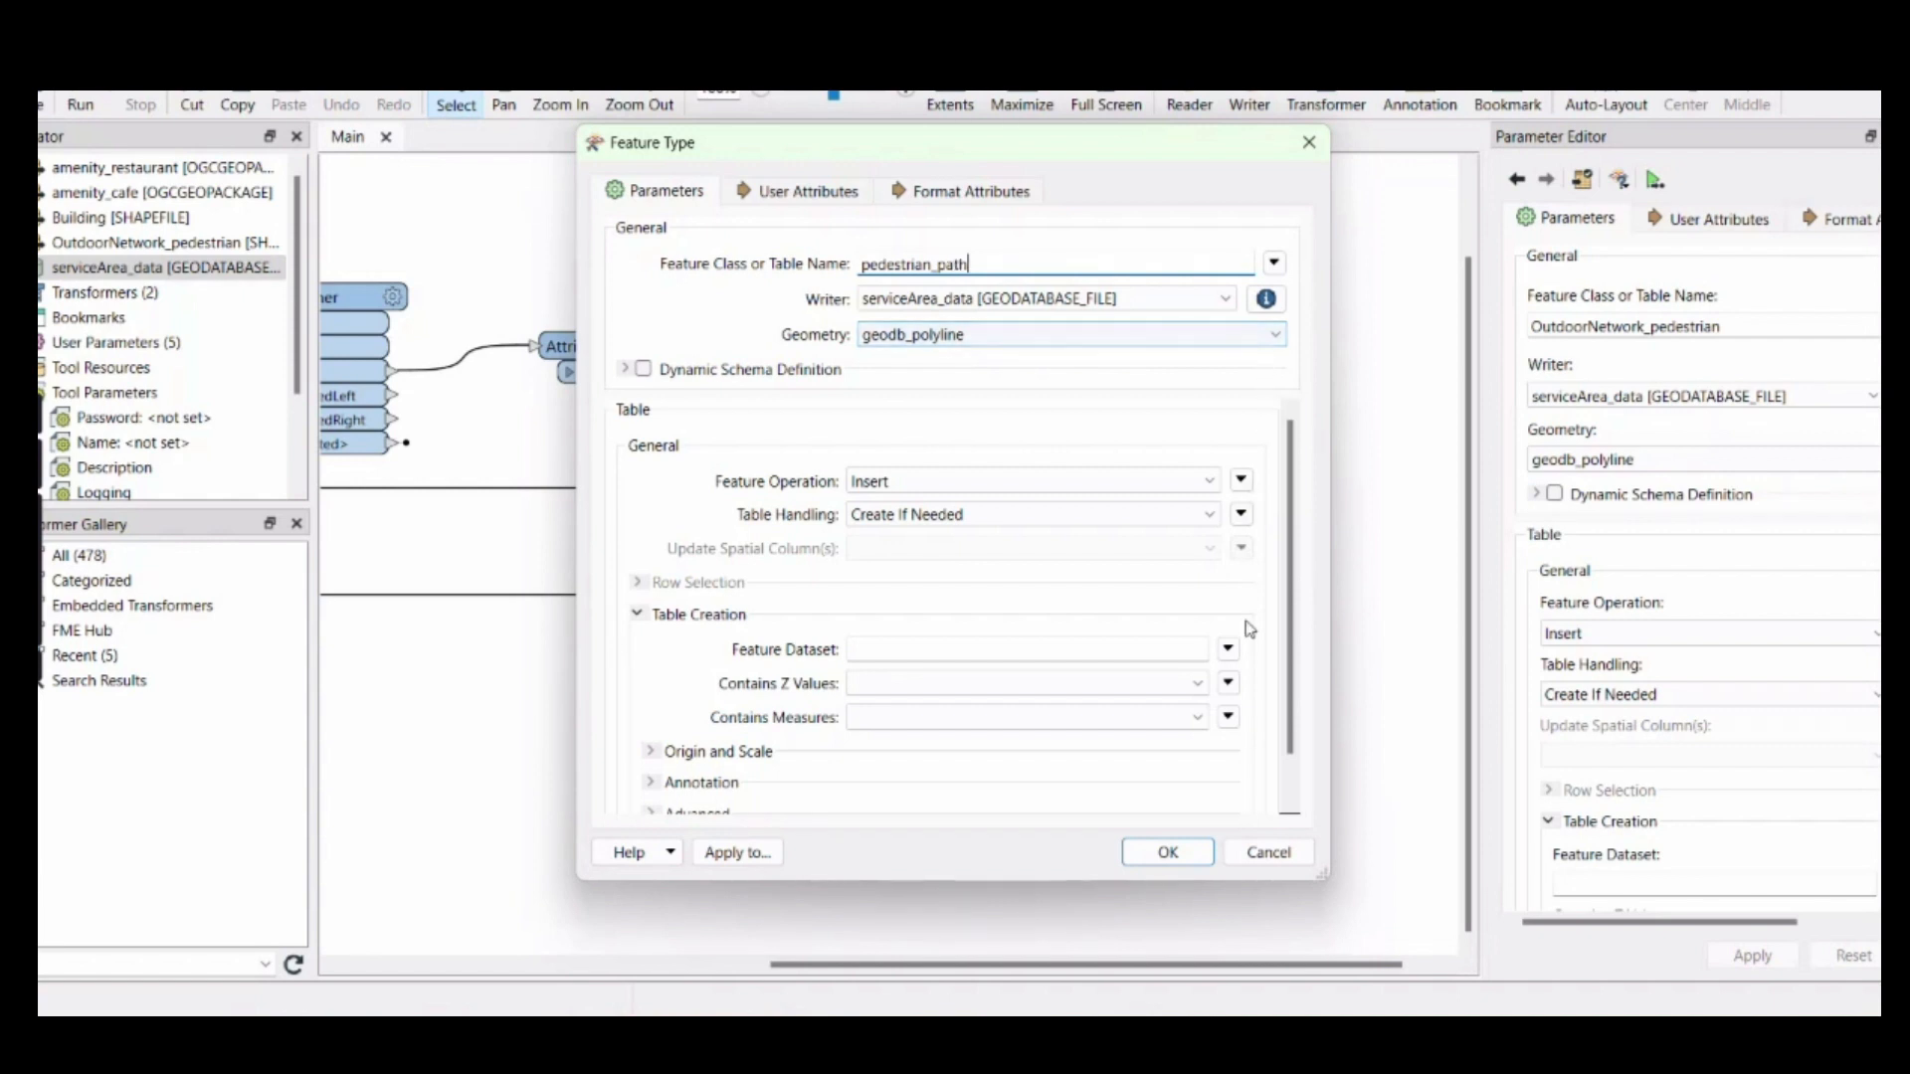
click(1168, 850)
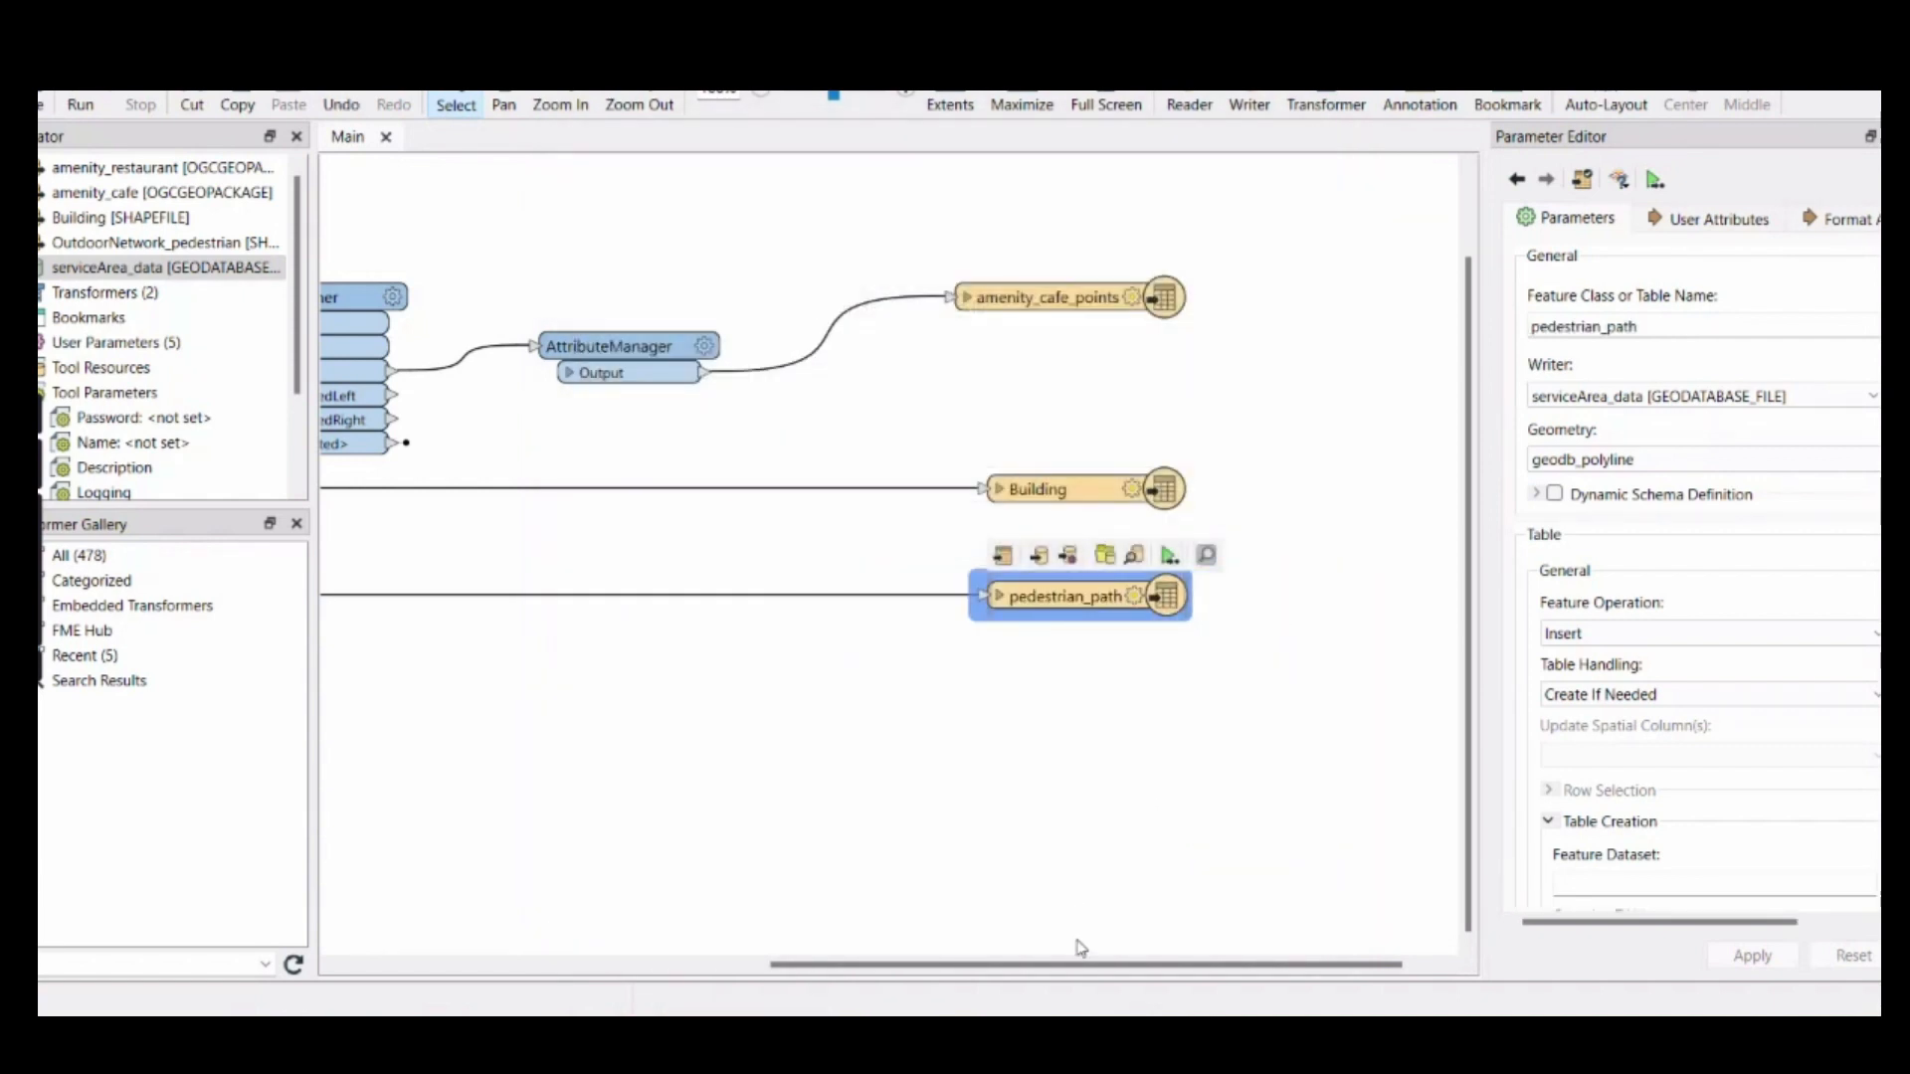